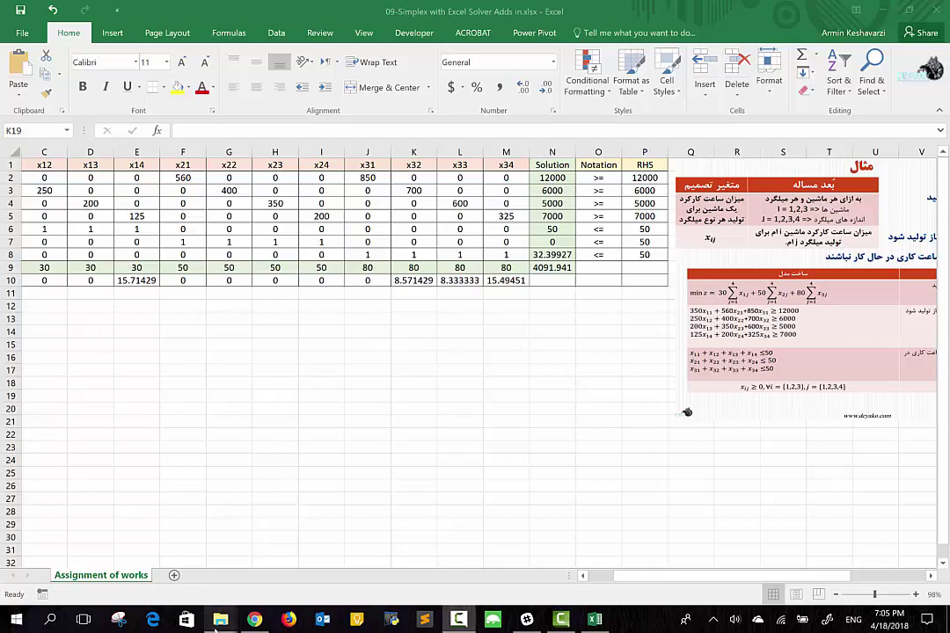
- Open the Assignment of works PDF from its course folder in Foxit Reader
mouse_move(216, 626)
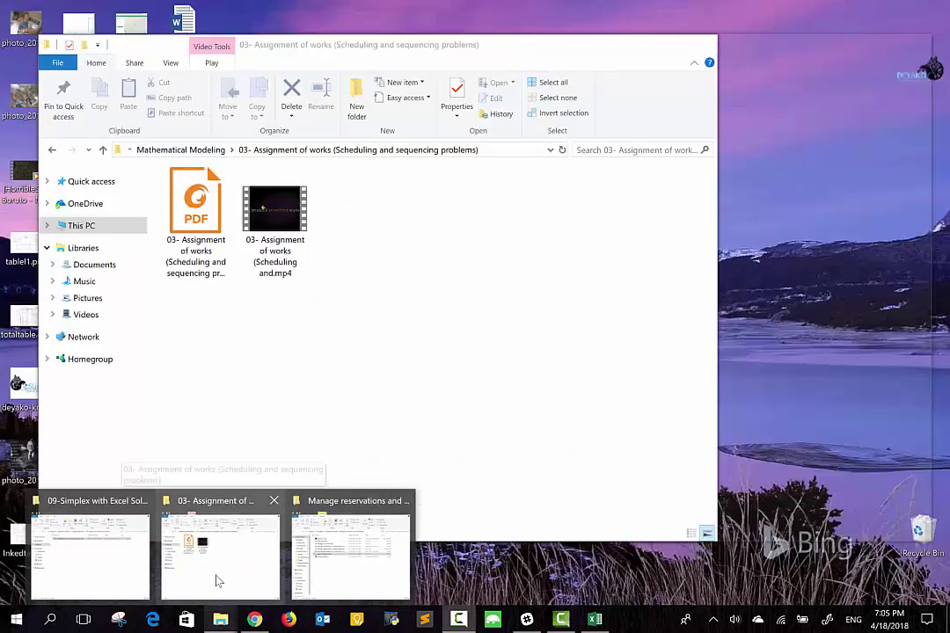
click(218, 581)
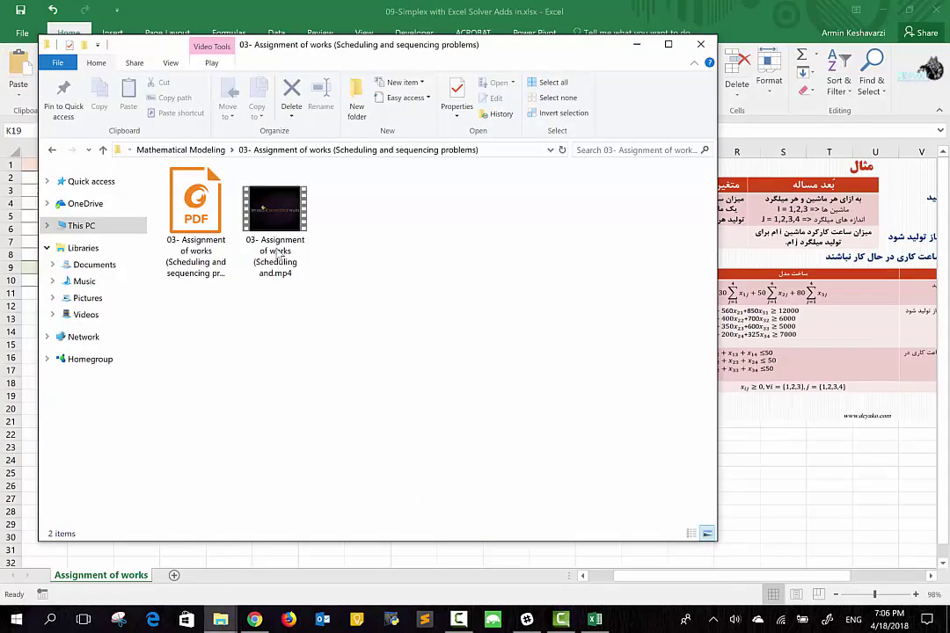
click(206, 228)
double_click(206, 229)
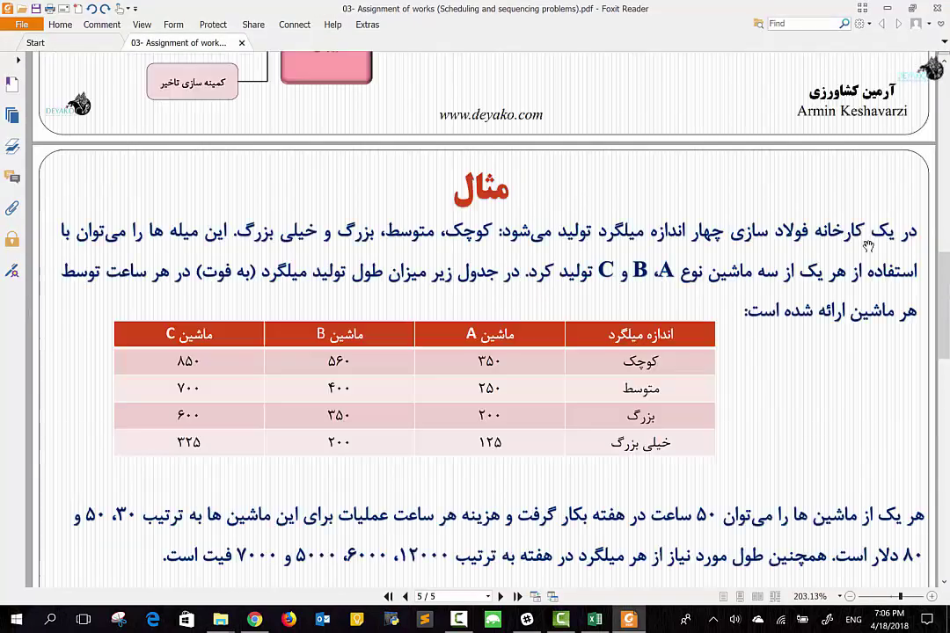
- Scroll through the lecture slides, ending on page 5/5's model-building table with objective and constraints
scroll(942, 281, up, 5)
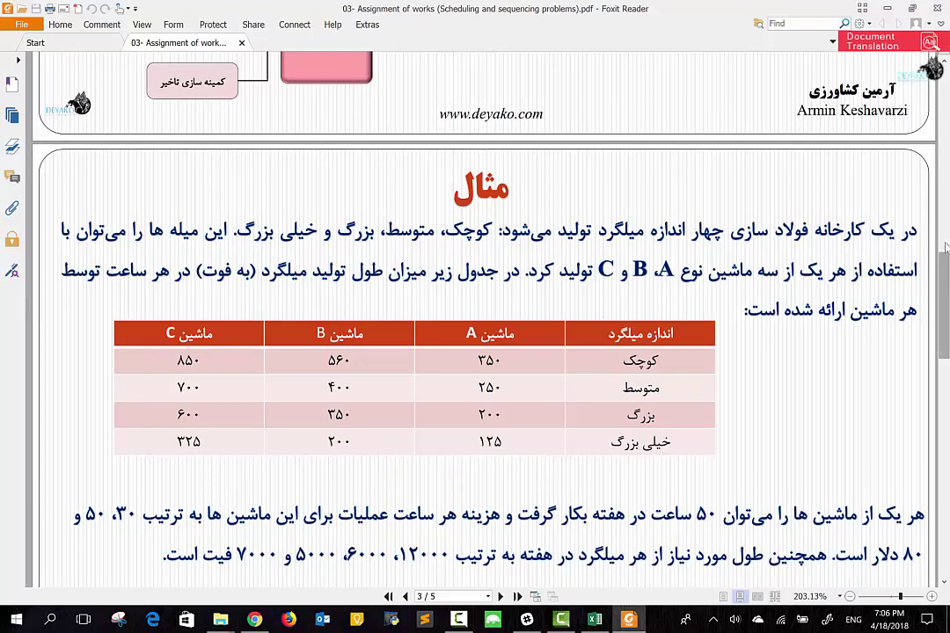
scroll(943, 79, up, 5)
scroll(943, 79, up, 5)
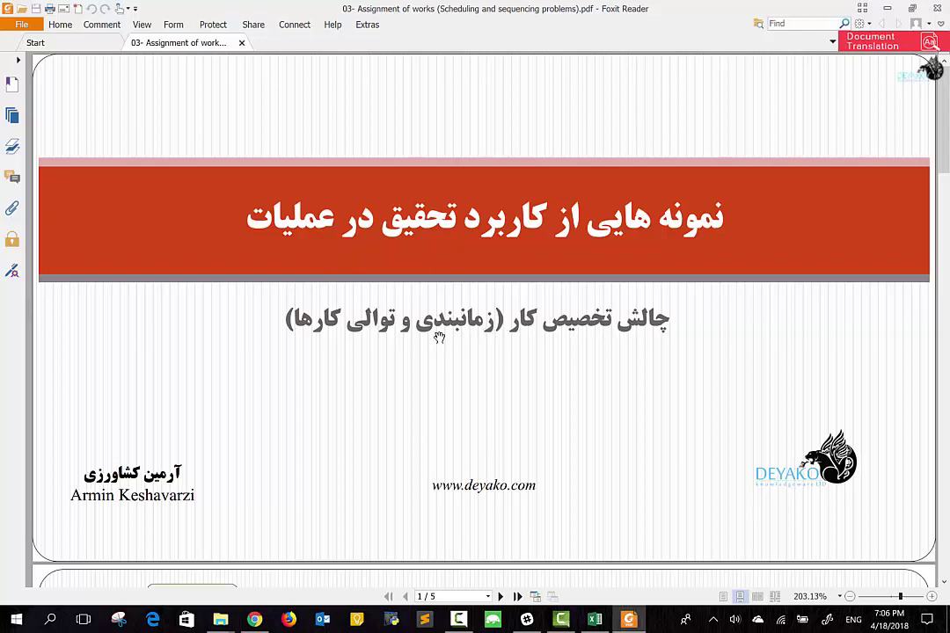
scroll(439, 336, down, 1)
scroll(438, 337, down, 2)
scroll(439, 334, down, 3)
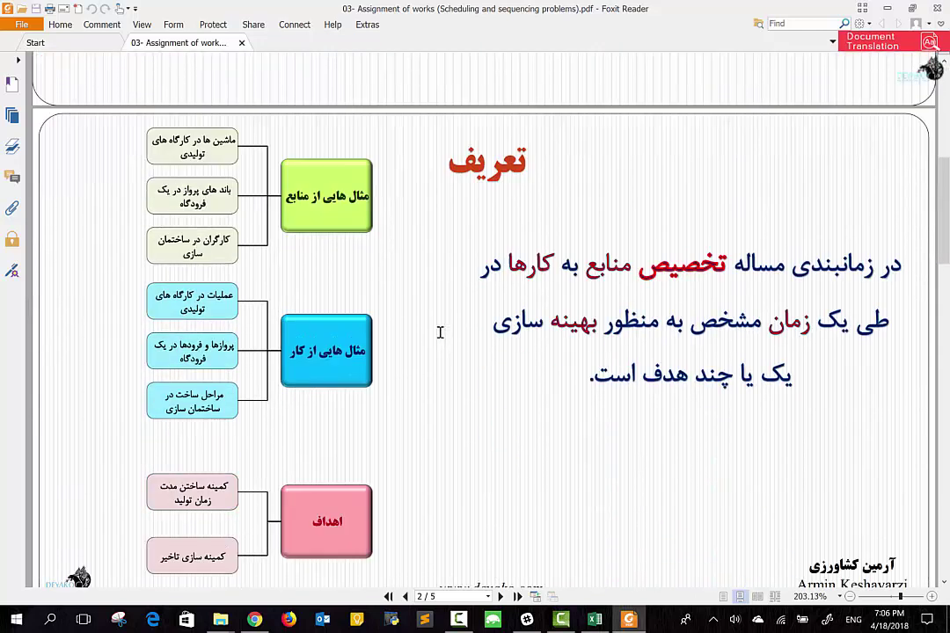
scroll(439, 332, down, 2)
scroll(440, 333, down, 3)
scroll(440, 333, down, 1)
scroll(440, 332, up, 1)
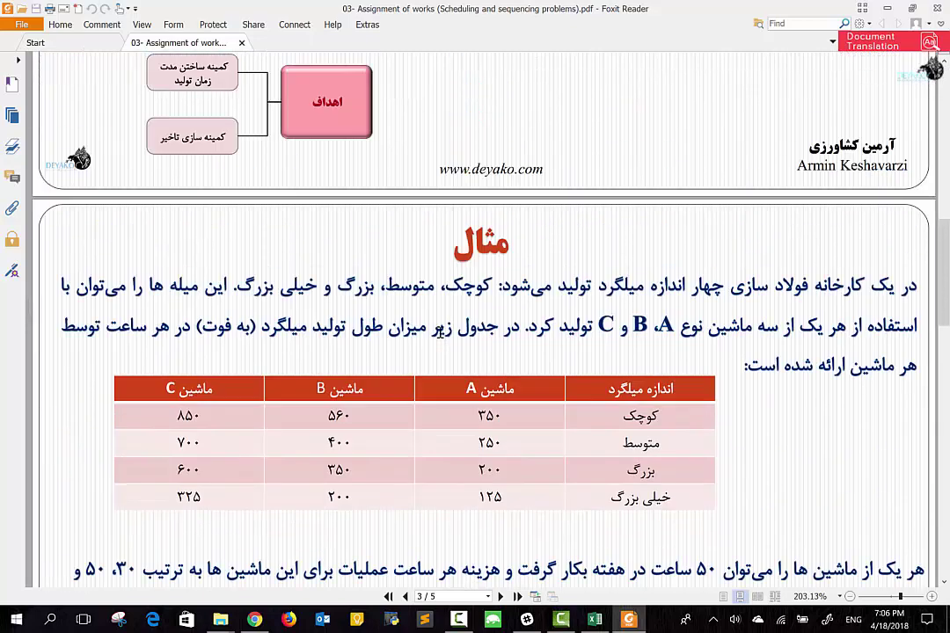
scroll(439, 333, up, 4)
scroll(440, 332, down, 3)
scroll(439, 332, down, 3)
scroll(440, 332, down, 2)
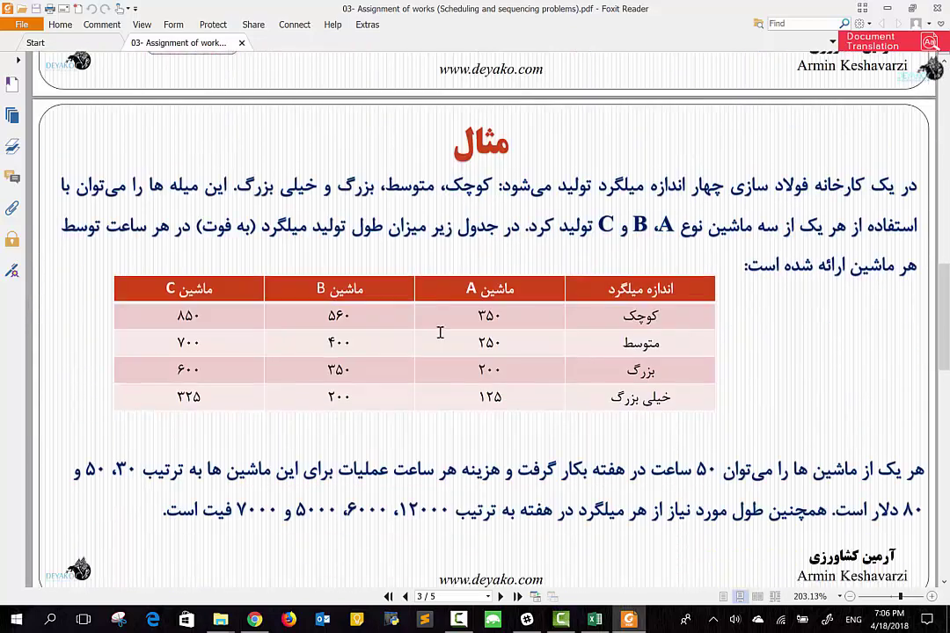
scroll(440, 333, down, 1)
scroll(439, 333, down, 2)
scroll(440, 332, down, 1)
scroll(439, 332, down, 3)
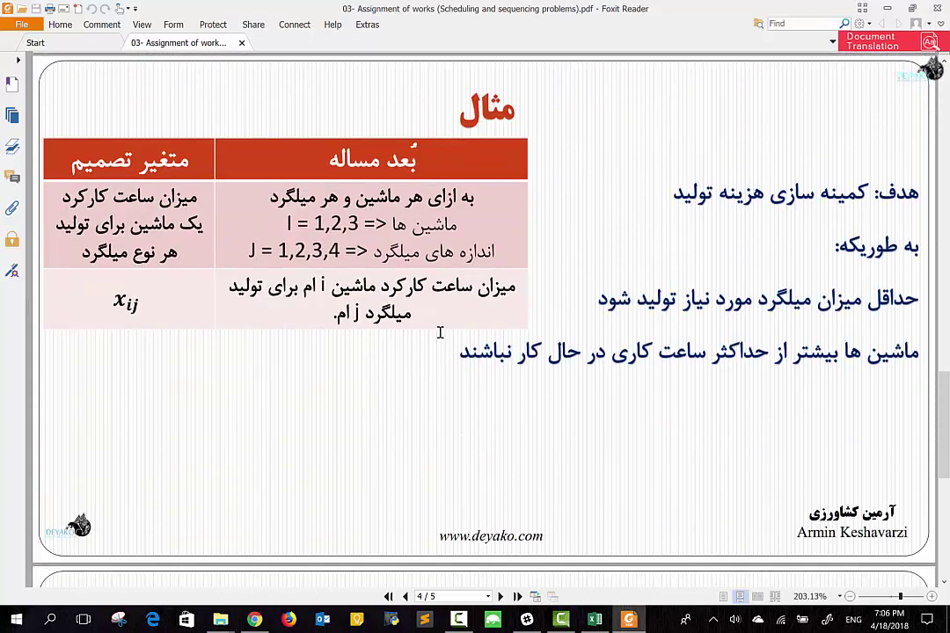
scroll(440, 332, down, 3)
scroll(440, 332, down, 3)
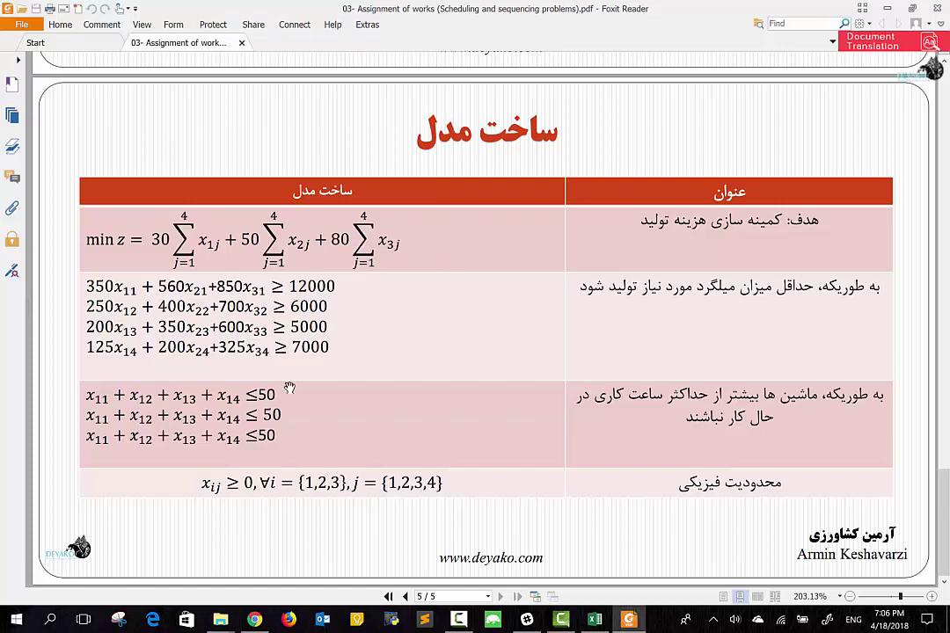
scroll(289, 388, up, 2)
scroll(290, 388, up, 2)
scroll(290, 388, up, 3)
scroll(289, 387, up, 2)
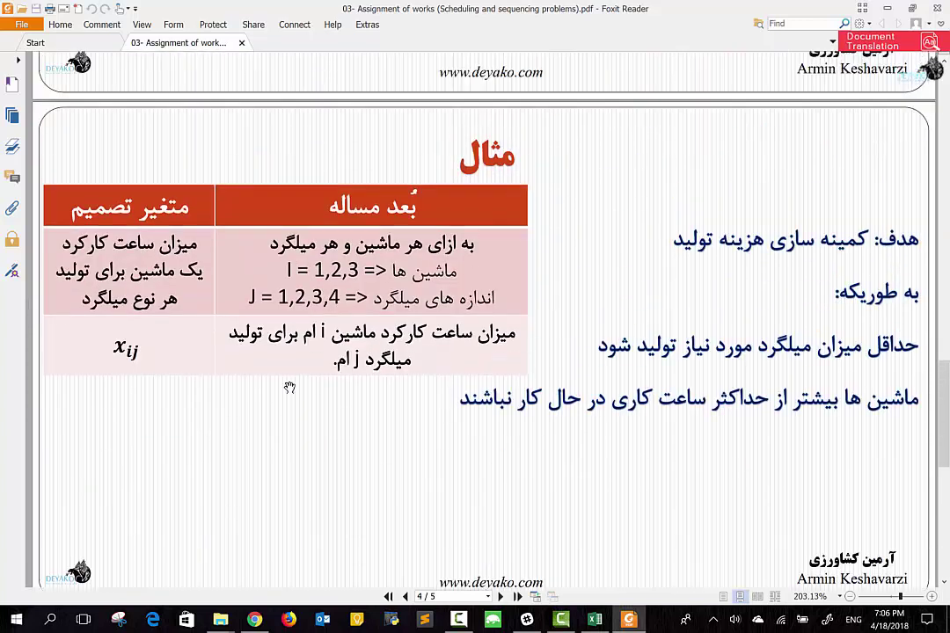
scroll(289, 388, up, 2)
scroll(290, 388, up, 3)
scroll(289, 388, up, 2)
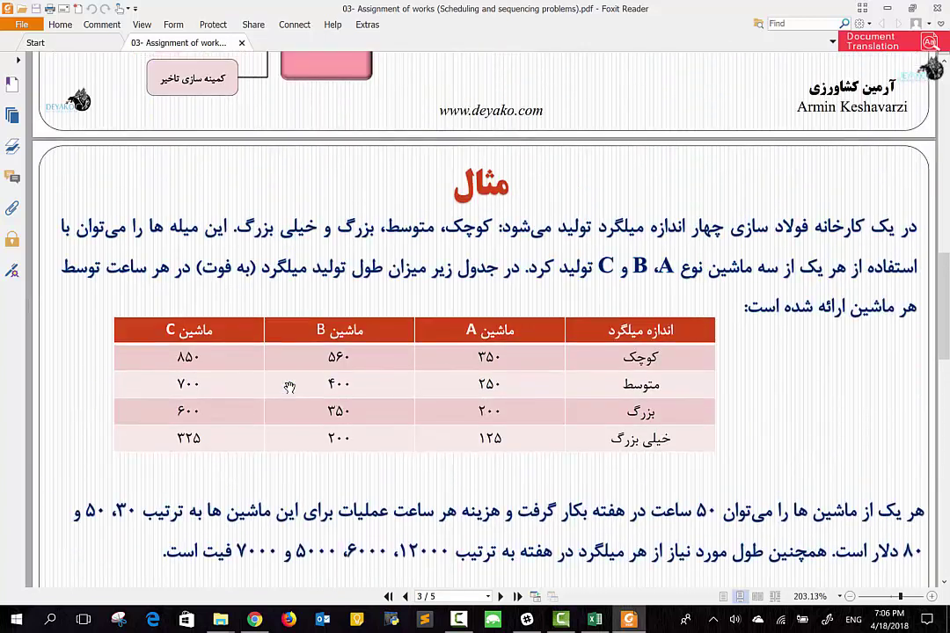
scroll(289, 388, down, 2)
scroll(289, 387, down, 2)
scroll(290, 388, down, 1)
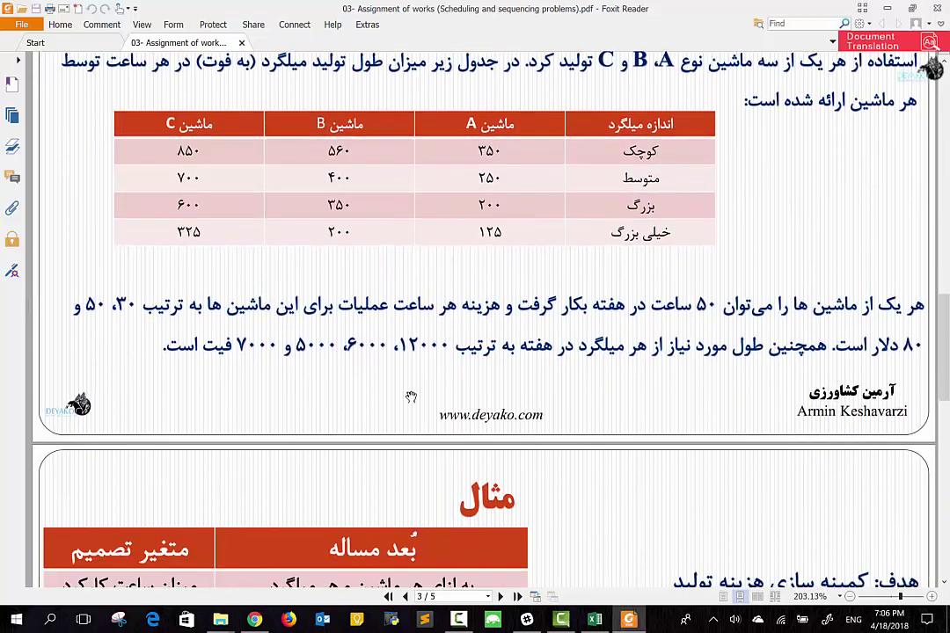
scroll(561, 495, down, 3)
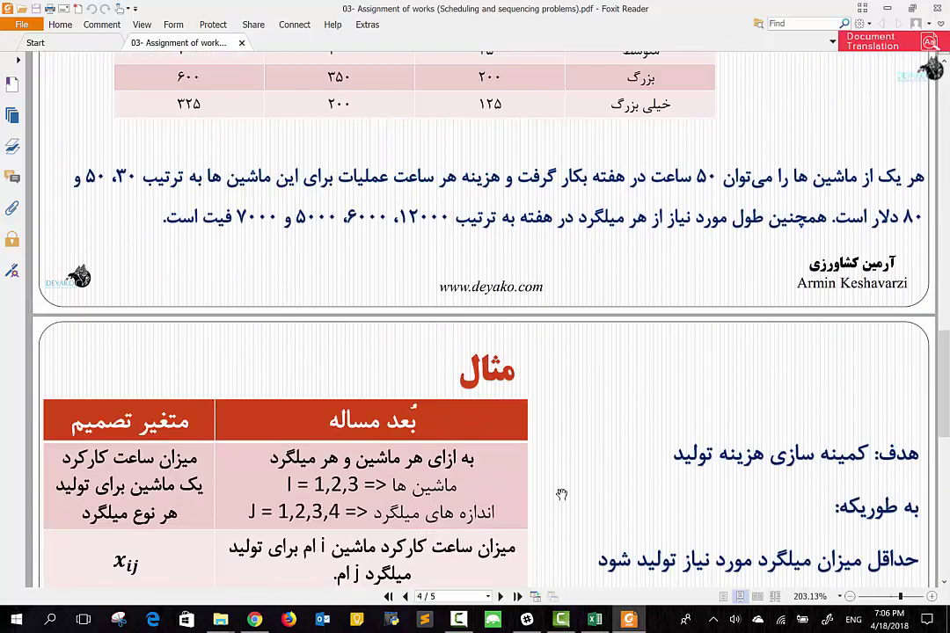
scroll(561, 494, down, 6)
scroll(561, 494, down, 5)
scroll(561, 494, down, 4)
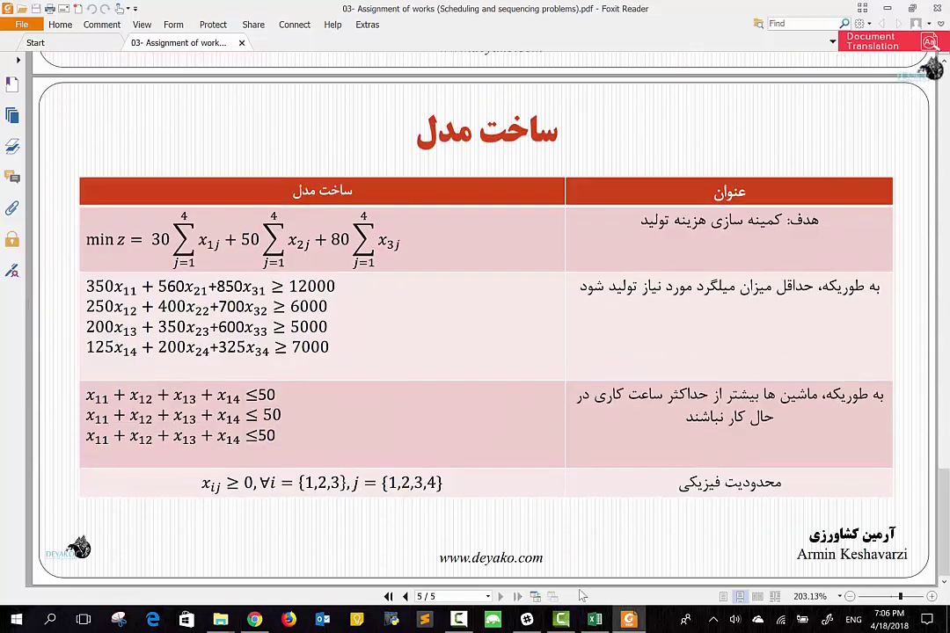
- Copy the model-equation and problem-definition pictures into new Sheet1 and move them to its lower right
click(592, 620)
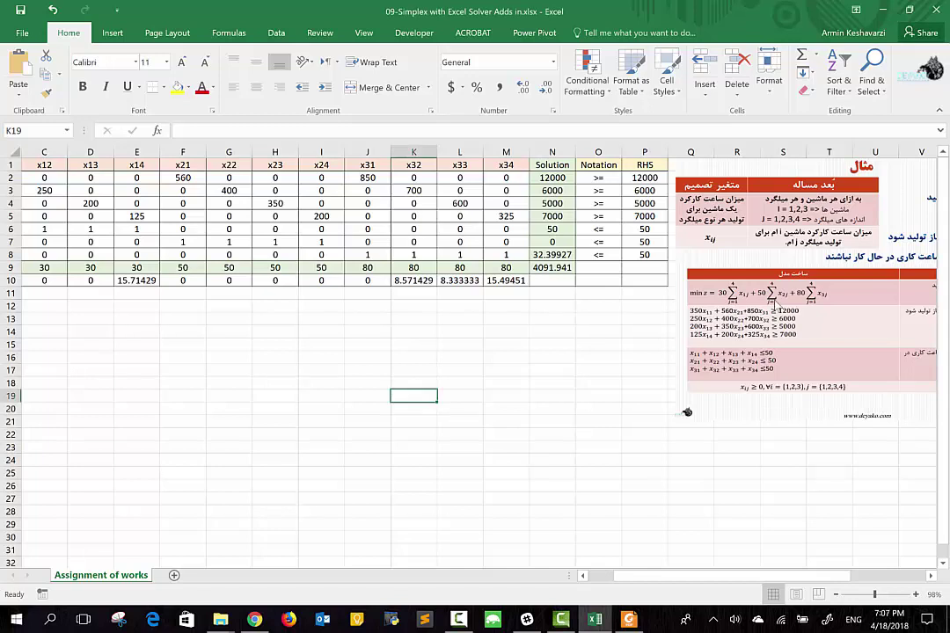
click(772, 311)
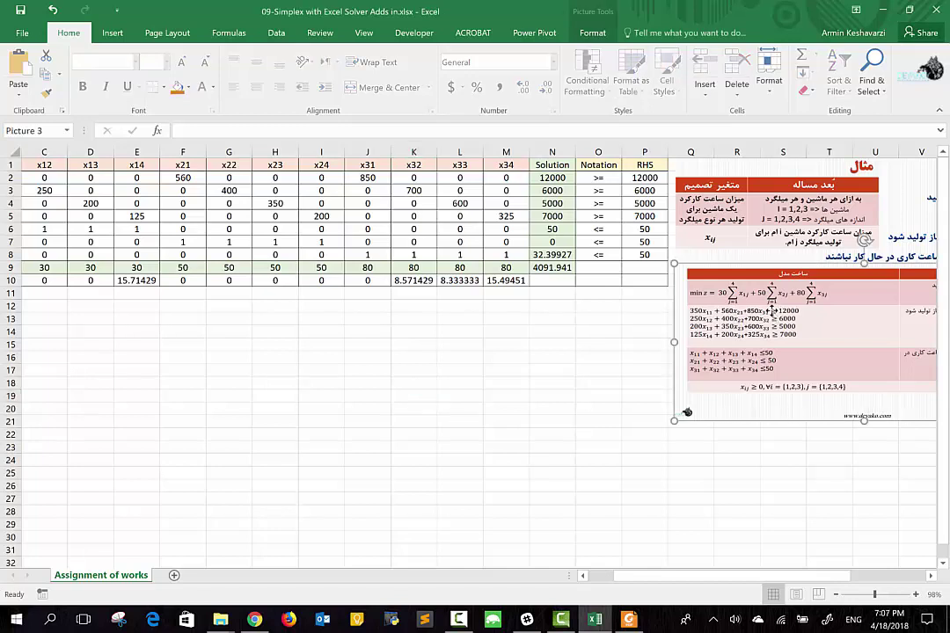
ctrl+click(770, 205)
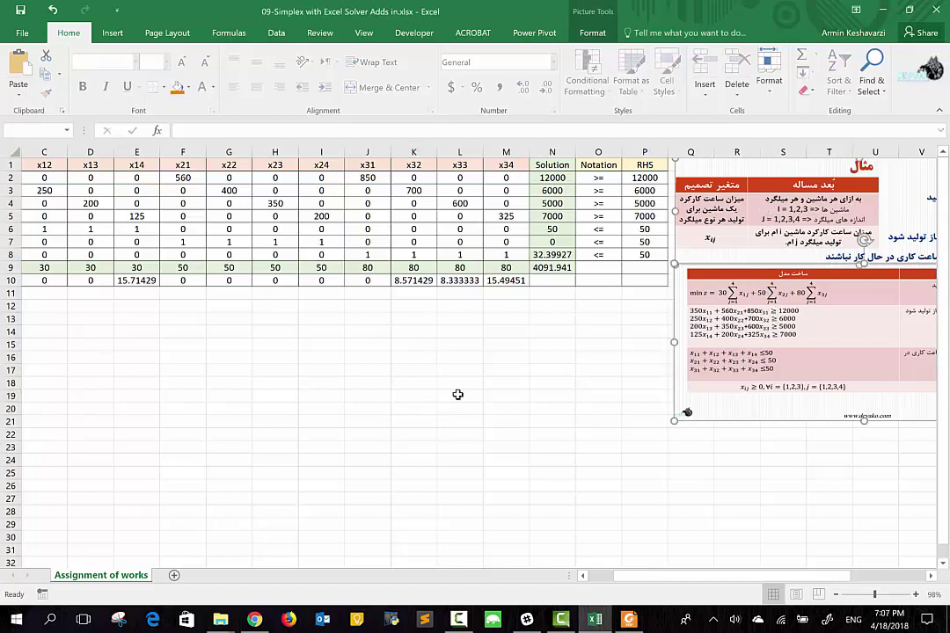
click(174, 576)
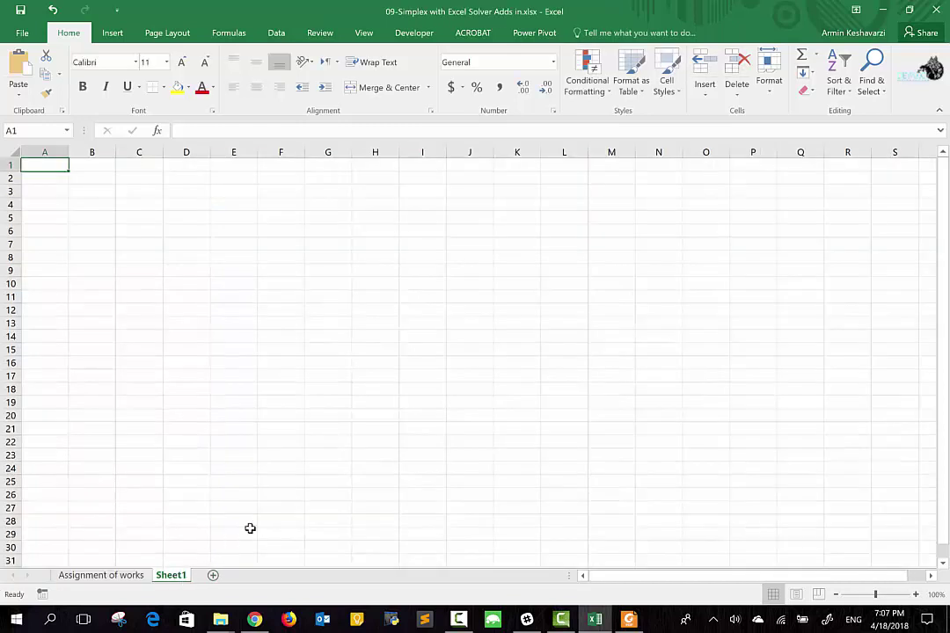
key(ctrl+v)
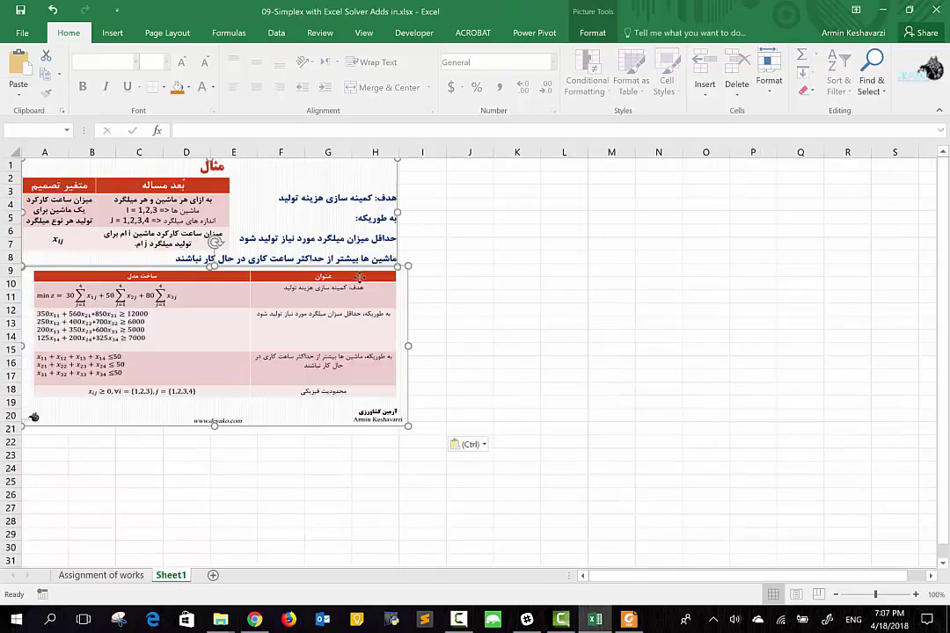
mouse_move(313, 231)
mouse_down()
mouse_move(847, 332)
mouse_move(837, 363)
mouse_up()
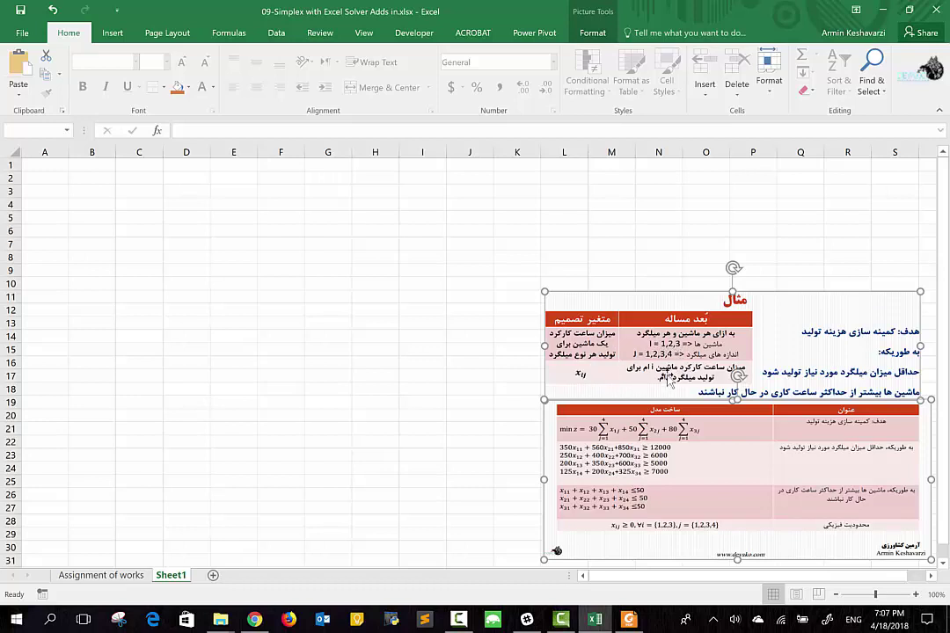
- Enter headers XB, X11 and X12 in cells A1 to C1
click(41, 166)
text(XB)
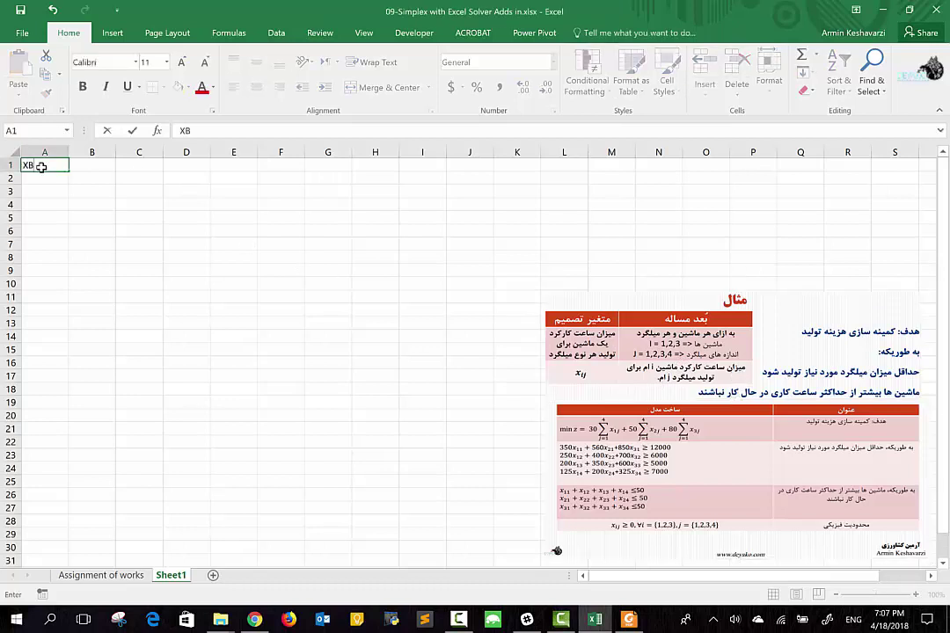
key(Return)
key(Up)
key(Right)
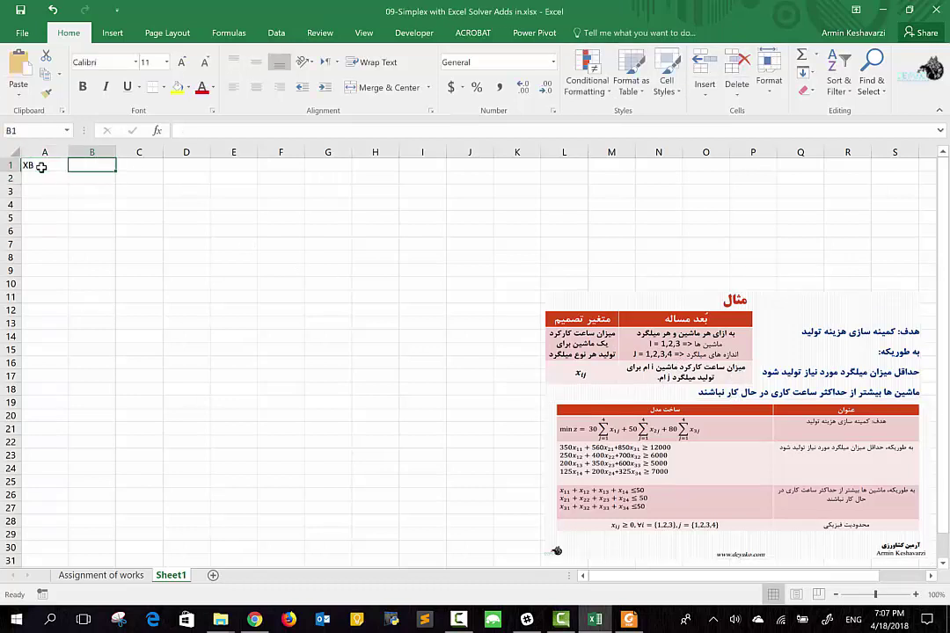
text(X)
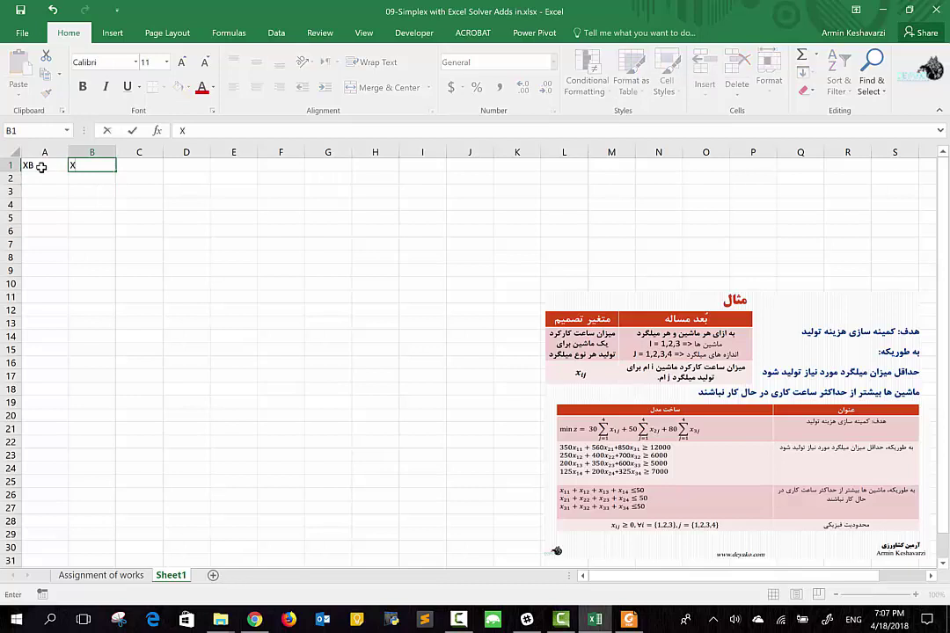
text(11)
key(Tab)
text(X)
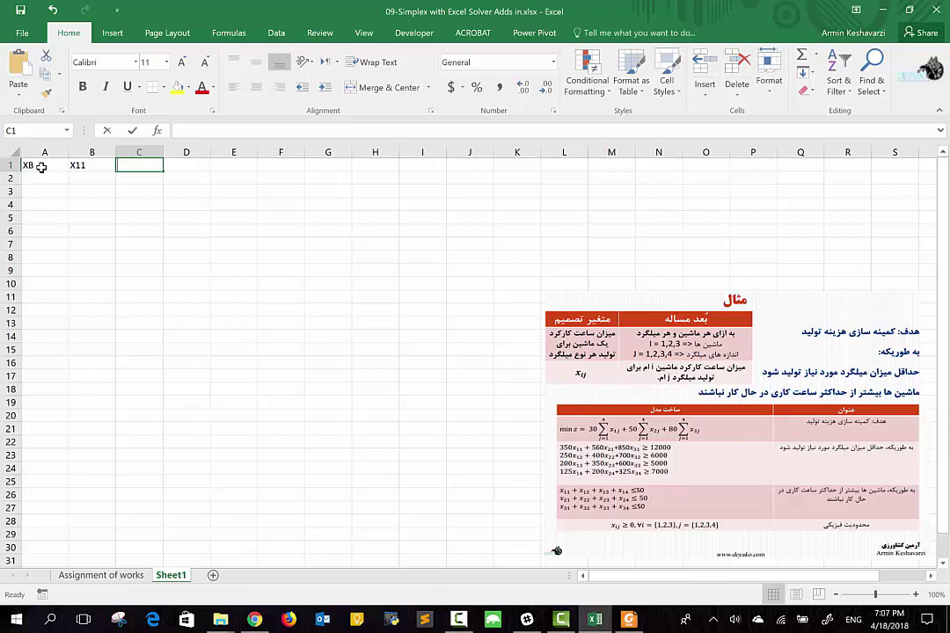
text(12)
key(Return)
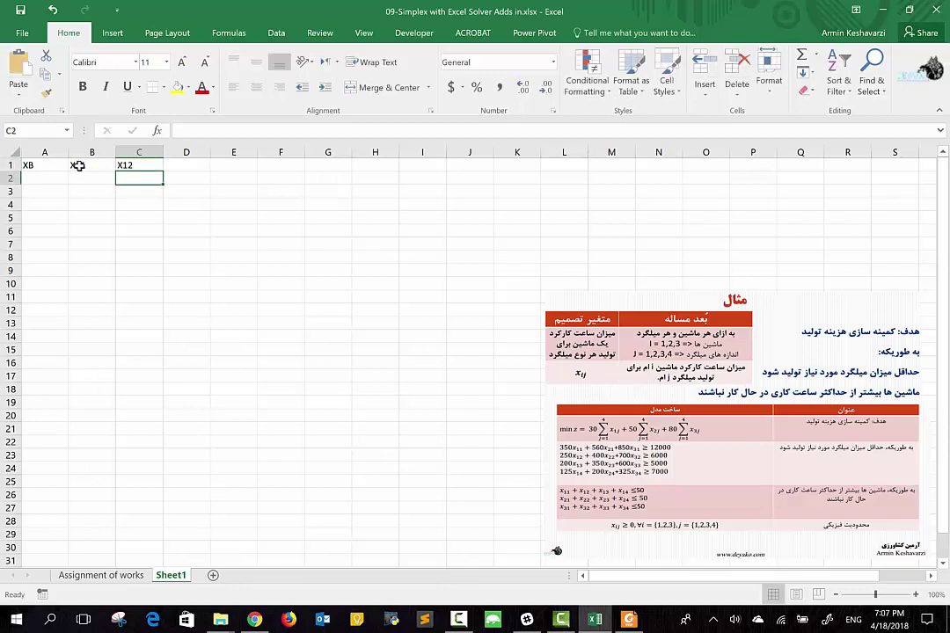
drag(79, 166, 250, 173)
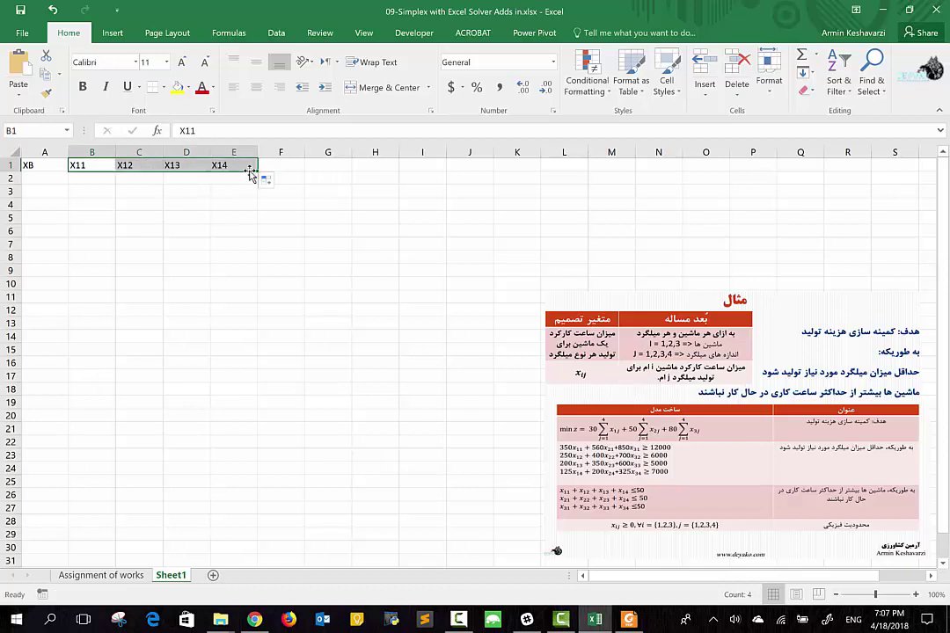
- Add X21, X22 in F1:G1 and X31, X32 in J1:K1, extending each series to X34
click(278, 167)
text(X21)
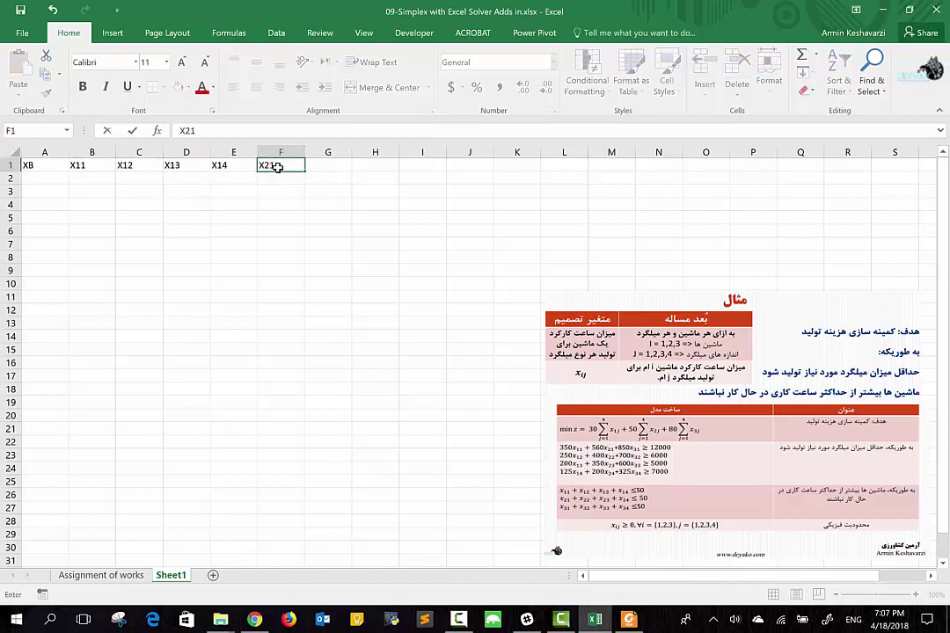
key(Tab)
text(X)
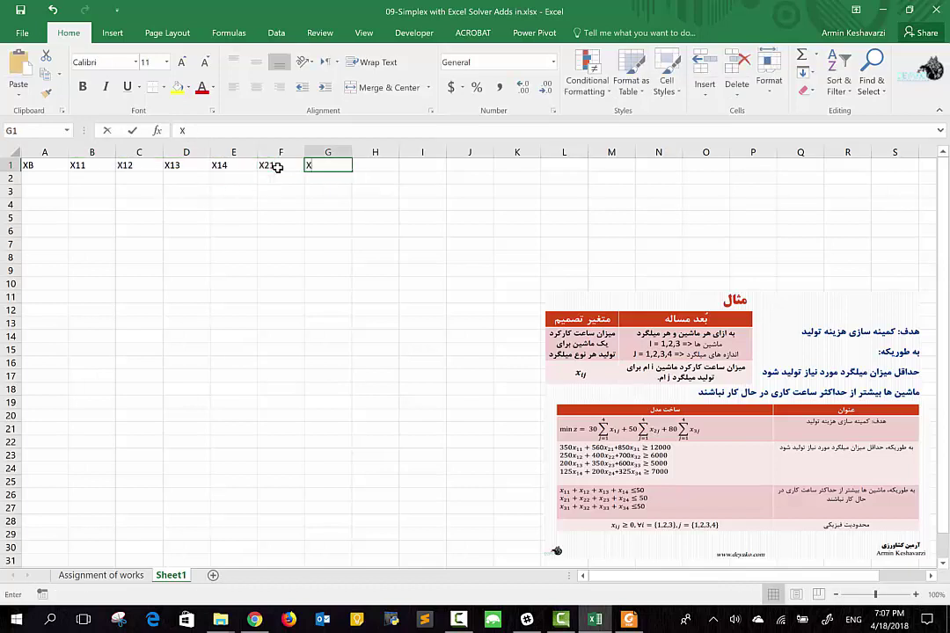
text(22)
key(Return)
drag(277, 167, 440, 170)
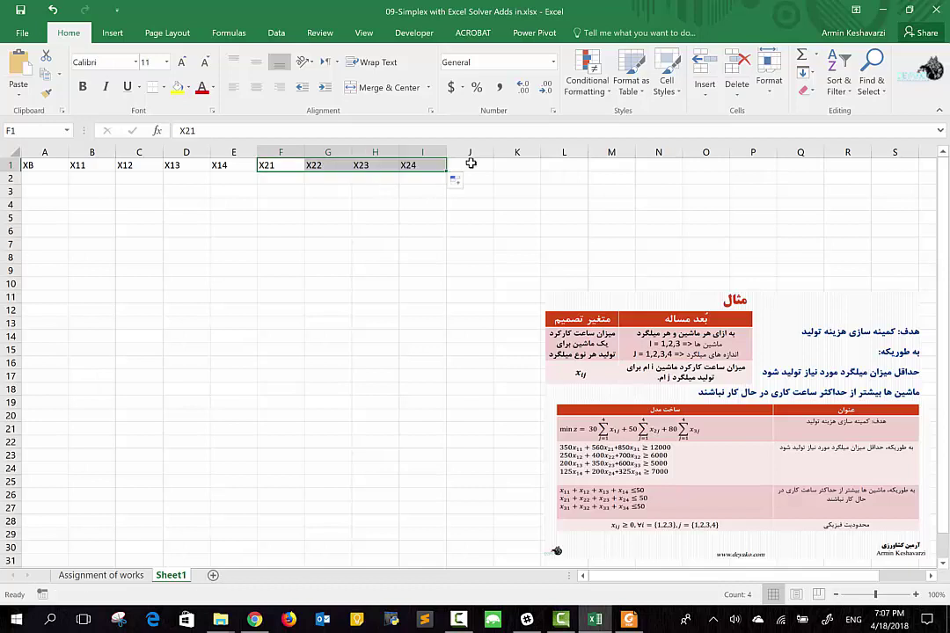
click(470, 163)
text(X31)
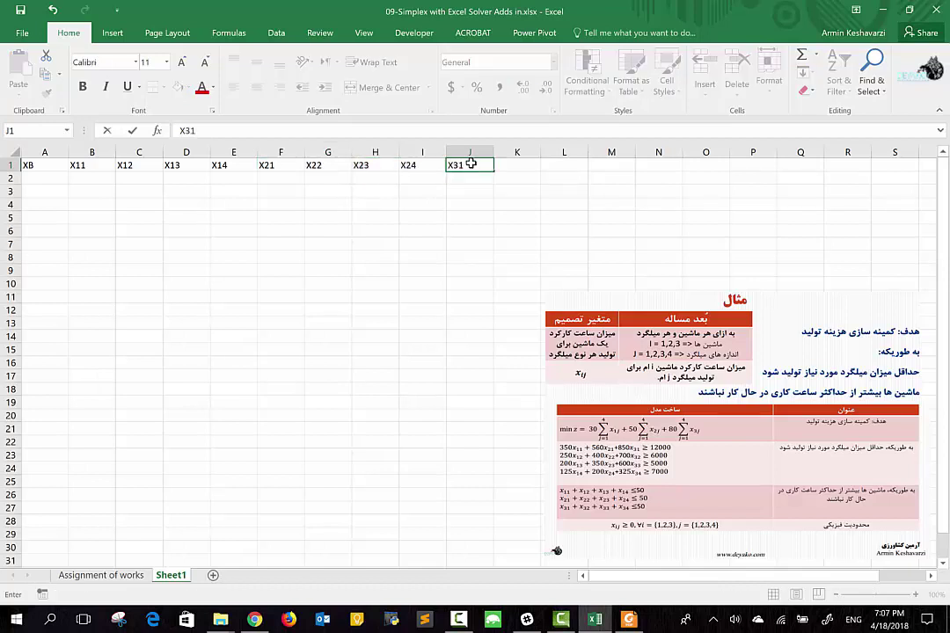
key(Tab)
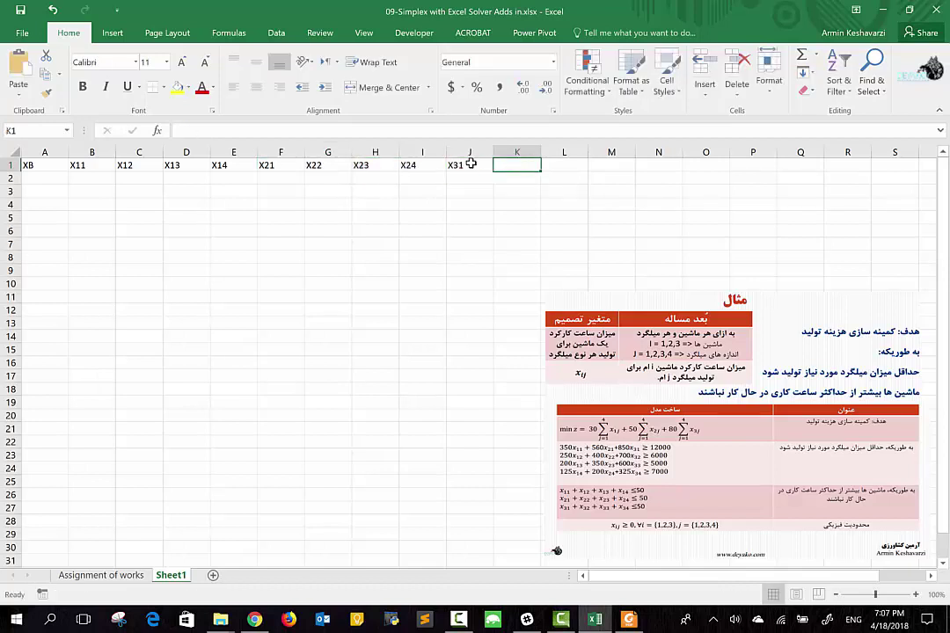
text(X32)
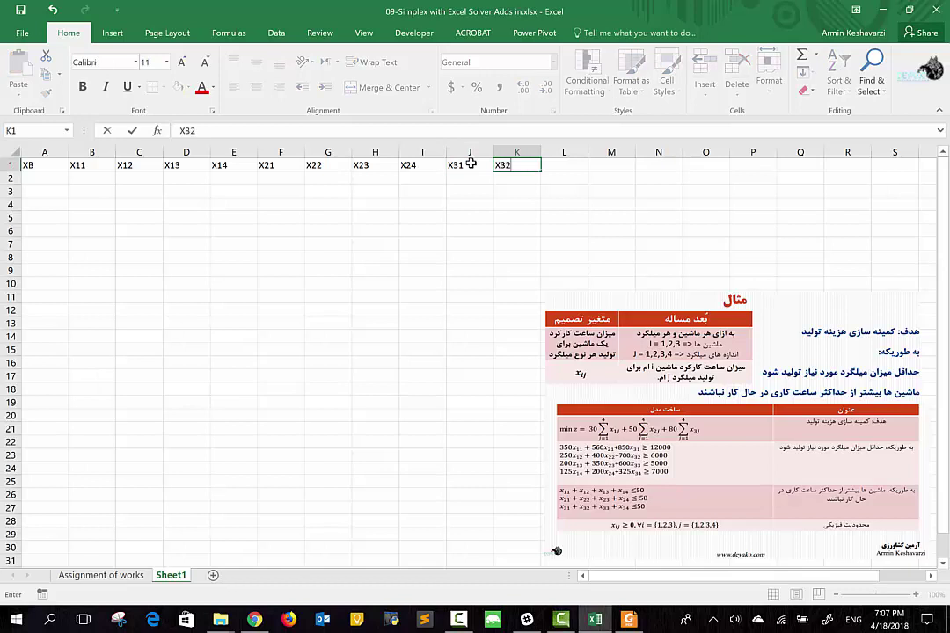
click(474, 165)
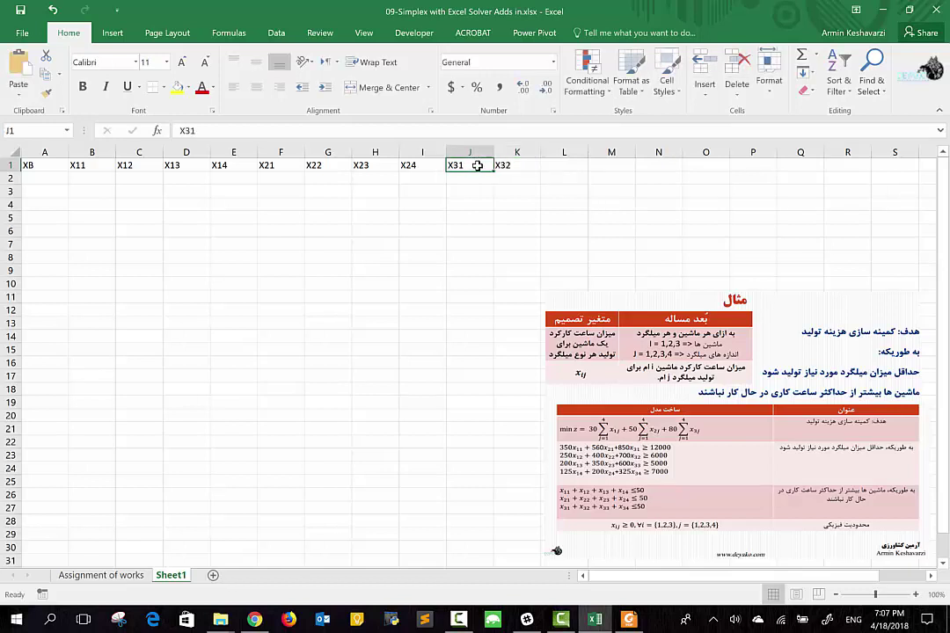
drag(477, 166, 620, 172)
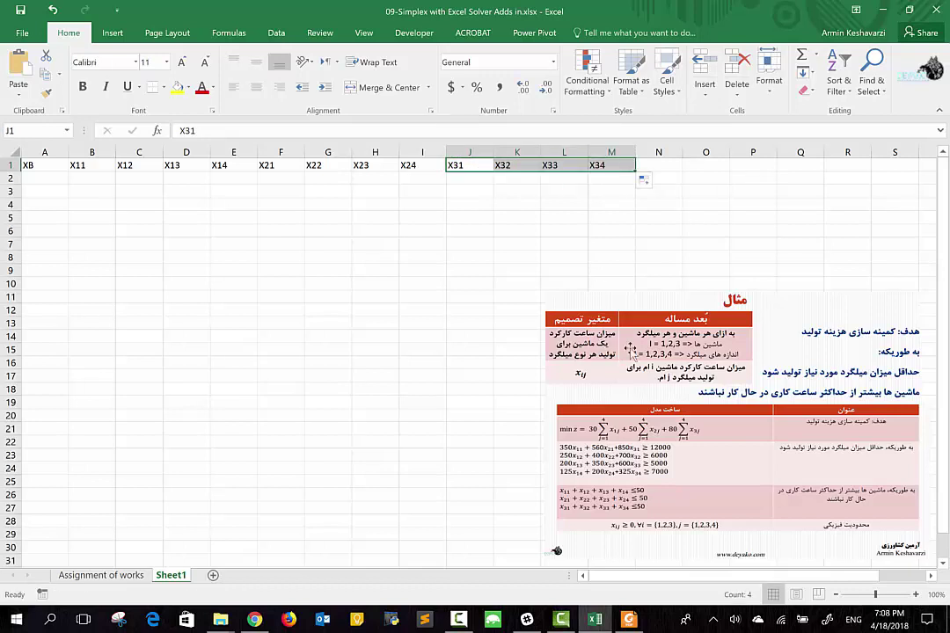
- Put the Solution header in N1 and the RHS header in O1
click(658, 166)
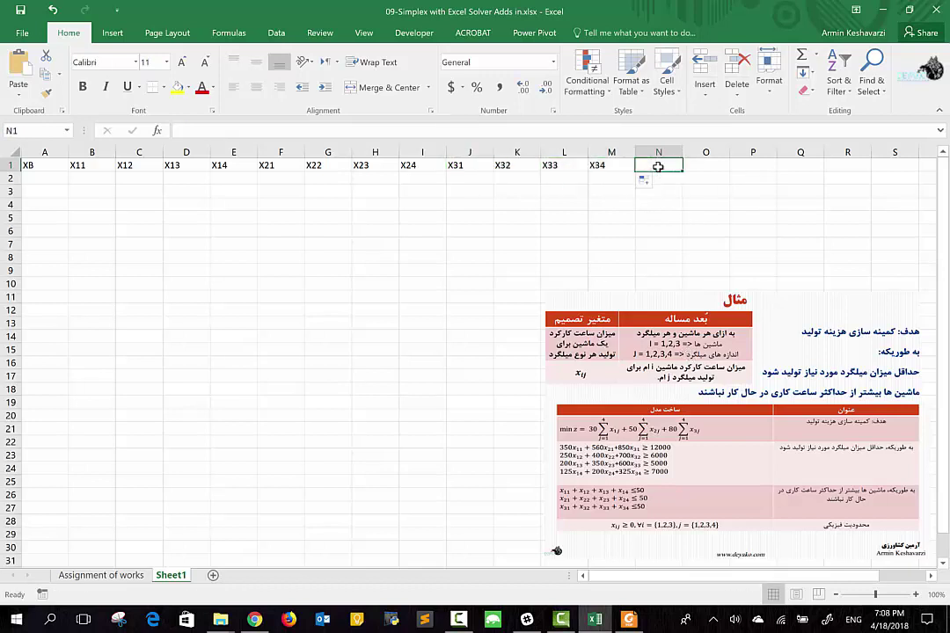
text(RHS)
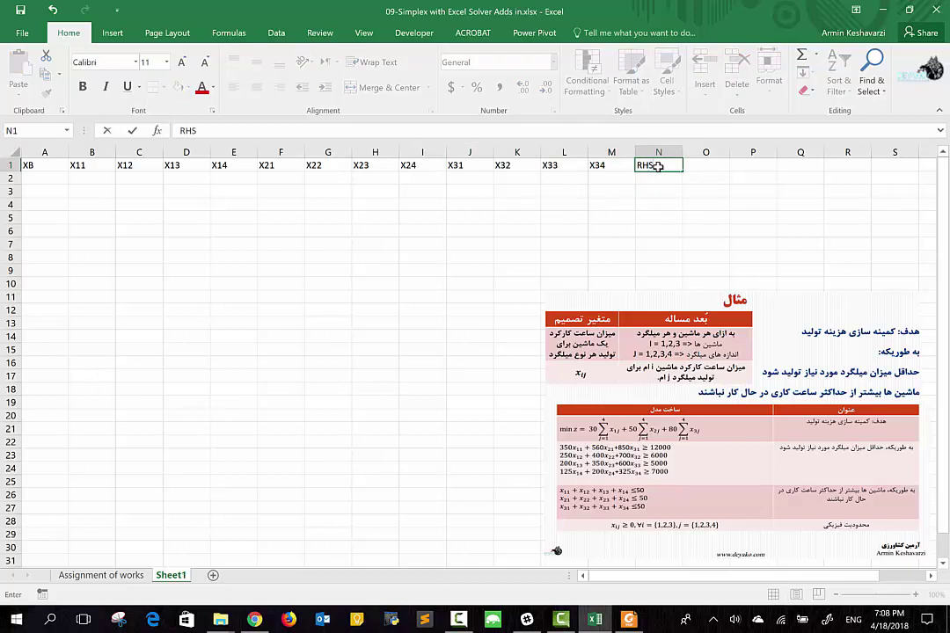
key(ctrl+Return)
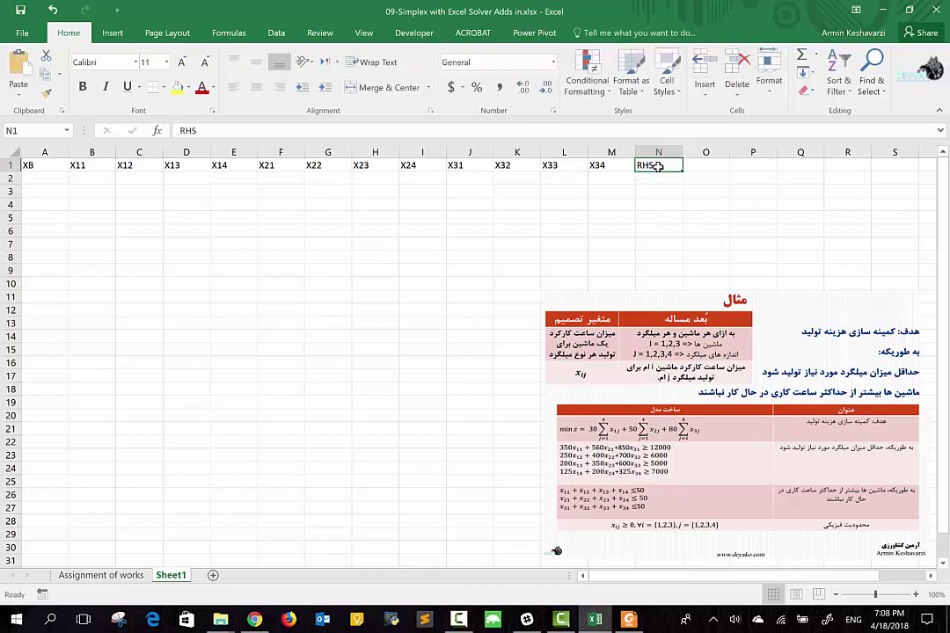
key(Delete)
text(Solutio)
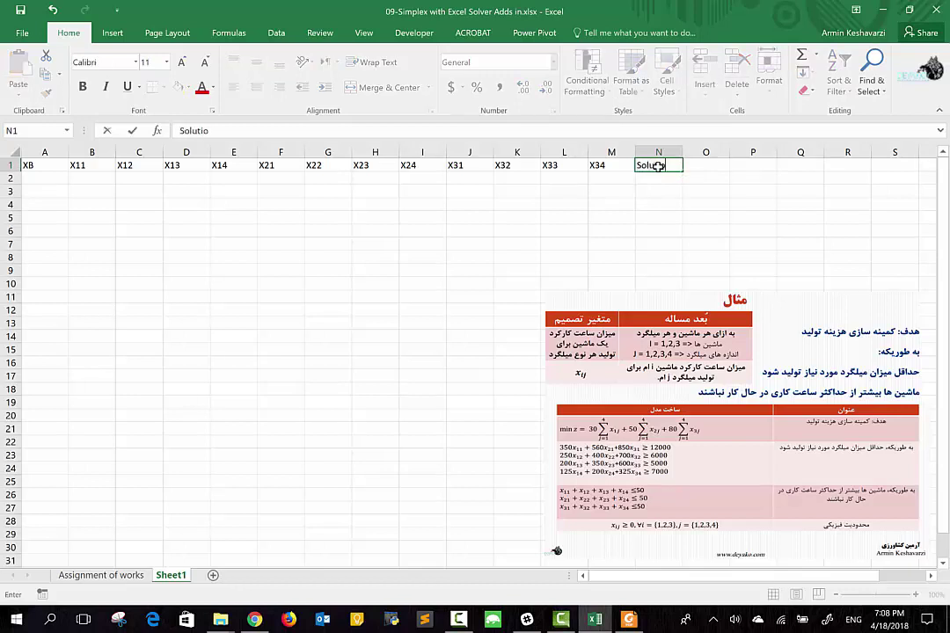
text(n)
key(Return)
key(Up)
key(Right)
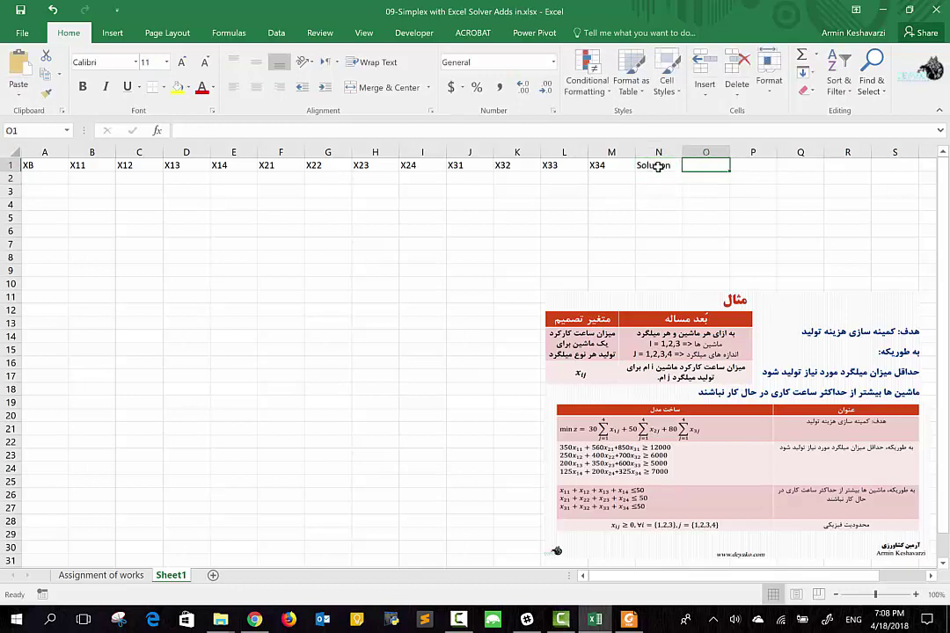
text(RHS)
key(Return)
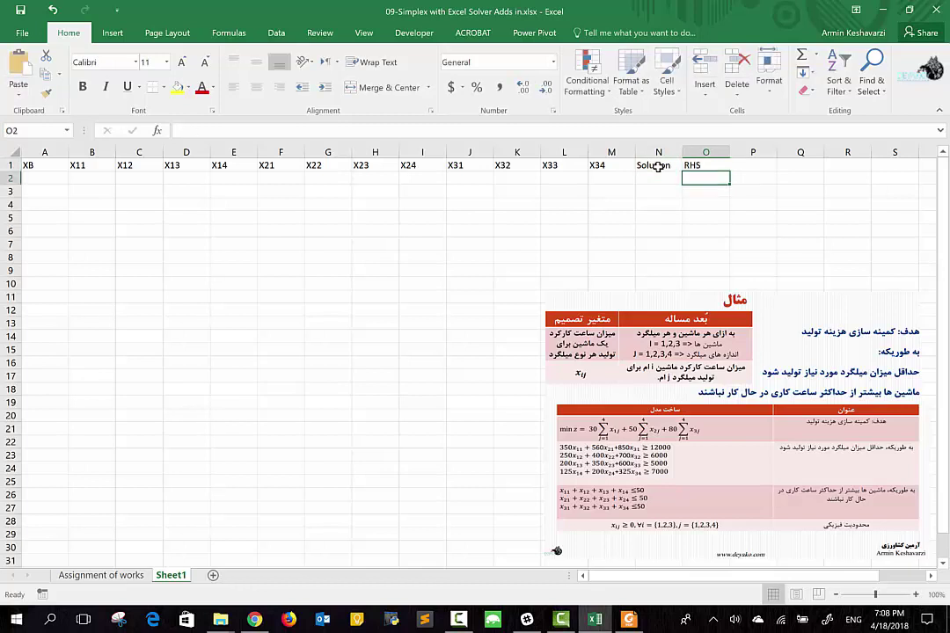
- Start typing the first constraint label in cell A2
key(Left)
key(Left)
key(Left)
key(Left)
key(Left)
key(Left)
key(Left)
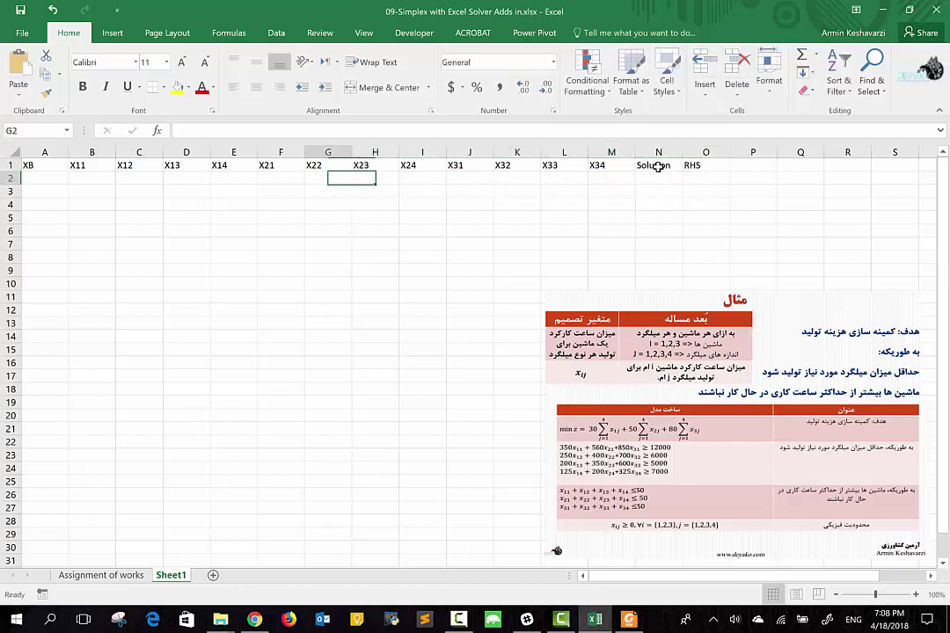
key(Left)
key(Left)
key(Left)
key(Left)
key(Left)
key(Left)
key(Left)
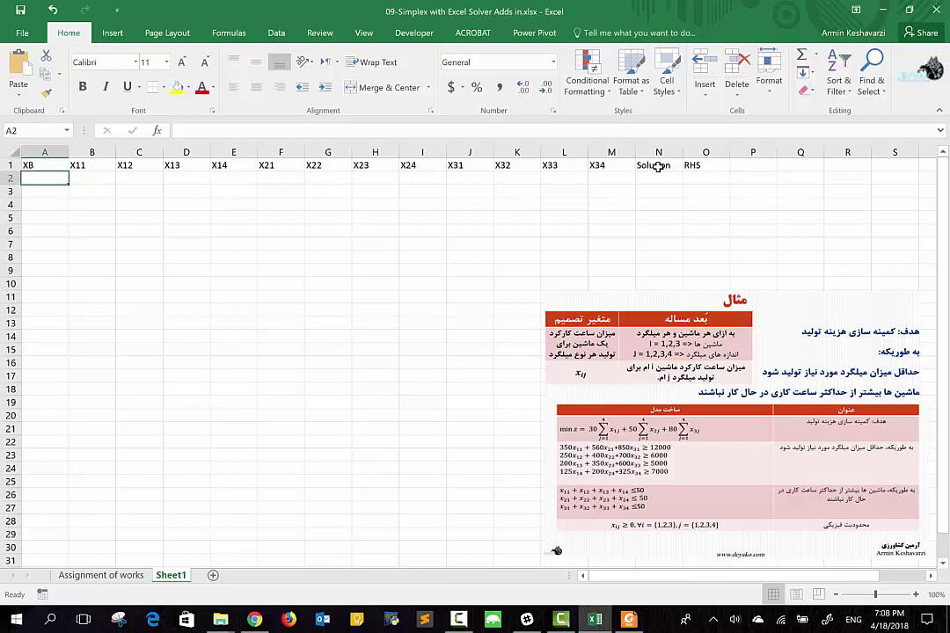
text(Cons 1)
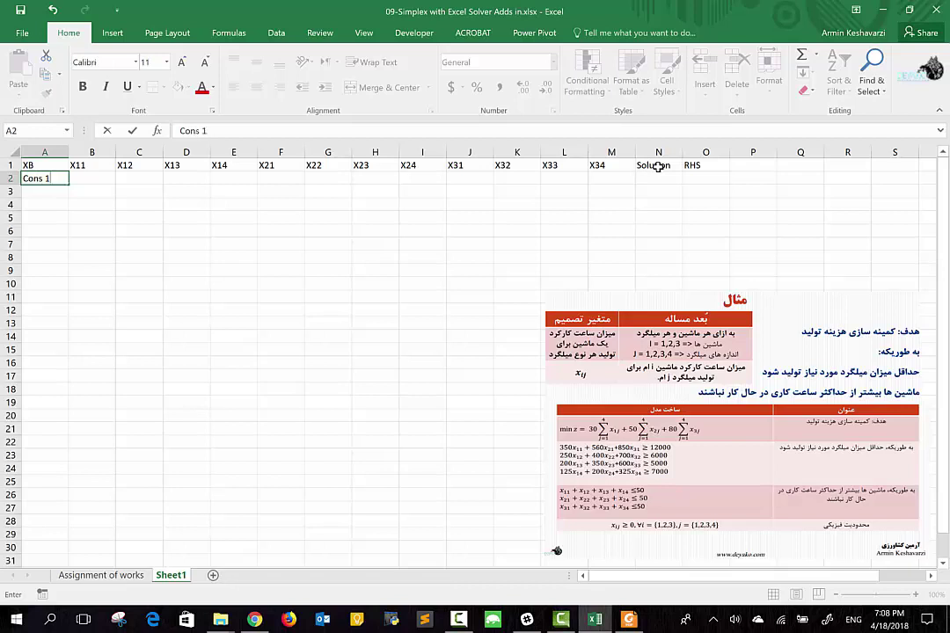
- Enter Cons 1 in A2 and Cons 2 in A3, then select both labels
key(Return)
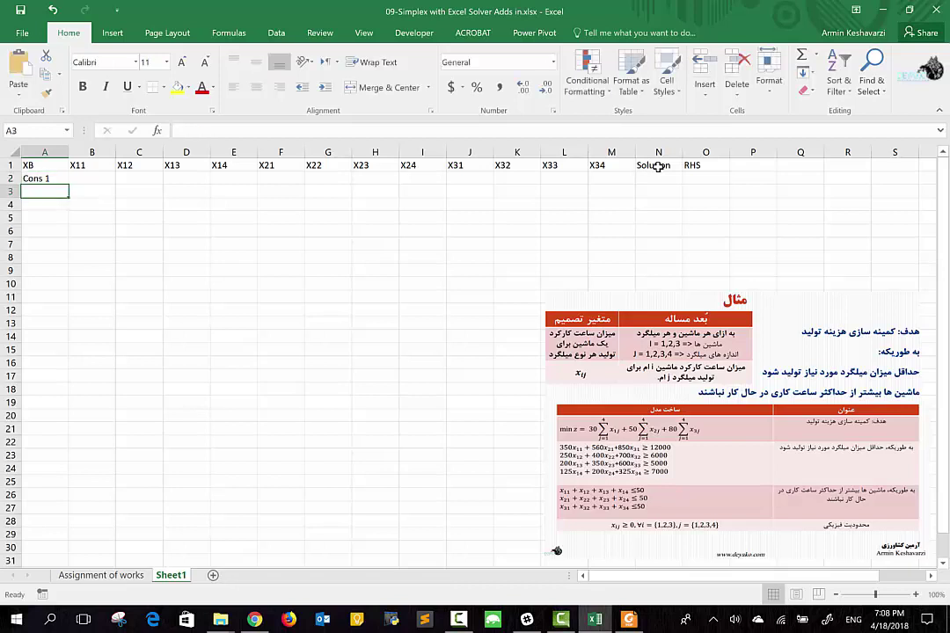
text(Cons 1)
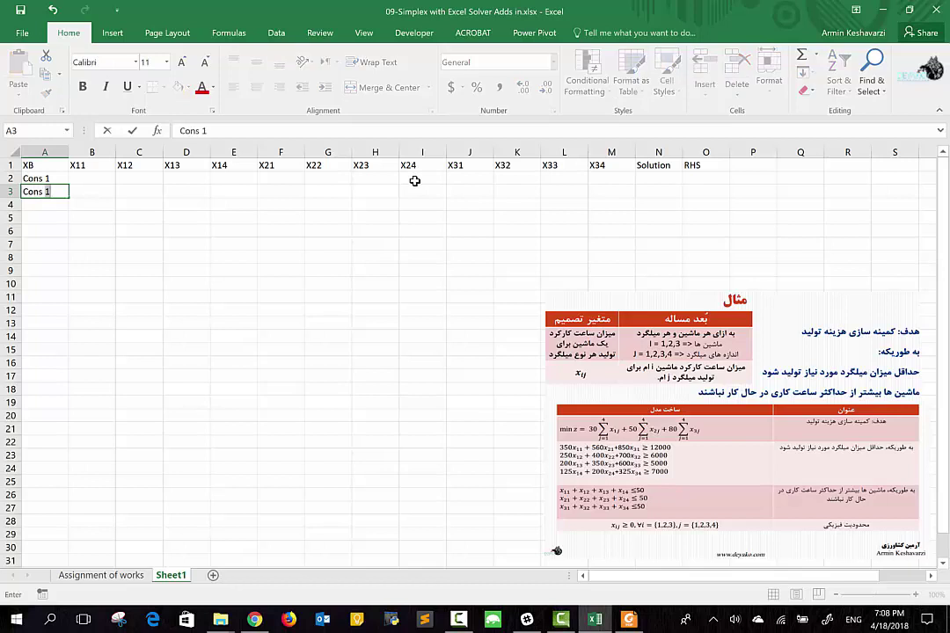
text(2)
key(Return)
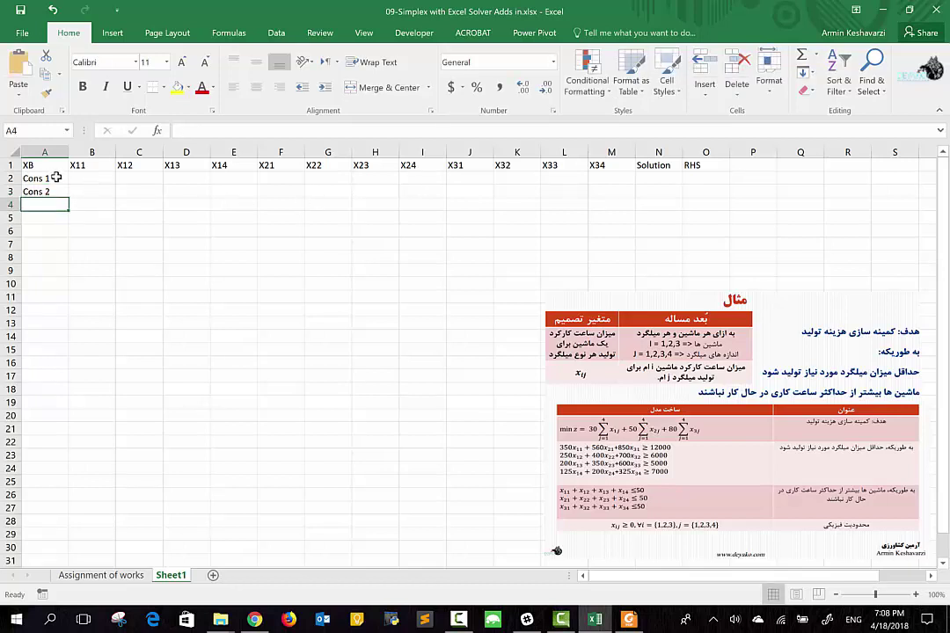
drag(62, 179, 61, 192)
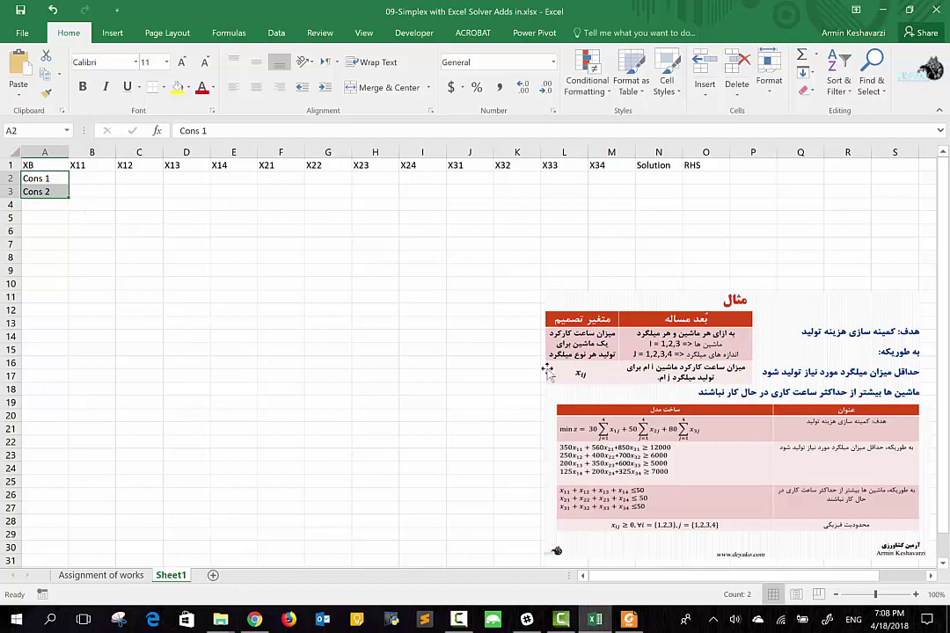
- Fill the constraint labels down column A to Cons 7 in A8
ctrl+scroll(651, 455, up, 2)
ctrl+scroll(649, 455, up, 1)
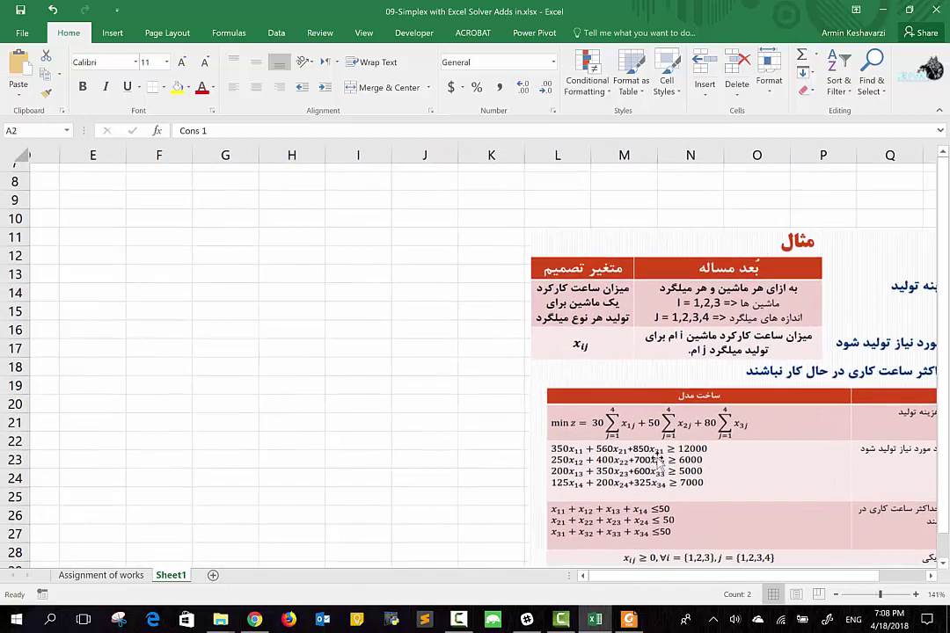
ctrl+scroll(655, 460, up, 1)
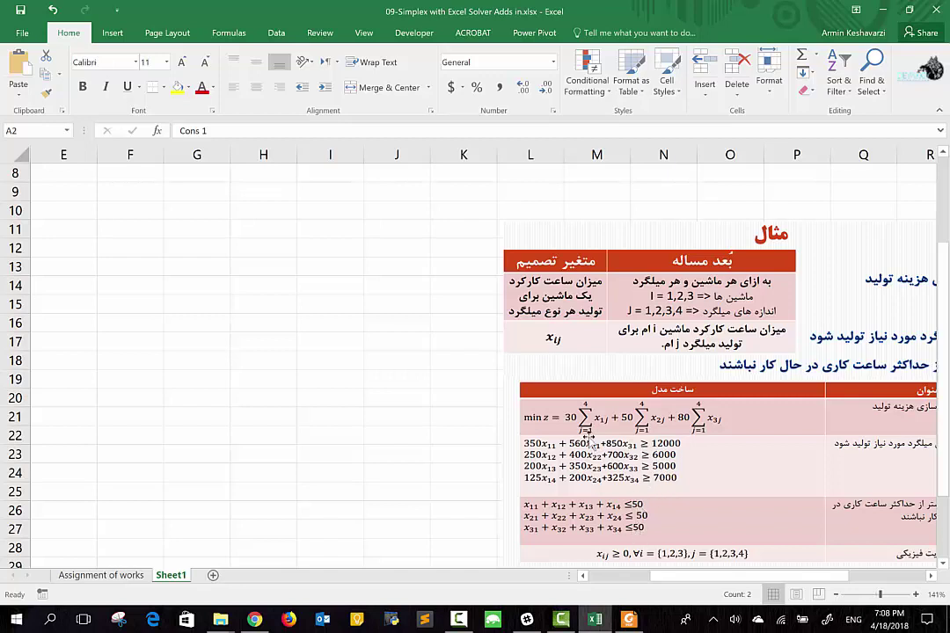
ctrl+scroll(589, 439, down, 1)
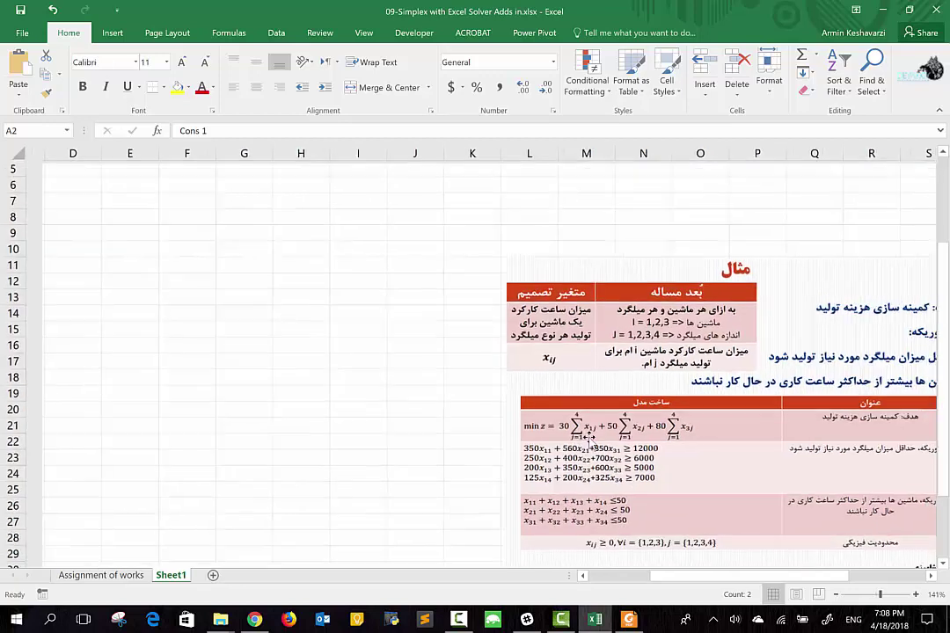
ctrl+scroll(581, 444, down, 1)
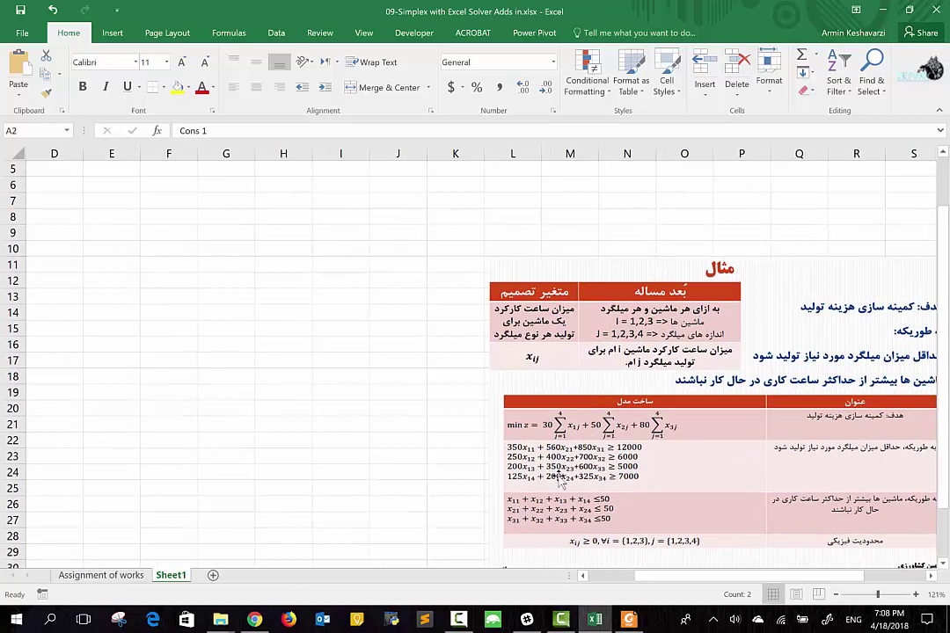
ctrl+scroll(553, 466, down, 1)
ctrl+scroll(554, 471, down, 1)
ctrl+scroll(560, 478, down, 1)
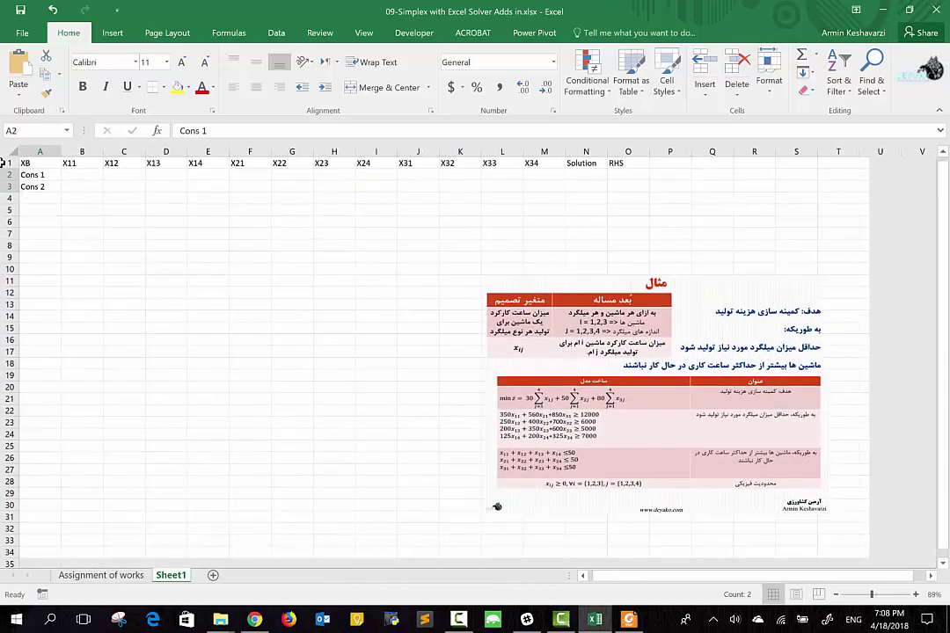
drag(60, 195, 60, 201)
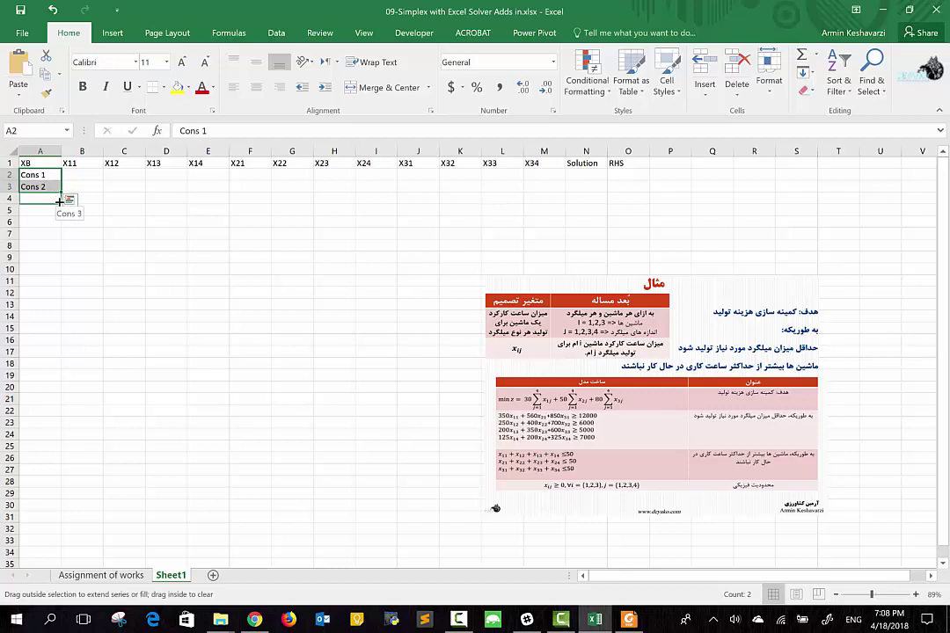
drag(60, 201, 55, 249)
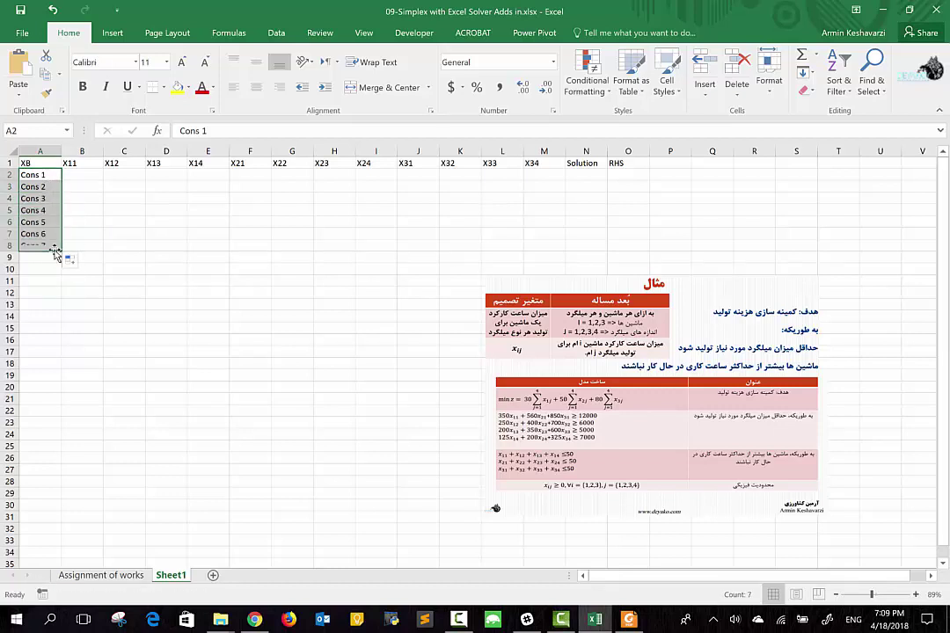
click(48, 261)
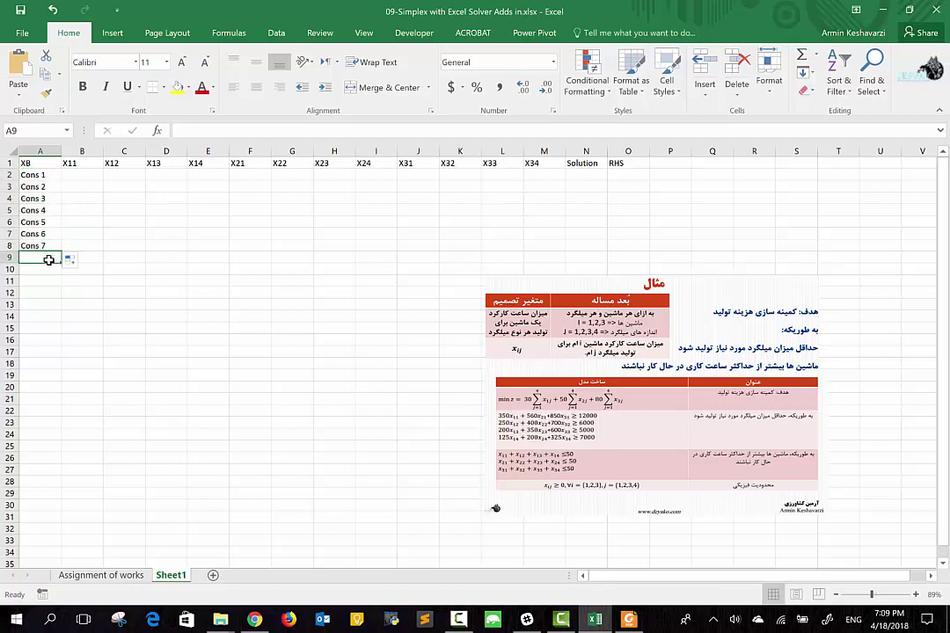
- Label A9 as Z and A10 as Solution, then mark out the tableau body
text(Z)
key(Return)
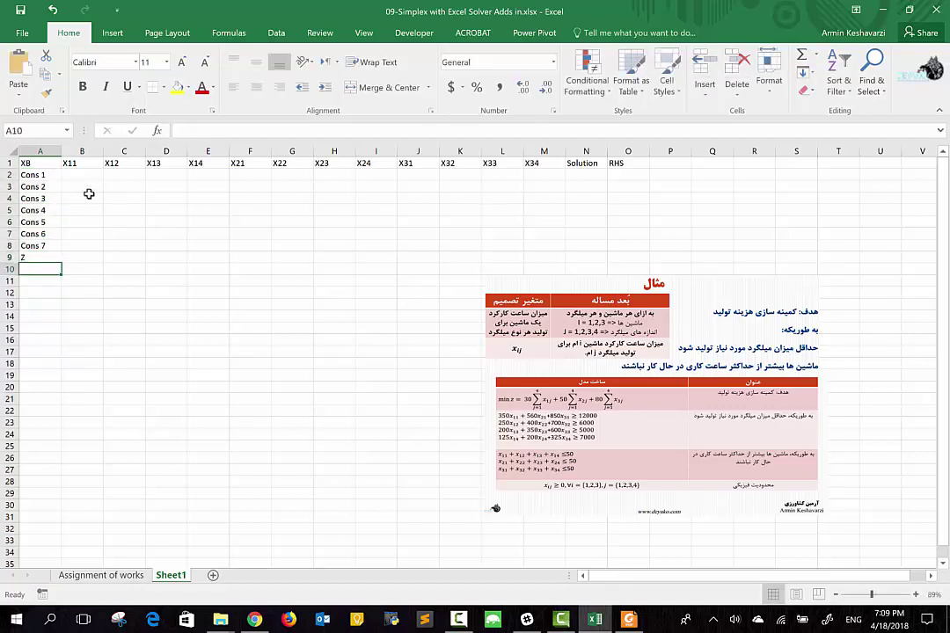
text(Solution)
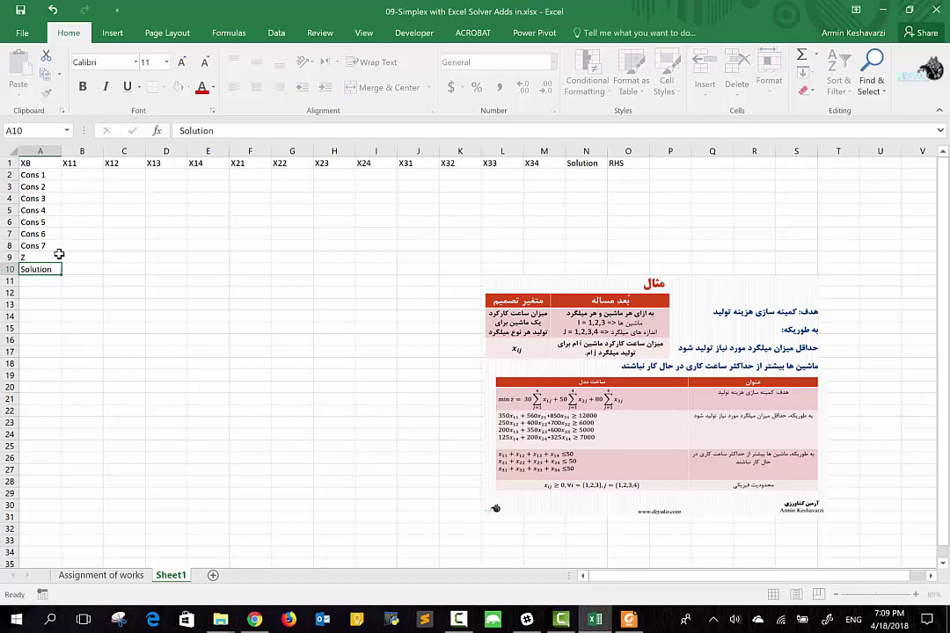
key(Return)
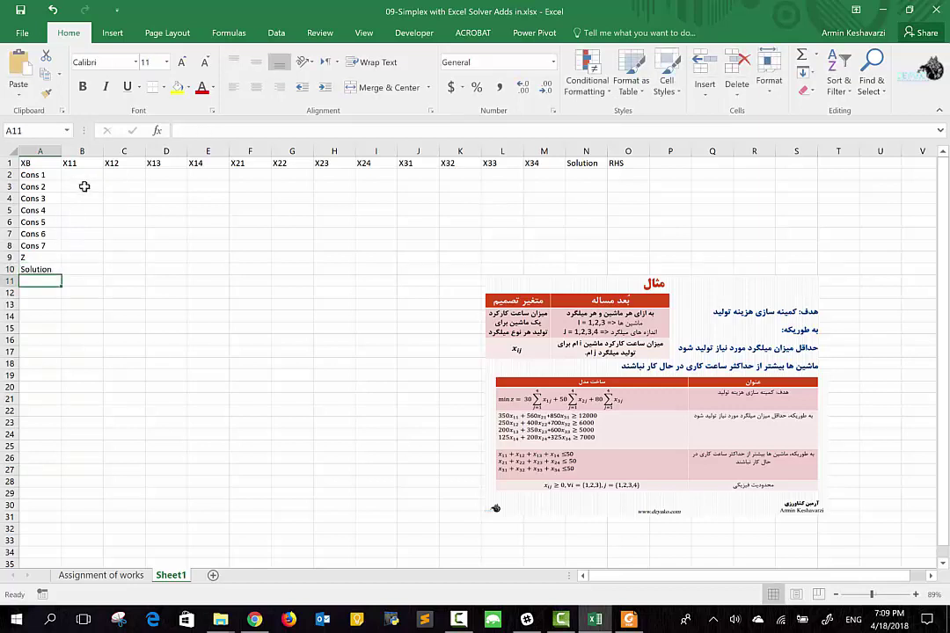
click(80, 178)
drag(80, 178, 531, 277)
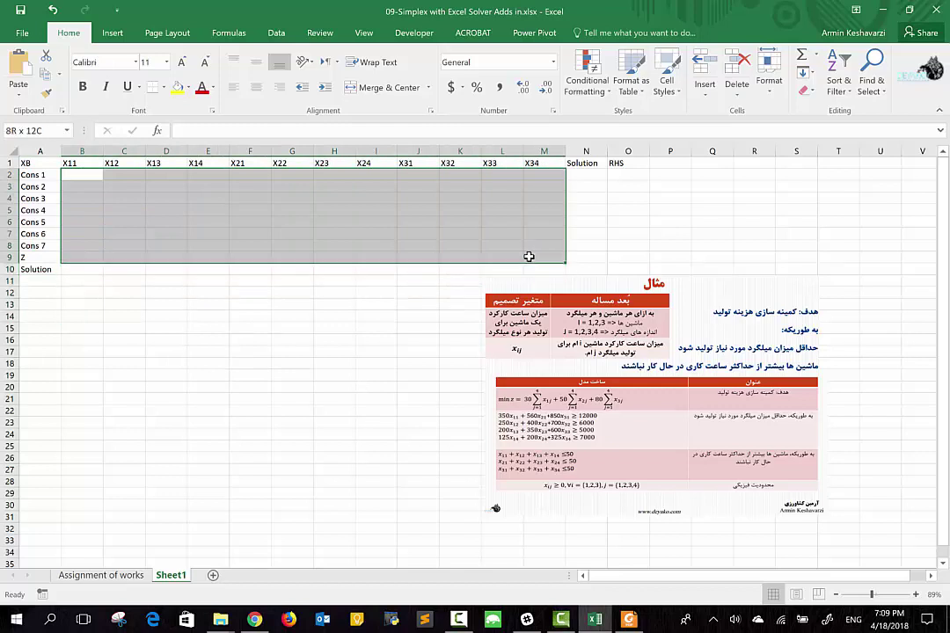
drag(532, 277, 528, 255)
click(86, 178)
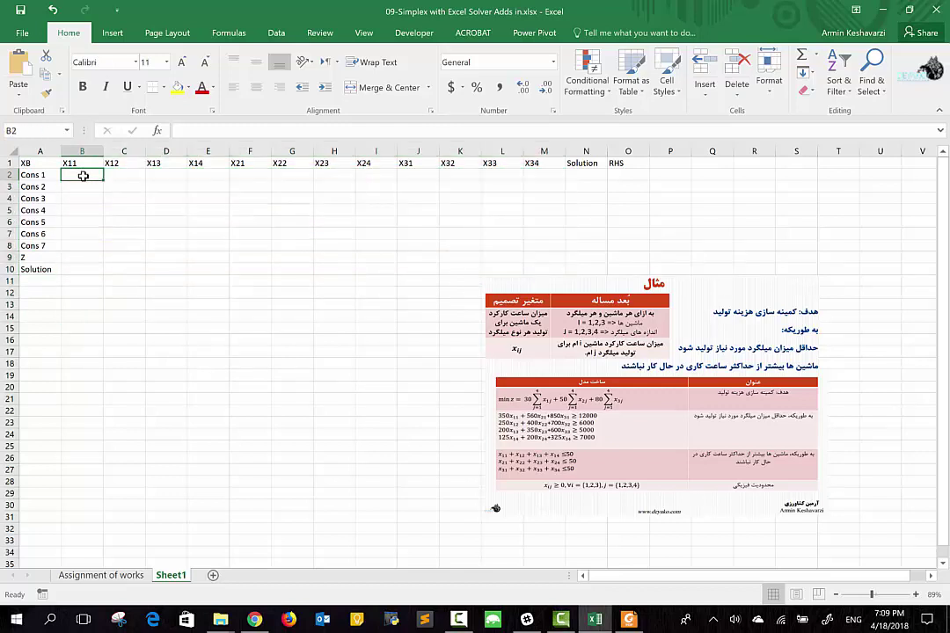
- Insert a new column O before RHS and head it Notation
click(622, 151)
right_click(624, 153)
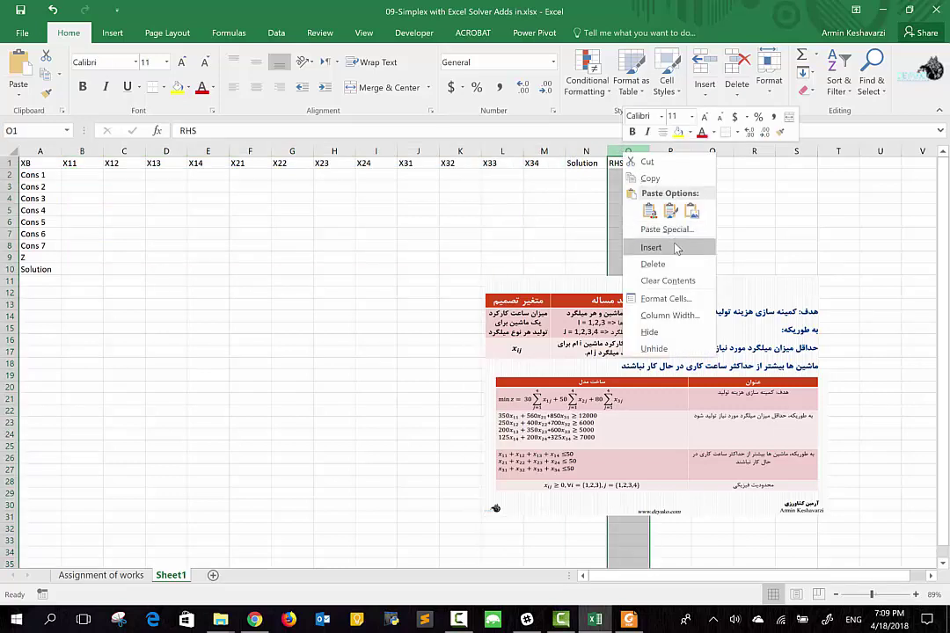
key(Escape)
key(ctrl+shift+plus)
click(627, 164)
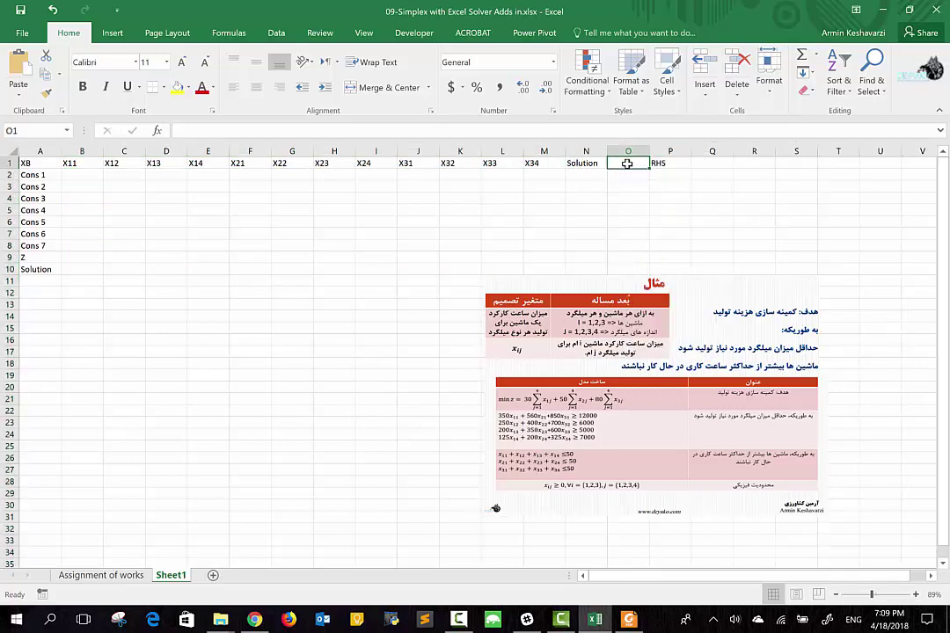
text(Notation)
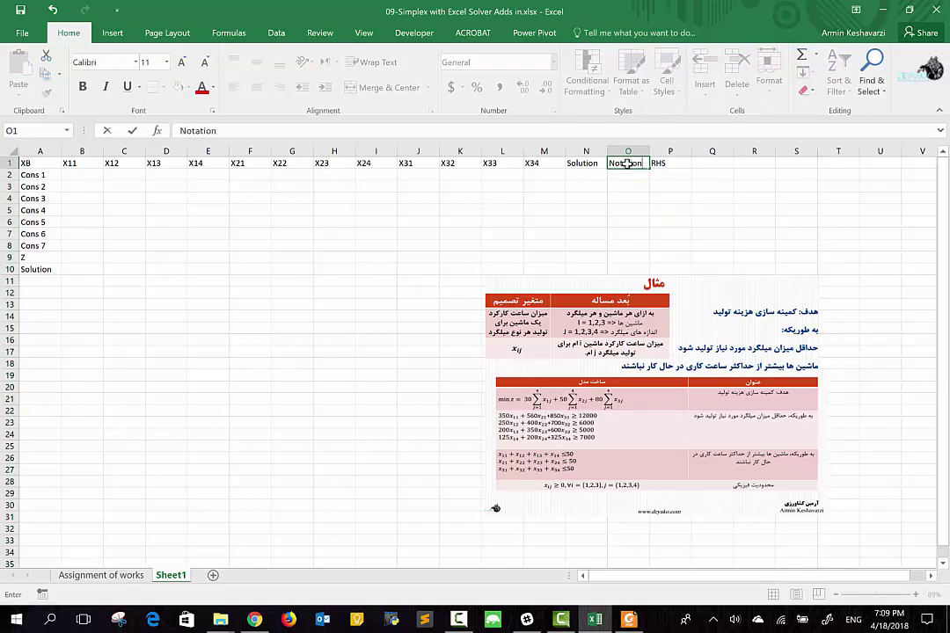
key(Return)
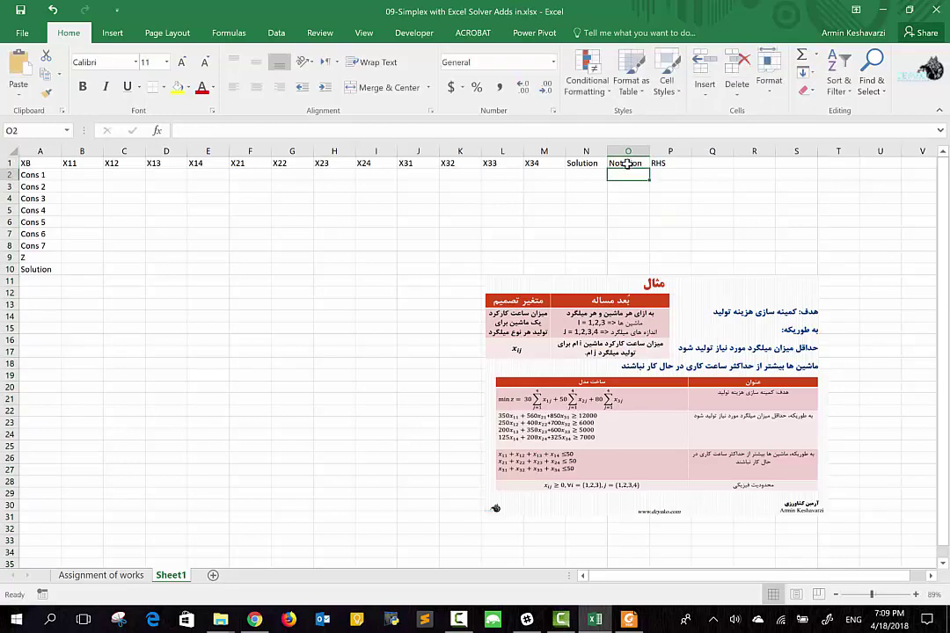
click(101, 179)
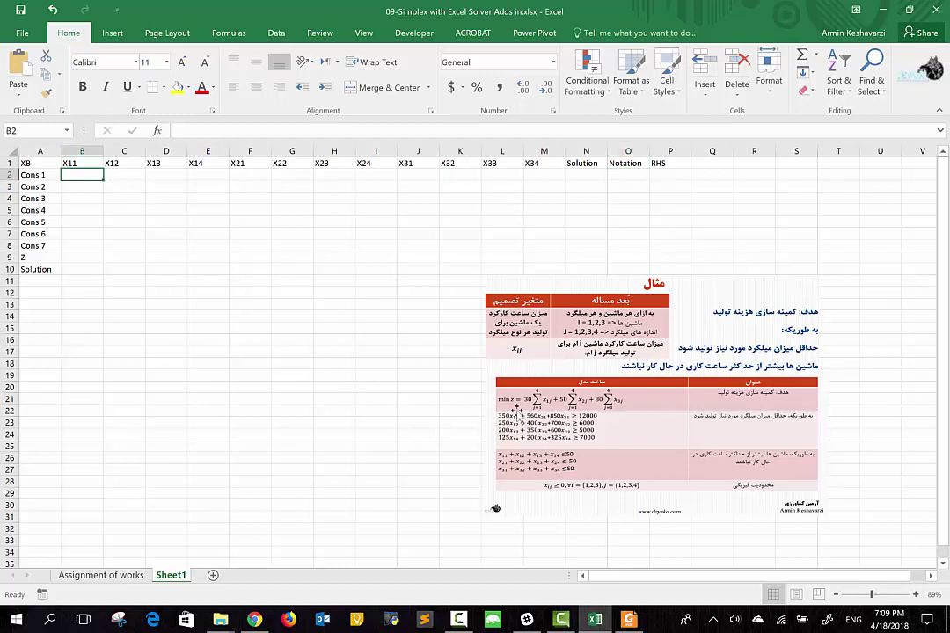
- Enter 350 in B2 as X11's Cons 1 coefficient, zooming in to check the model picture
ctrl+scroll(516, 410, up, 2)
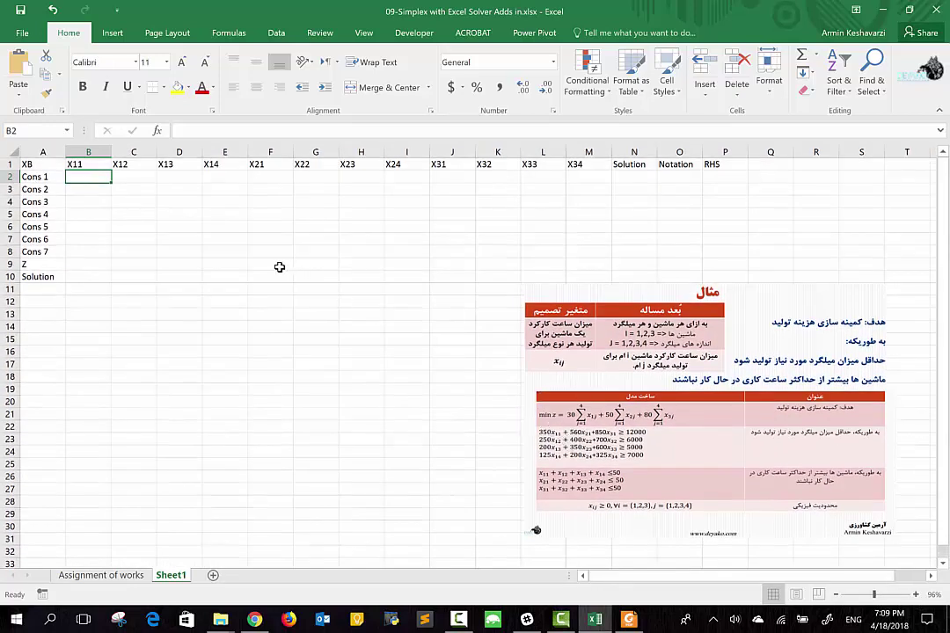
text(350)
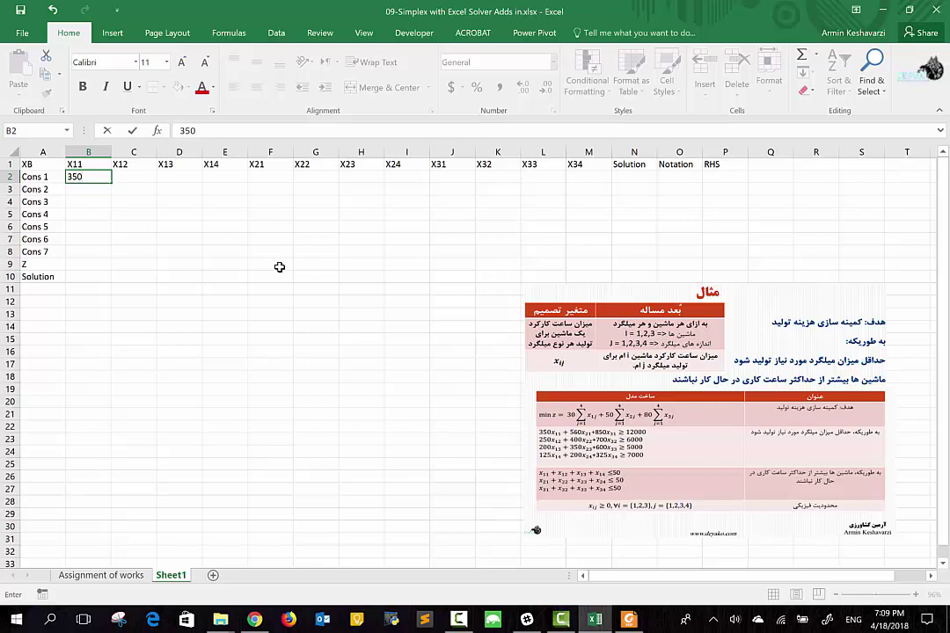
key(Return)
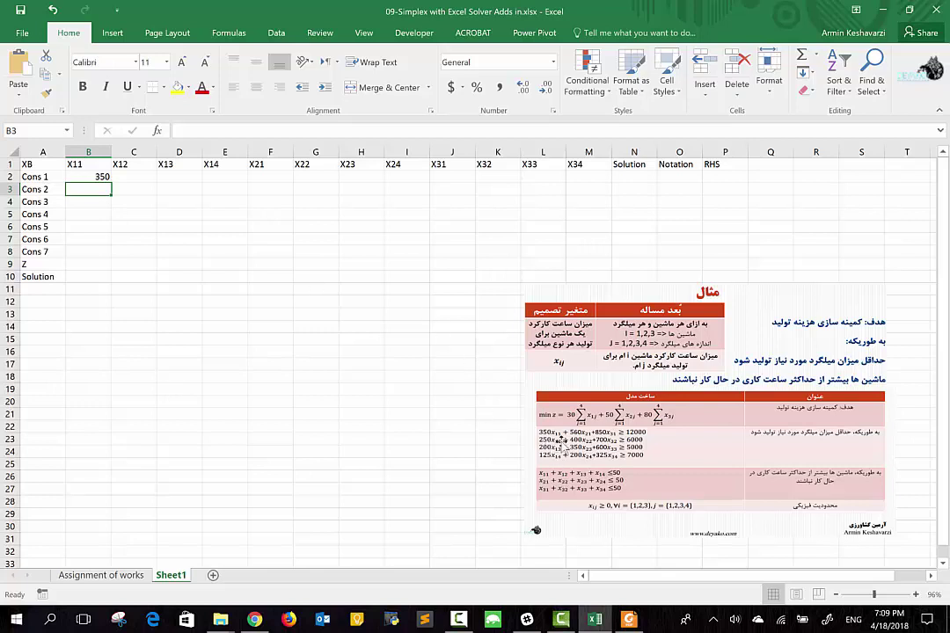
scroll(557, 451, up, 3)
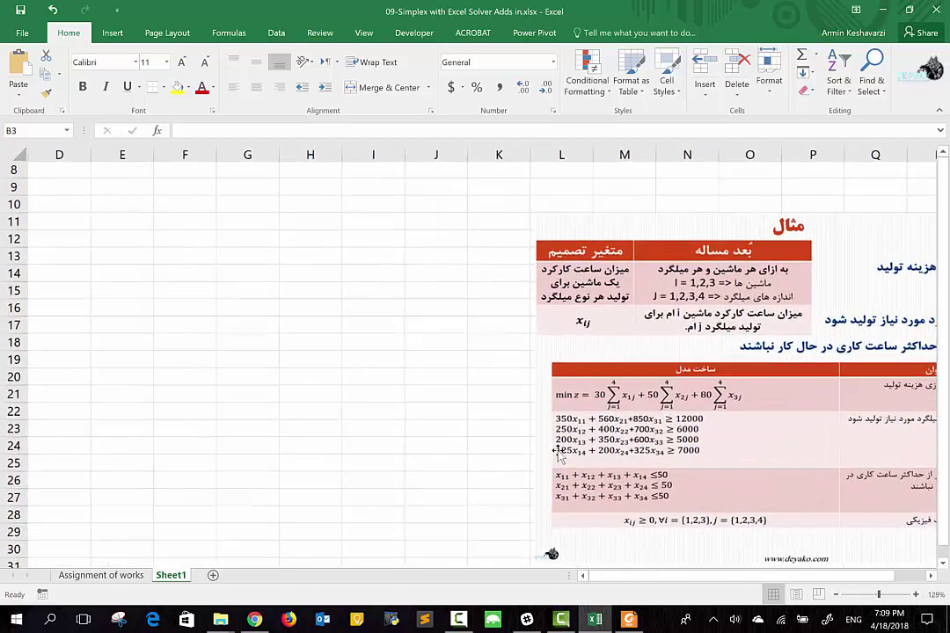
scroll(557, 452, left, 2)
scroll(557, 452, up, 3)
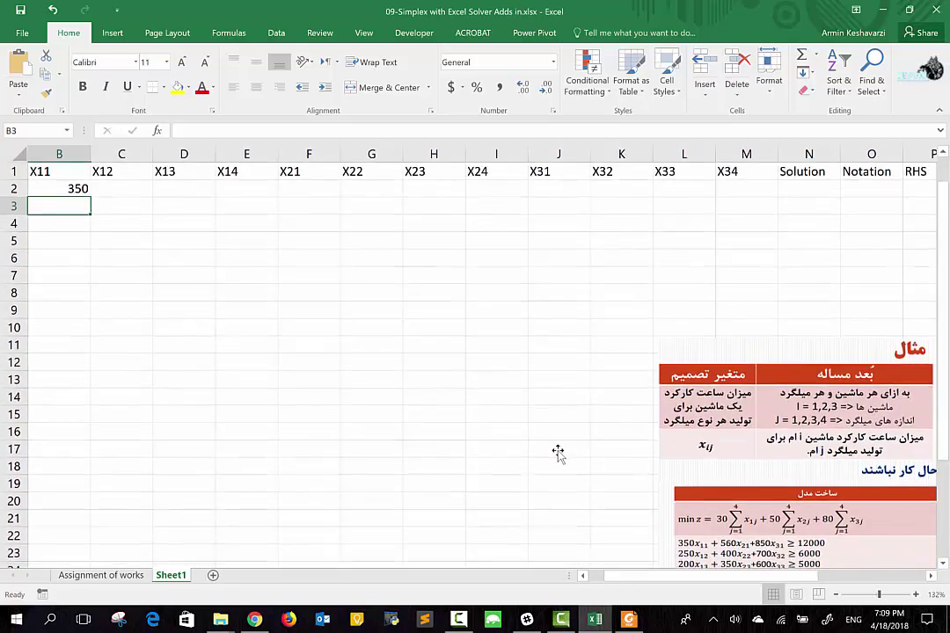
scroll(604, 417, down, 2)
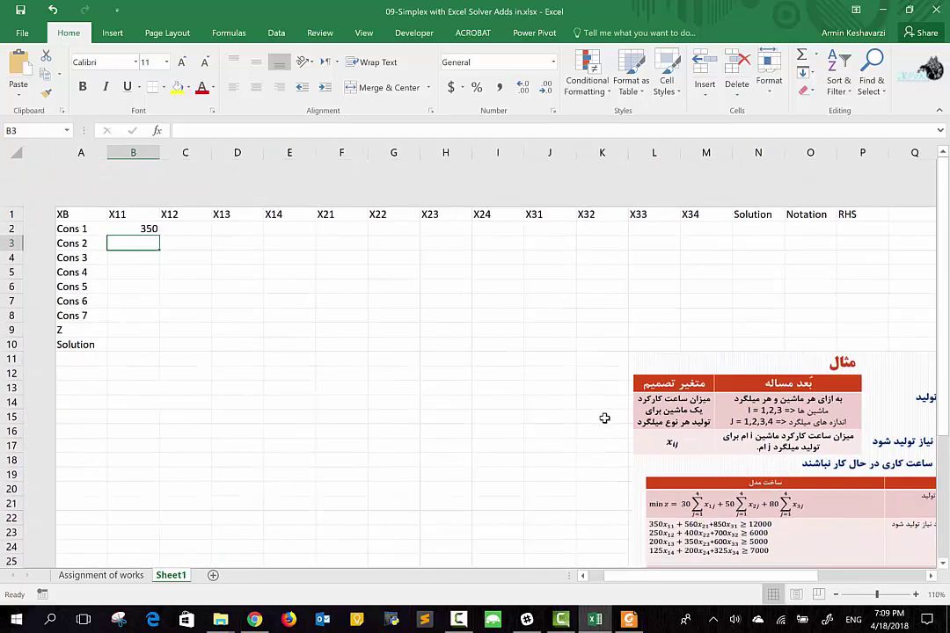
scroll(604, 417, down, 1)
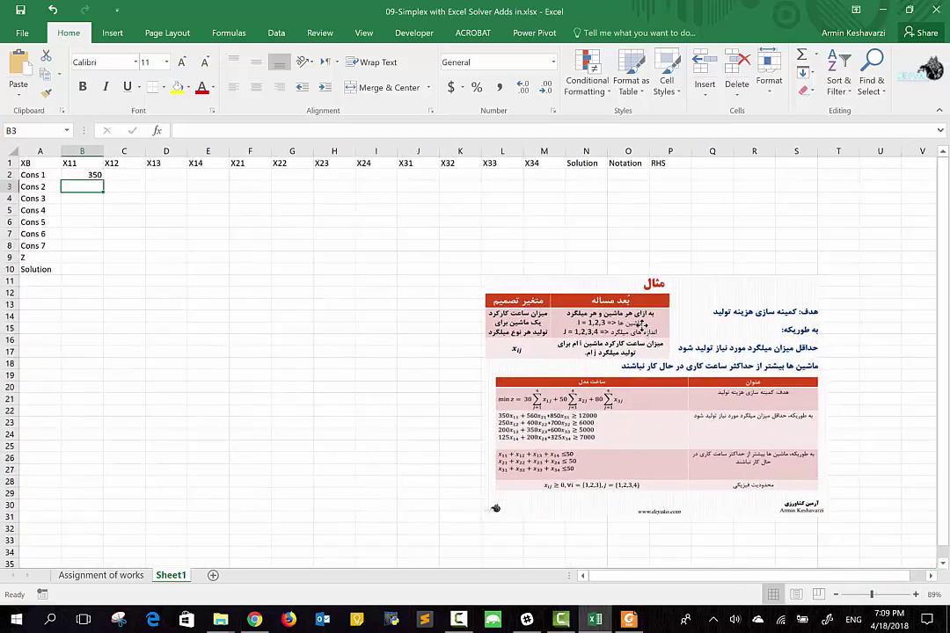
click(643, 324)
- Enlarge the formulas-table picture beside the tableau and move the مثال picture further down
mouse_move(643, 324)
mouse_down()
mouse_move(698, 588)
mouse_move(699, 195)
mouse_up()
scroll(560, 352, up, 1)
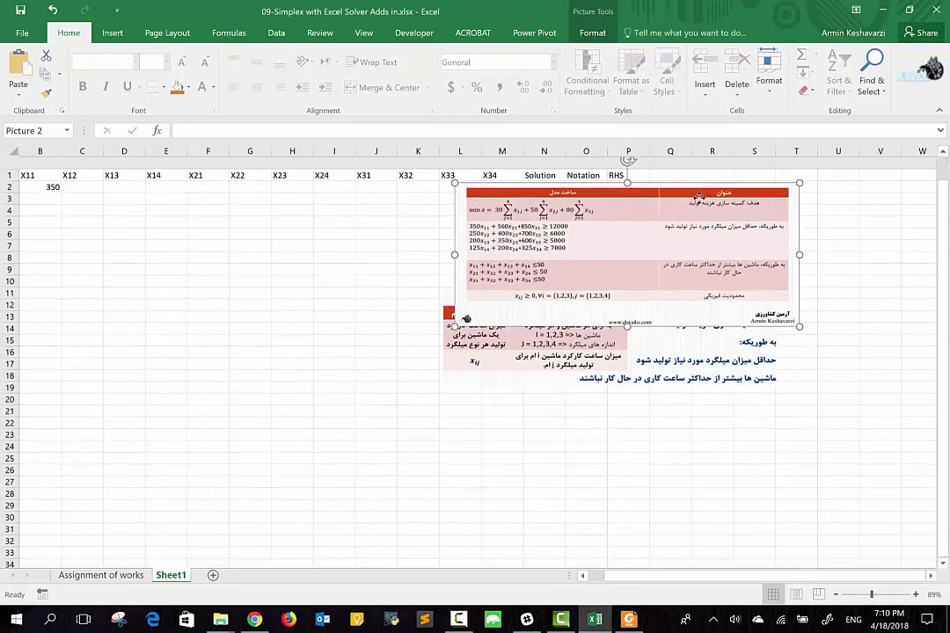
scroll(559, 352, left, 1)
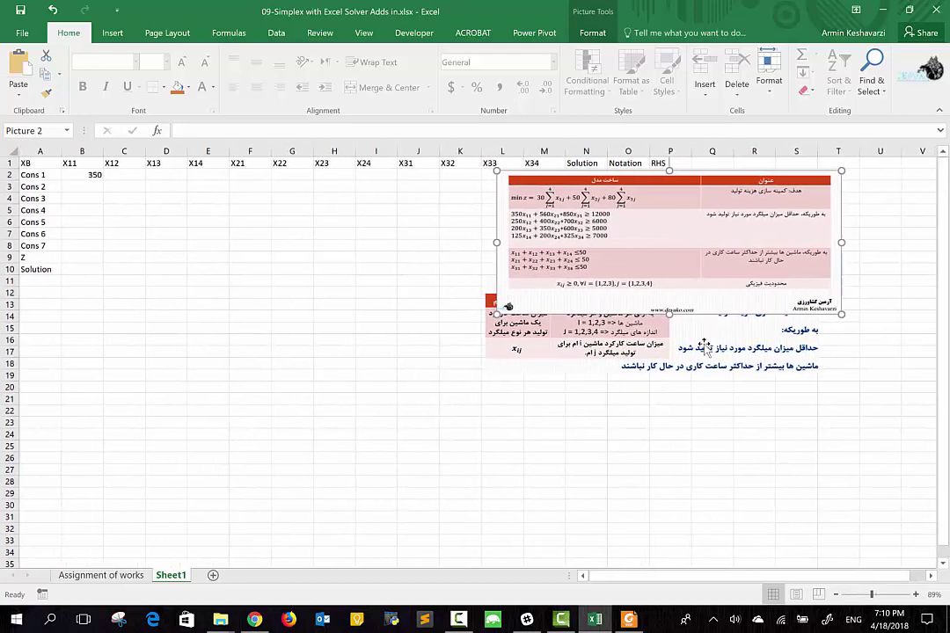
drag(559, 352, 586, 519)
drag(660, 230, 651, 347)
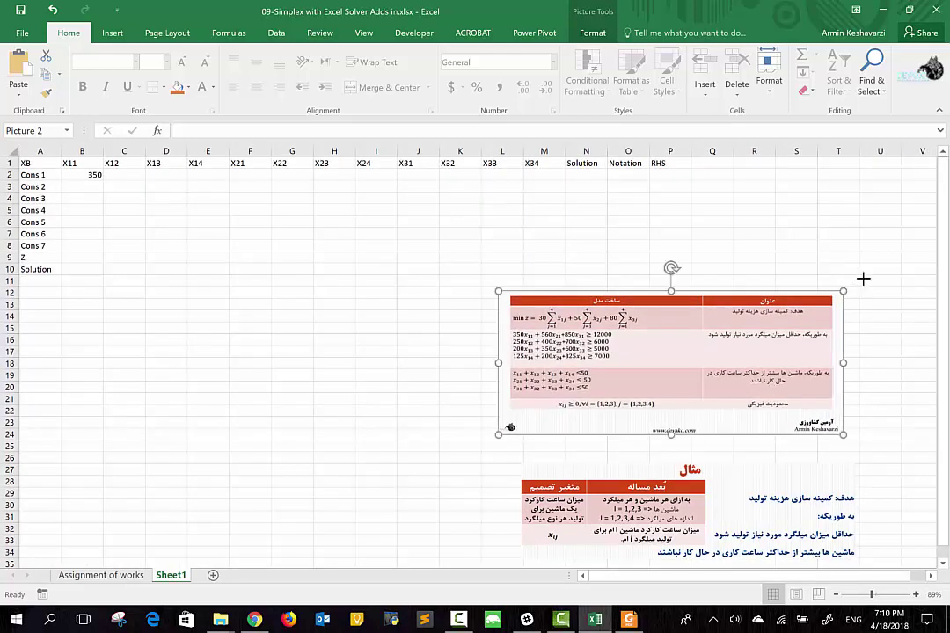
drag(863, 278, 944, 202)
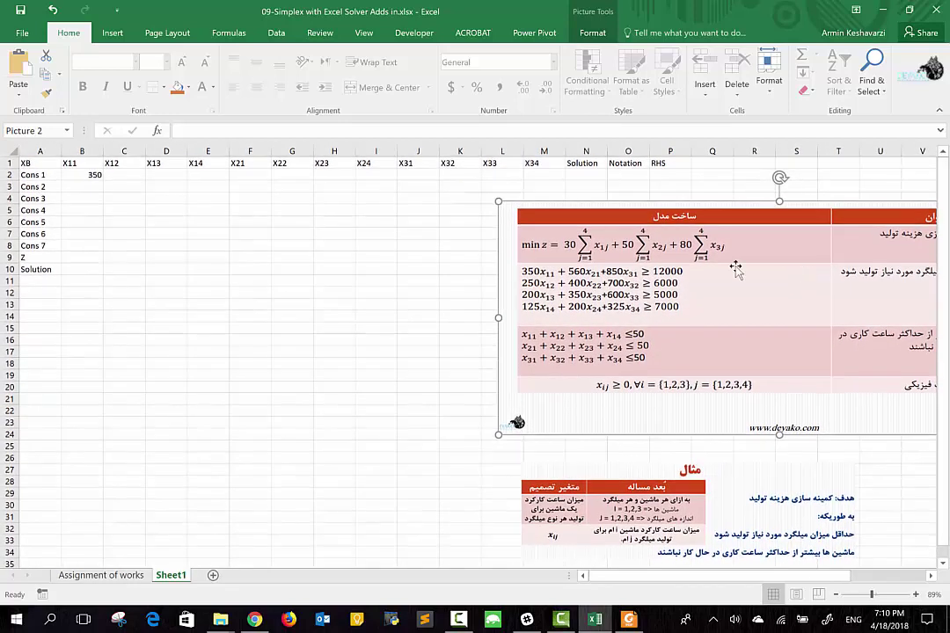
drag(736, 268, 744, 395)
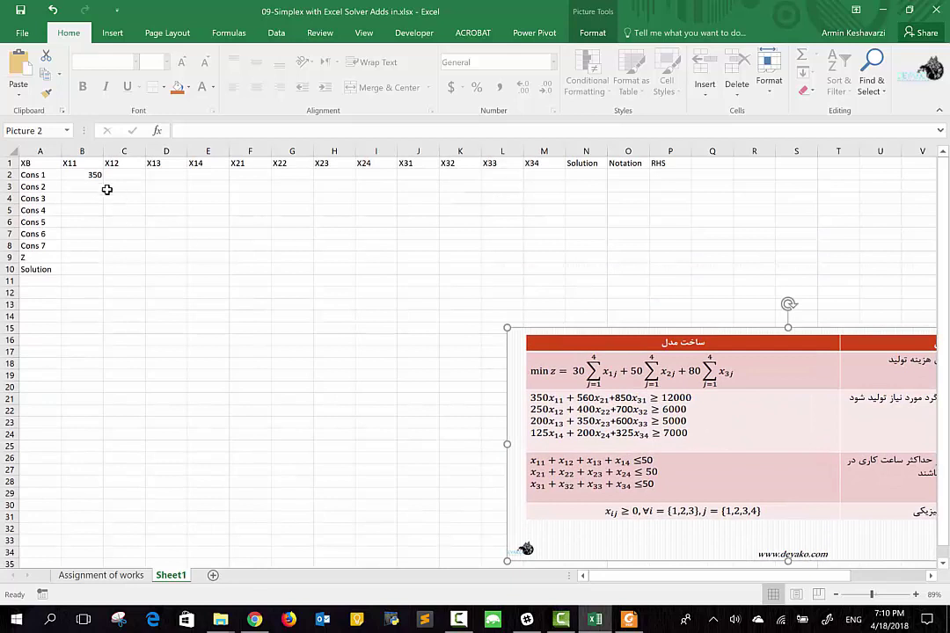
click(89, 190)
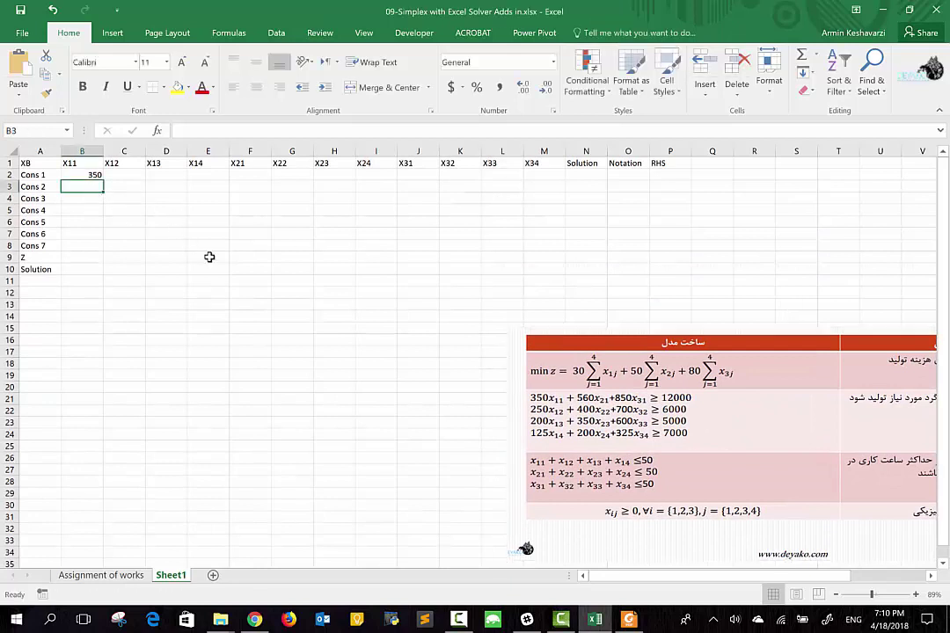
- Enter 0 in B3 and paste it across B2:M8, replacing the 350 in B2
text(0)
key(Return)
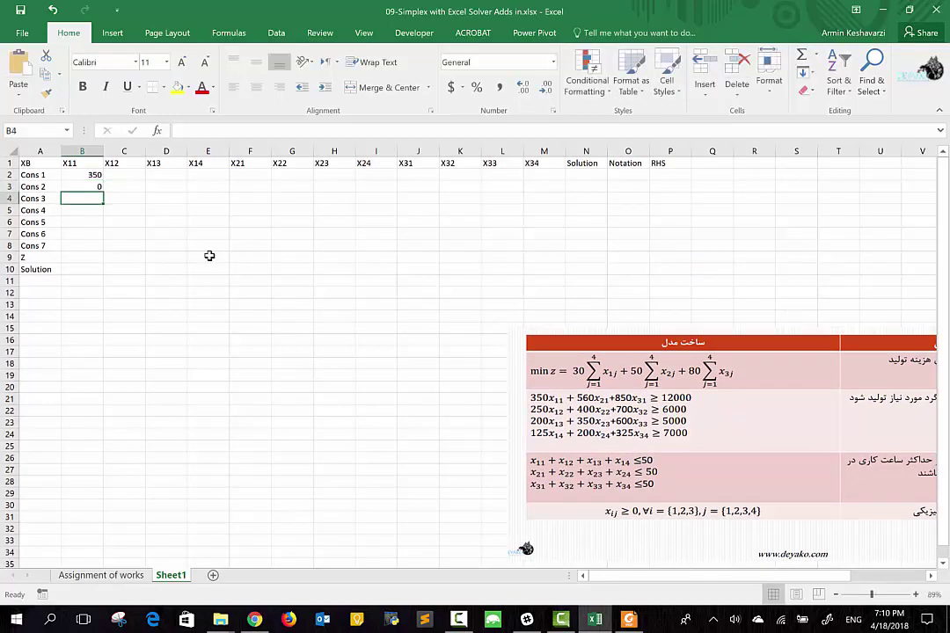
click(80, 187)
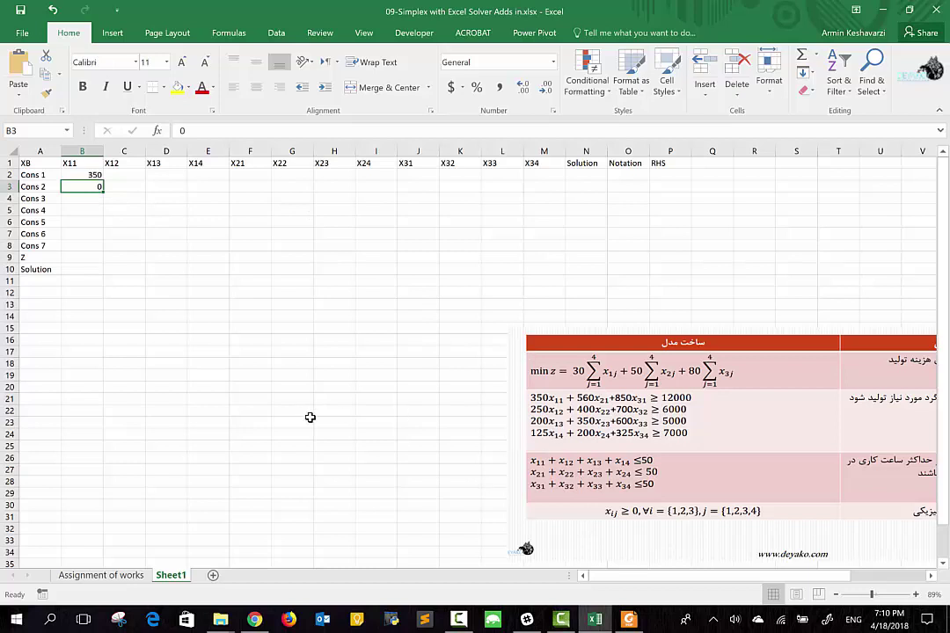
key(ctrl+c)
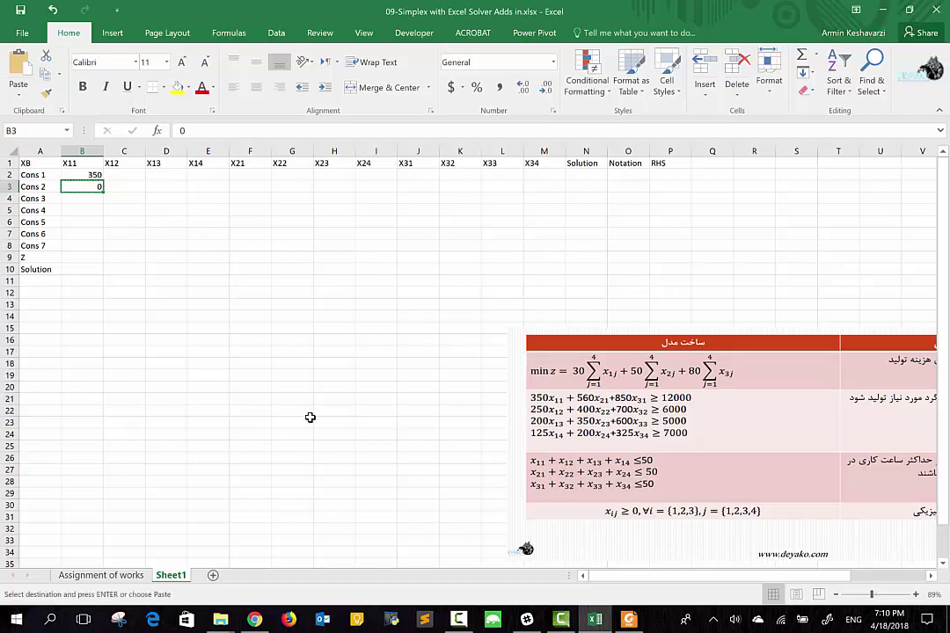
key(Up)
key(ctrl+shift+Right)
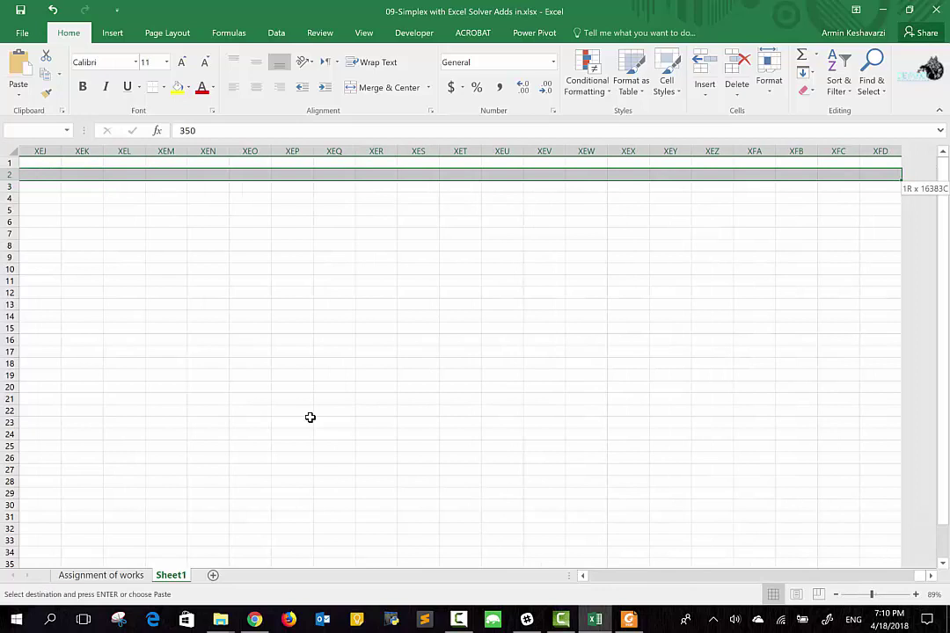
key(ctrl+shift+Left)
key(shift+Right)
key(shift+Right)
key(shift+Right)
key(shift+Right)
key(shift+Right)
key(shift+Right)
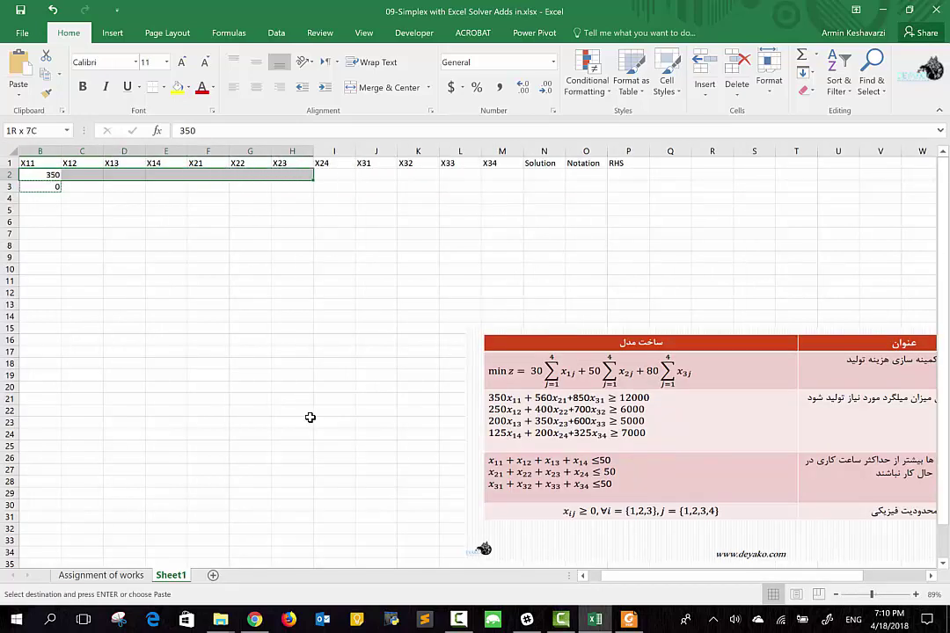
key(shift+Right)
key(shift+Right)
key(shift+Right)
key(shift+Right)
key(shift+Right)
scroll(522, 332, left, 1)
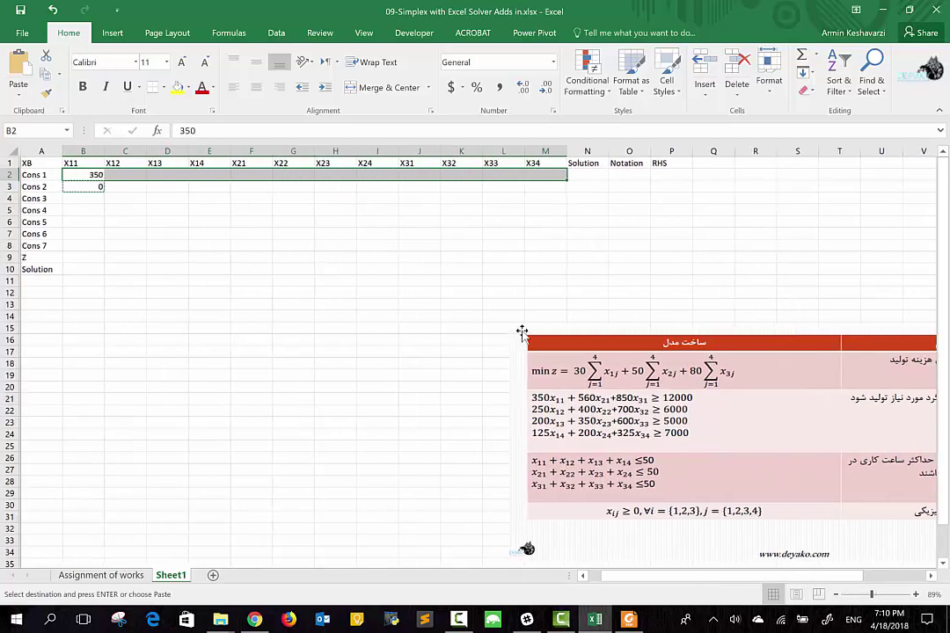
key(shift+Down)
key(shift+Down)
key(shift+Down)
key(shift+Down)
key(shift+Down)
key(shift+Down)
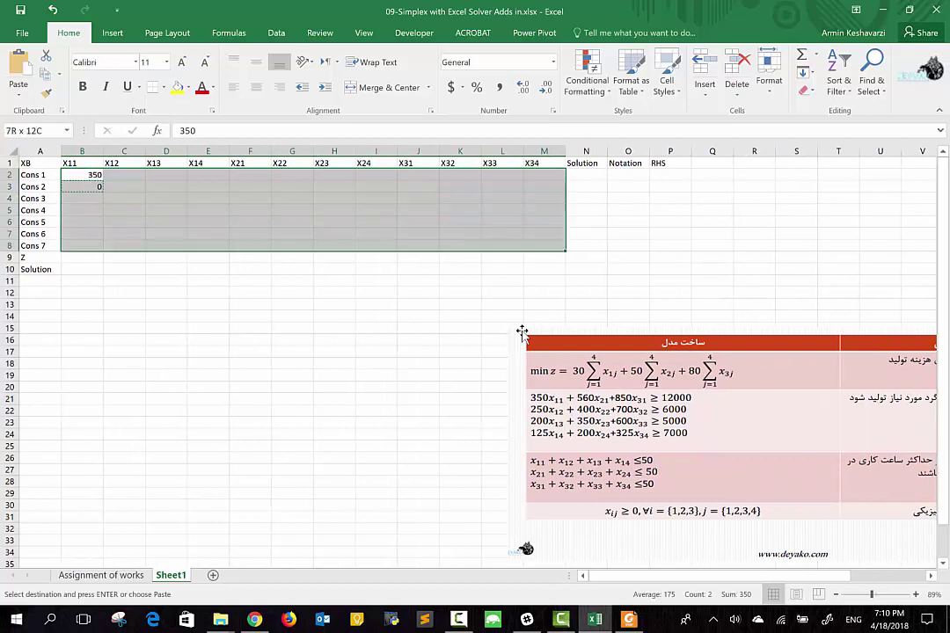
key(ctrl+v)
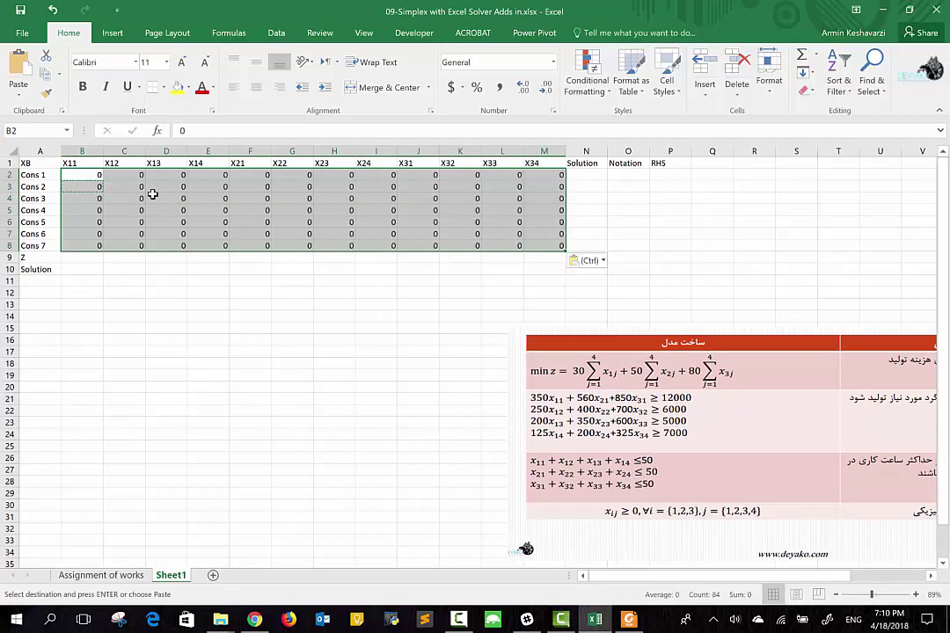
click(85, 177)
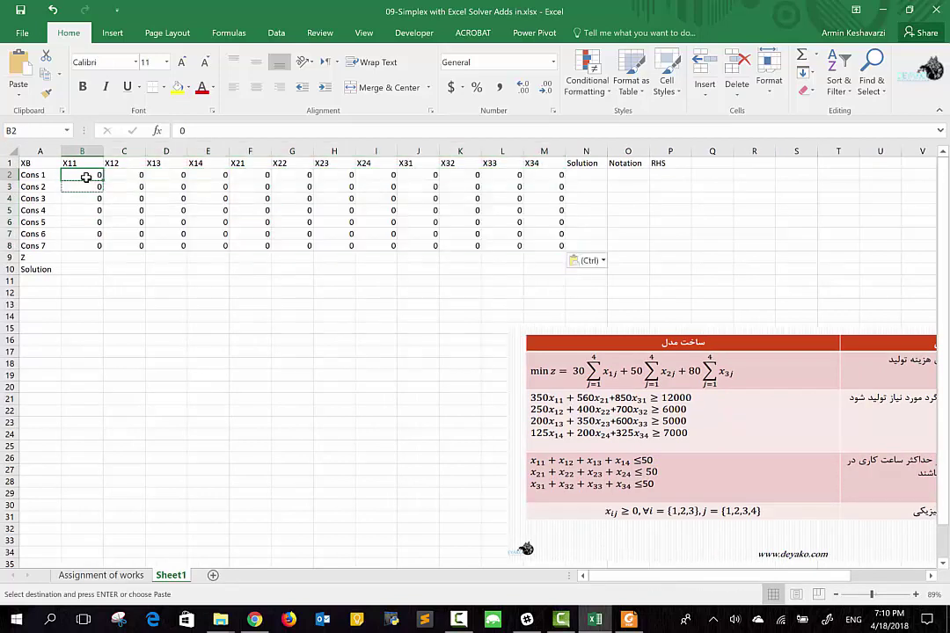
- Enter 350 in B2, 1 in B6, 560 in C2 and 850 in J2
text(35)
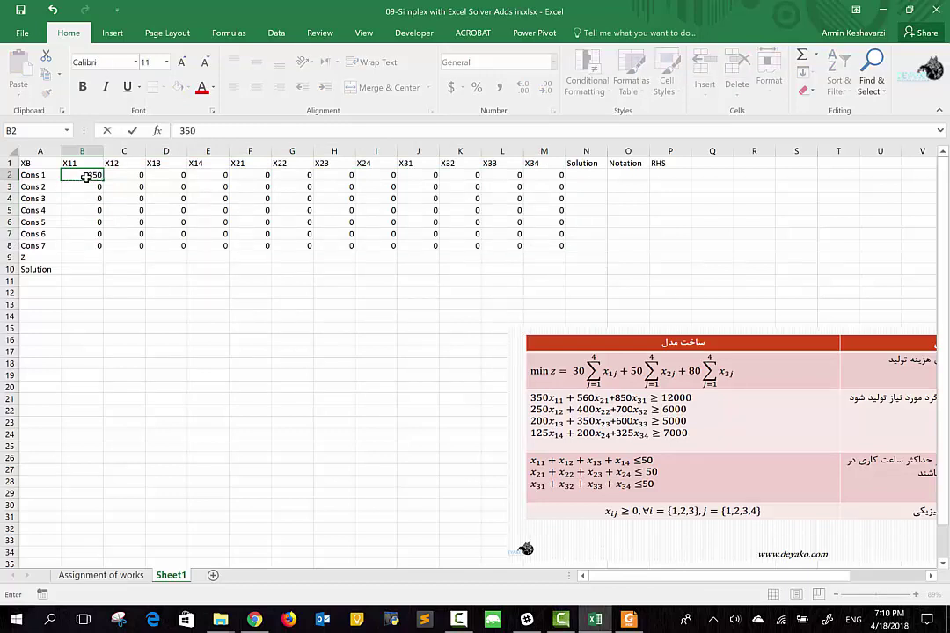
key(Return)
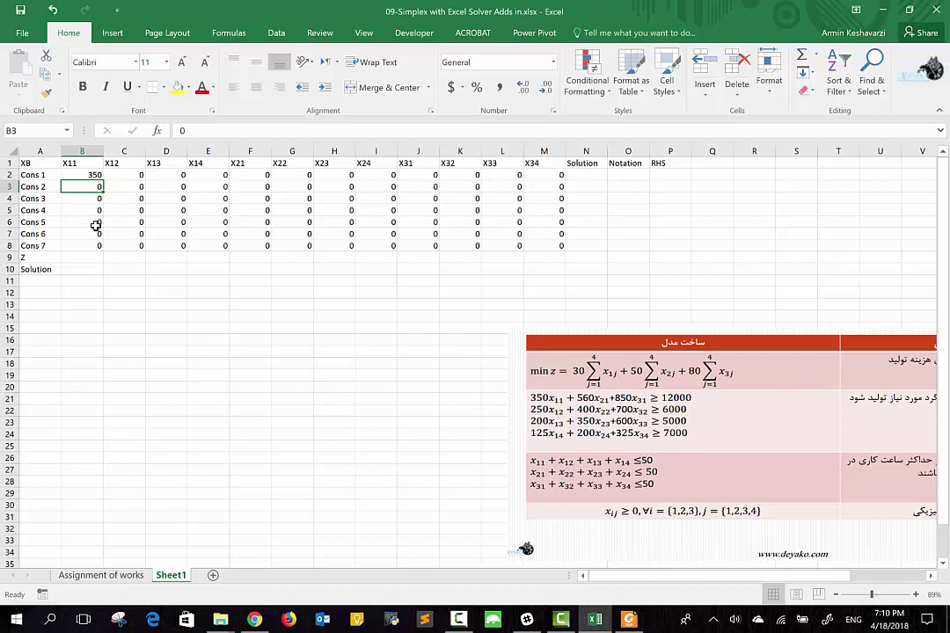
click(95, 226)
text(1)
key(Return)
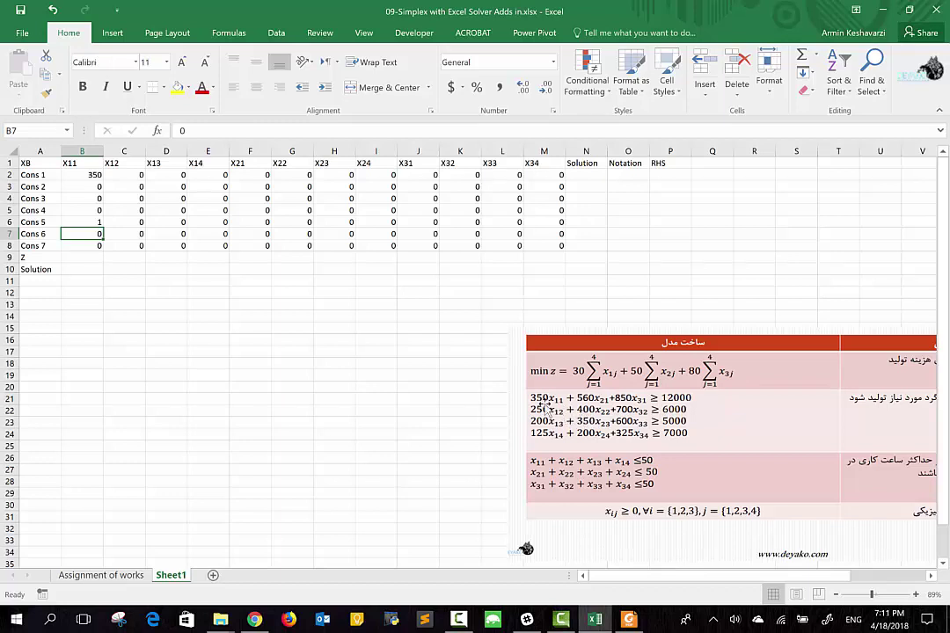
click(122, 177)
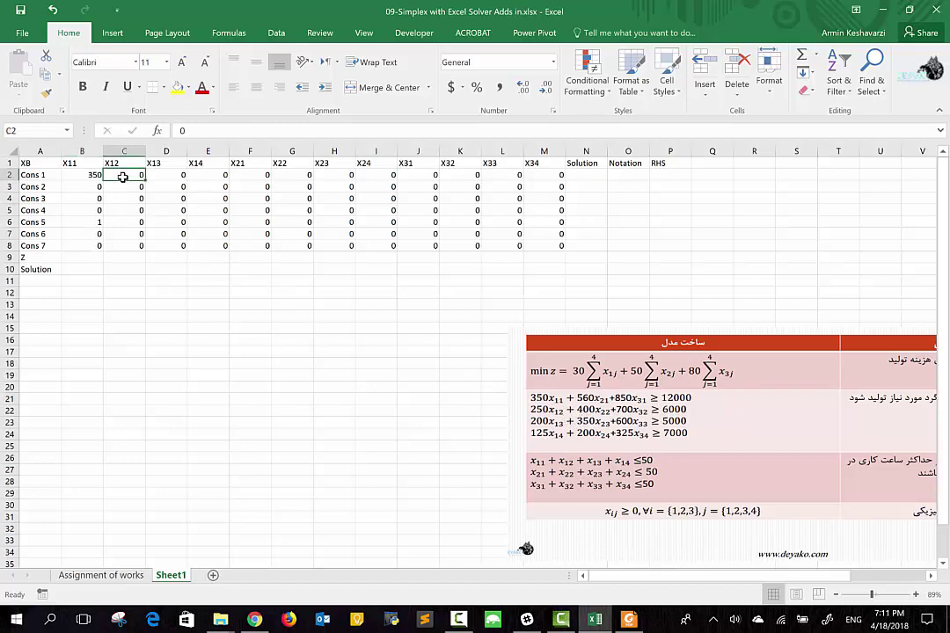
text(560)
key(Tab)
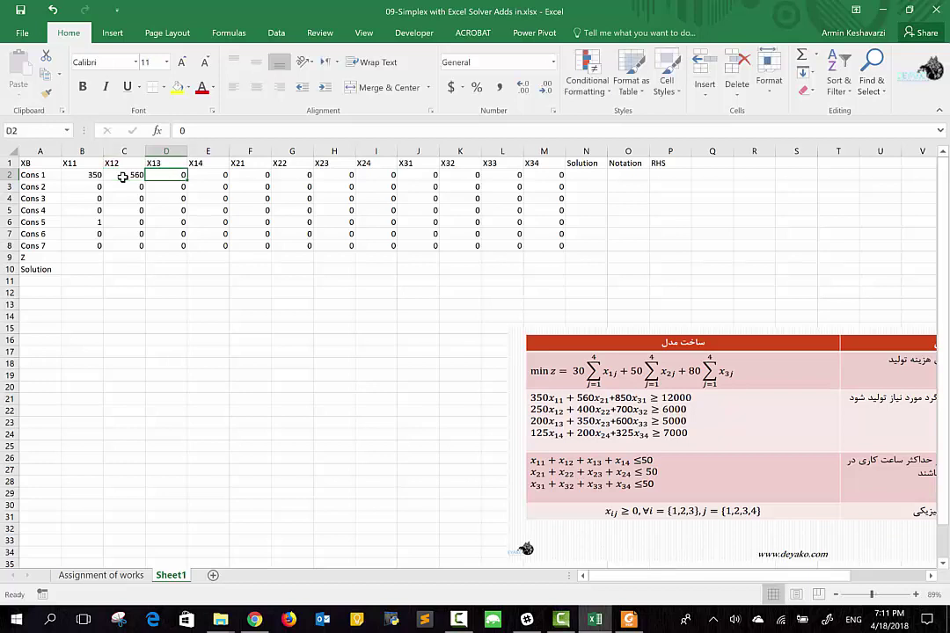
key(Tab)
key(Tab)
key(Tab)
key(Tab)
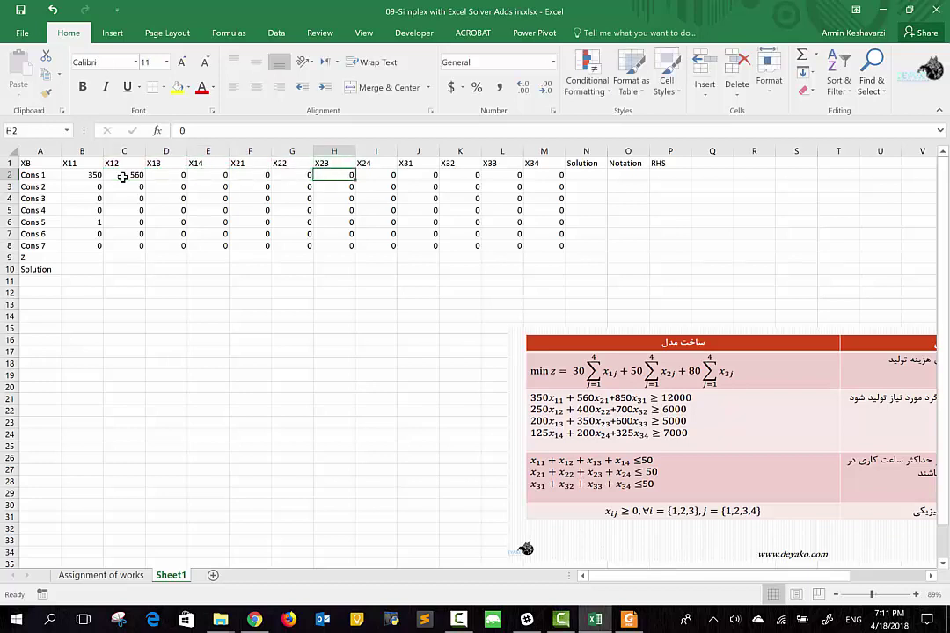
key(Tab)
key(Tab)
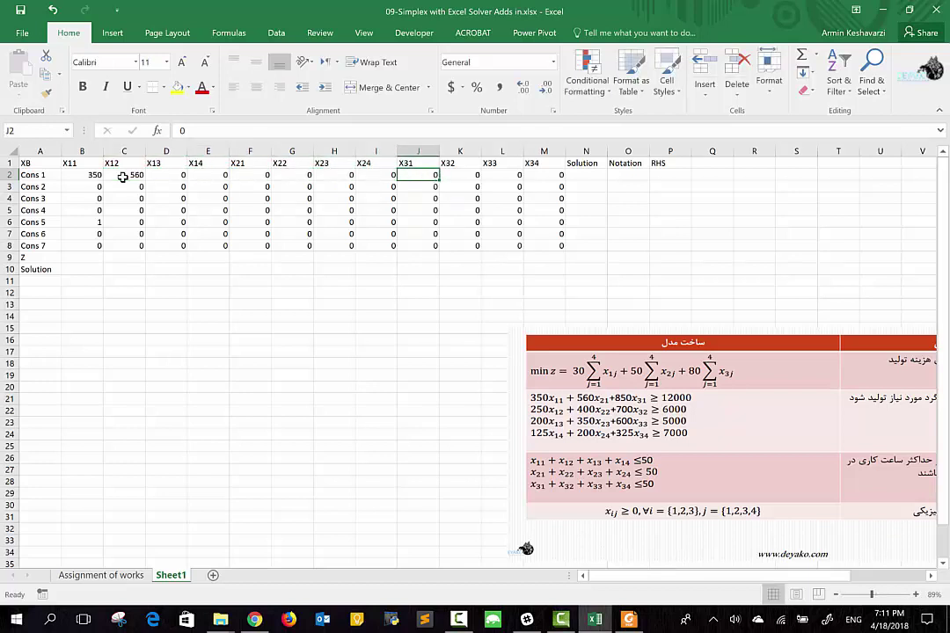
text(5)
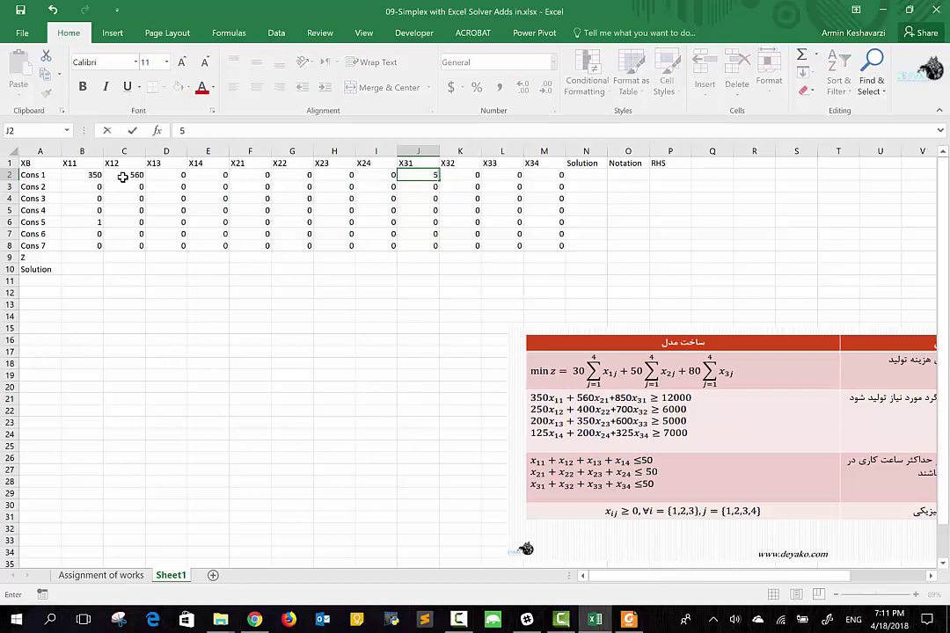
text(50)
key(Return)
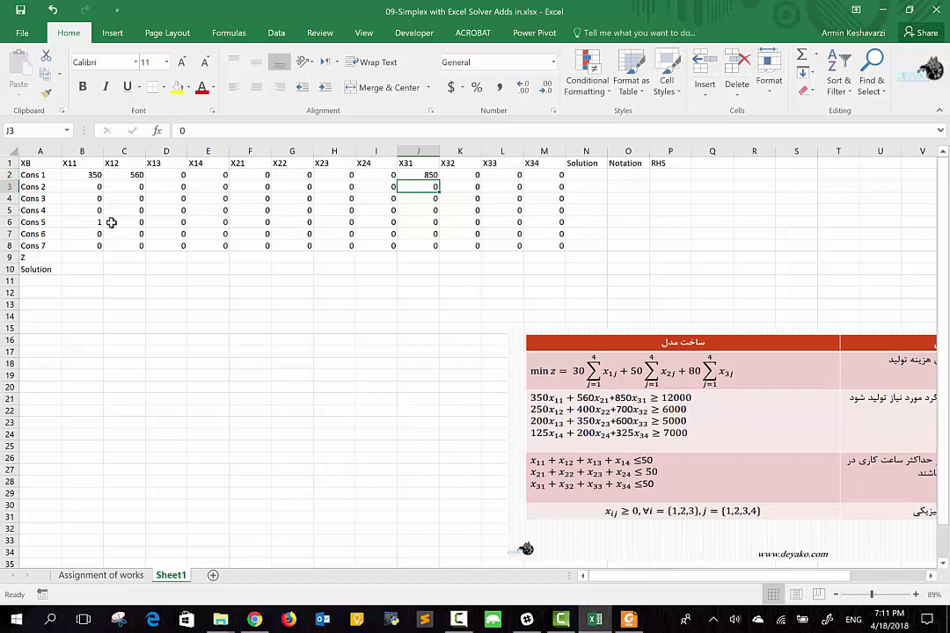
- Replace the misplaced 560 in C2 with 0 and enter 560 in F2 under X21
click(90, 183)
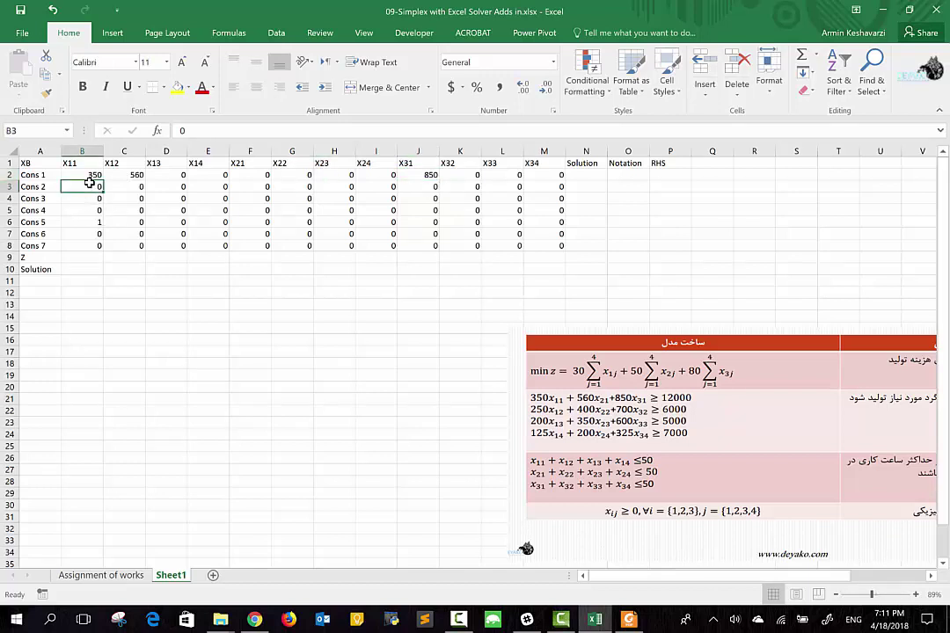
key(Right)
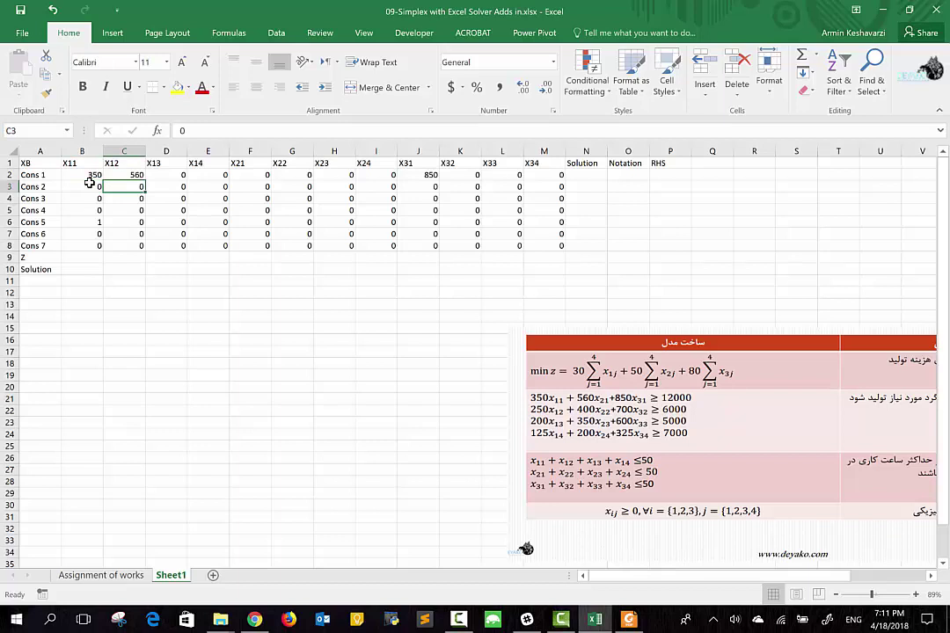
key(Up)
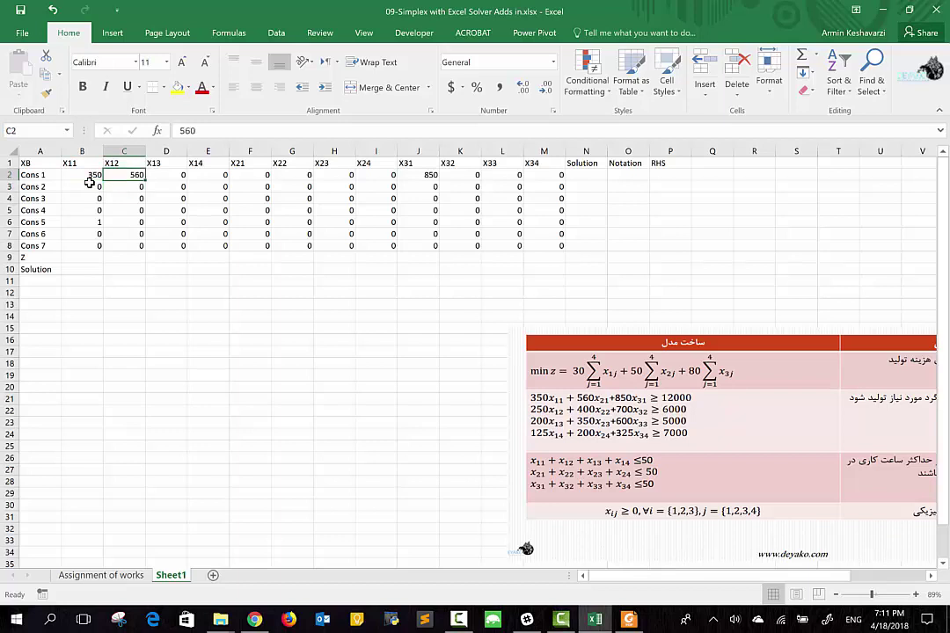
text(0)
key(Right)
key(Right)
key(Right)
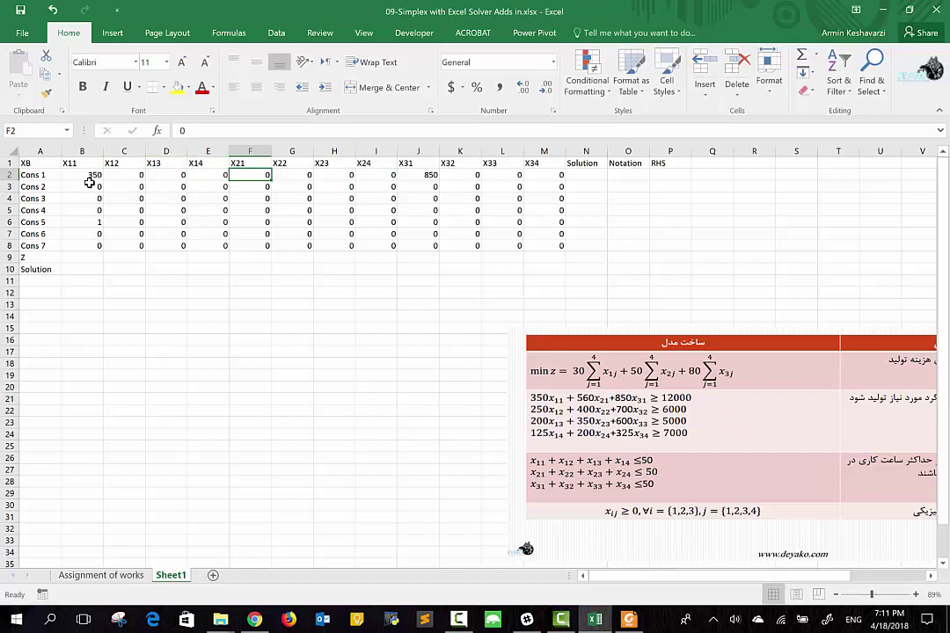
text(560)
key(Return)
- Enter 250 in C3 under X12 for Cons 2
key(Left)
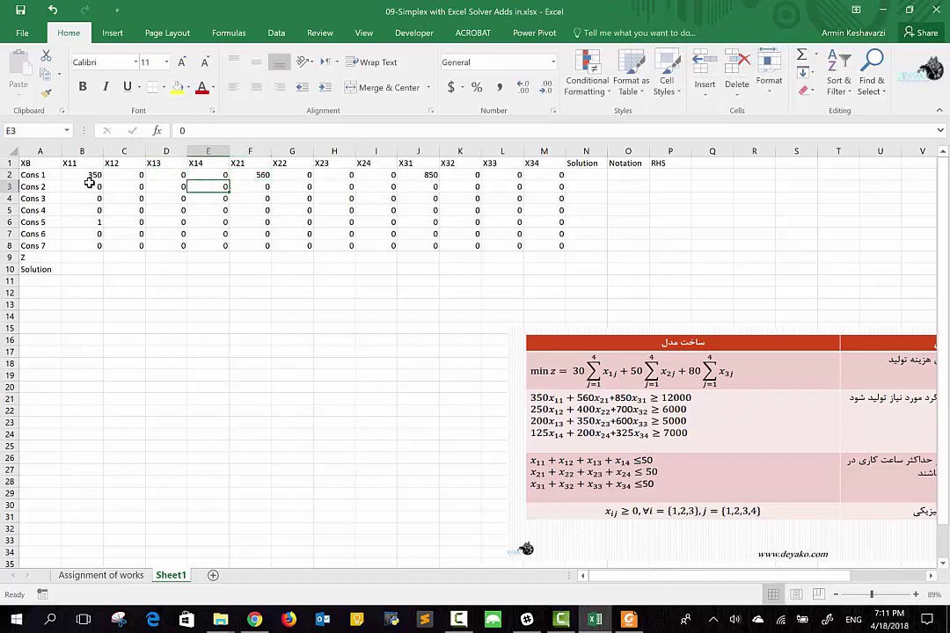
key(Left)
key(Left)
key(Left)
key(Left)
key(Right)
key(Right)
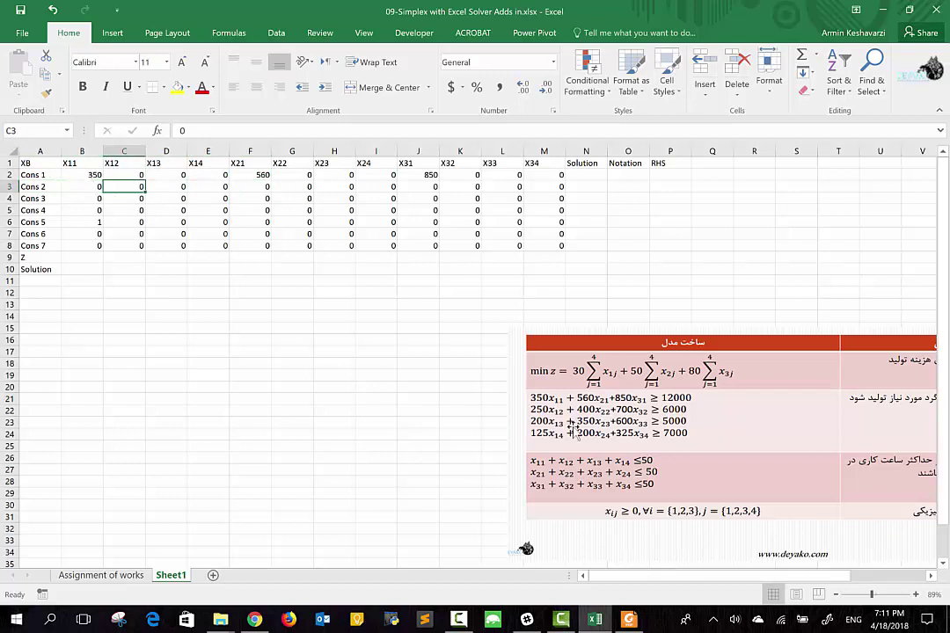
text(250)
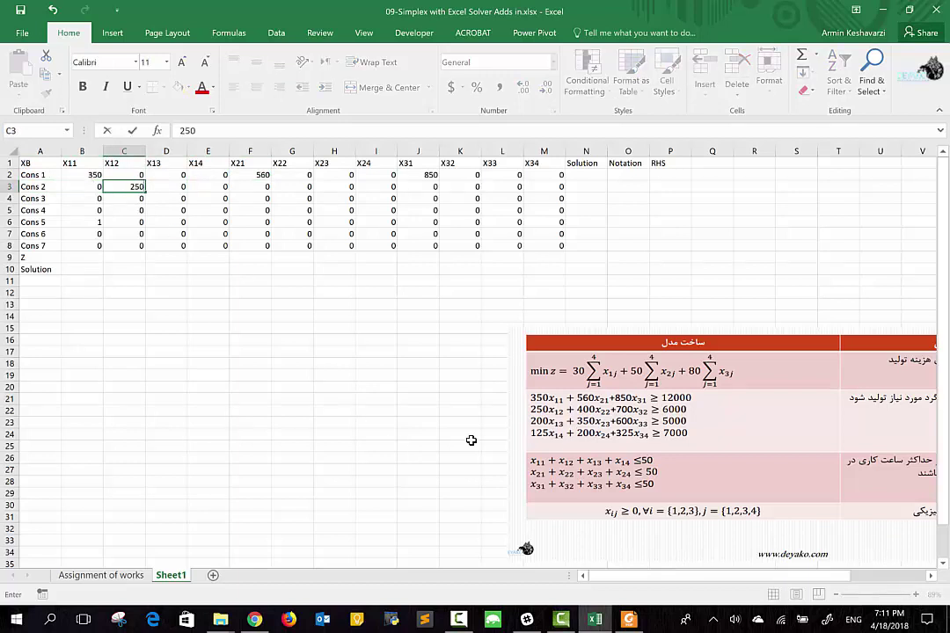
key(Return)
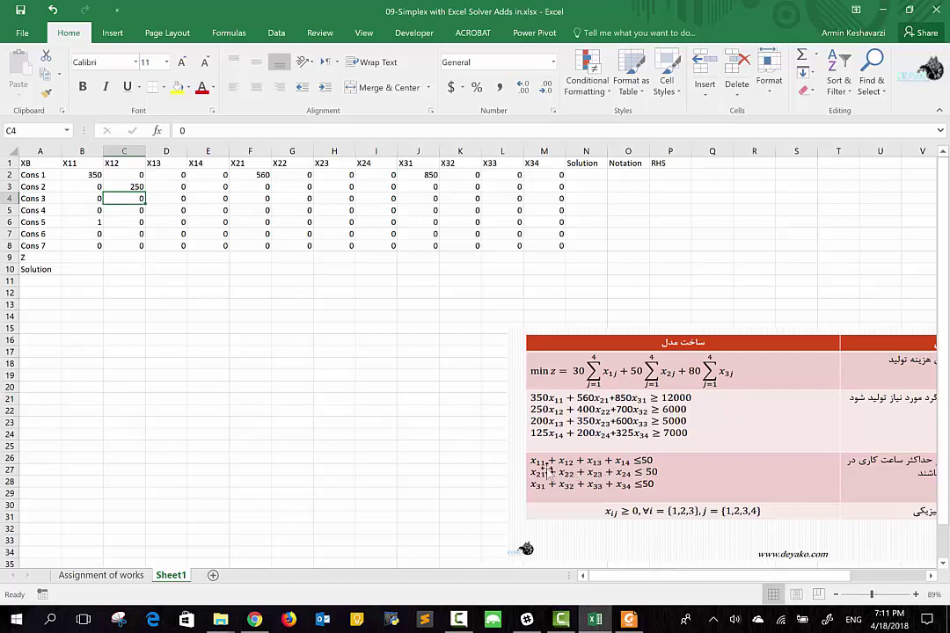
- Fill C6, D6 and E6 with 1 to complete the Cons 5 row
click(131, 223)
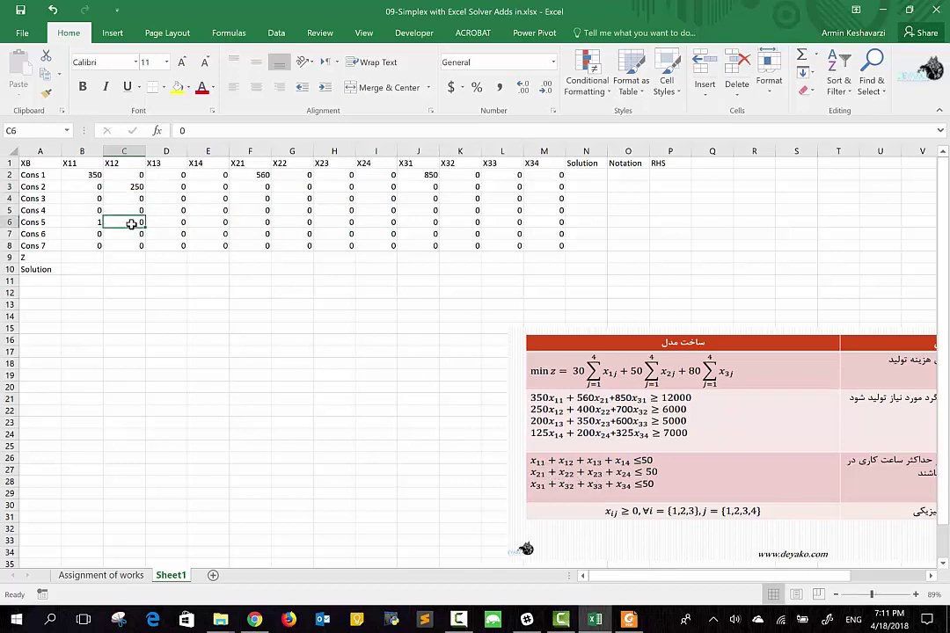
text(1)
key(Return)
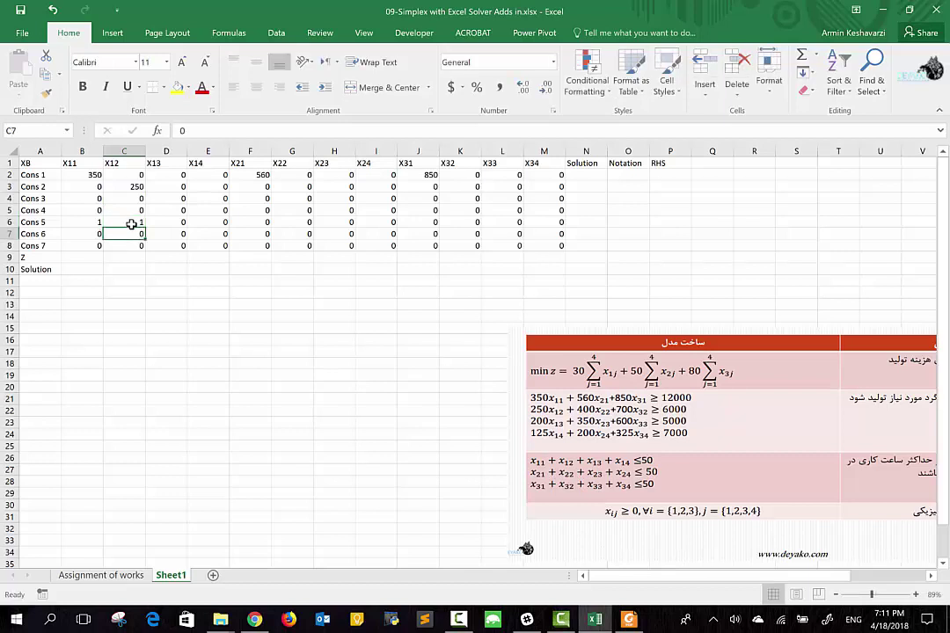
key(Up)
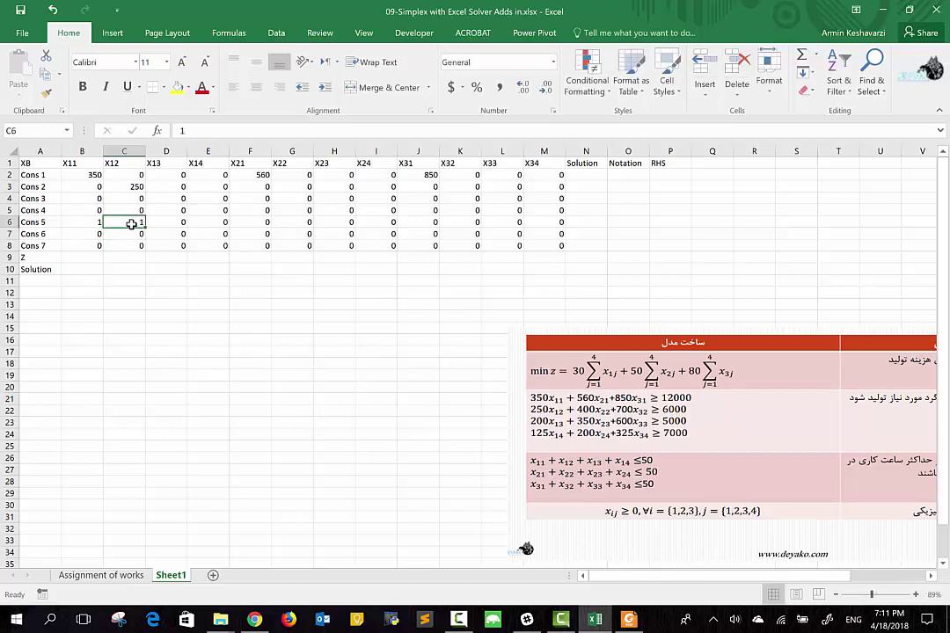
key(Right)
text(1)
key(Right)
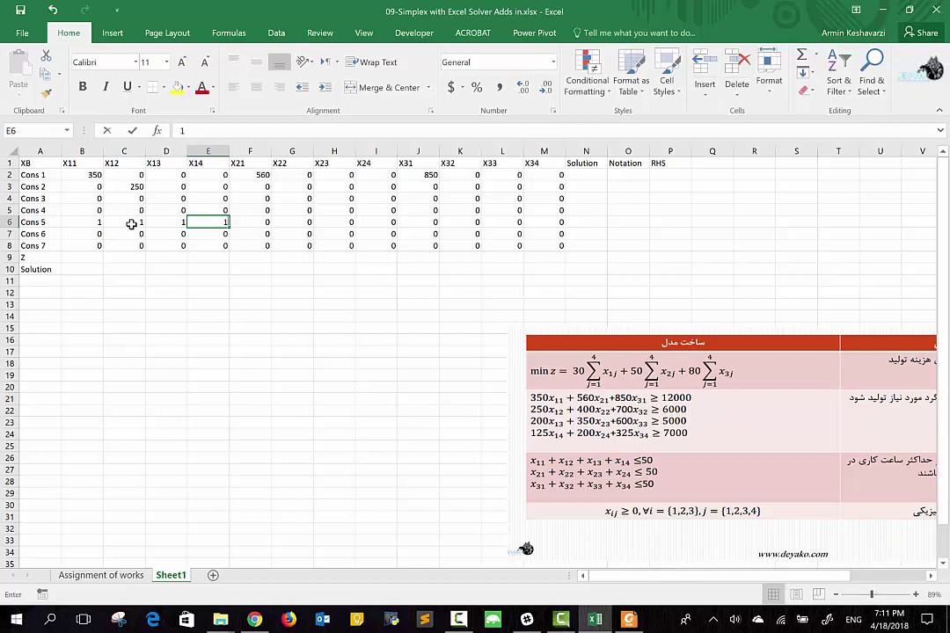
text(1)
key(Right)
key(Left)
key(Left)
- Enter 1 in F7, G7, H7 and I7 for Cons 6
key(Right)
key(Right)
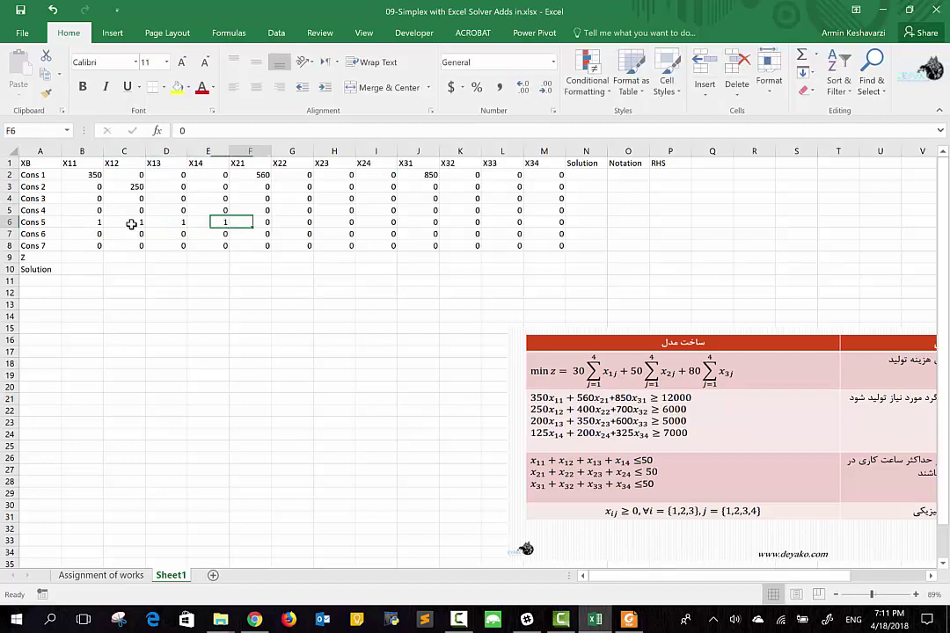
key(Down)
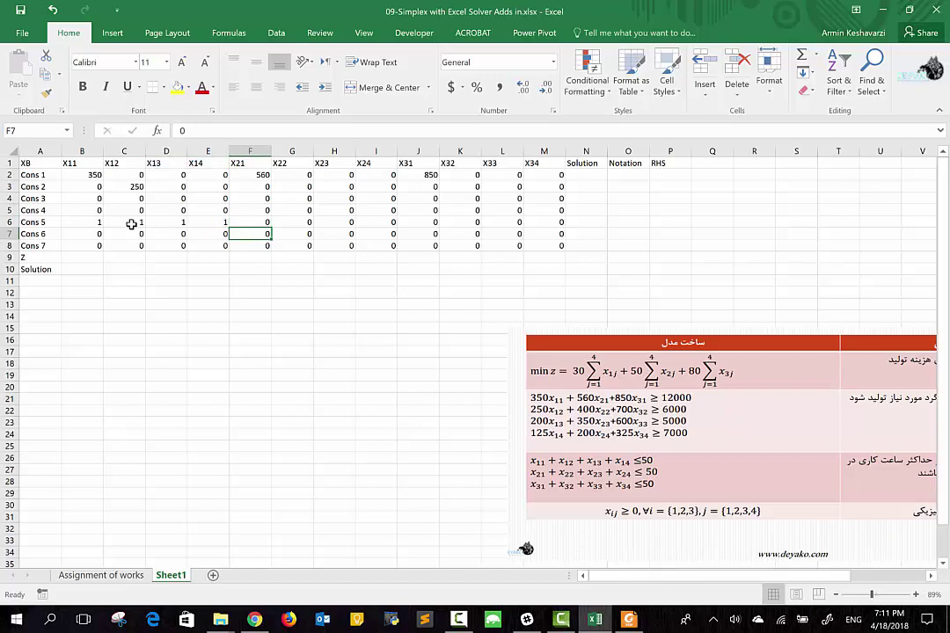
text(1)
key(Right)
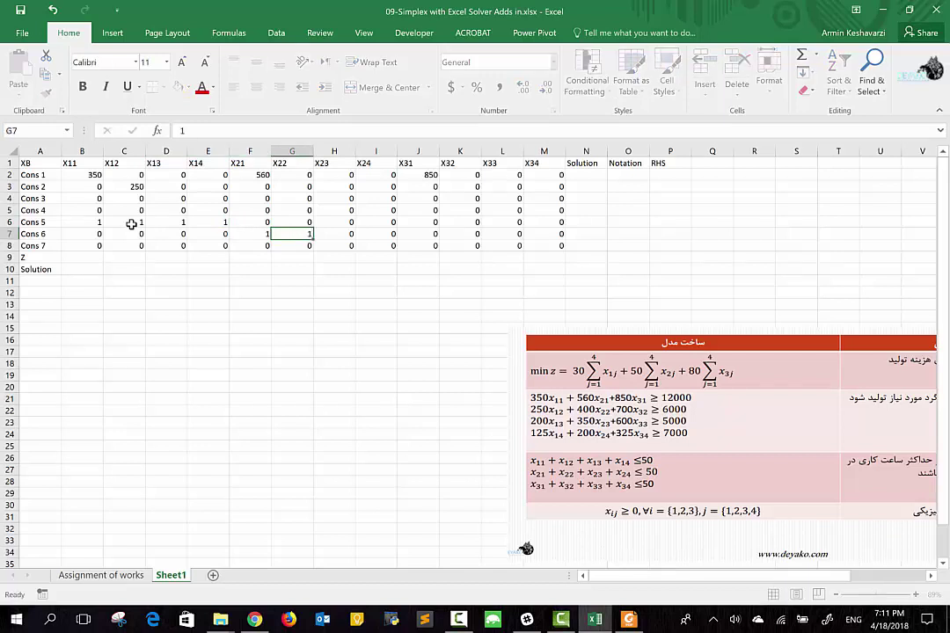
text(1)
key(Right)
text(1)
key(Right)
text(1)
key(Return)
- Enter 1 in J8, K8 and L8 for Cons 7
key(Right)
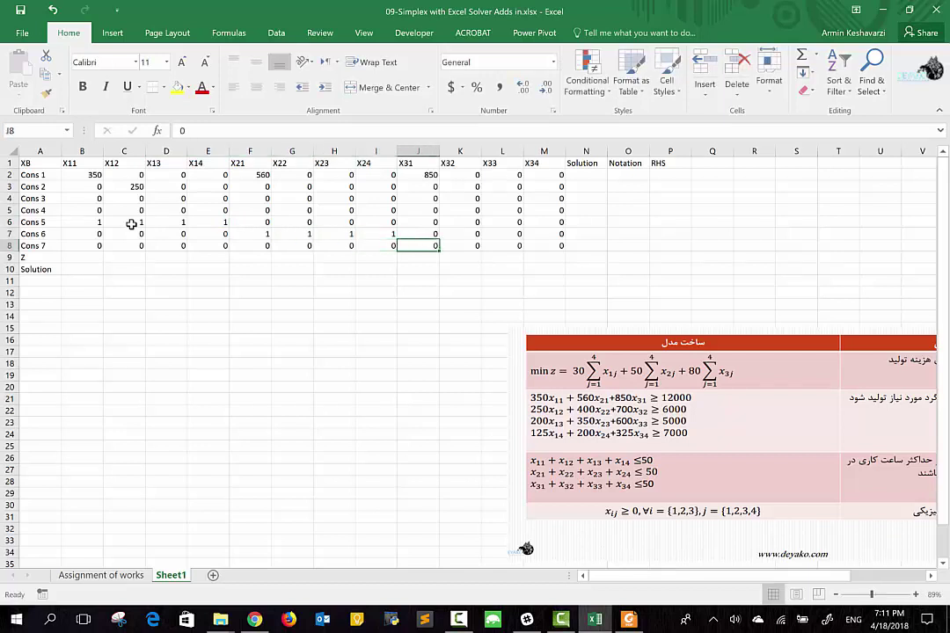
text(1)
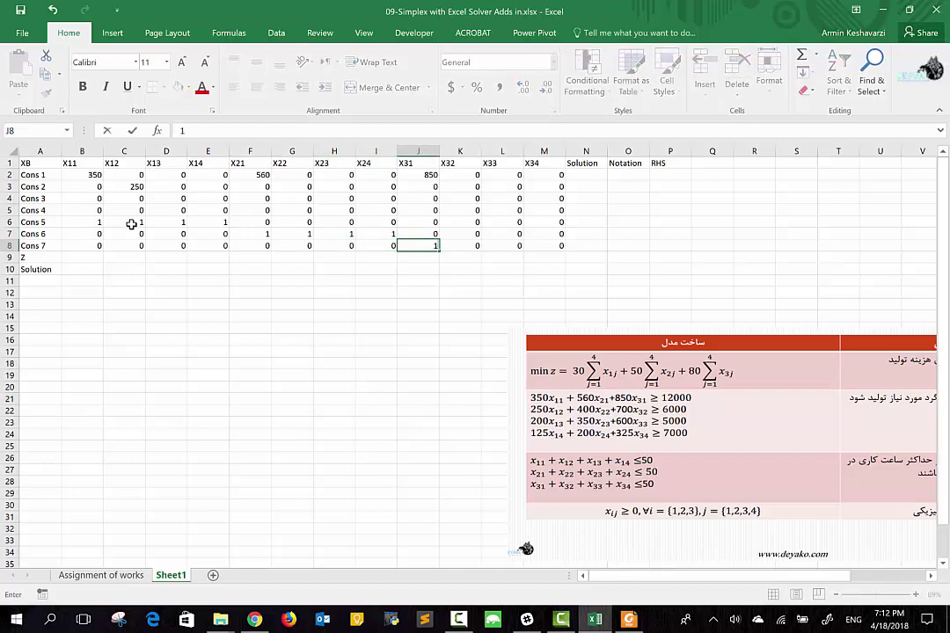
key(Right)
text(1)
key(Right)
text(1)
key(Up)
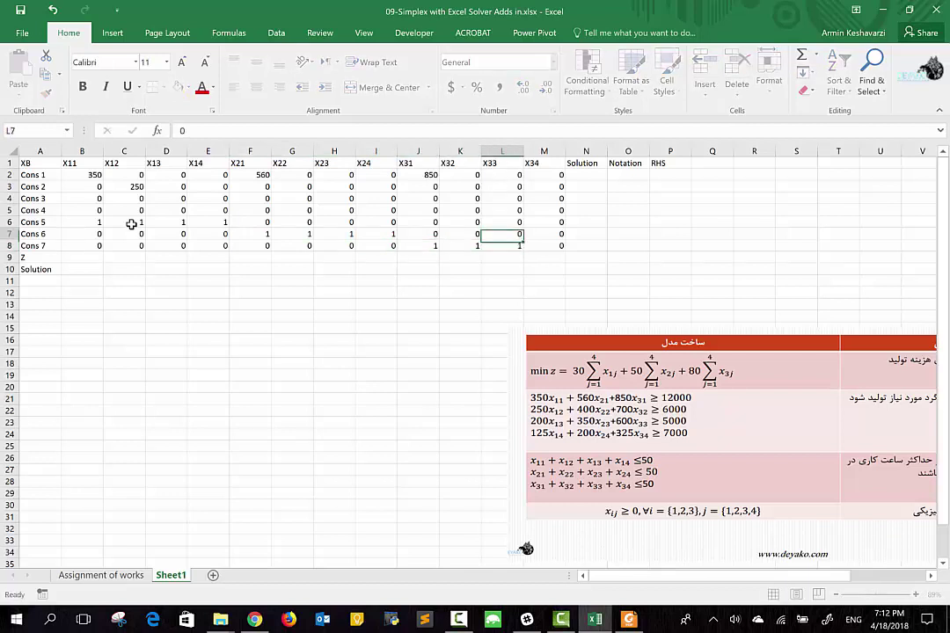
key(Up)
key(Up)
key(Left)
key(Left)
key(Left)
key(Left)
key(Left)
key(Left)
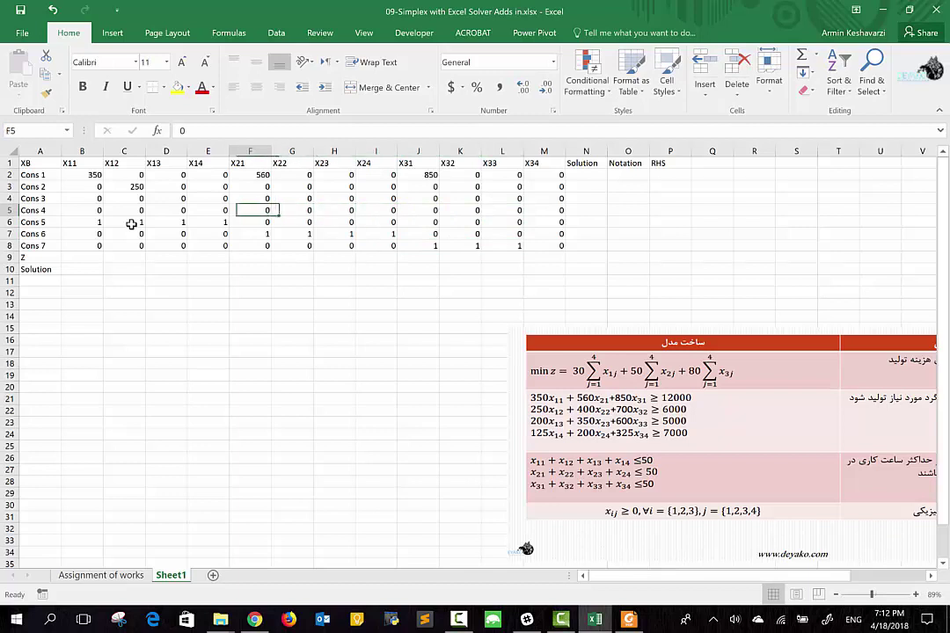
- Enter 200 in D4 and 125 in E5
click(96, 178)
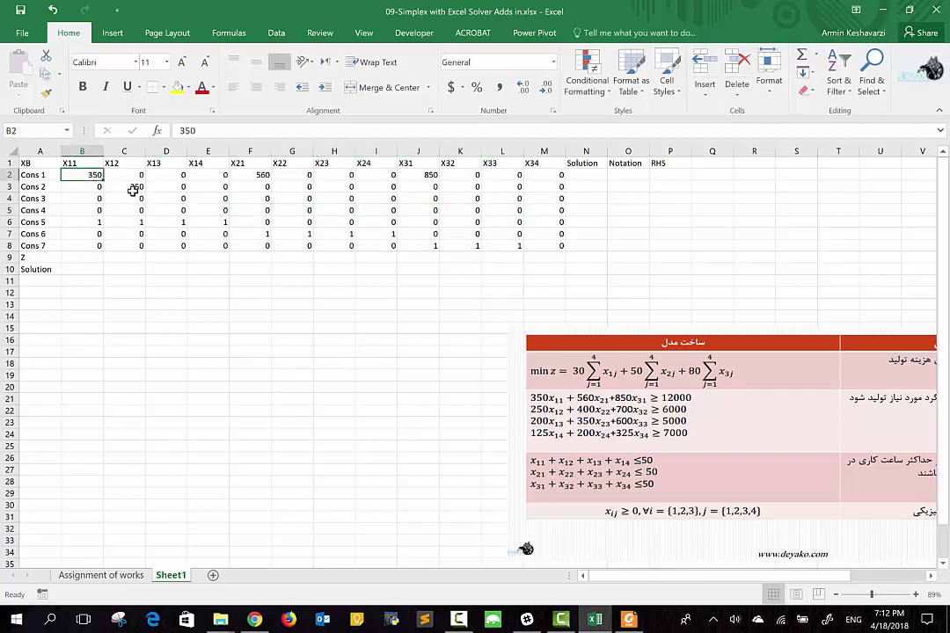
click(137, 188)
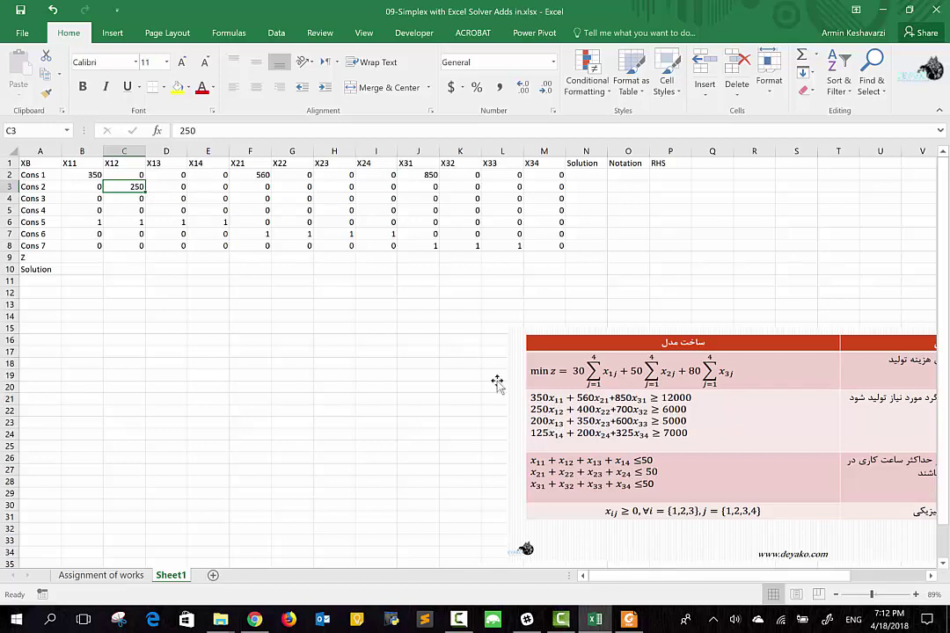
click(178, 202)
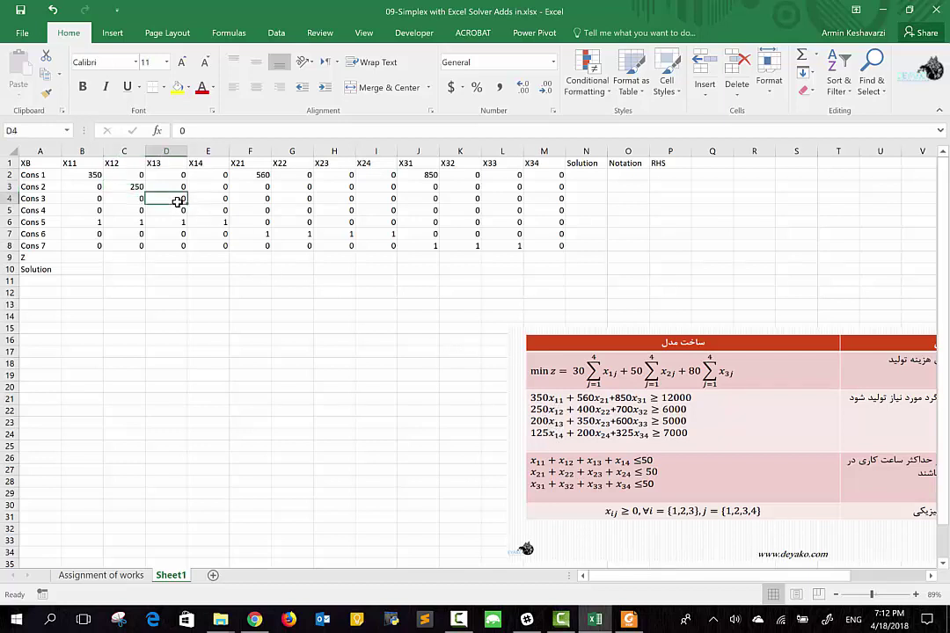
text(200)
key(Tab)
key(Down)
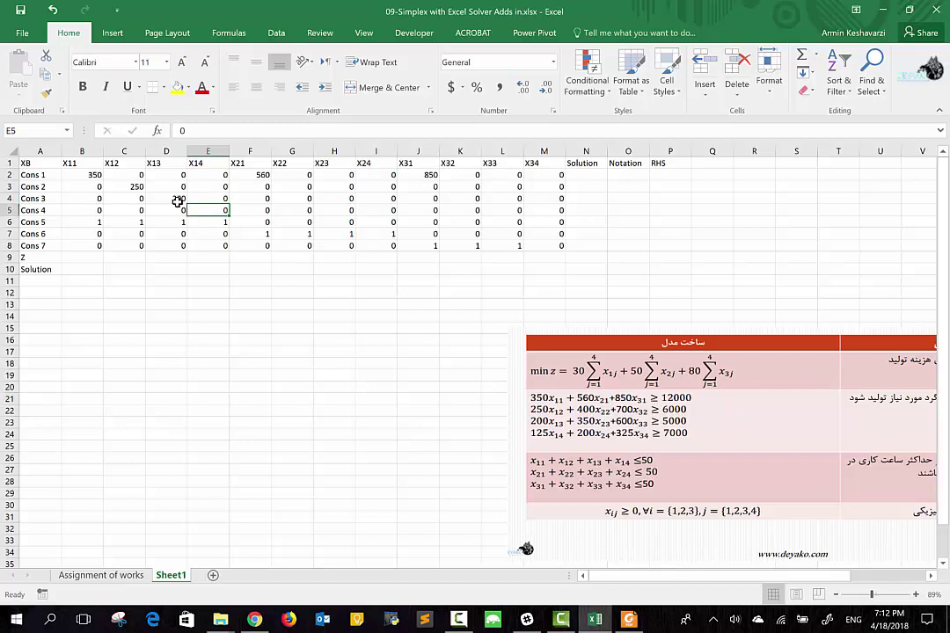
text(125)
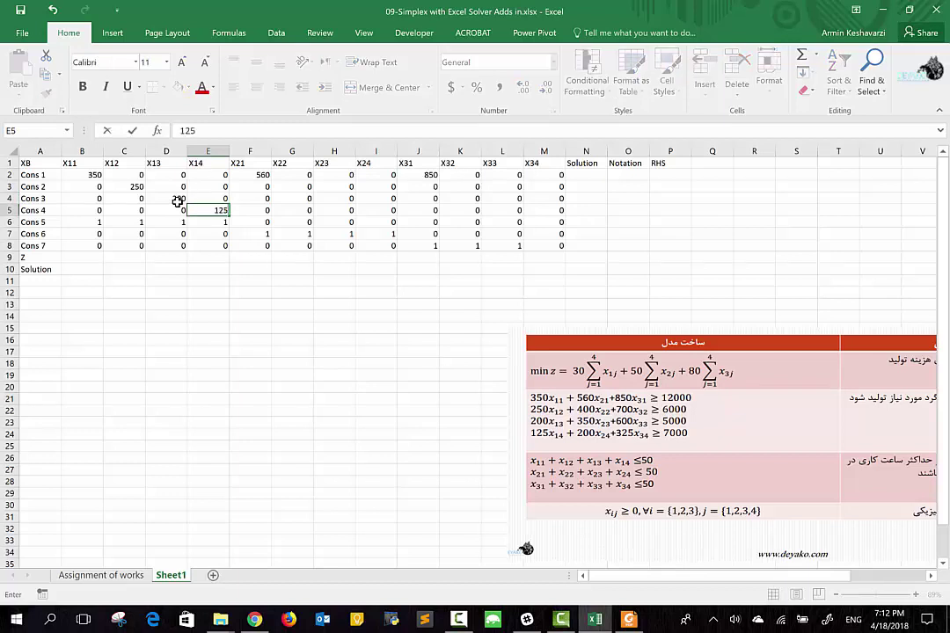
key(Tab)
- Enter 400 in G3, 350 in H4 and 200 in I5
key(Up)
key(Up)
key(Up)
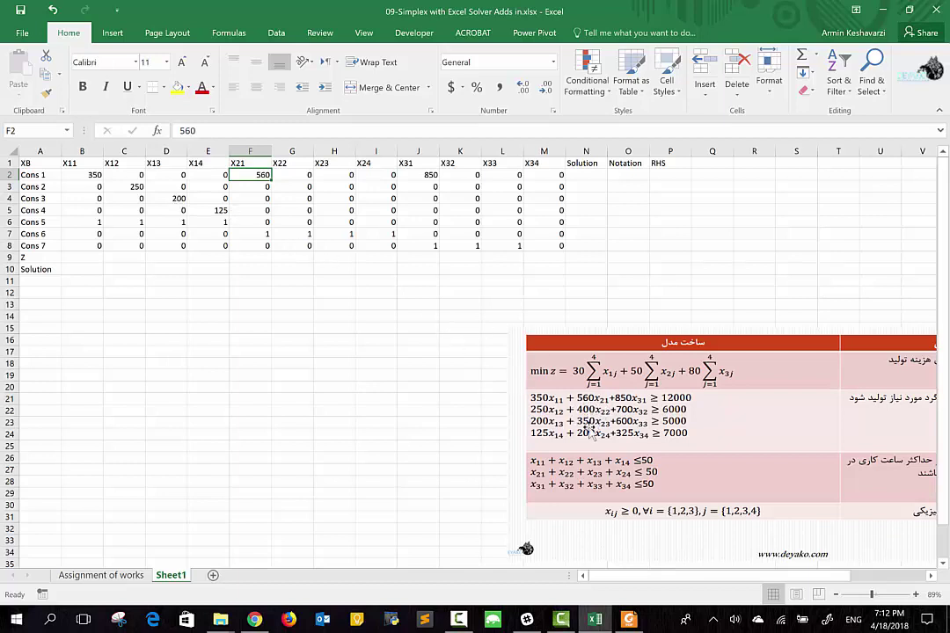
key(Right)
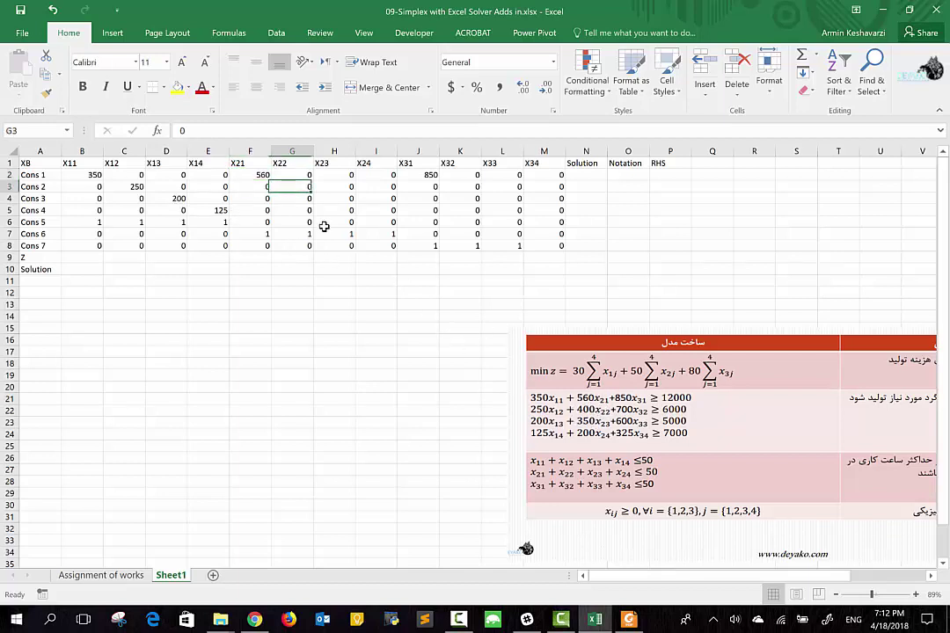
key(Down)
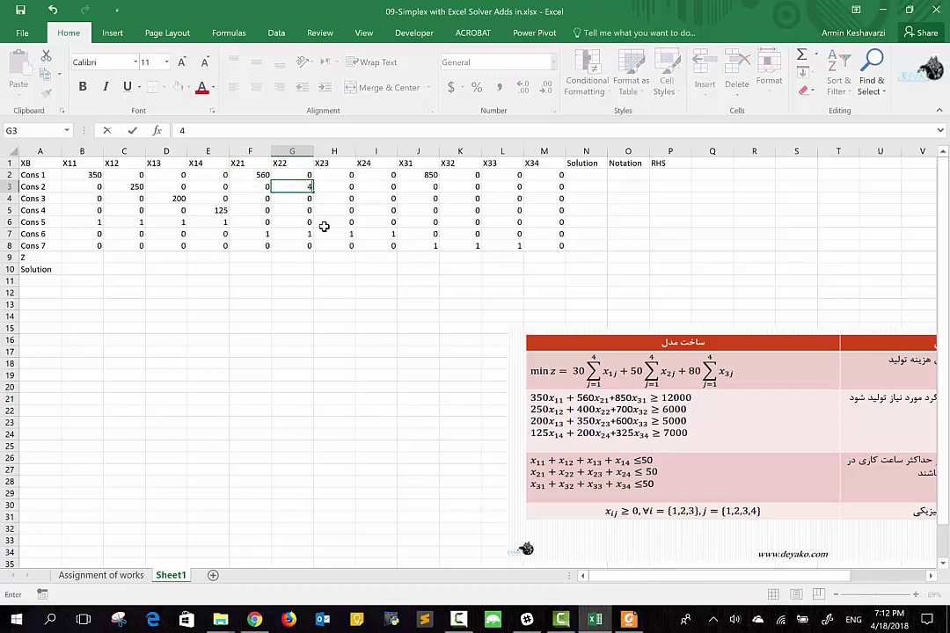
text(400)
key(Return)
key(Right)
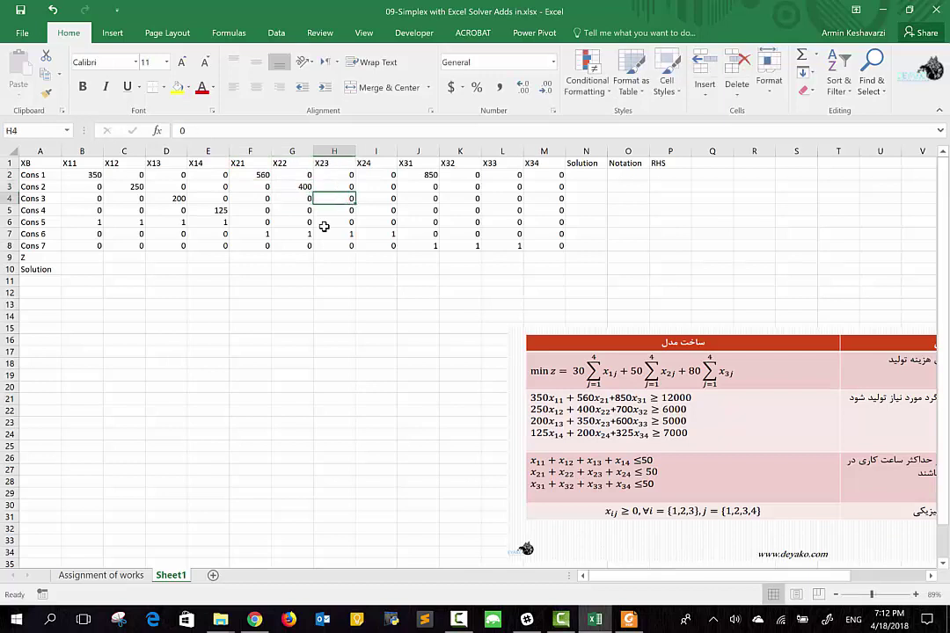
text(350)
key(Return)
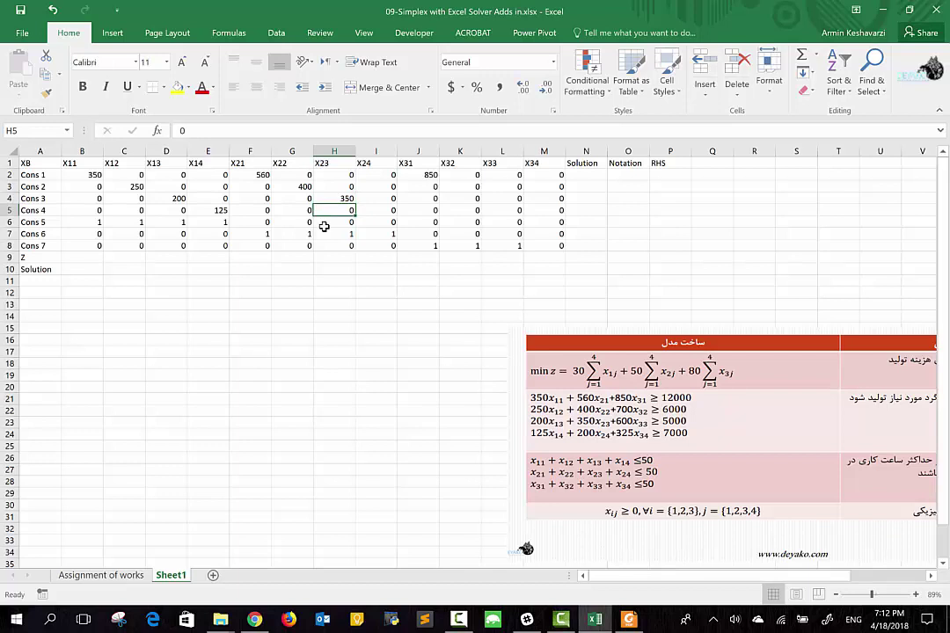
key(Right)
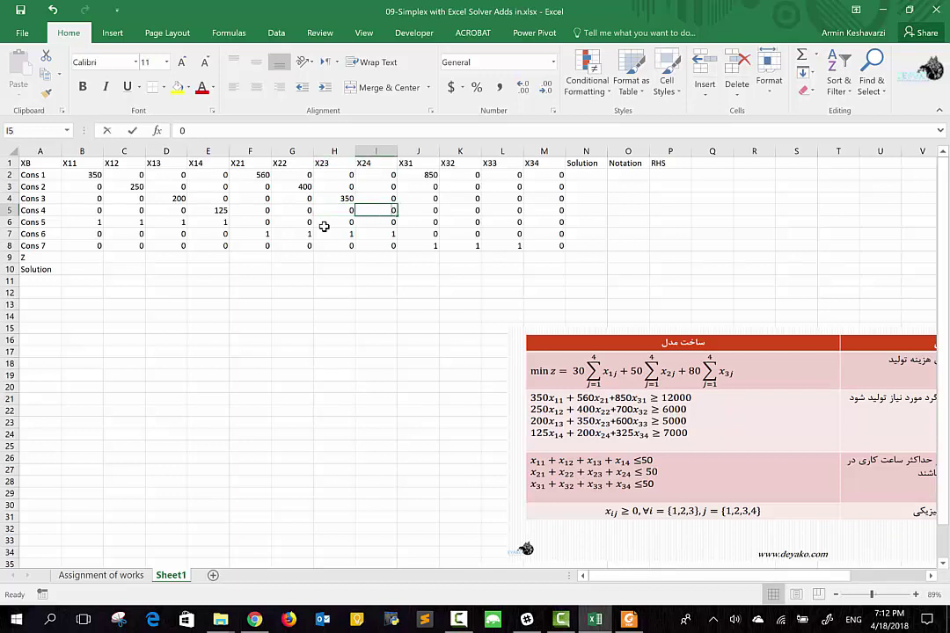
text(200)
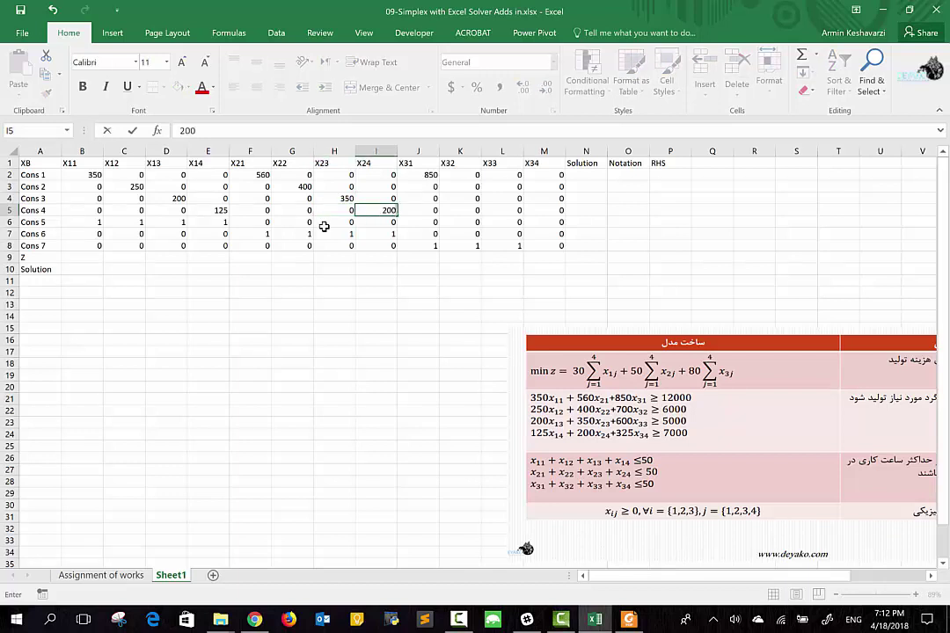
key(Right)
- Enter 700 in K3, 600 in L4 and 325 in M5
key(Up)
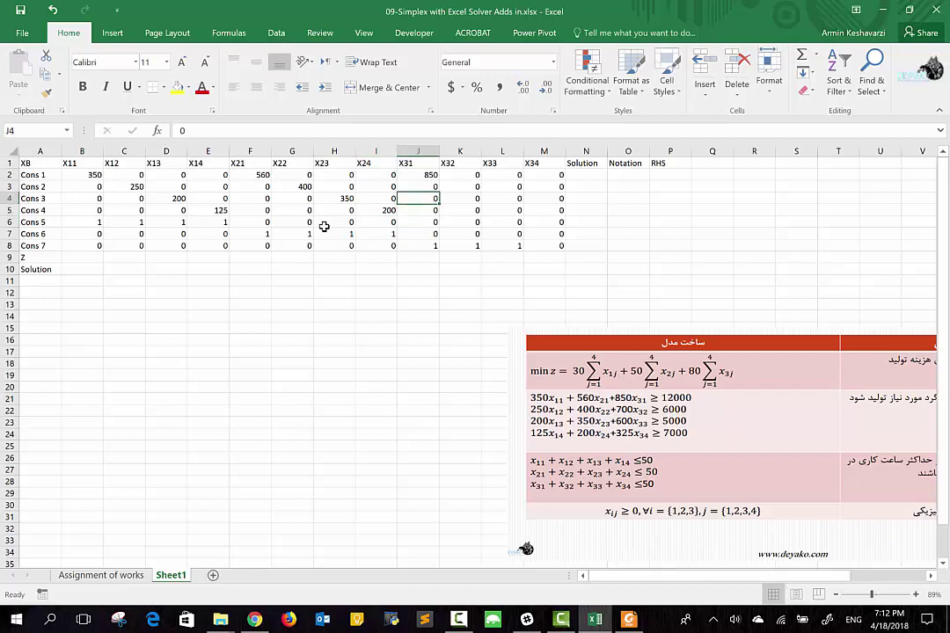
key(Up)
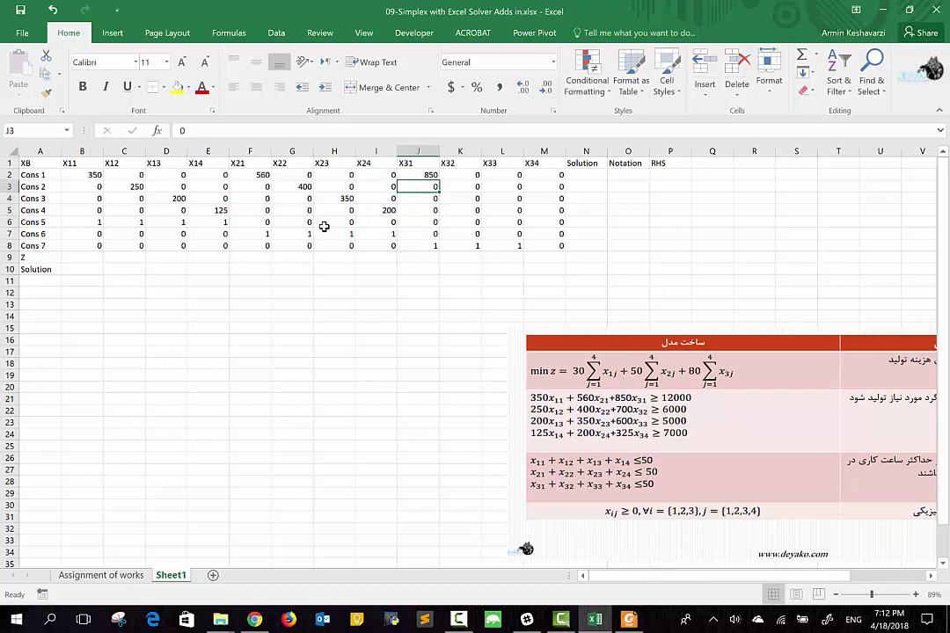
key(Up)
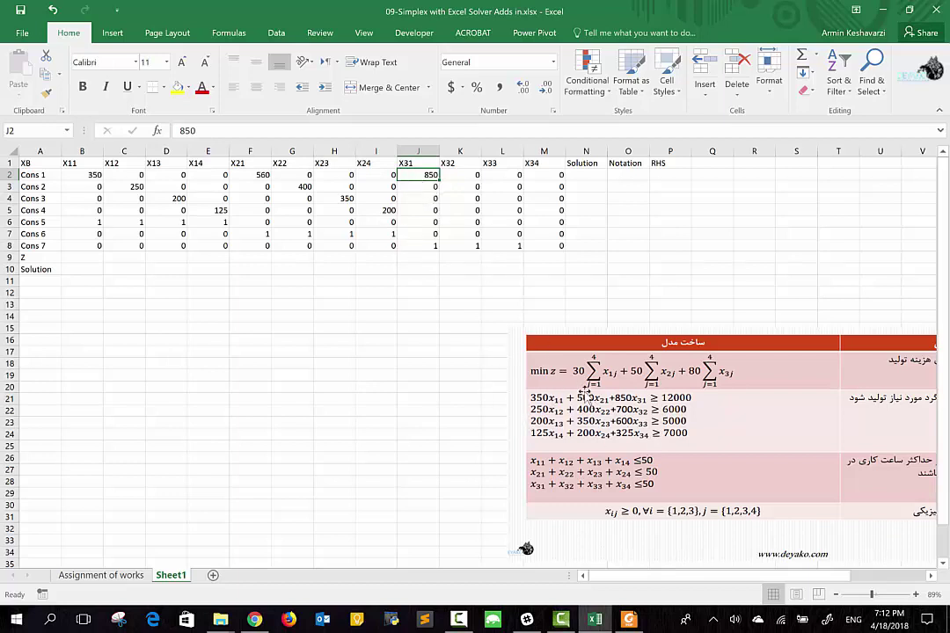
click(453, 185)
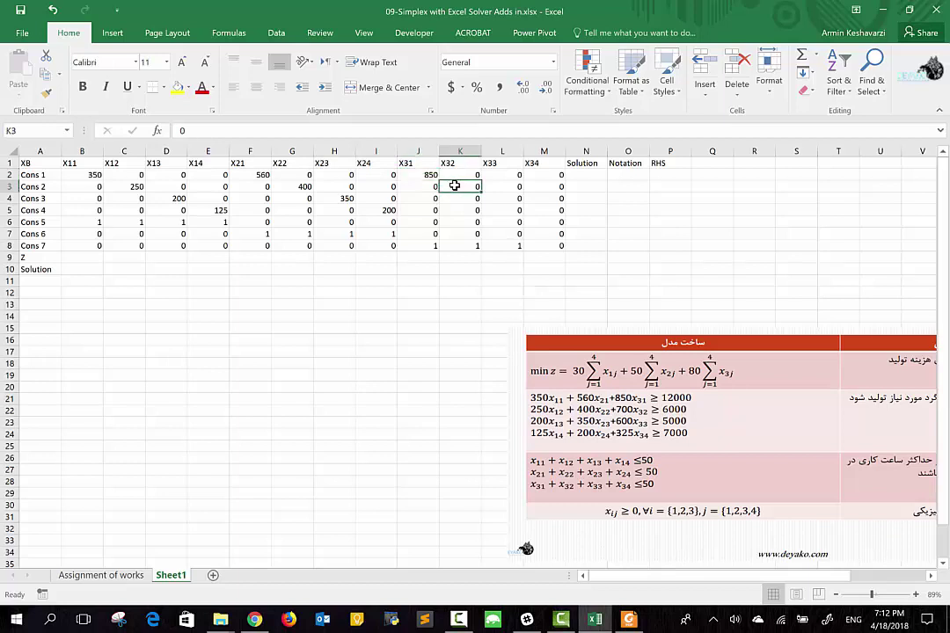
text(700)
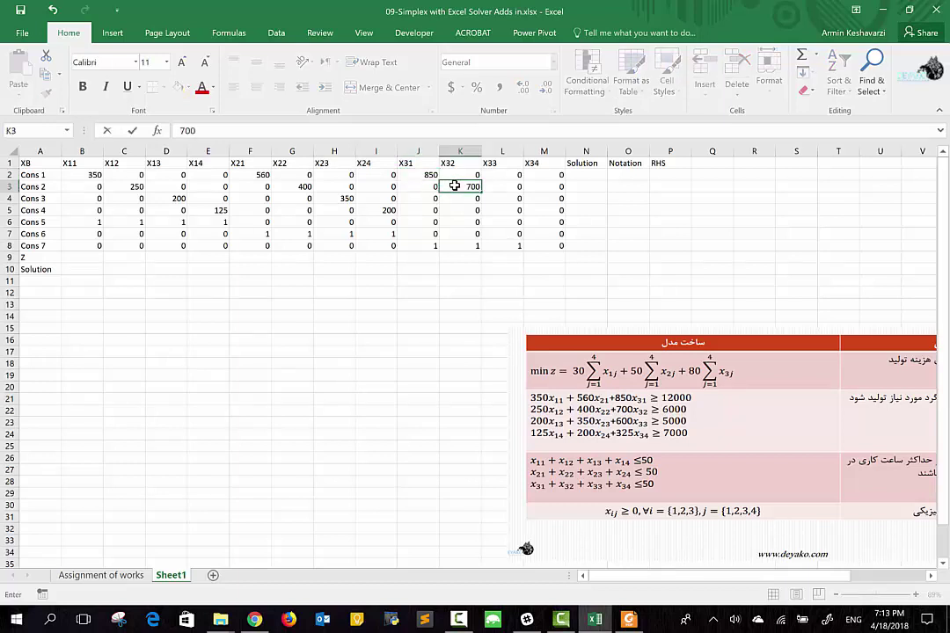
key(Return)
key(Right)
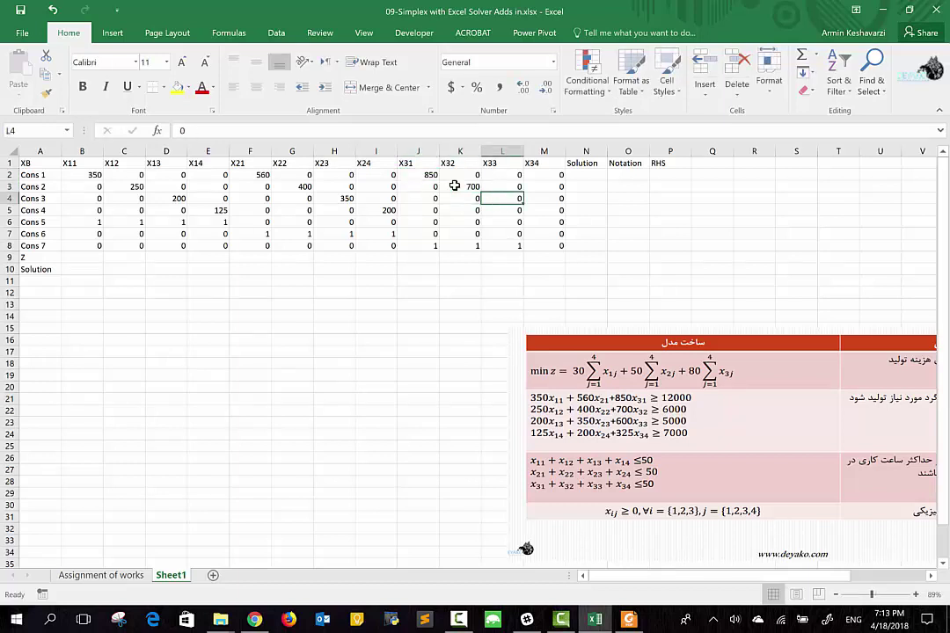
text(600)
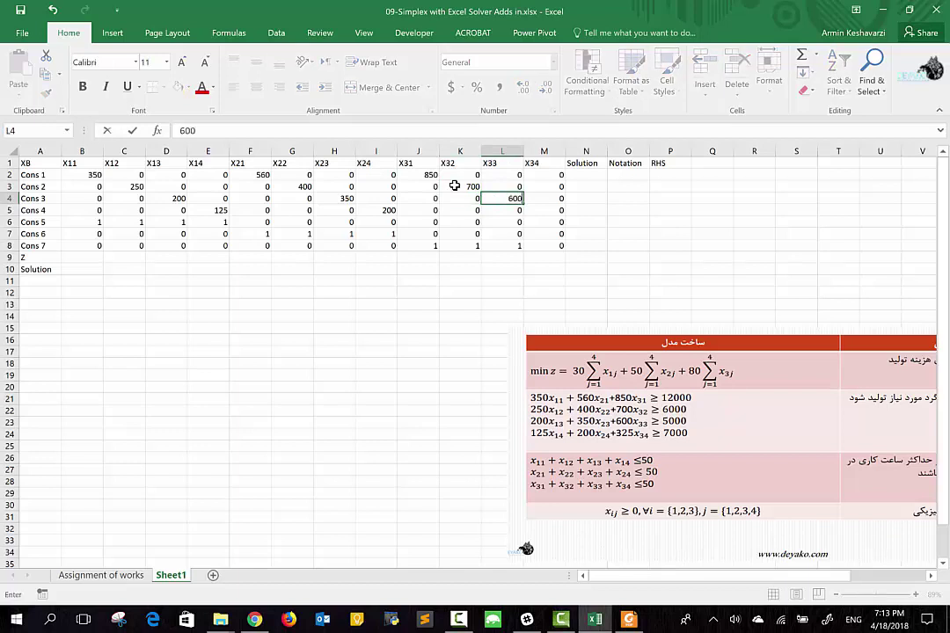
key(Return)
key(Right)
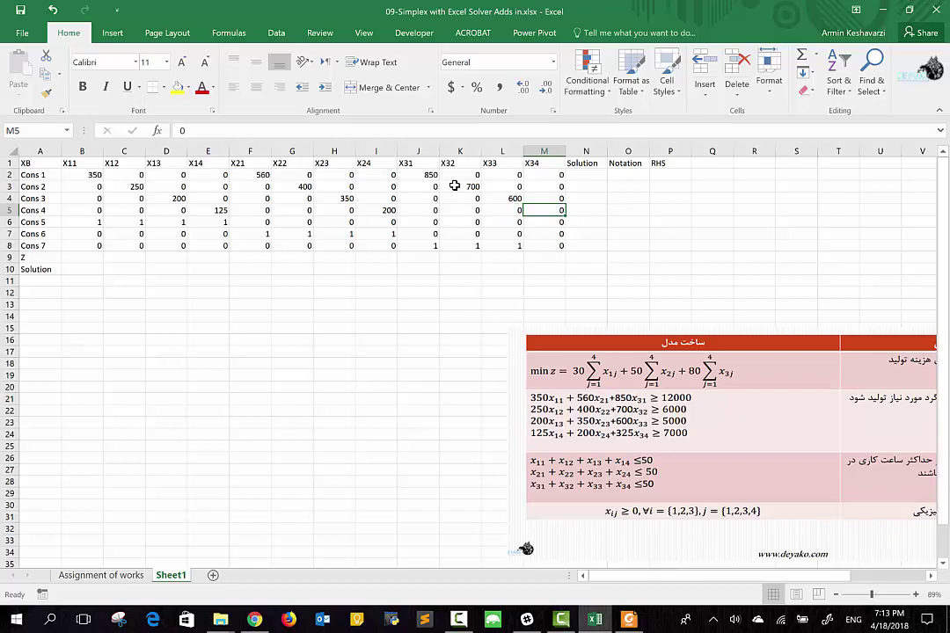
text(325)
key(Return)
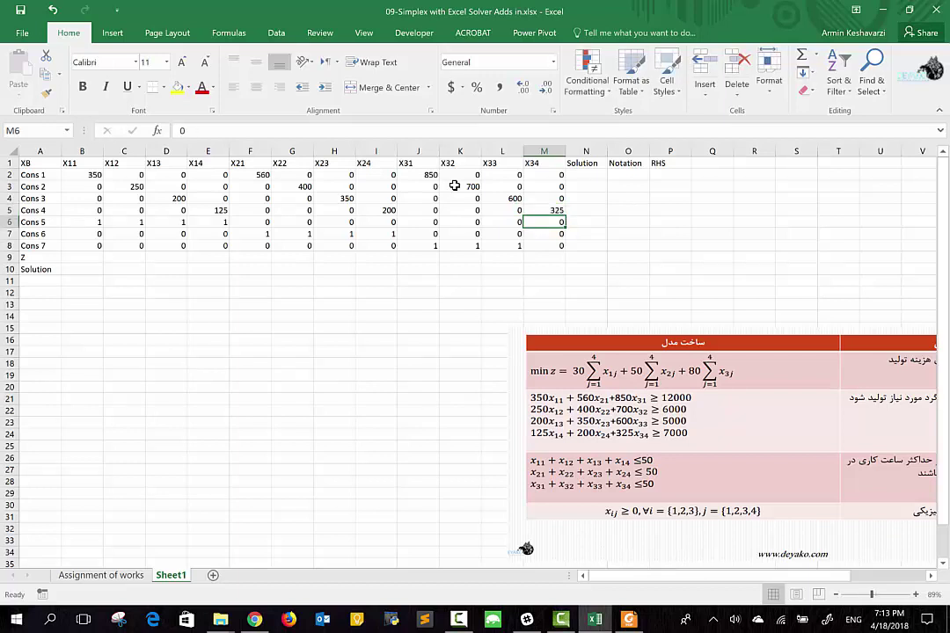
key(Left)
key(Left)
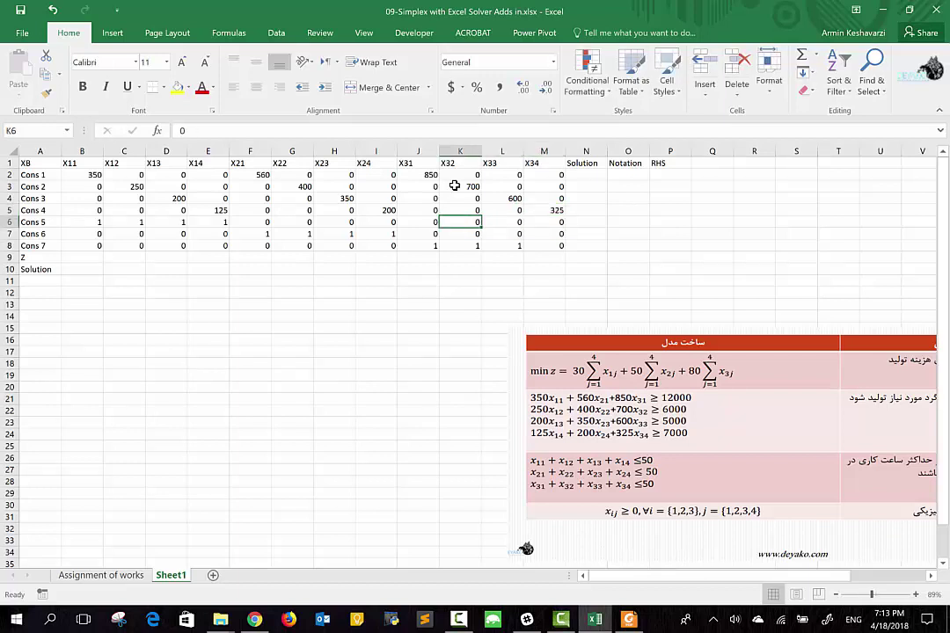
key(Left)
key(Left)
key(Left)
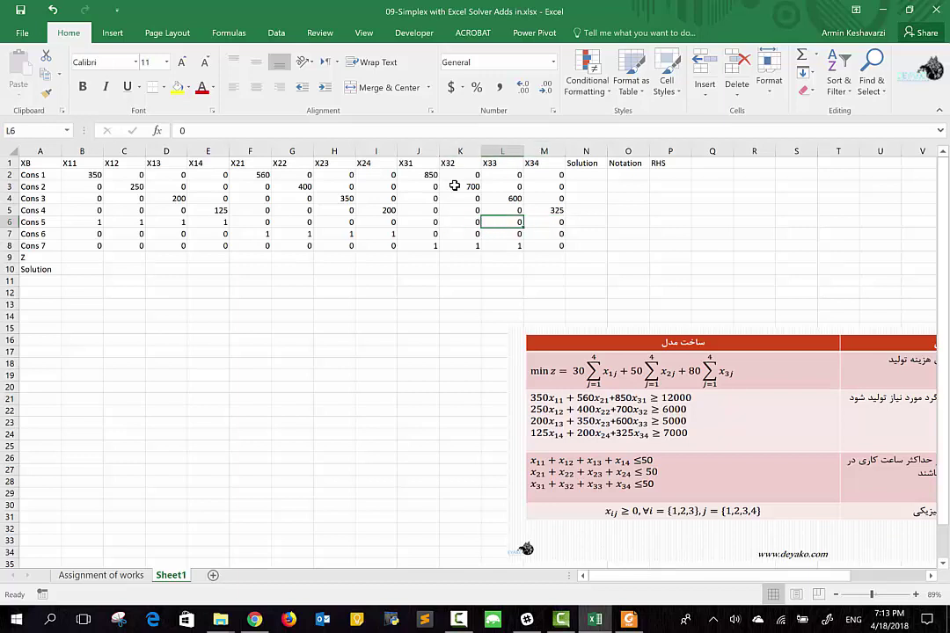
key(Left)
key(Left)
key(Home)
key(Down)
key(Down)
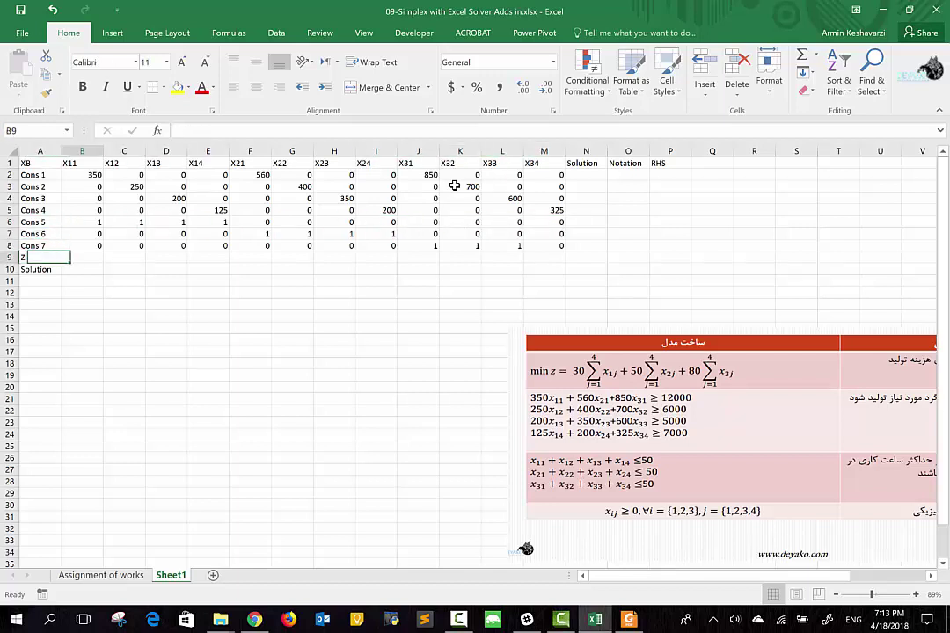
- Fill the Z row with cost 30 across B9:E9
key(Right)
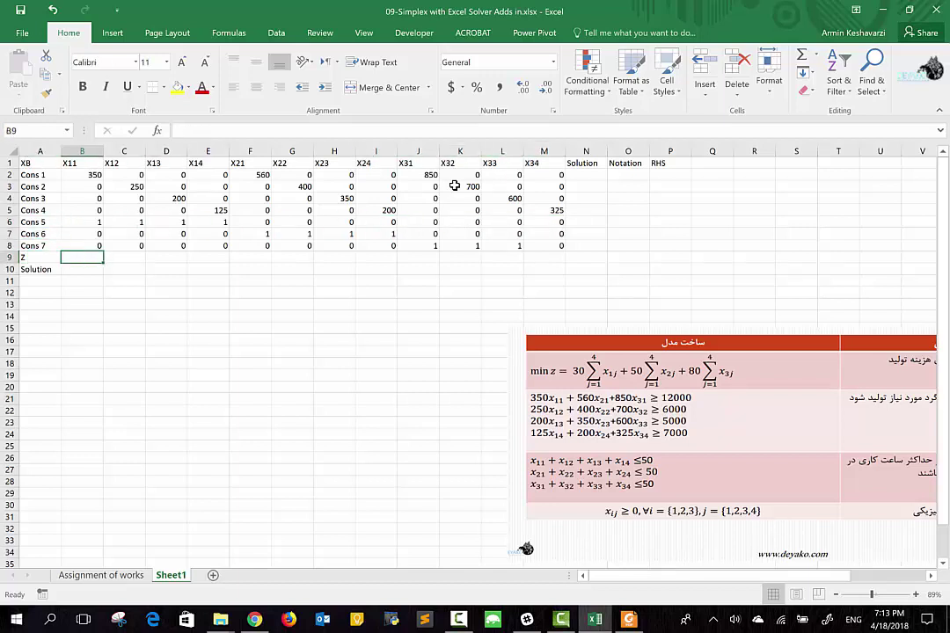
text(30)
key(Tab)
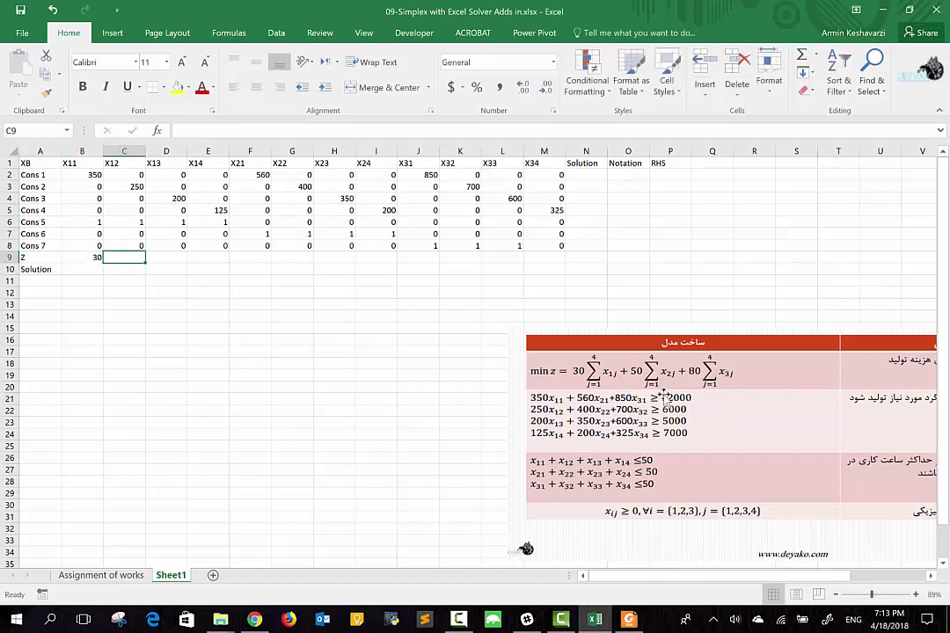
click(72, 258)
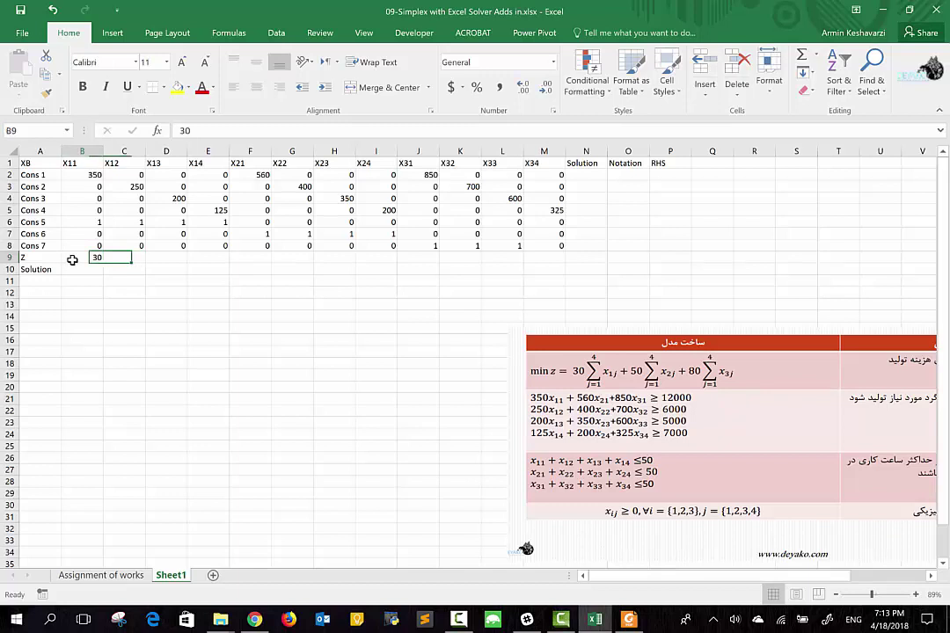
drag(103, 263, 220, 264)
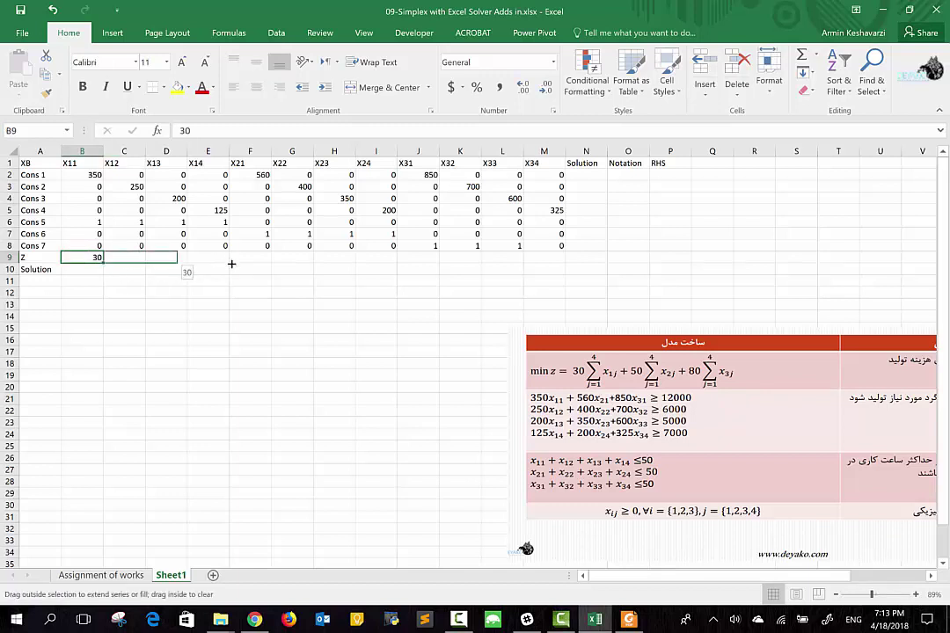
- Fill the Z row with cost 50 across F9:I9
click(254, 258)
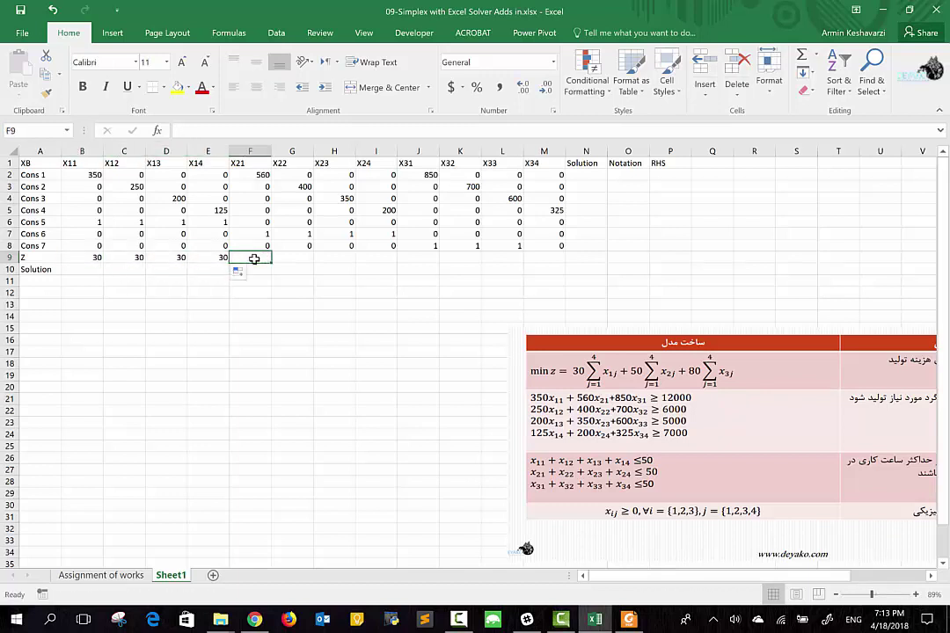
text(50)
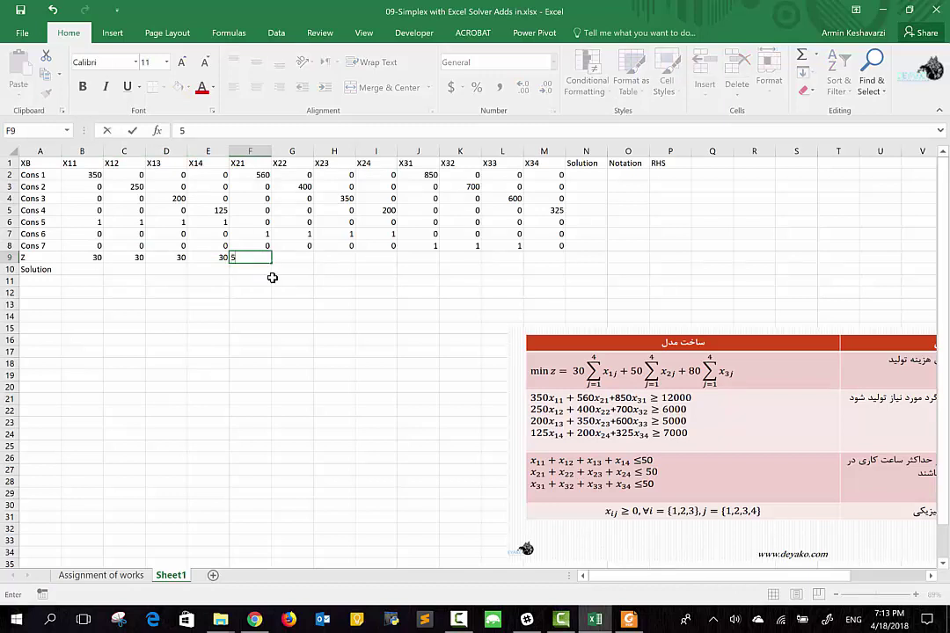
key(Tab)
click(258, 257)
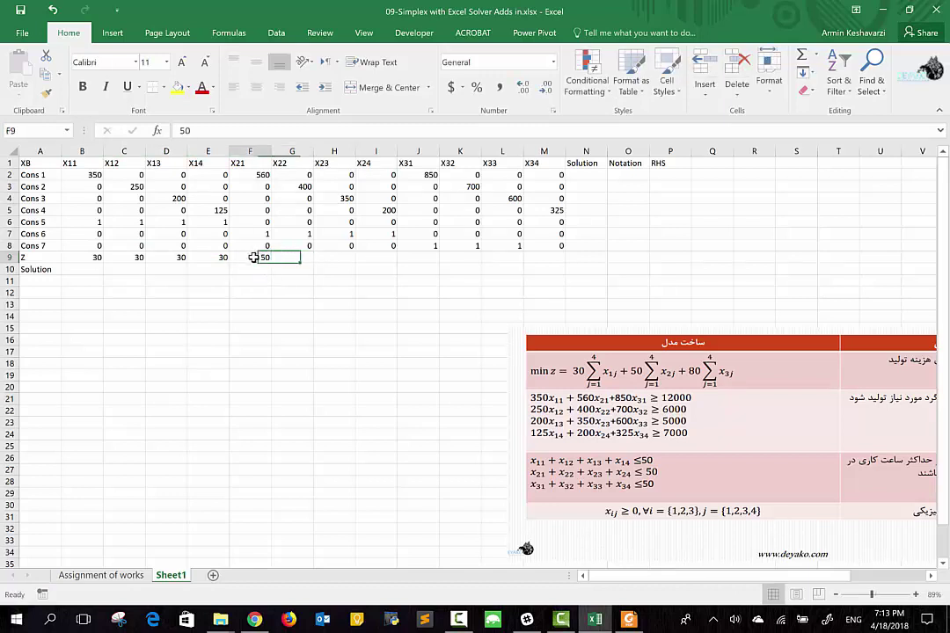
drag(271, 263, 425, 258)
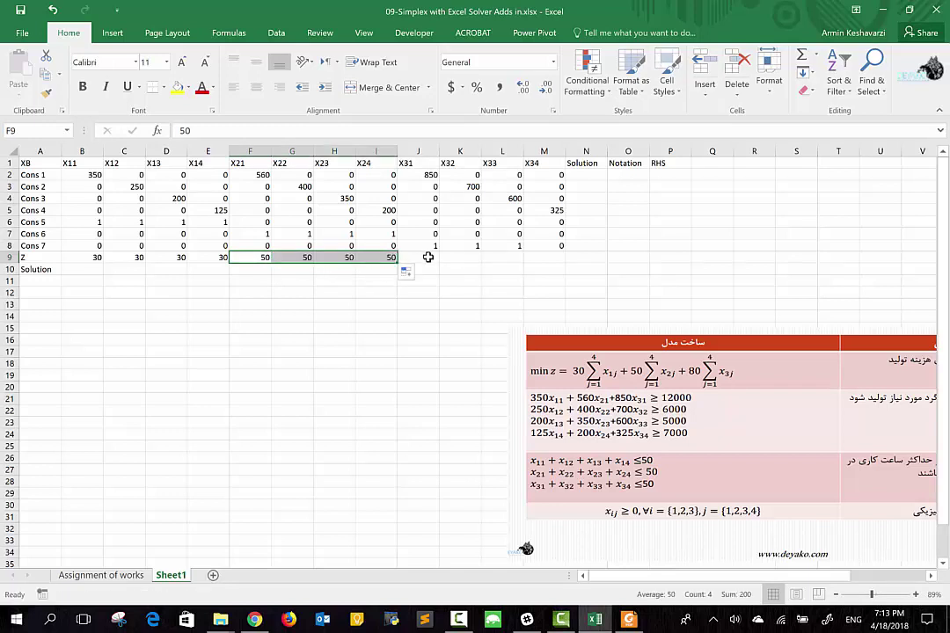
- Fill cost 80 across J9:M9, then select the tableau A1:P10
click(425, 258)
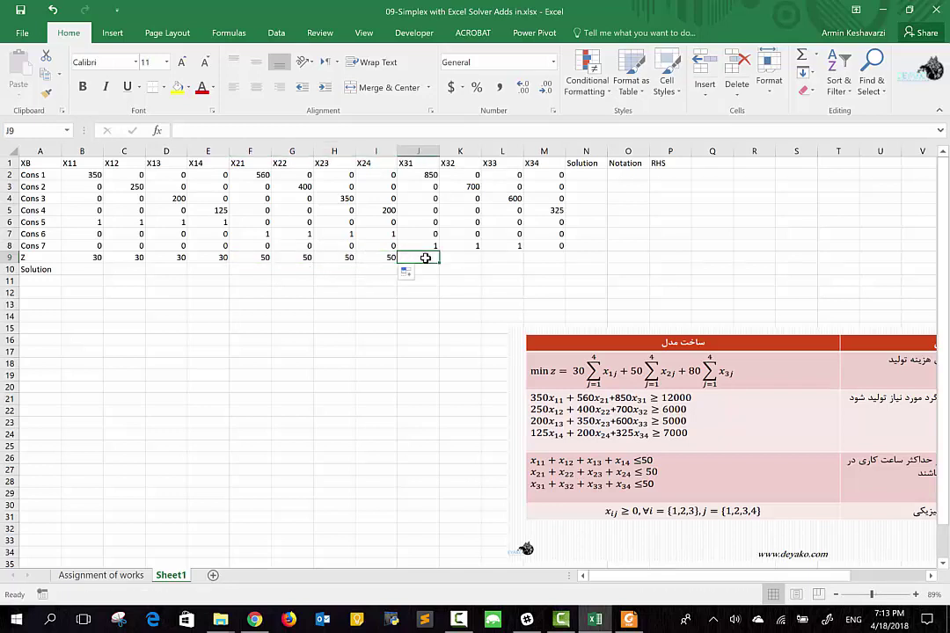
text(80)
key(Tab)
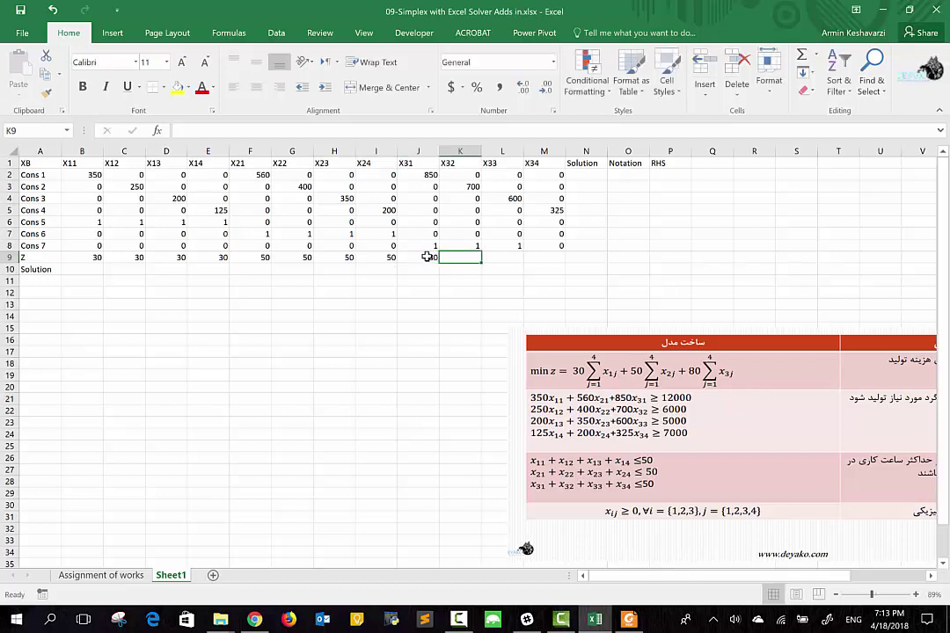
click(426, 256)
drag(439, 262, 549, 261)
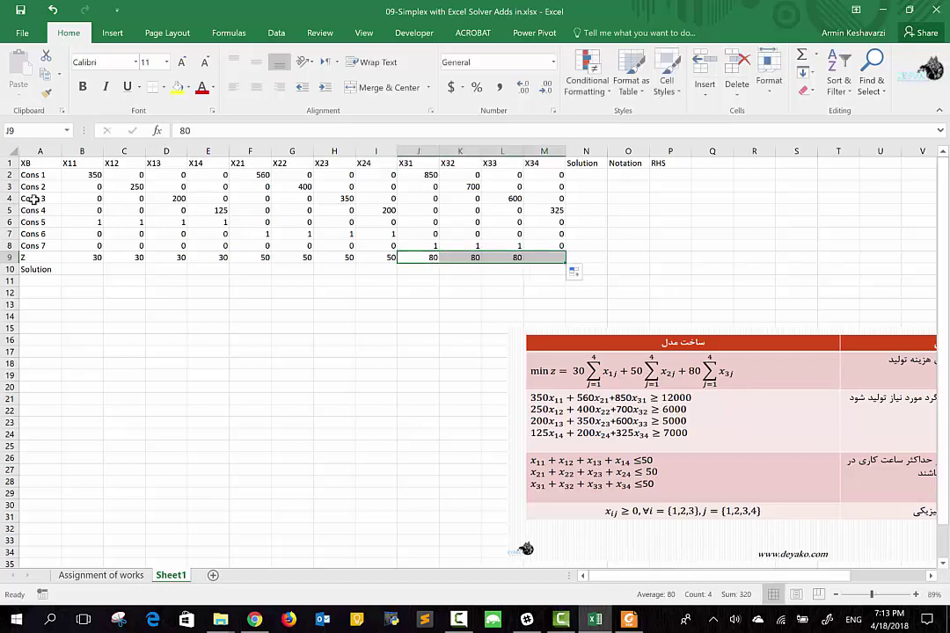
click(47, 165)
drag(66, 169, 653, 268)
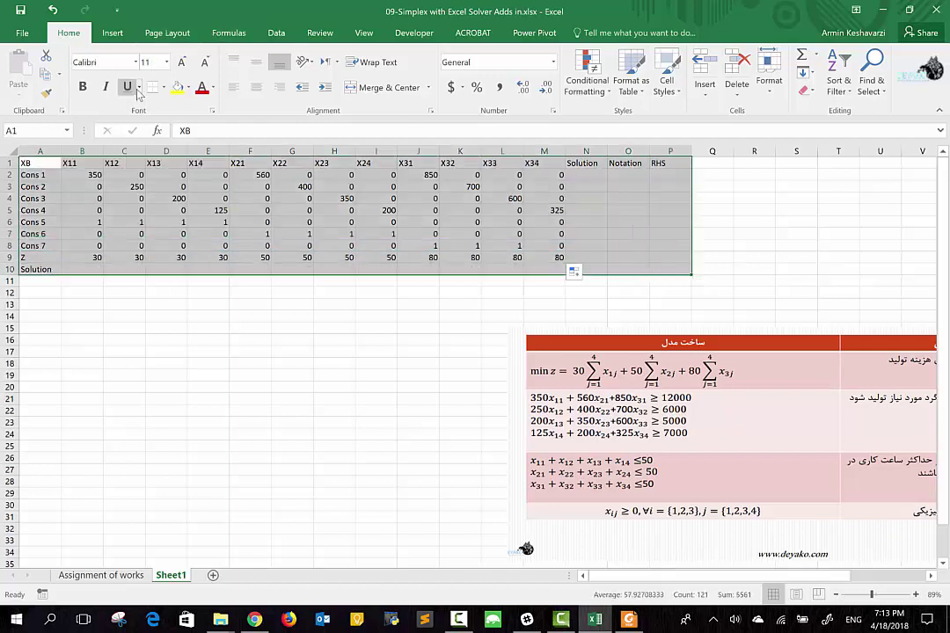
- Apply All Borders to the selected A1:P10 tableau
click(165, 91)
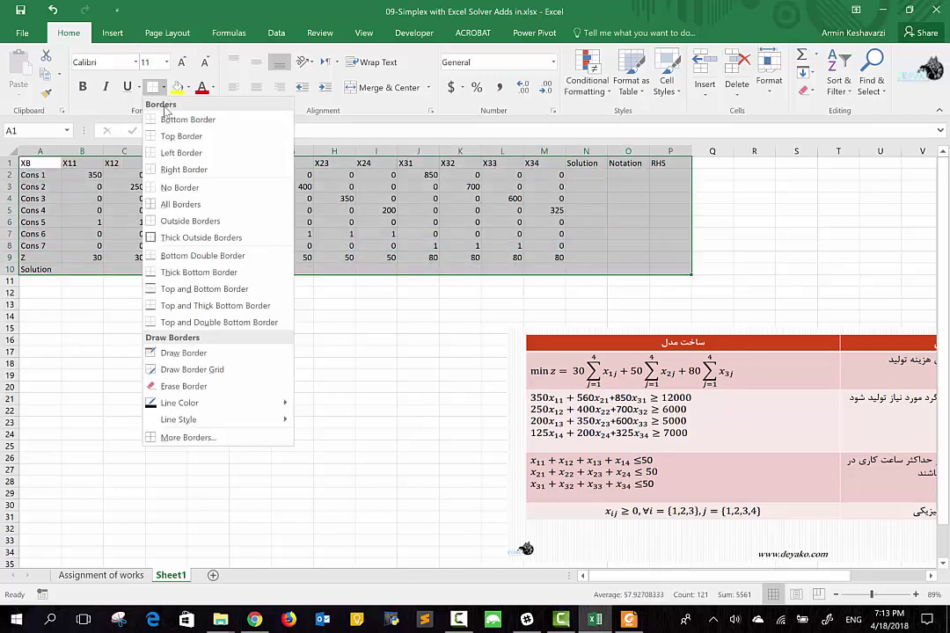
click(163, 203)
click(661, 178)
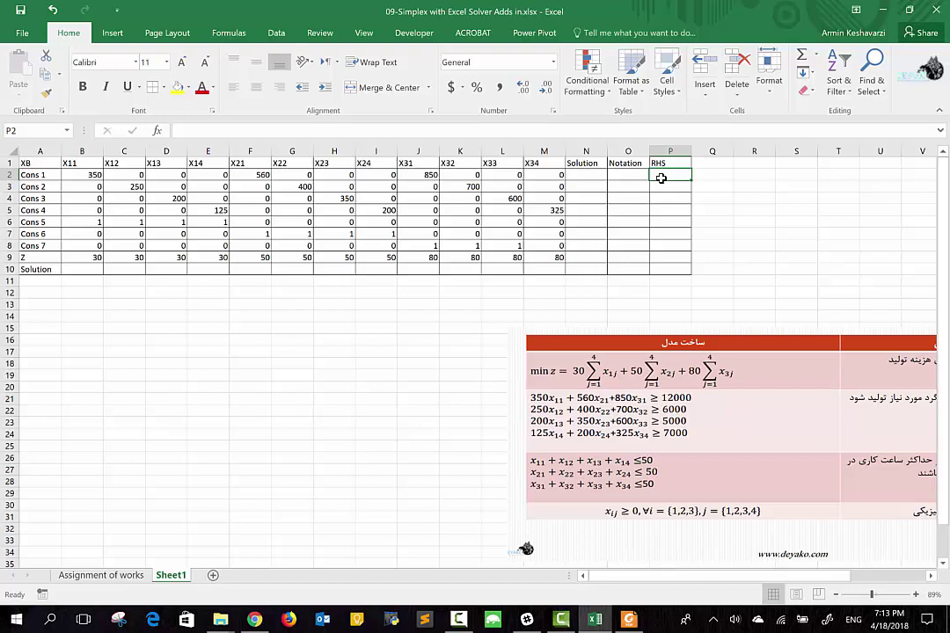
- Enter right-hand sides 12000, 6000, 5000, 7000 and 50 in P2:P6
text(12)
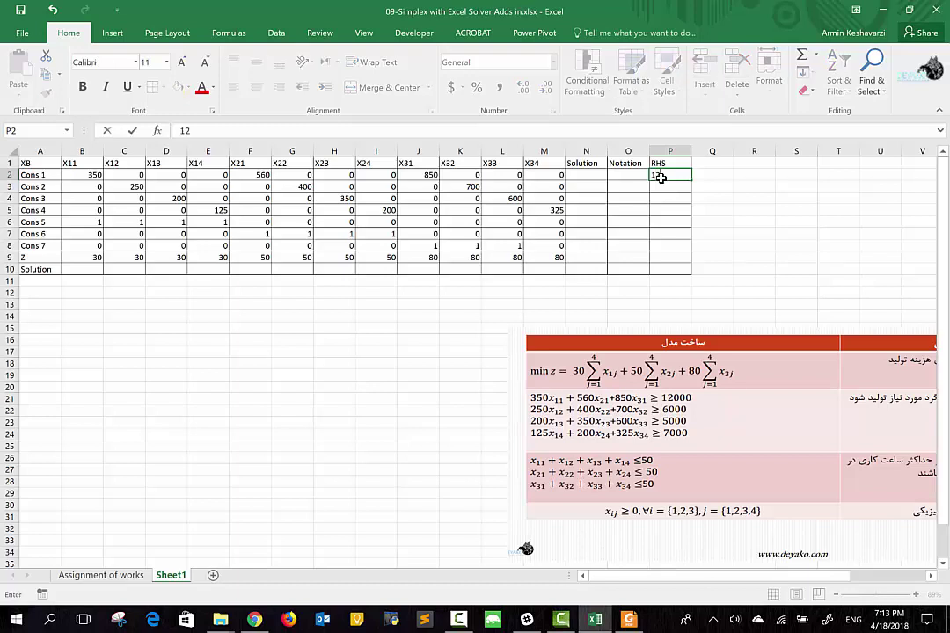
text(000)
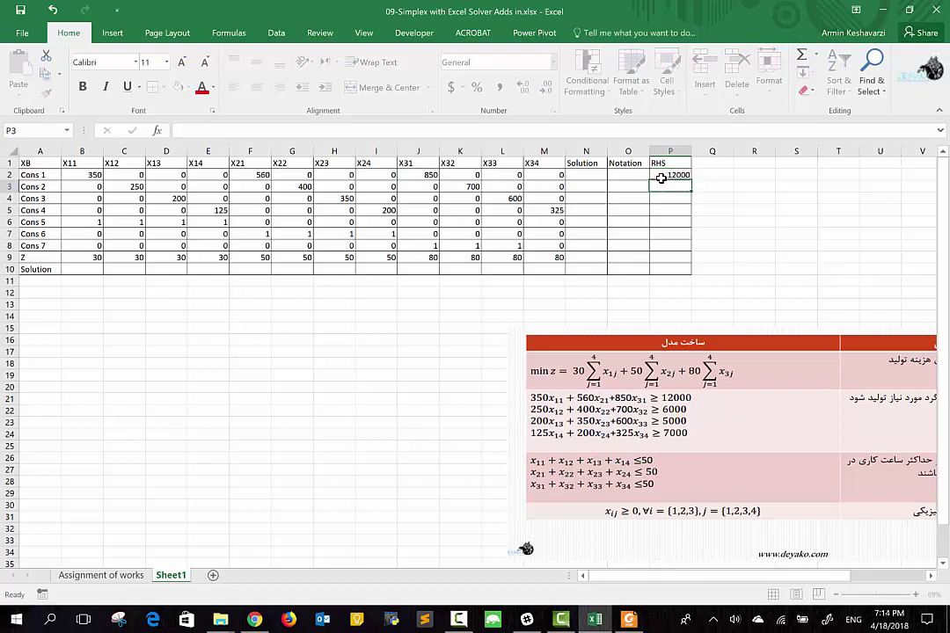
key(Return)
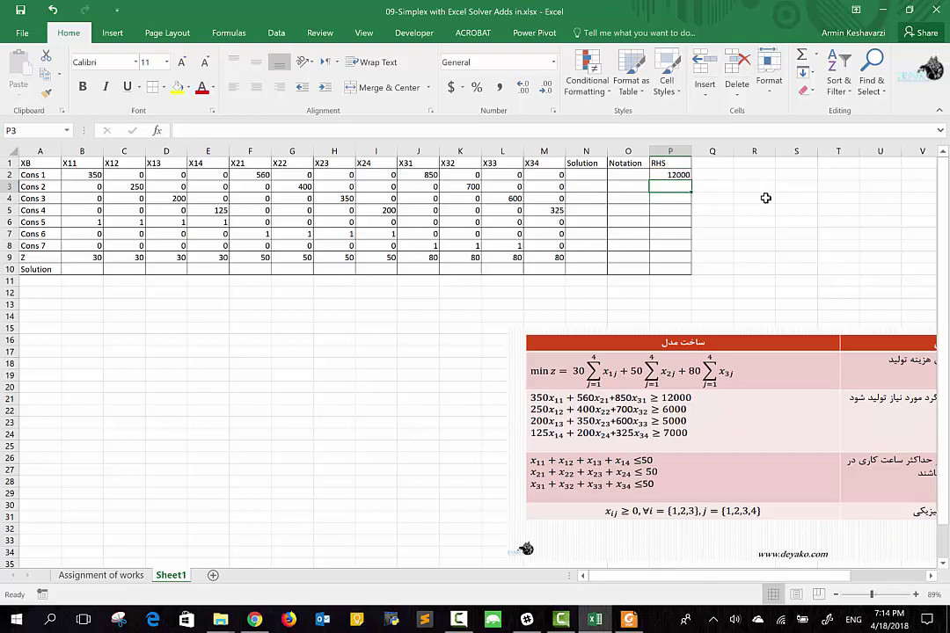
text(6000)
key(Return)
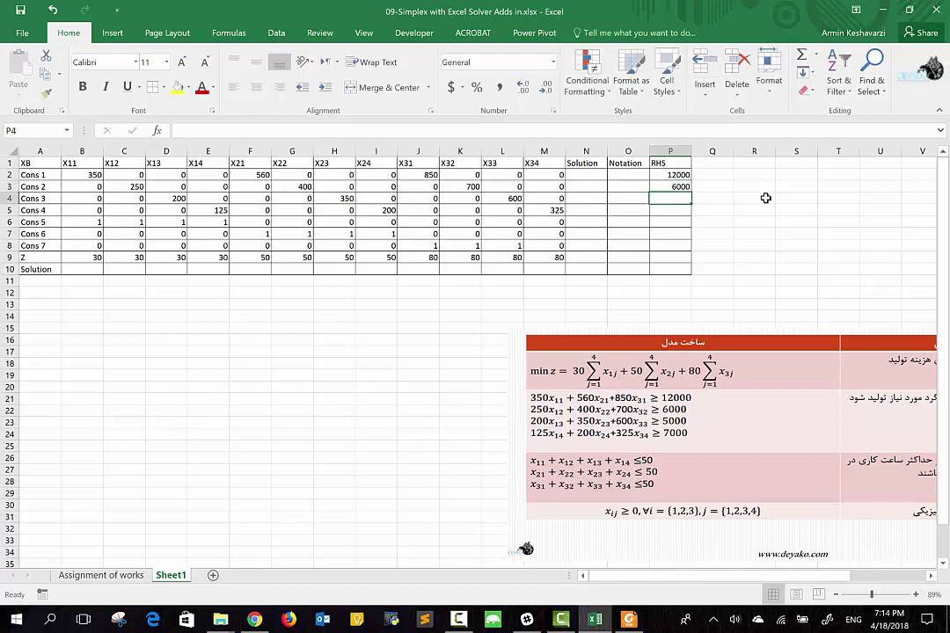
text(5000)
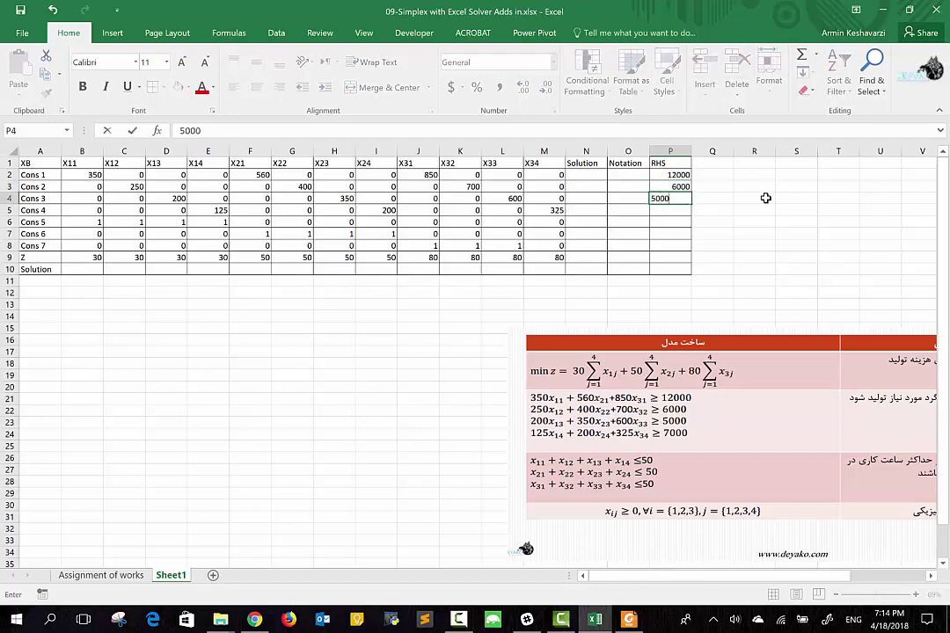
key(Return)
text(70)
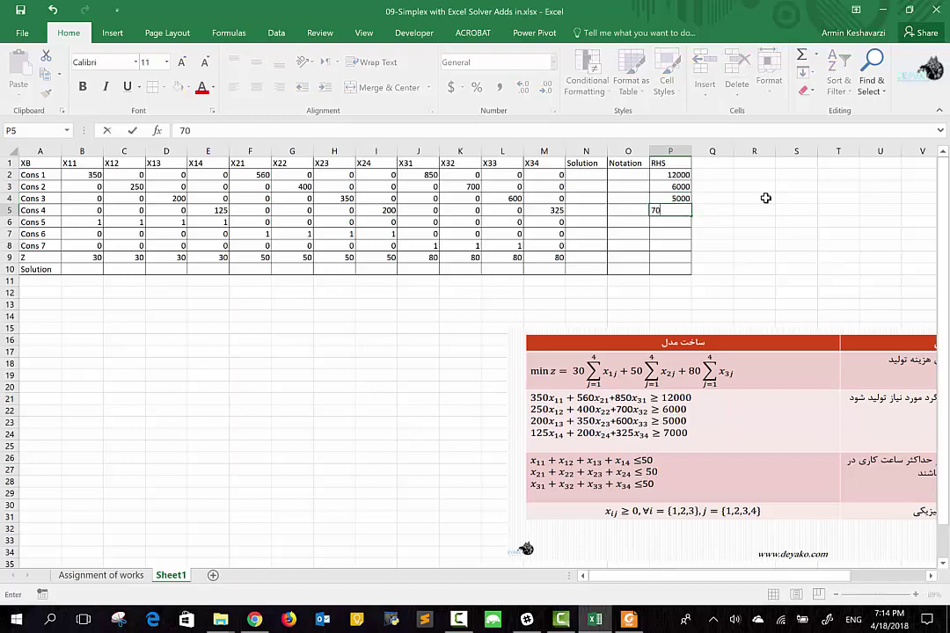
text(00)
key(Return)
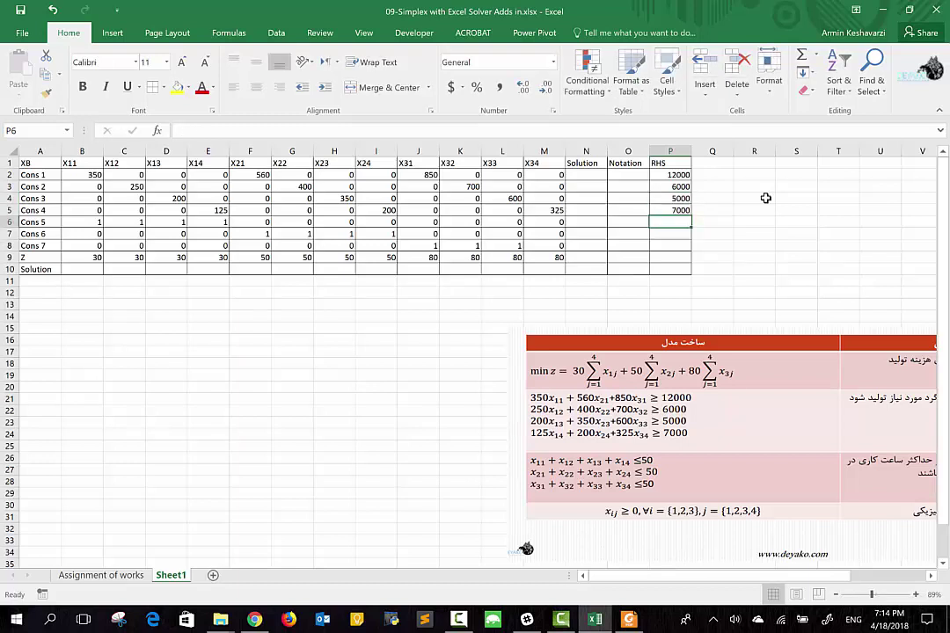
text(50)
key(Return)
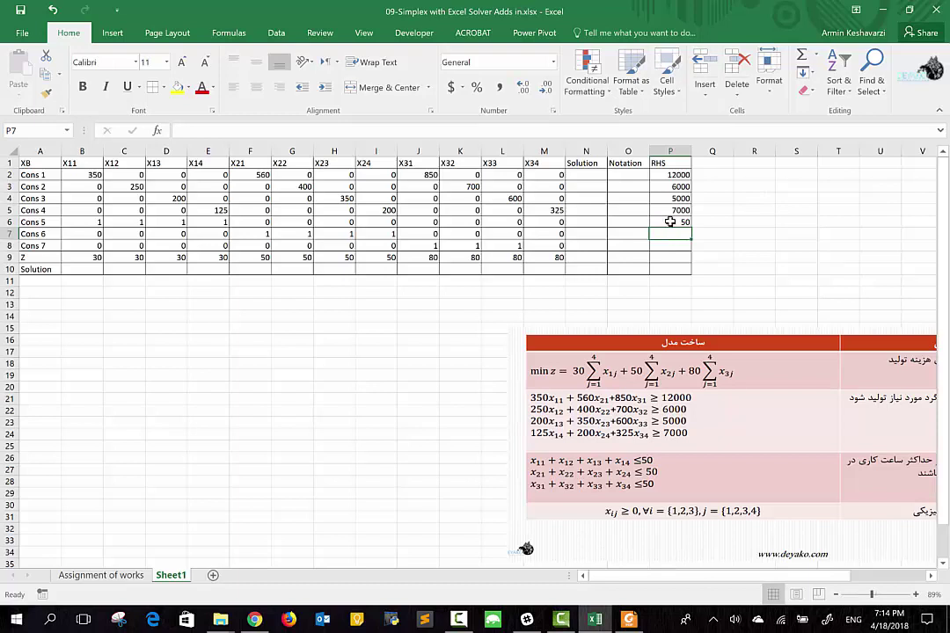
- Copy the 50 into P7 and P8, and enter 0 in P9 for Z
click(671, 222)
key(ctrl+c)
key(Down)
key(ctrl+v)
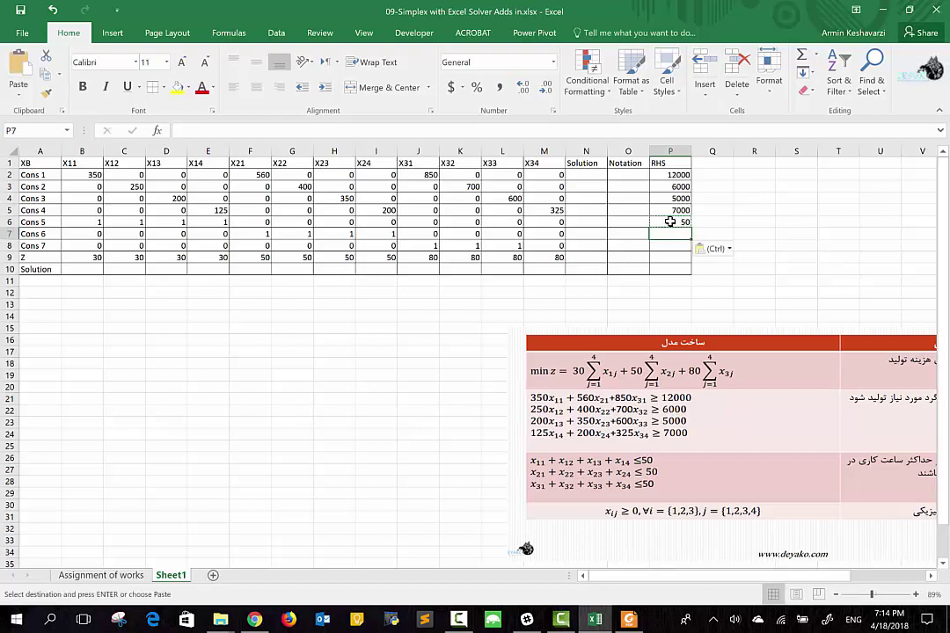
key(Down)
key(ctrl+v)
key(Down)
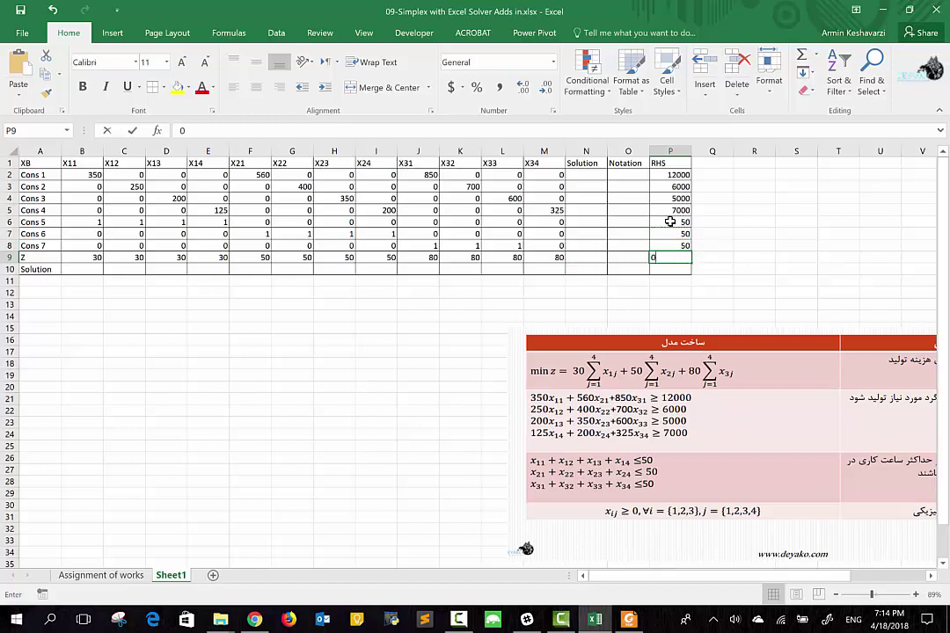
text(0)
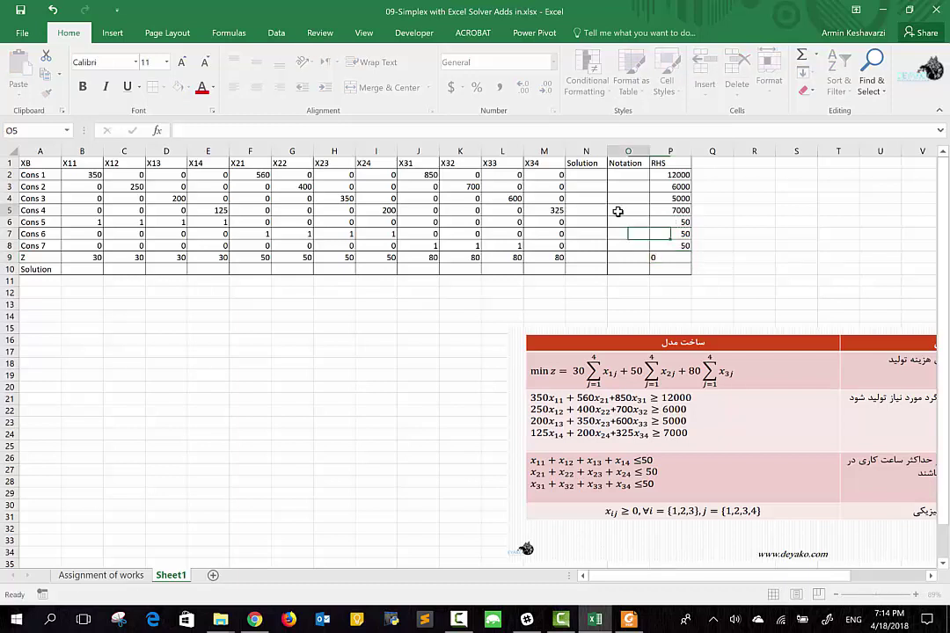
click(627, 175)
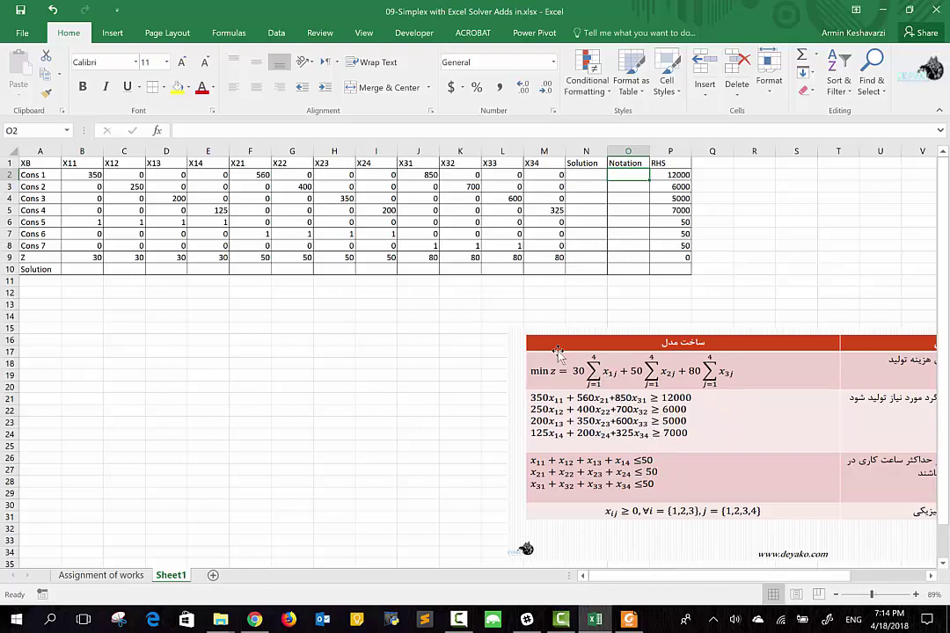
- Enter >= as the Notation for Cons 1 and Cons 2
text(=>)
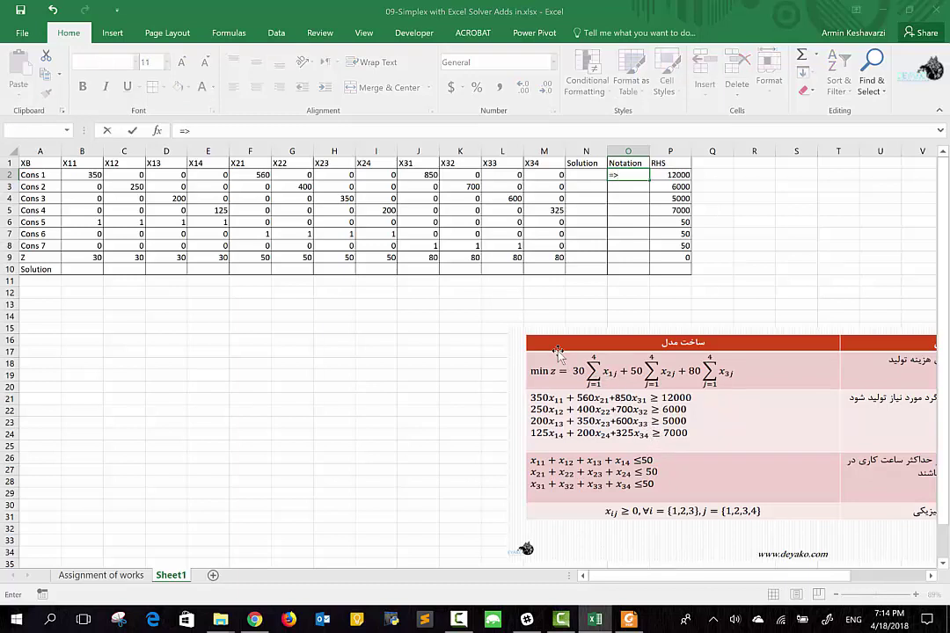
key(Return)
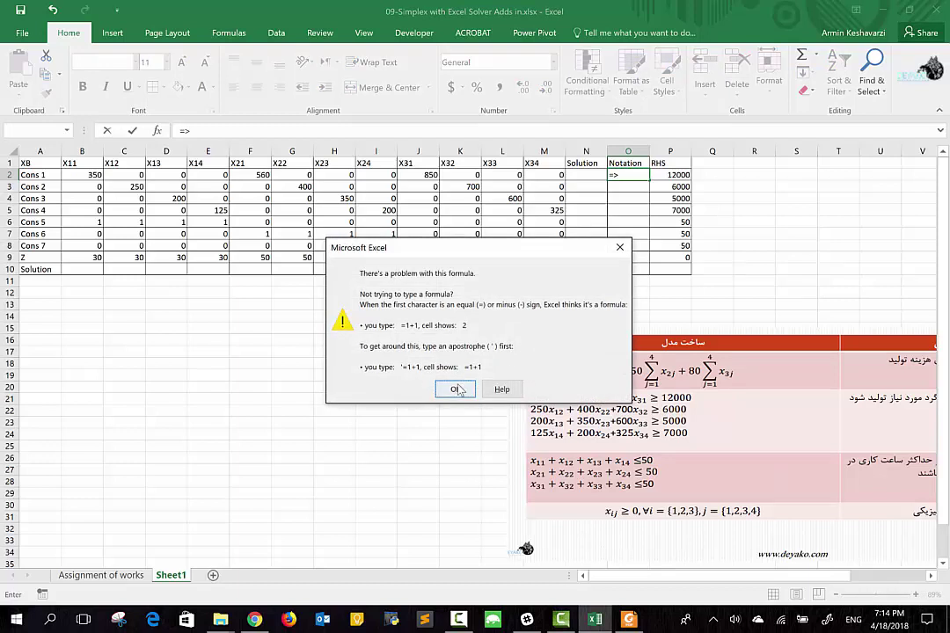
click(457, 388)
key(Escape)
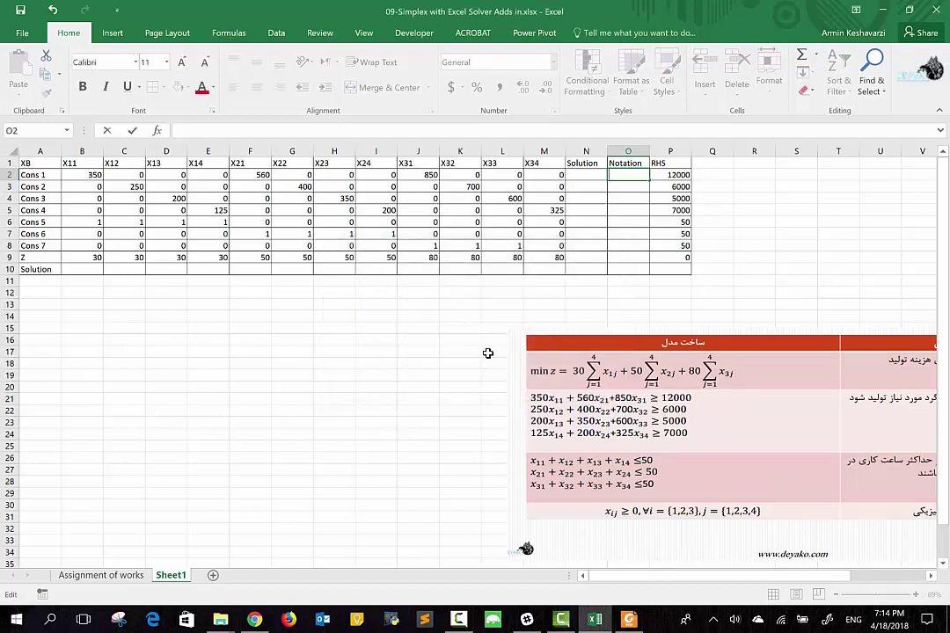
text(>=)
key(Return)
text(>)
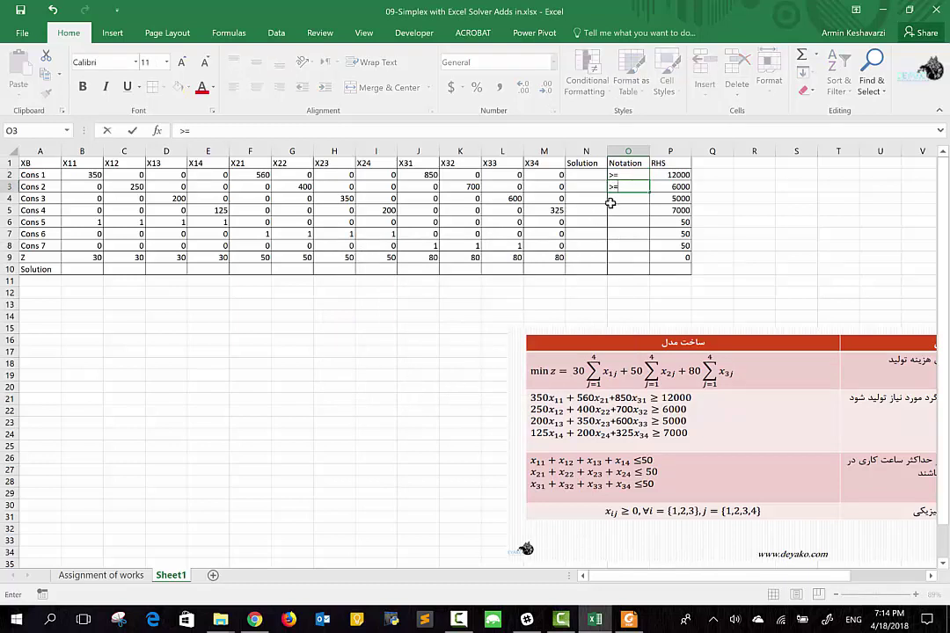
key(Return)
drag(628, 176, 646, 215)
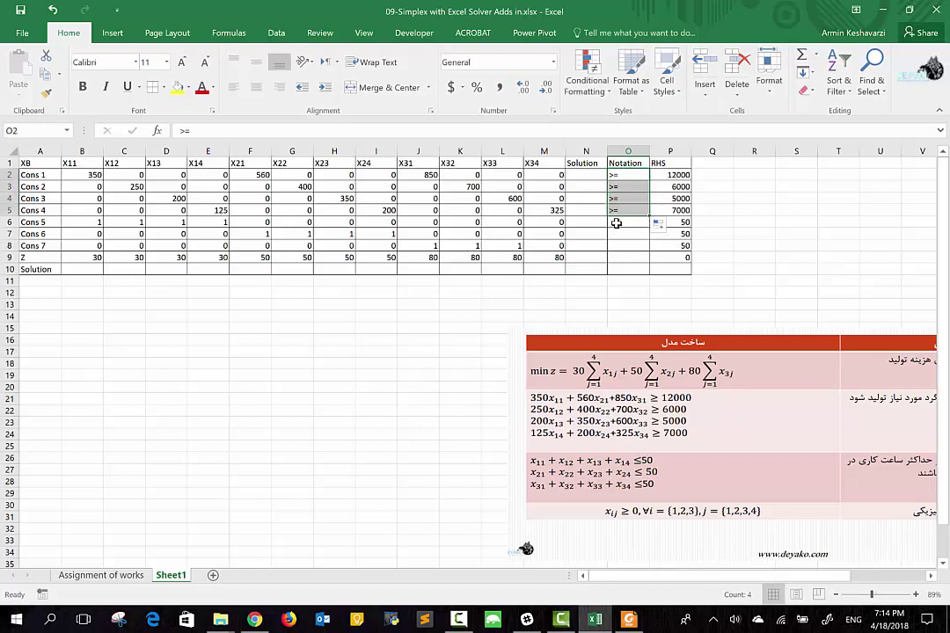
- Enter <= for Cons 5 in O6 and copy it down to Cons 6 and Cons 7
click(617, 224)
text(<=)
key(Return)
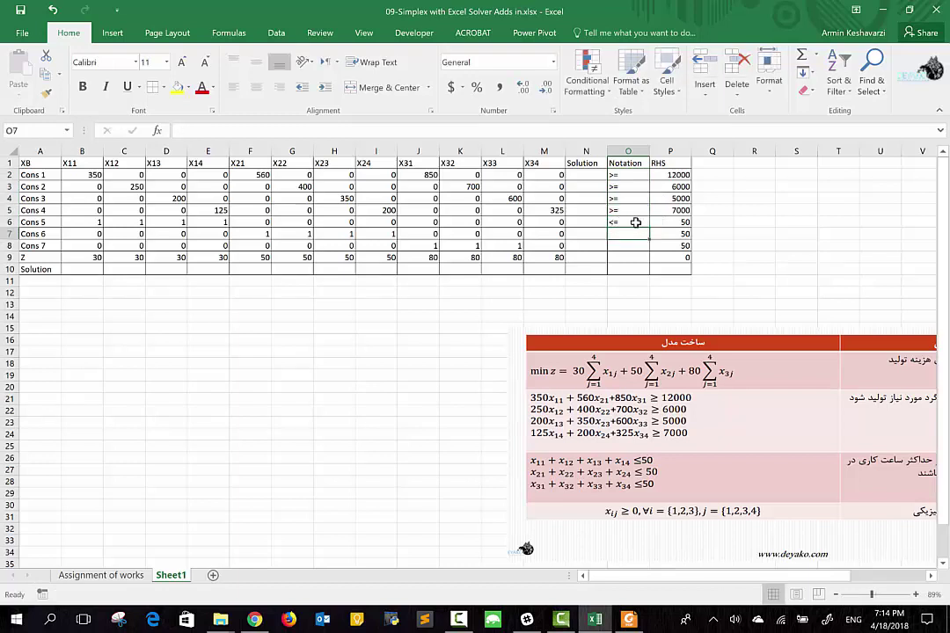
click(635, 220)
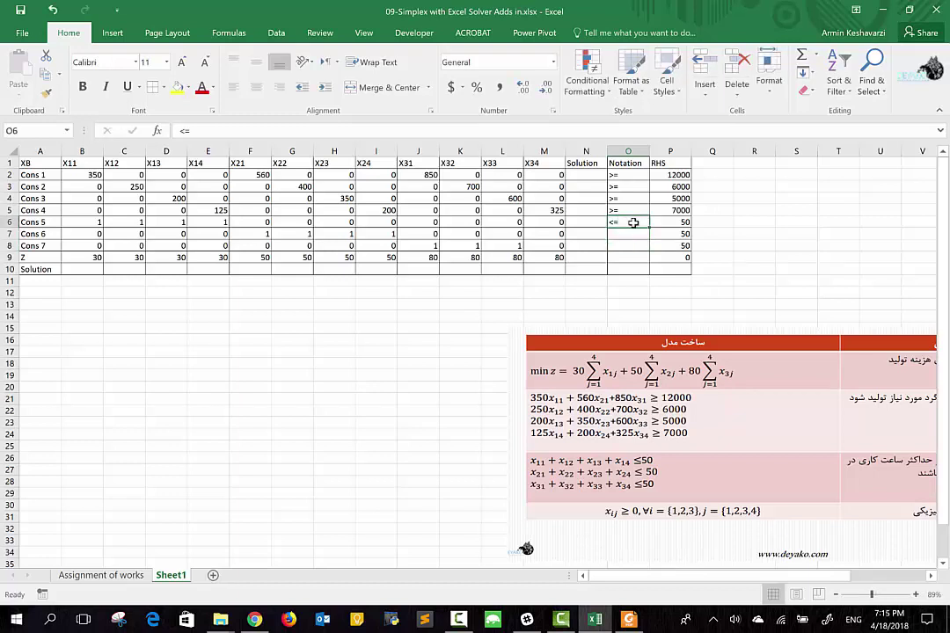
drag(646, 232, 647, 252)
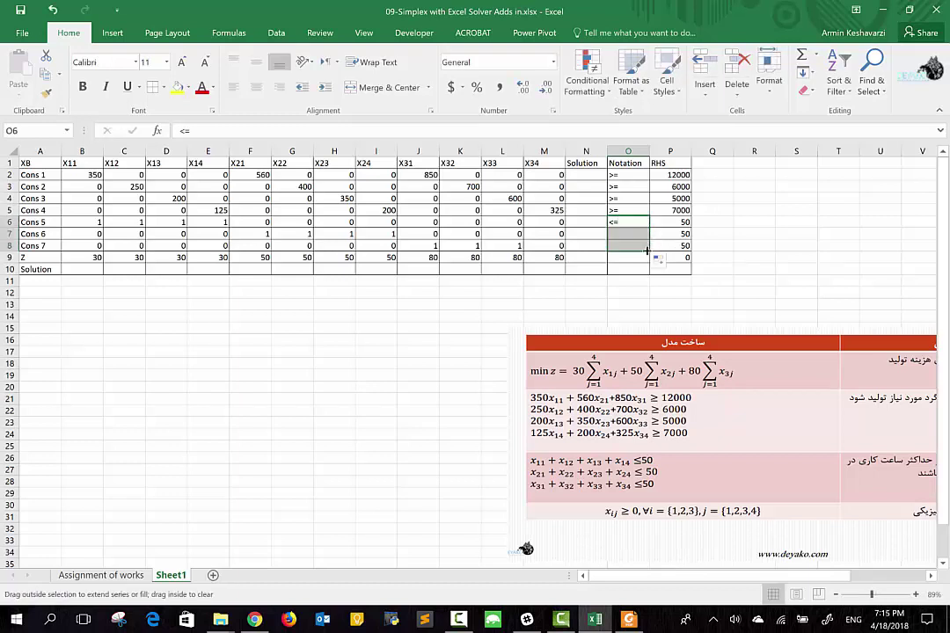
click(631, 151)
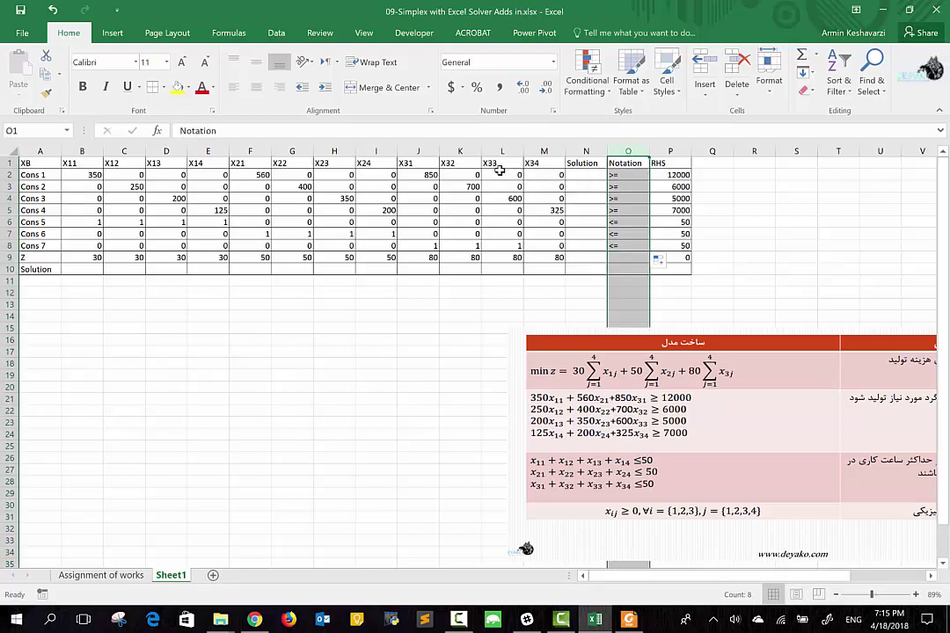
drag(583, 163, 584, 250)
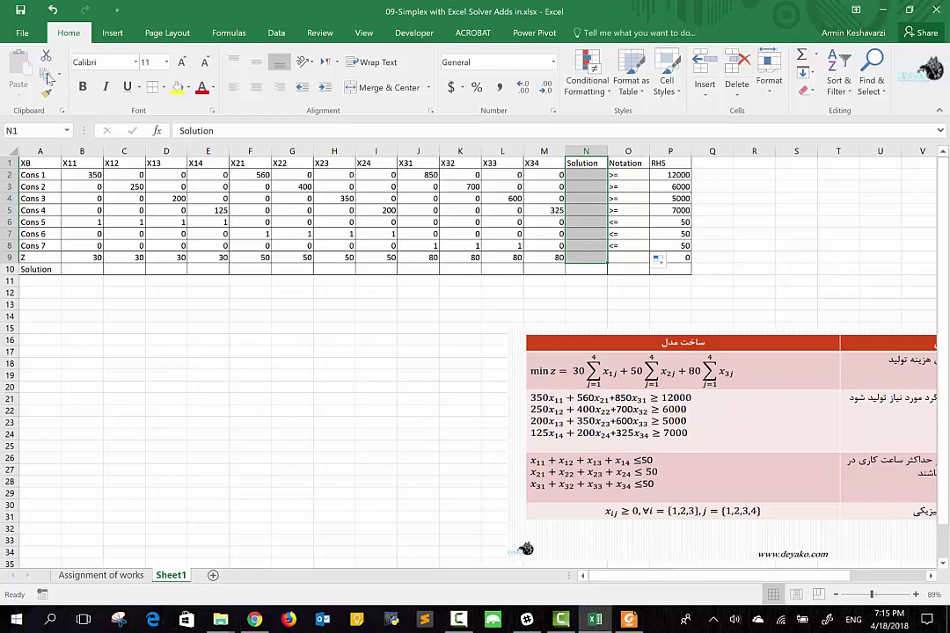
- Fill the Solution cells N1:N9 light green, then select the Solution row B10:M10
click(189, 88)
click(268, 132)
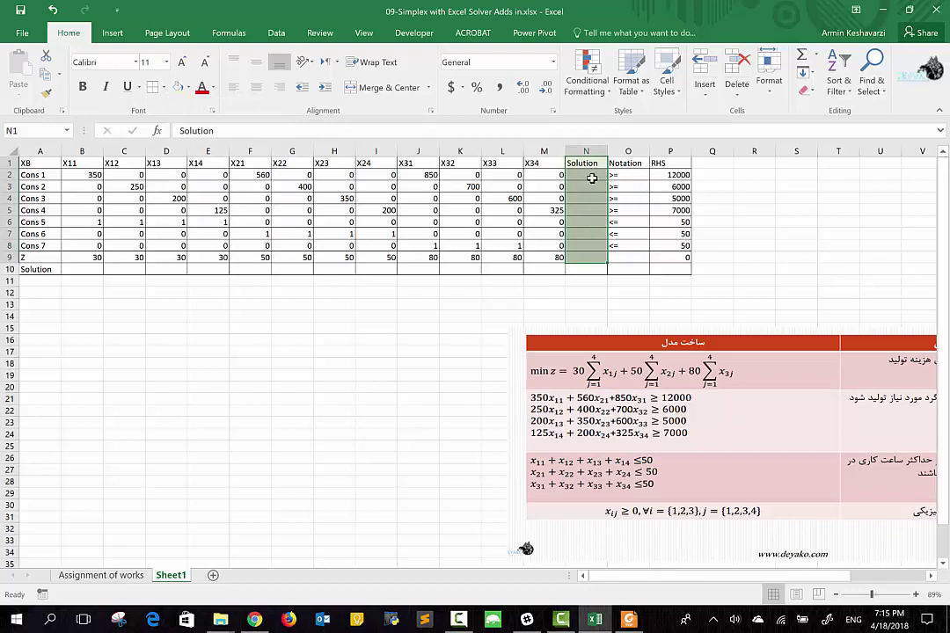
click(591, 178)
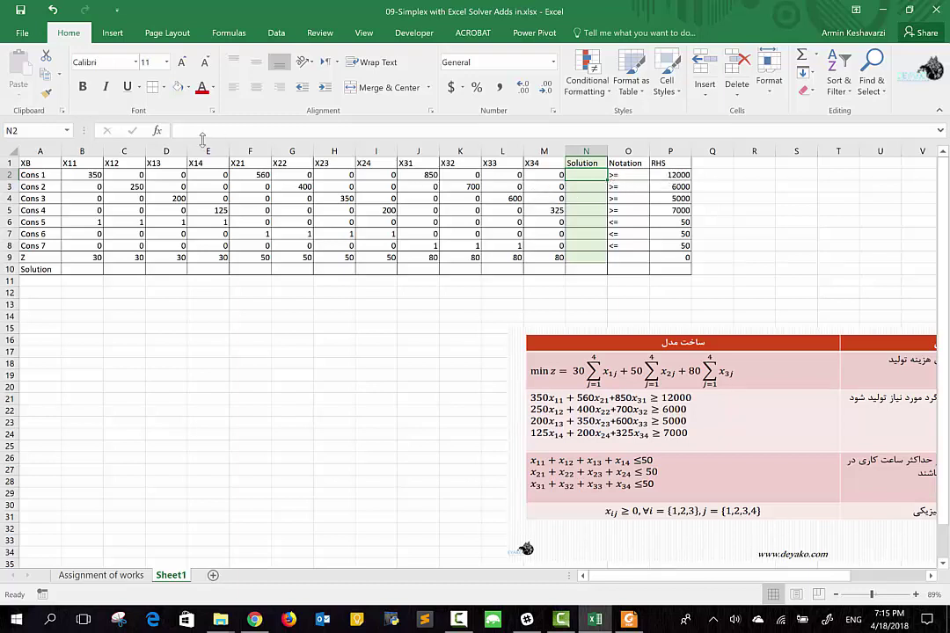
click(96, 164)
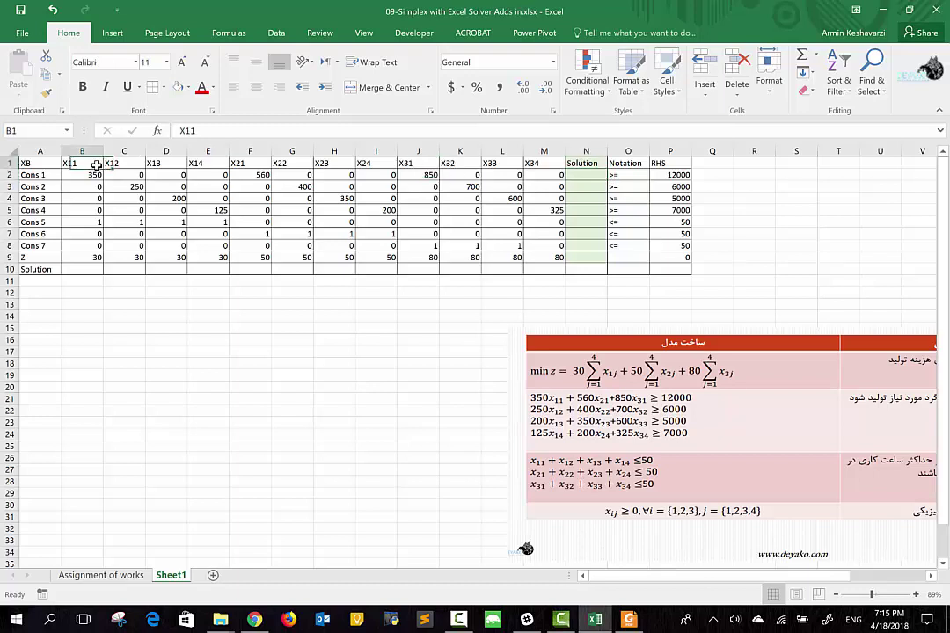
click(96, 175)
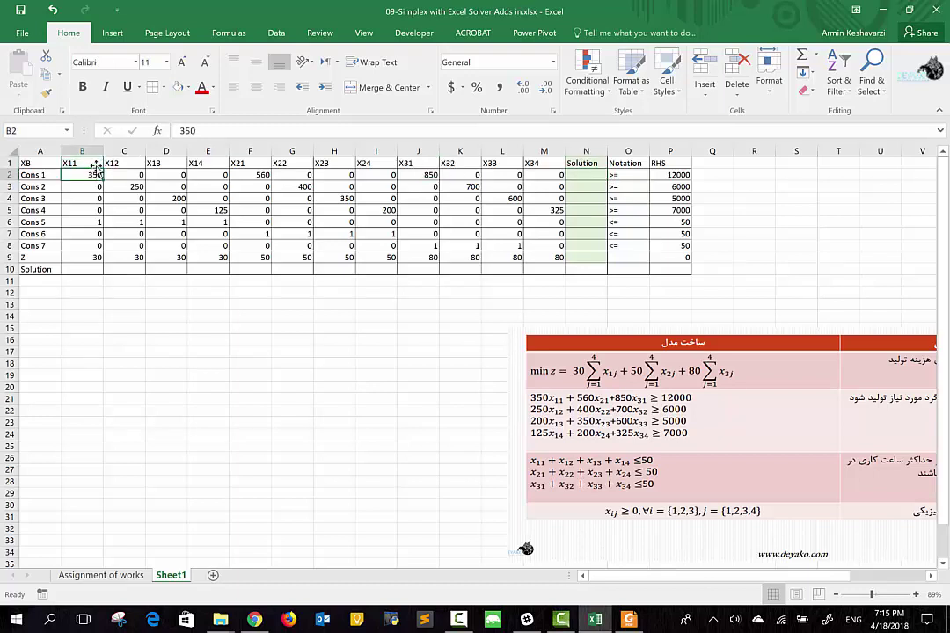
click(91, 163)
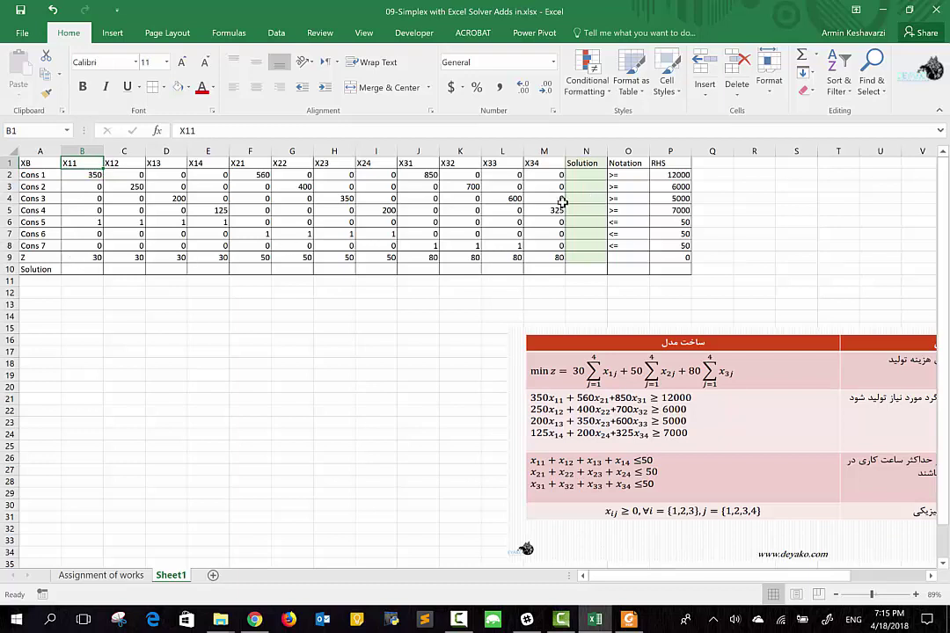
drag(91, 268, 546, 271)
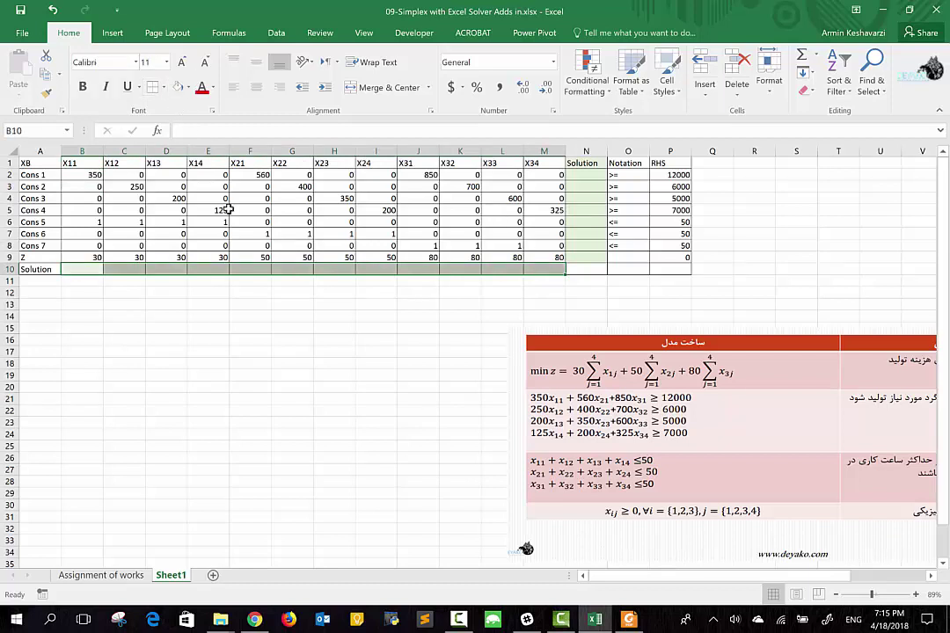
click(91, 269)
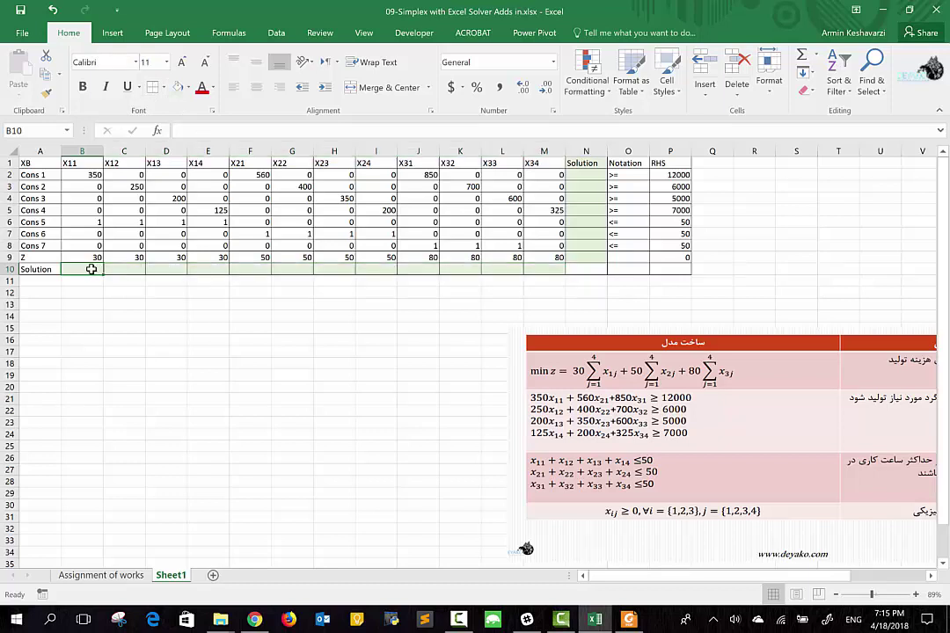
click(82, 163)
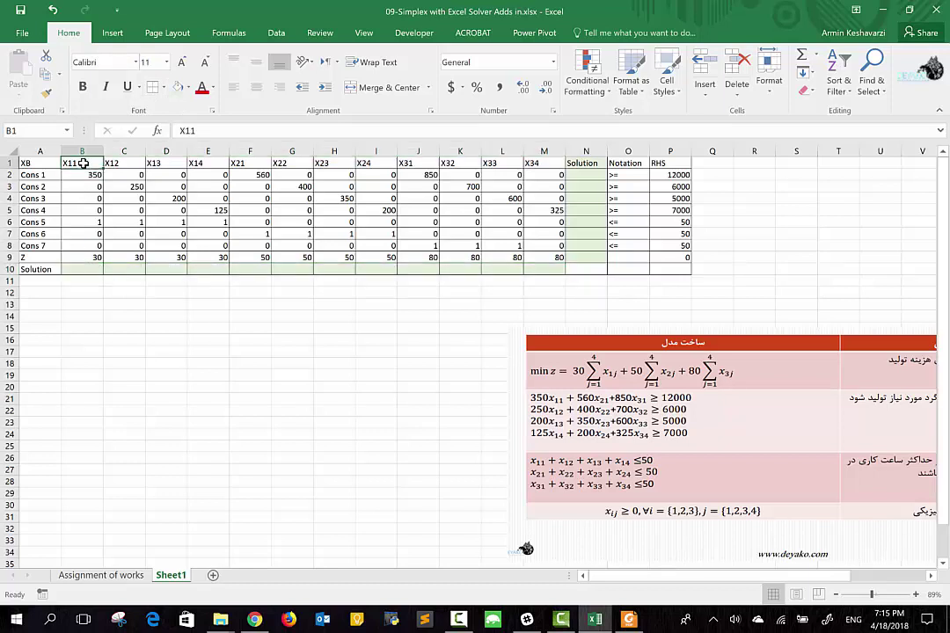
click(81, 269)
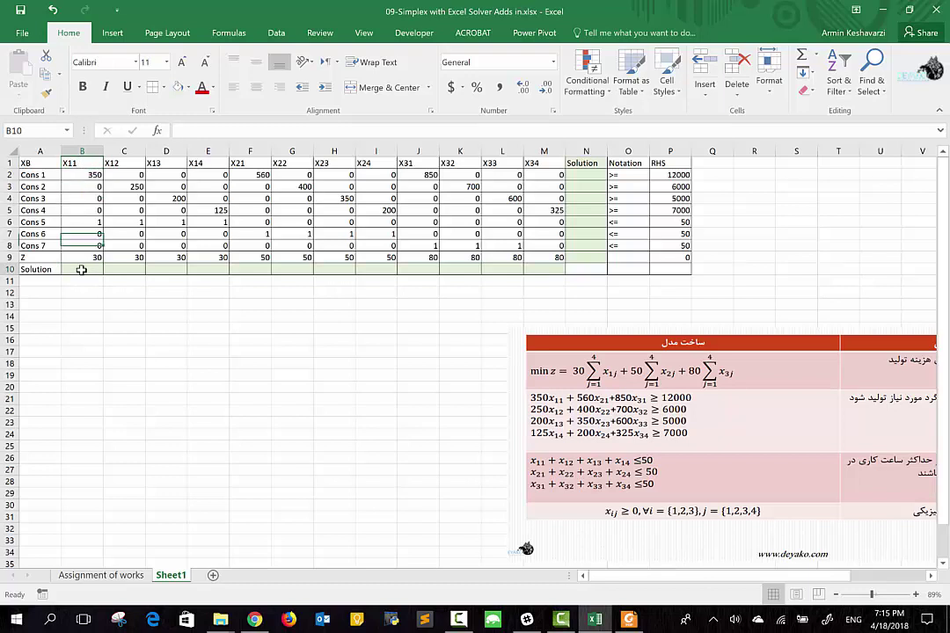
click(82, 164)
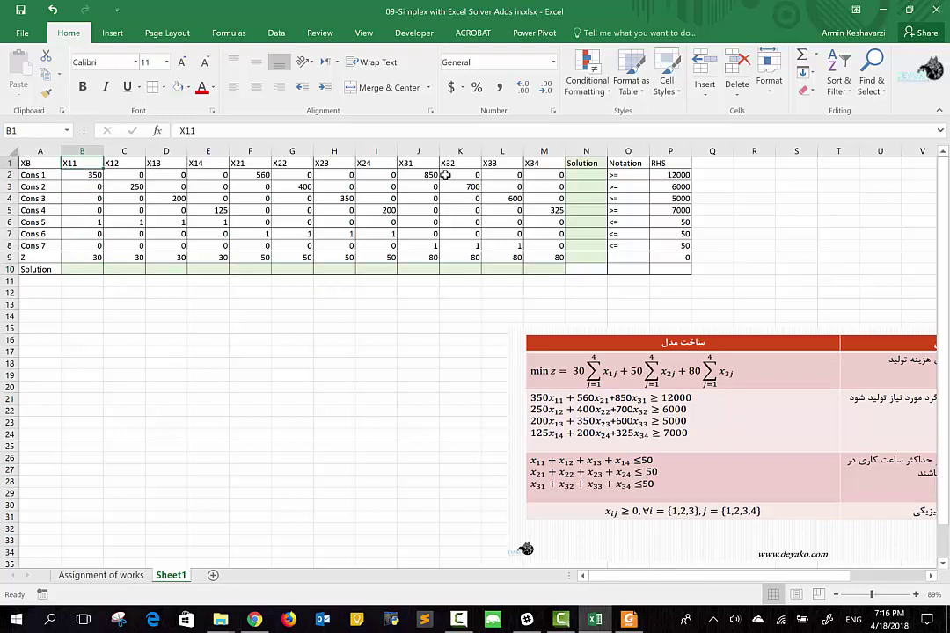
drag(620, 175, 616, 245)
drag(88, 175, 530, 259)
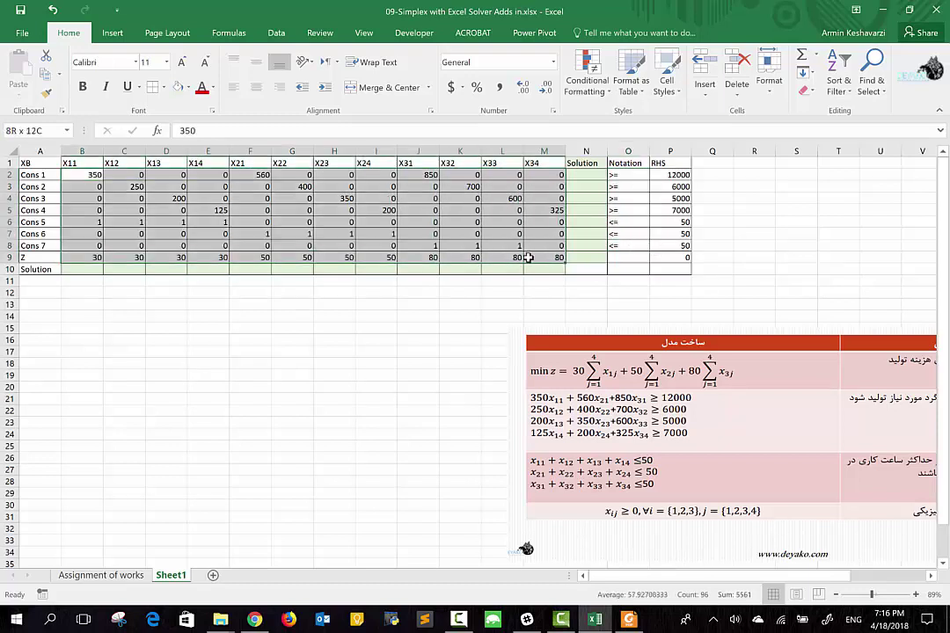
mouse_move(89, 268)
mouse_down()
mouse_move(295, 283)
mouse_move(540, 273)
mouse_up()
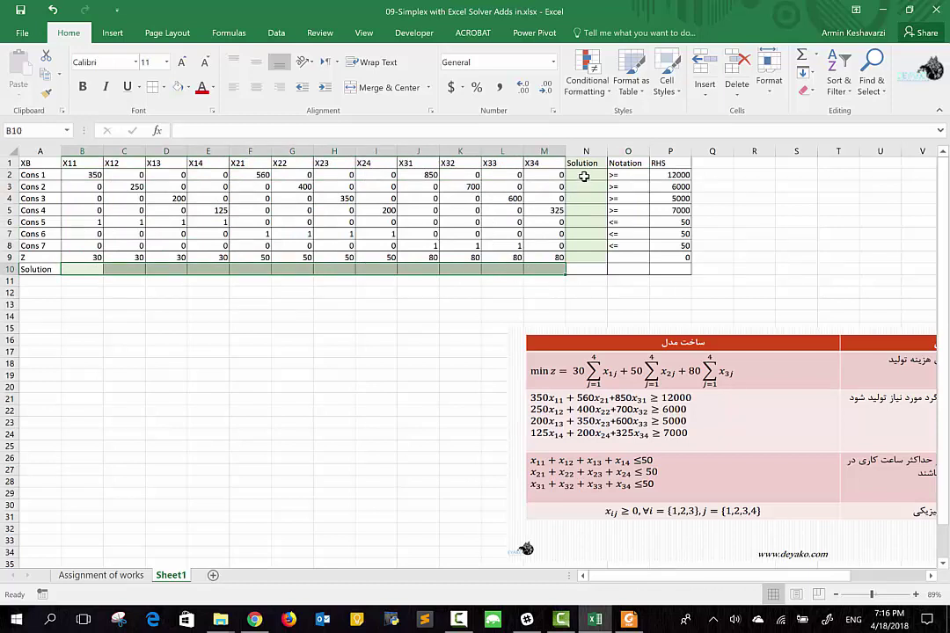
click(79, 268)
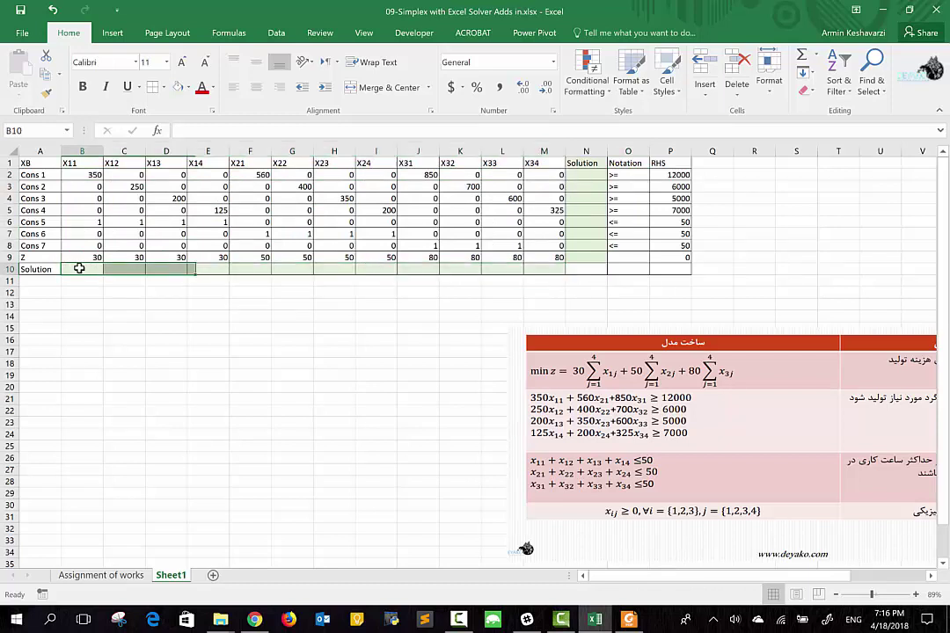
click(94, 175)
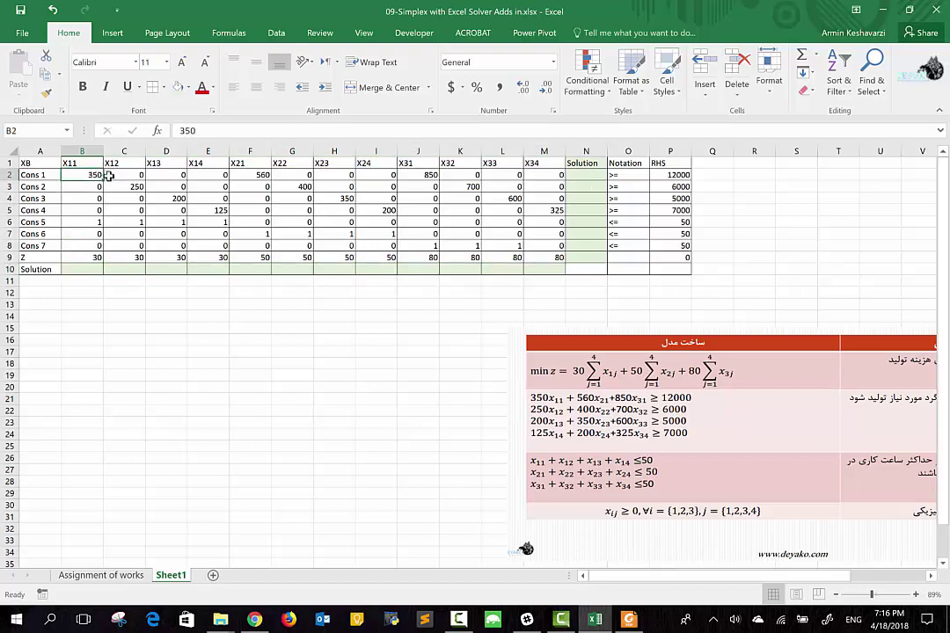
click(132, 270)
click(138, 175)
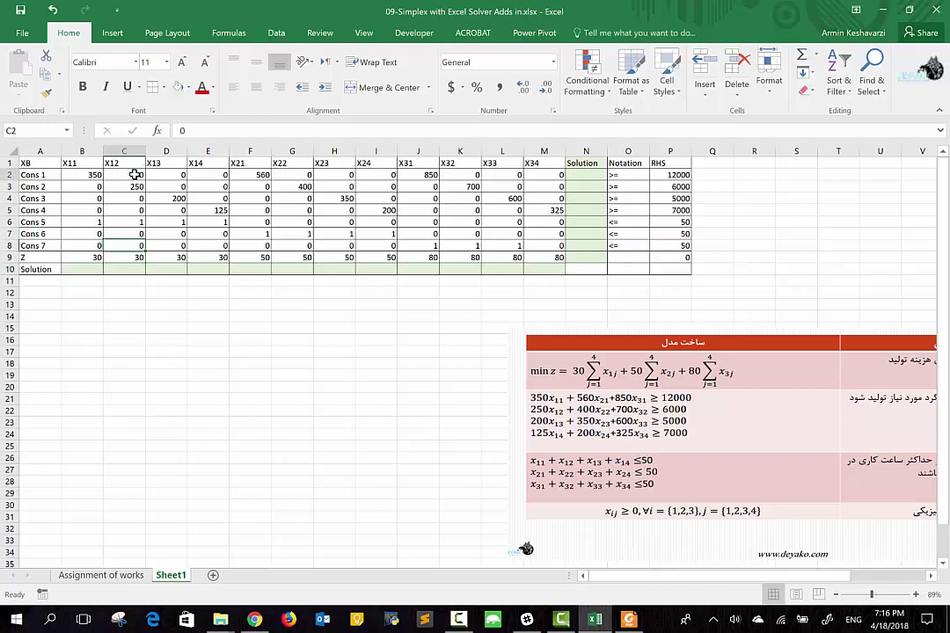
drag(93, 269, 543, 269)
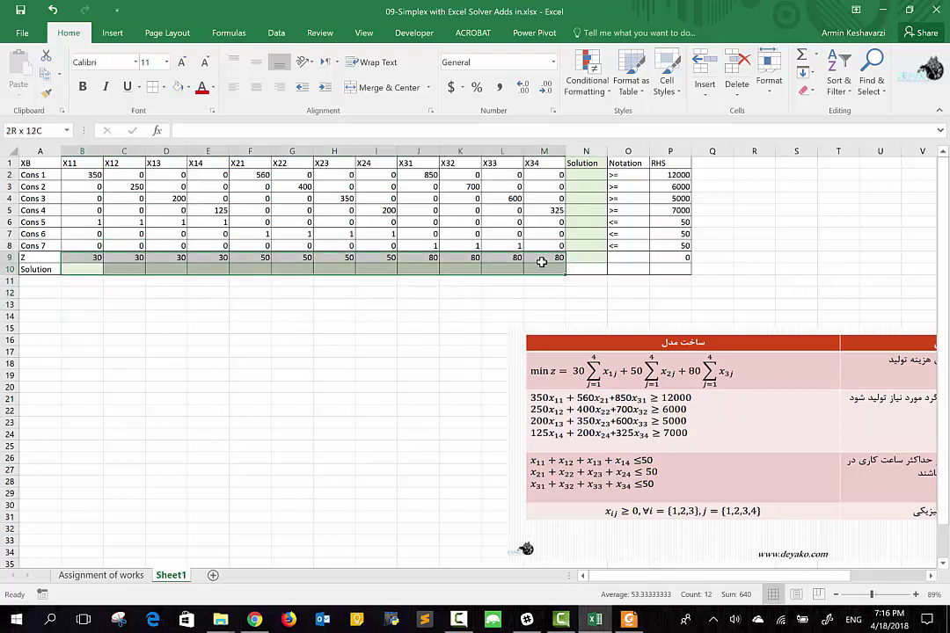
click(575, 176)
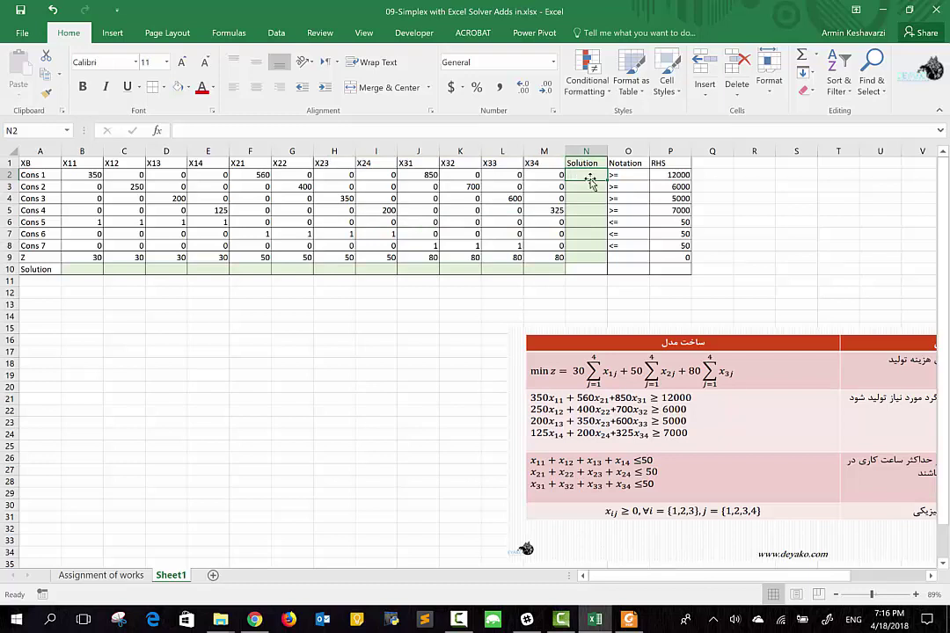
- Build a manual formula in N2 multiplying B10 by B2 and C10 by C2
text(=)
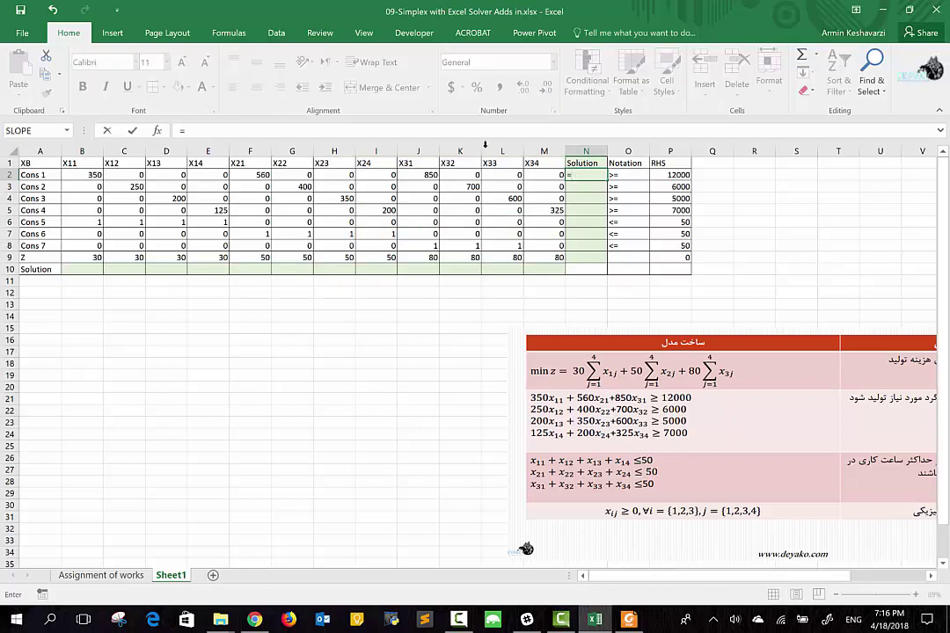
click(87, 267)
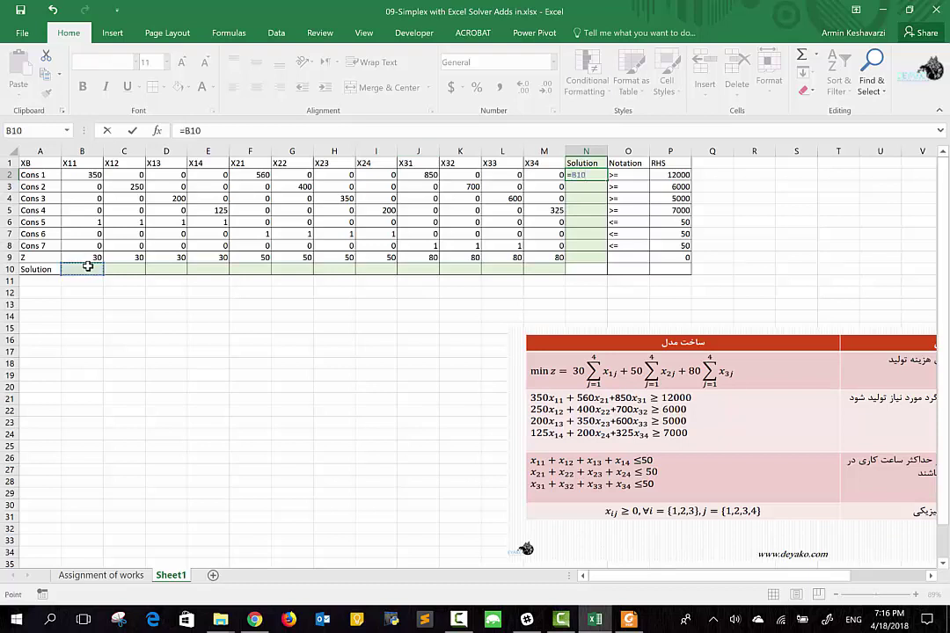
text(*)
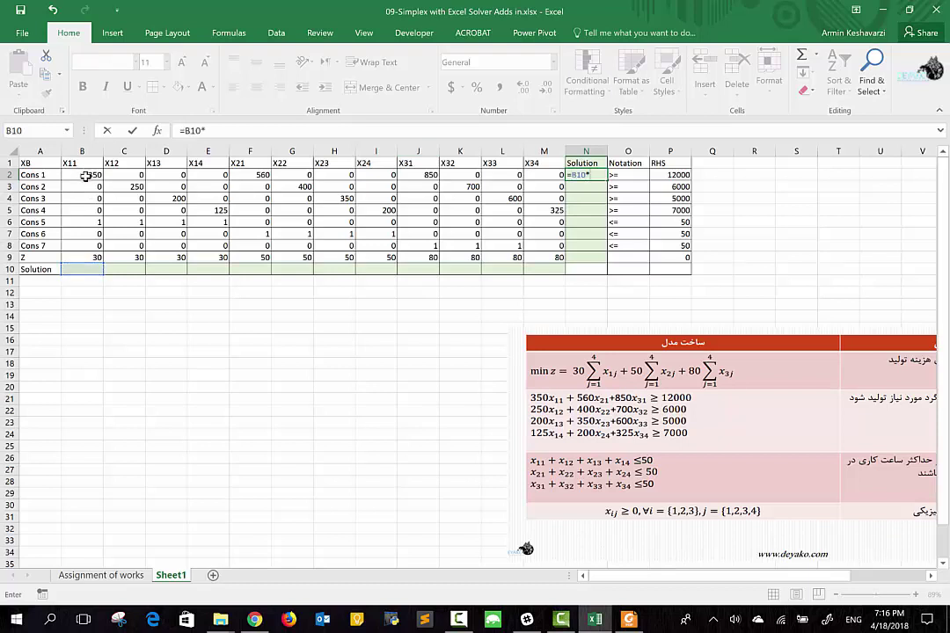
click(85, 176)
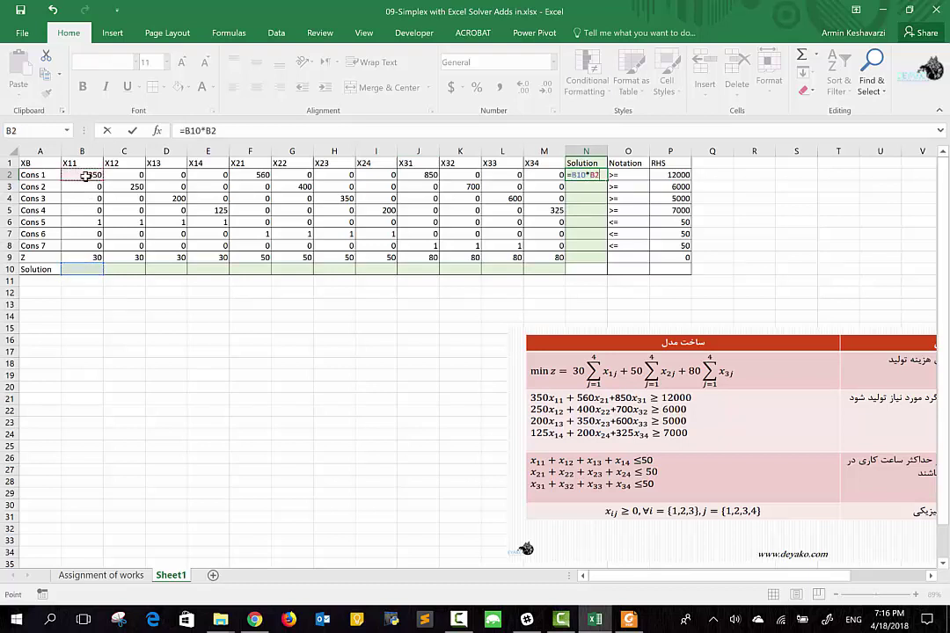
click(114, 266)
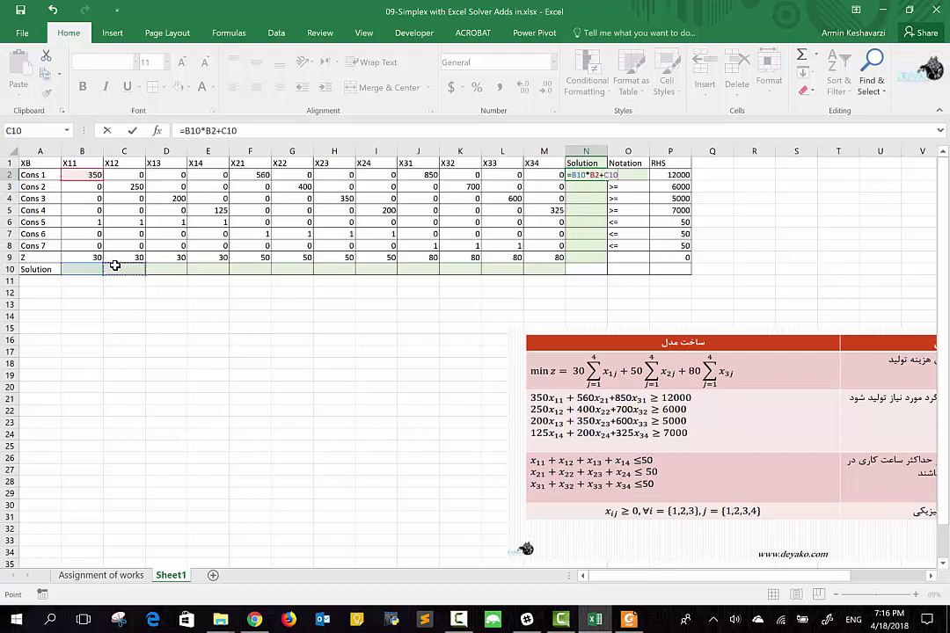
text(*)
click(133, 174)
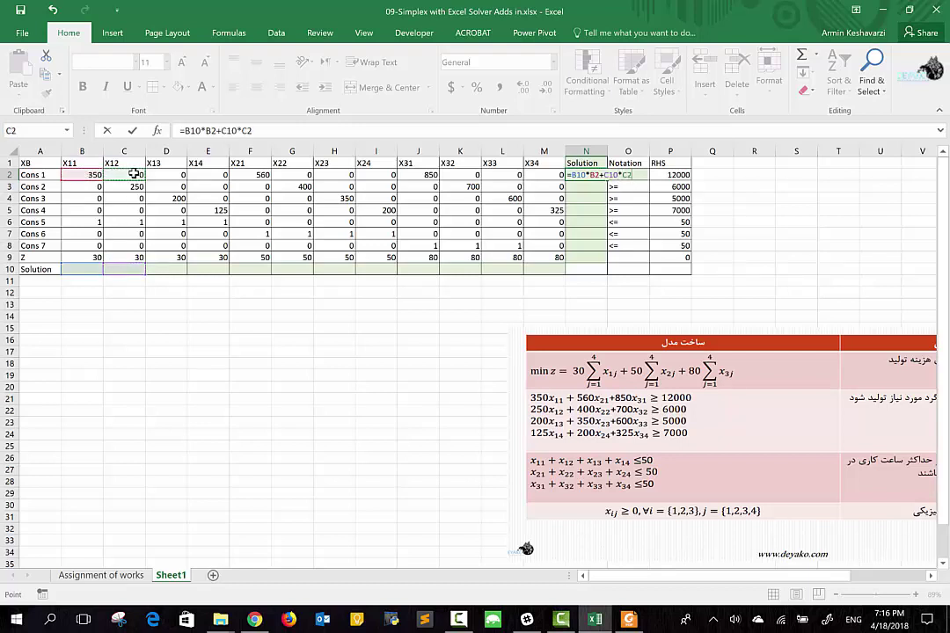
key(Return)
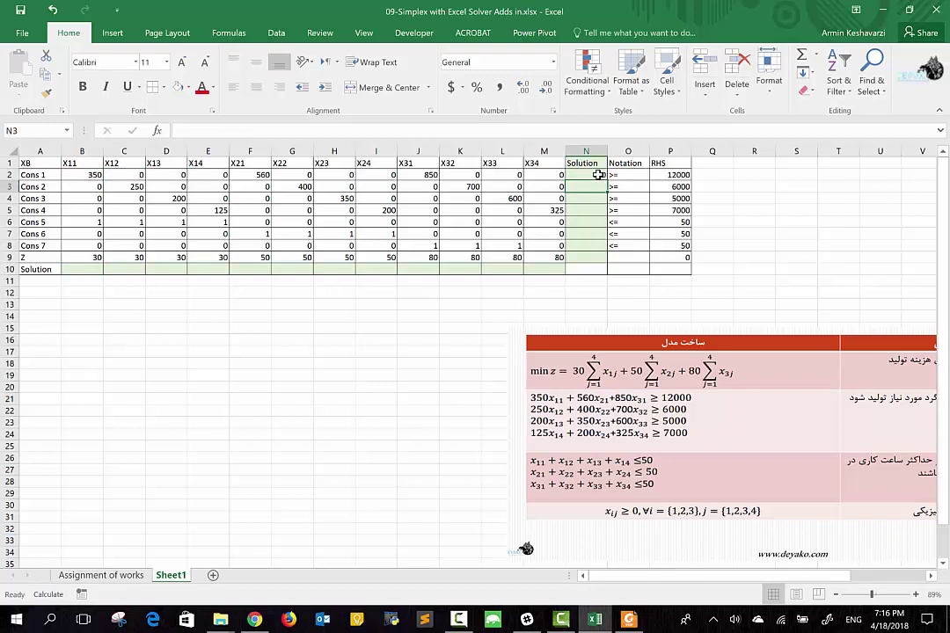
- Replace N2's formula with =SUMPRODUCT(B10:M10,B2:M2)
click(597, 175)
text(=s)
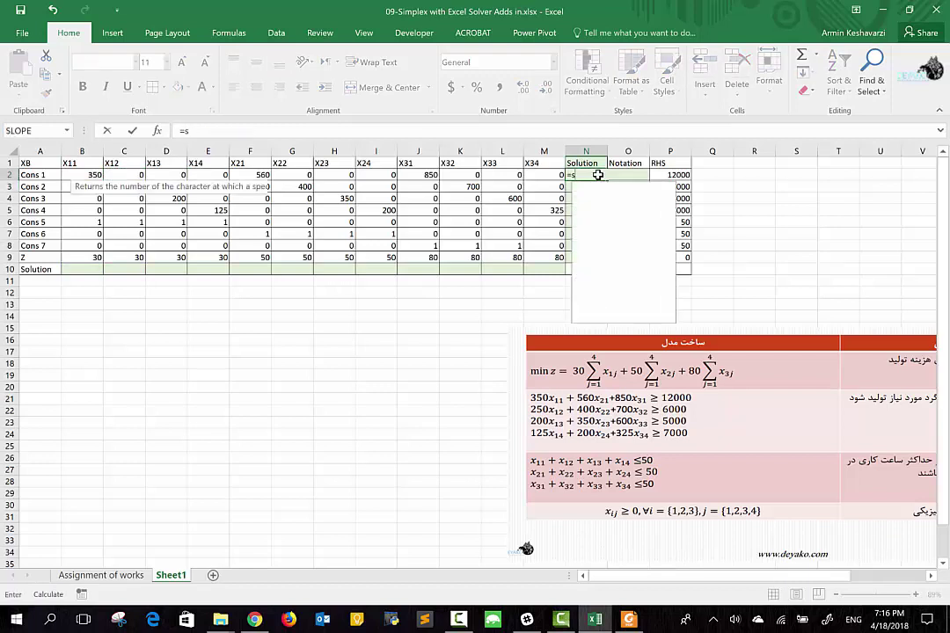
text(umpro)
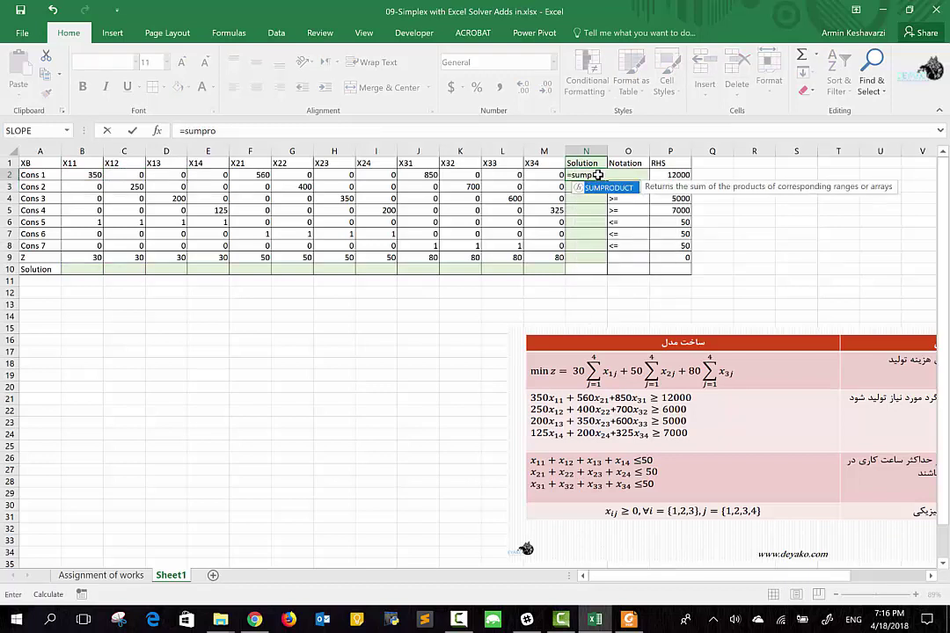
key(Tab)
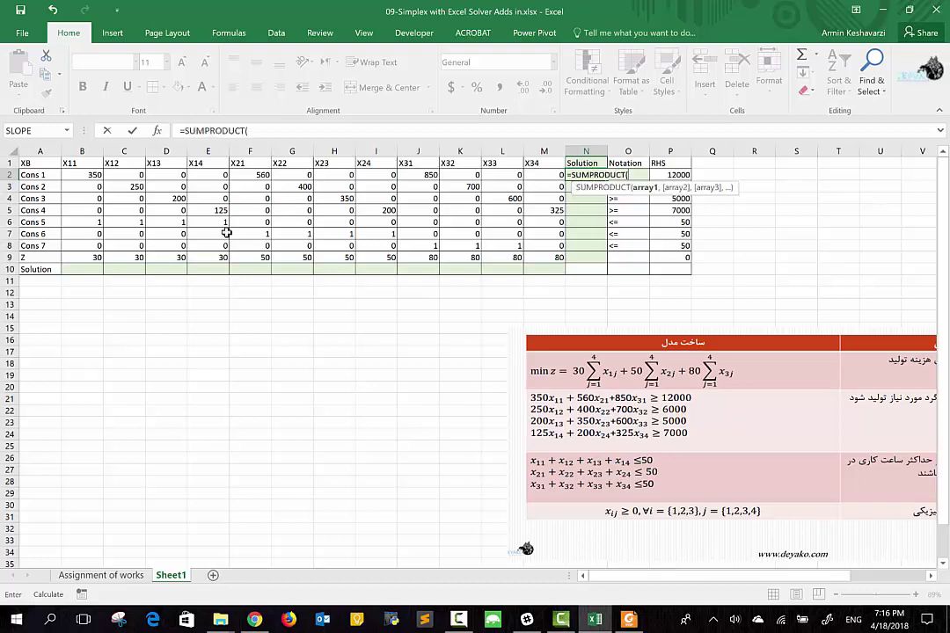
drag(90, 270, 534, 272)
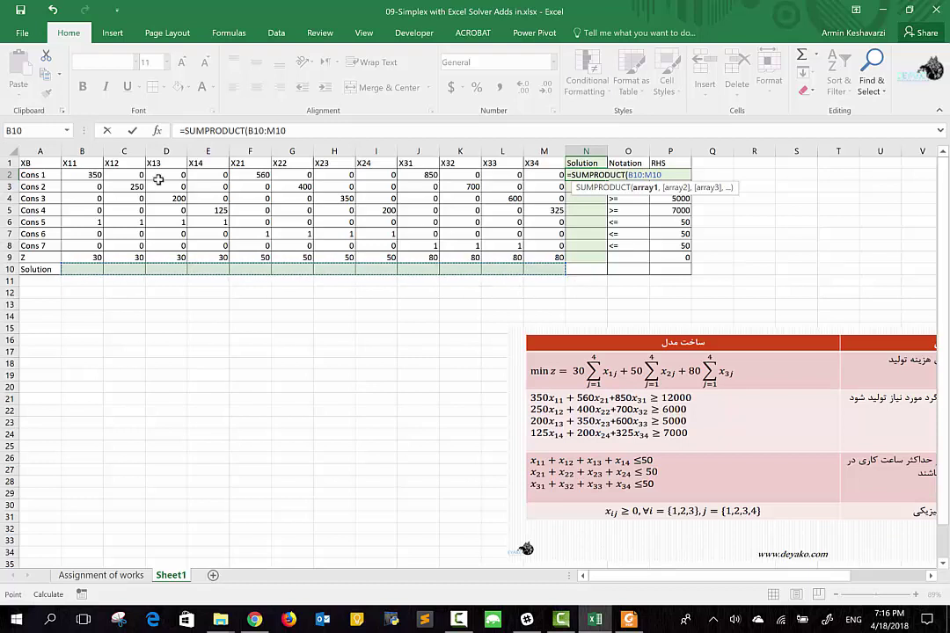
text(,)
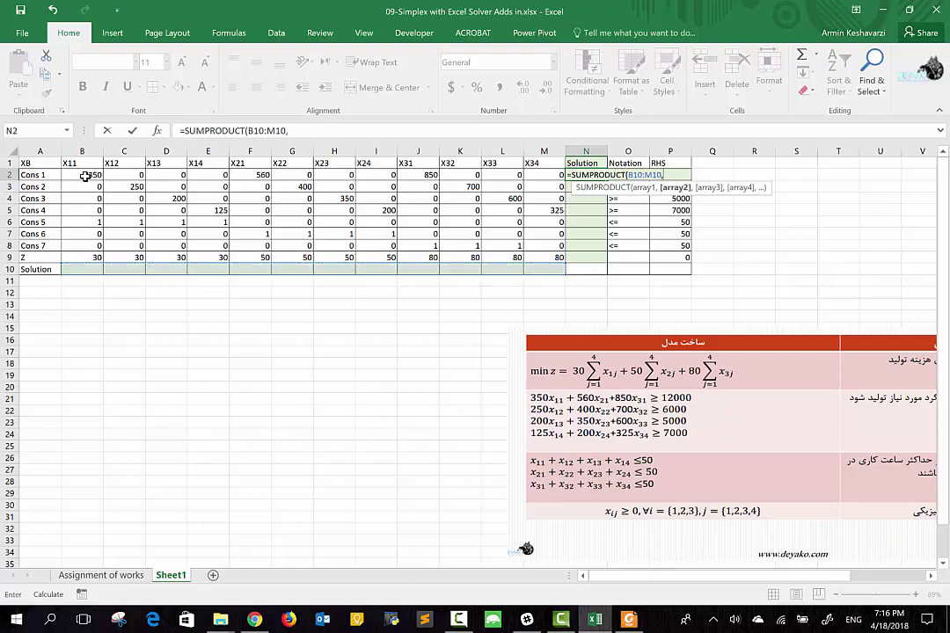
drag(86, 177, 558, 176)
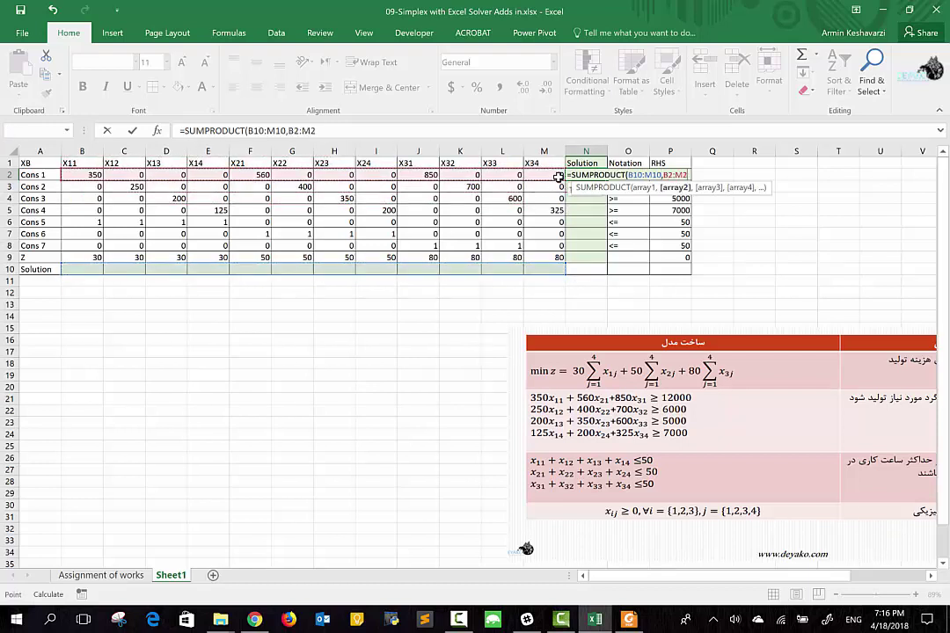
click(337, 132)
text())
key(Return)
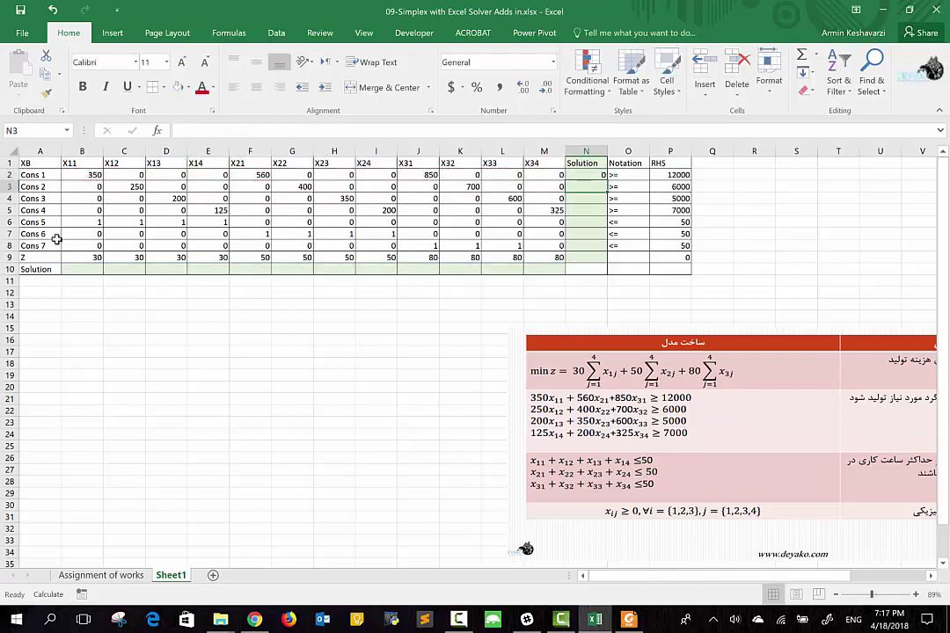
- Change N2's formula to =SUMPRODUCT(B10:M10,$B$2:$M$2) using F4
click(72, 268)
click(88, 176)
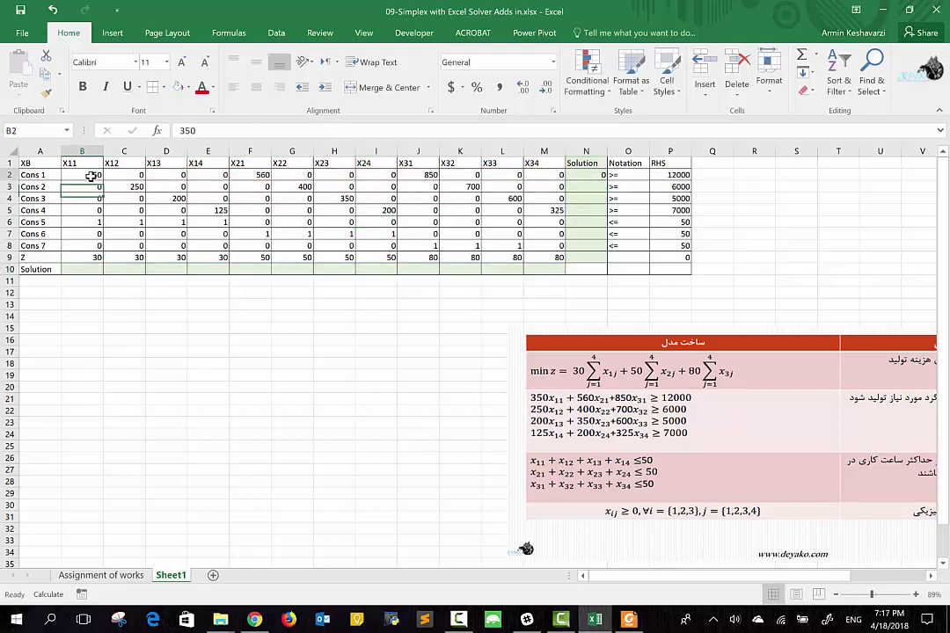
click(131, 270)
click(132, 176)
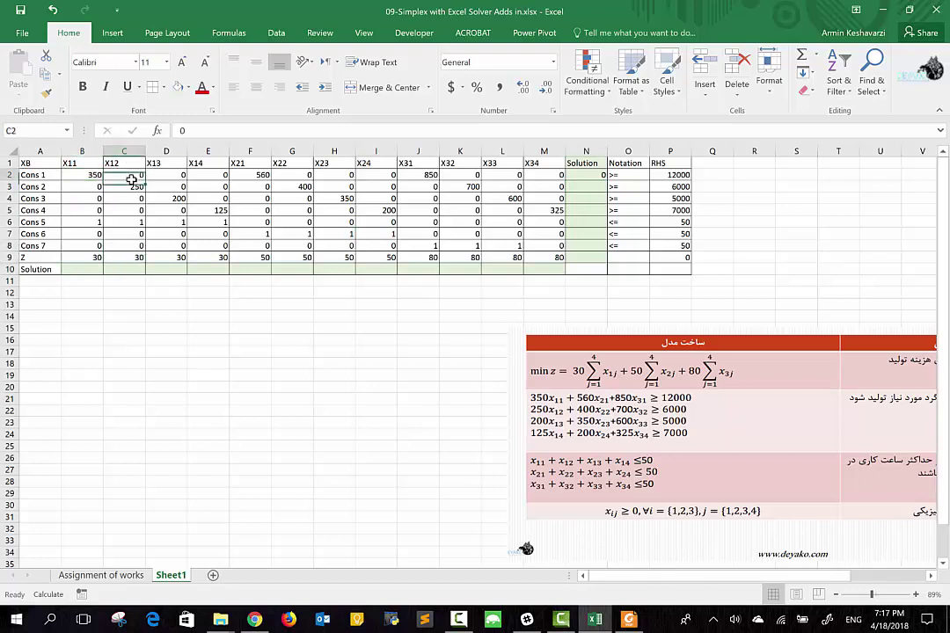
click(594, 174)
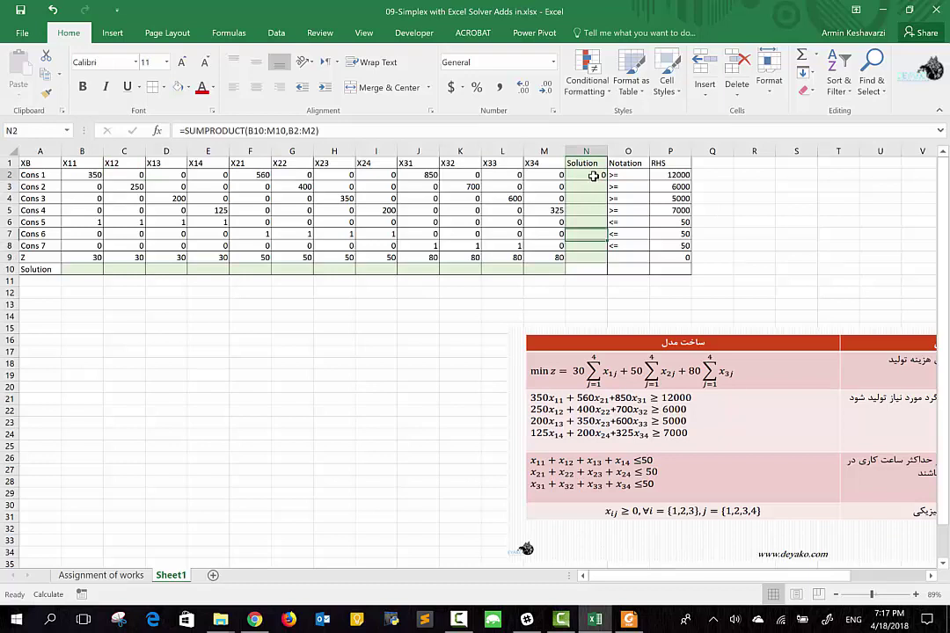
click(262, 130)
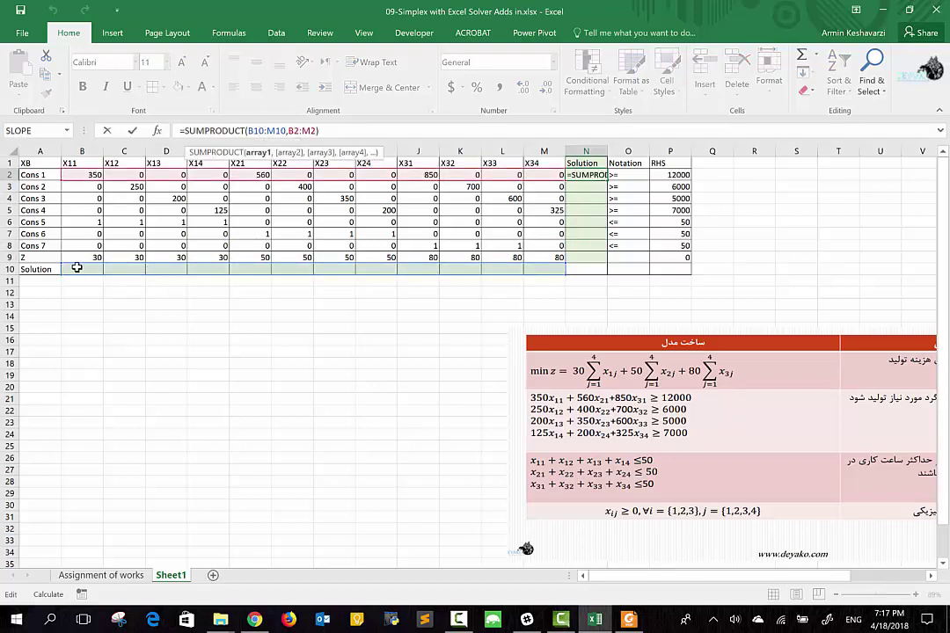
click(304, 130)
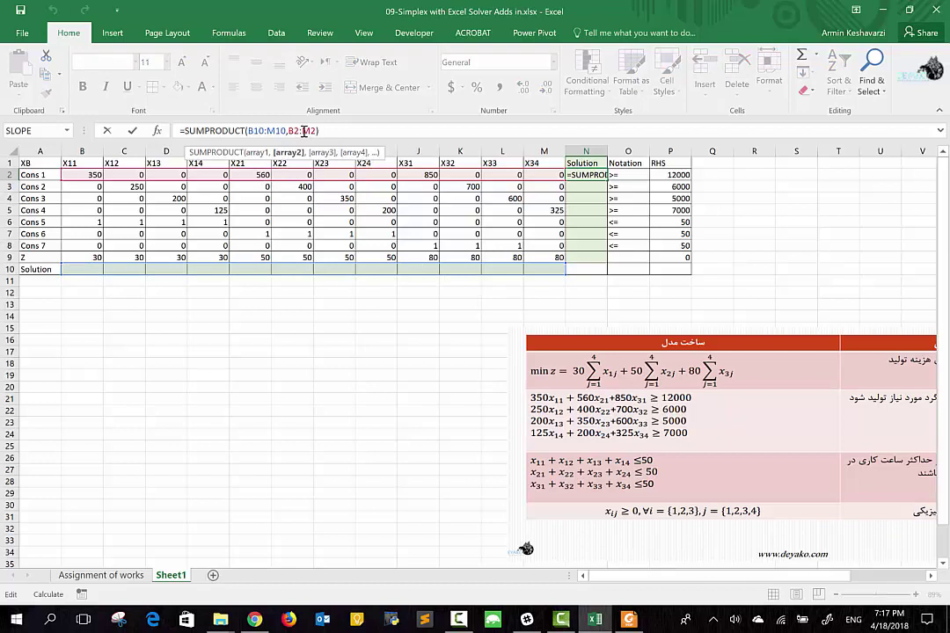
key(F4)
click(293, 130)
key(F4)
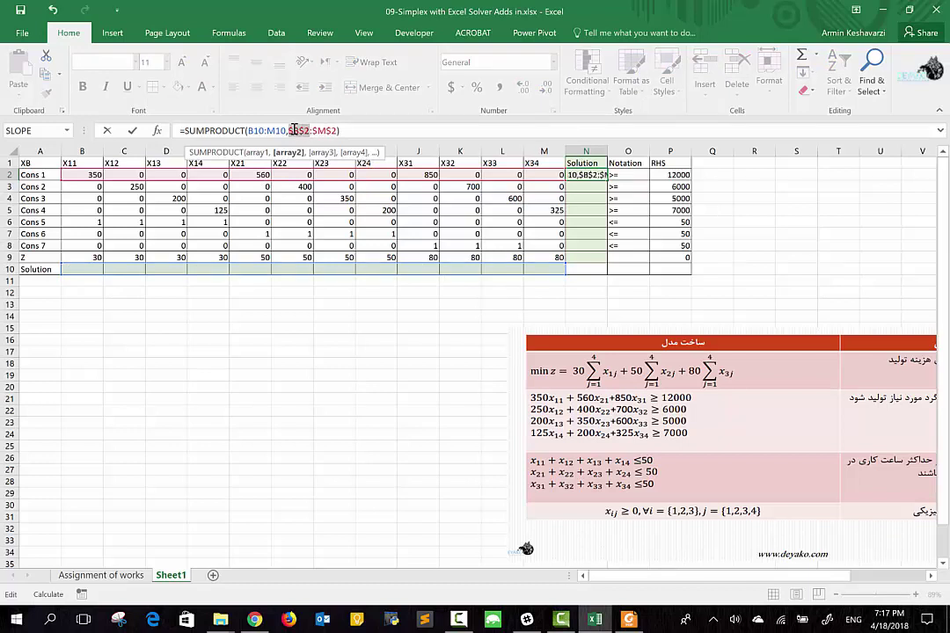
key(Return)
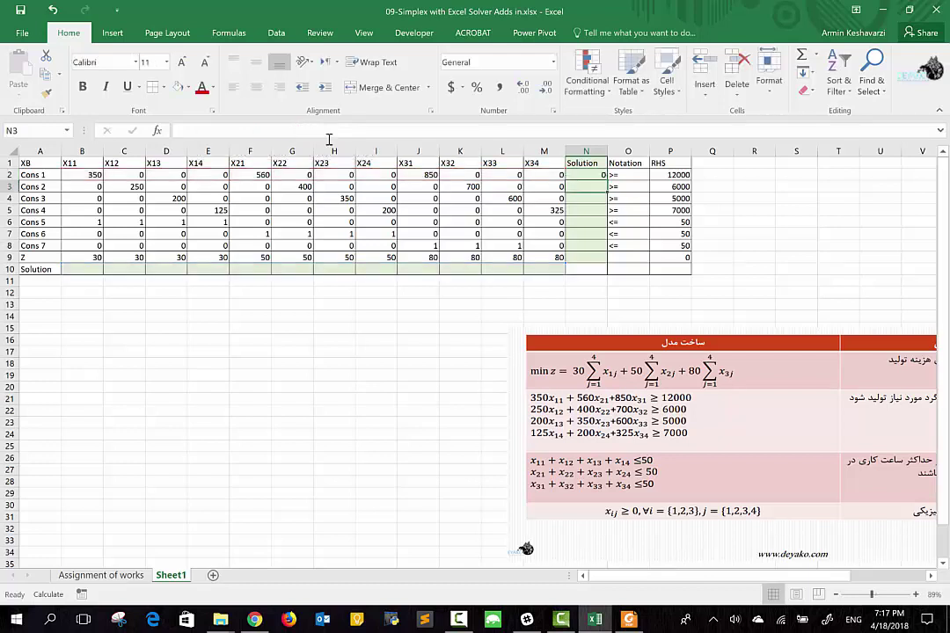
- Fill N2's SUMPRODUCT formula down through N8, then extend it into N9
click(597, 174)
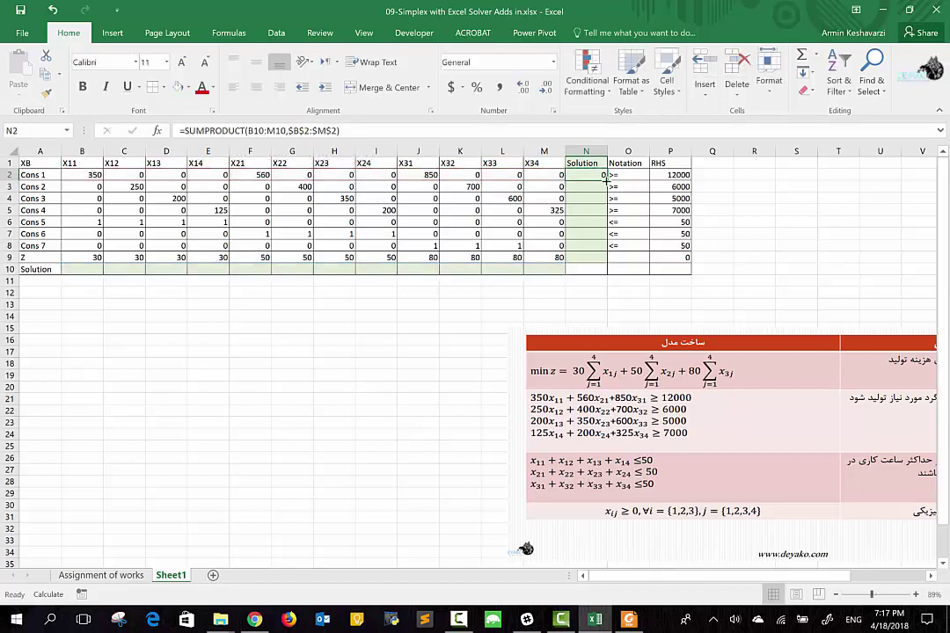
drag(597, 173, 599, 257)
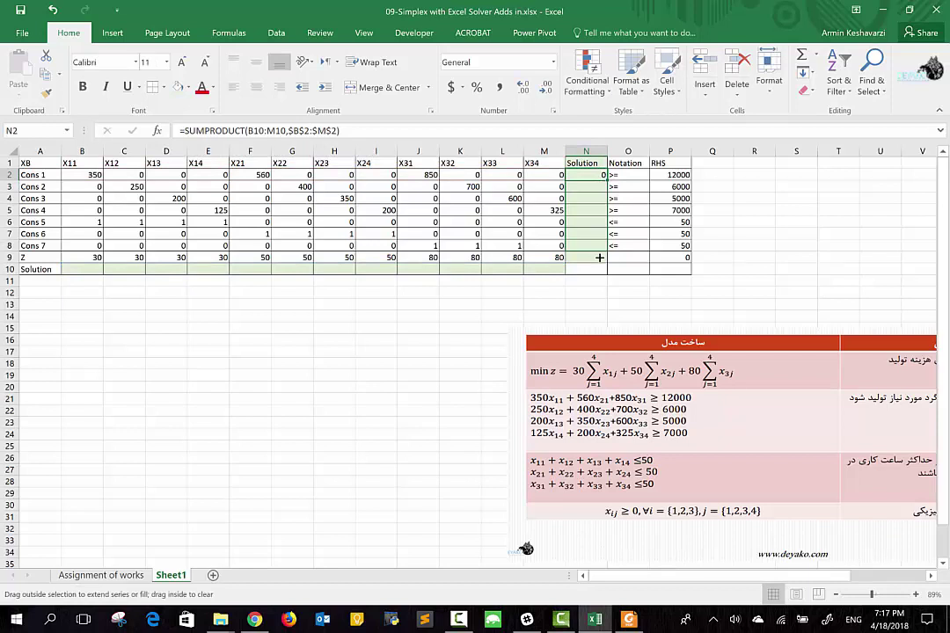
drag(598, 257, 599, 257)
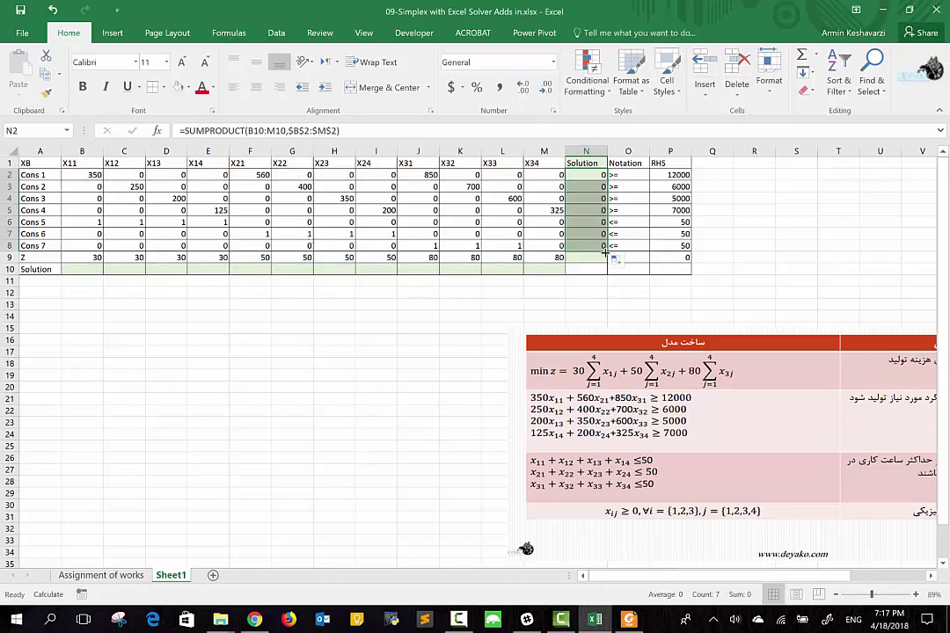
click(588, 257)
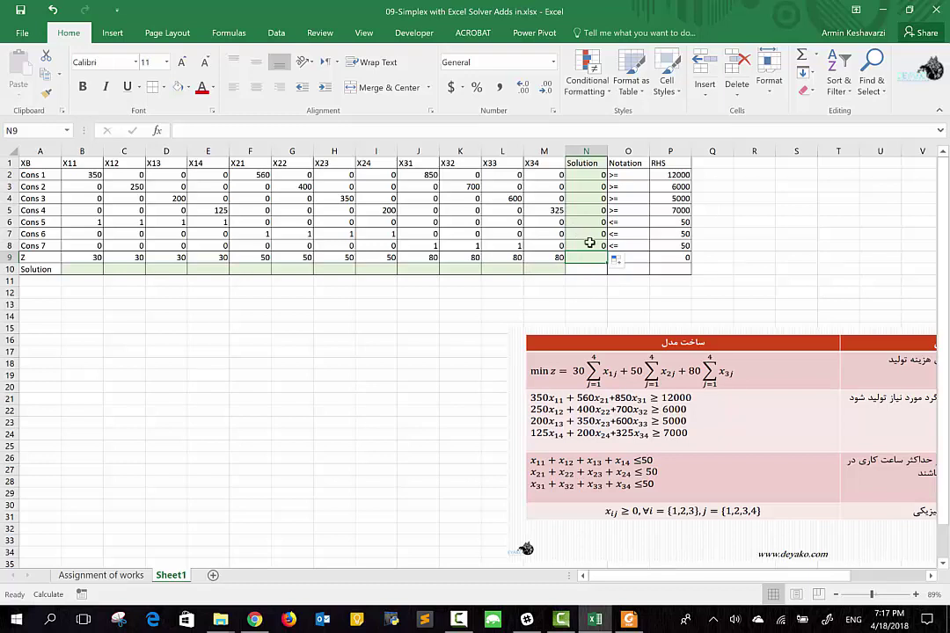
click(583, 245)
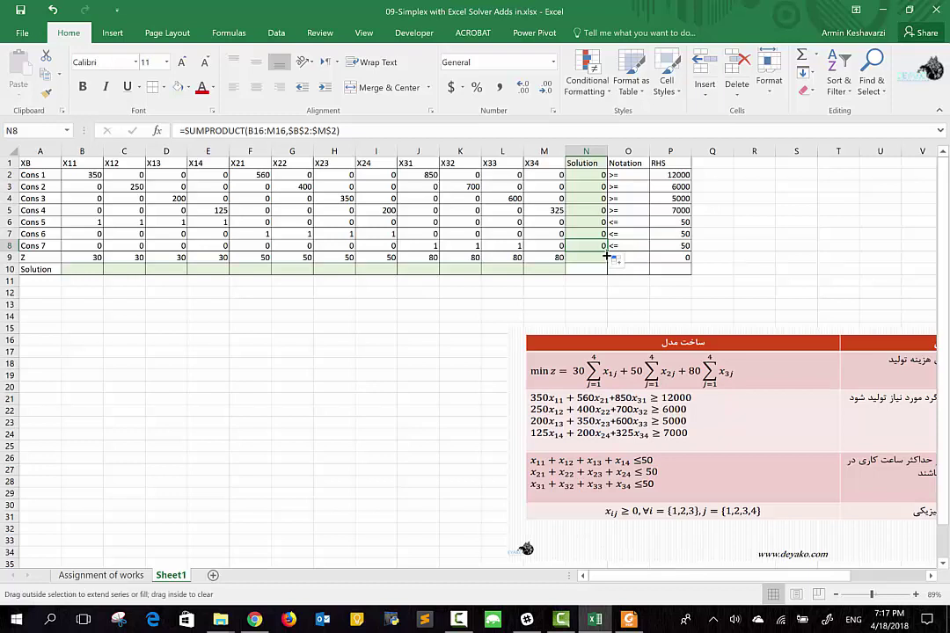
drag(607, 253, 606, 260)
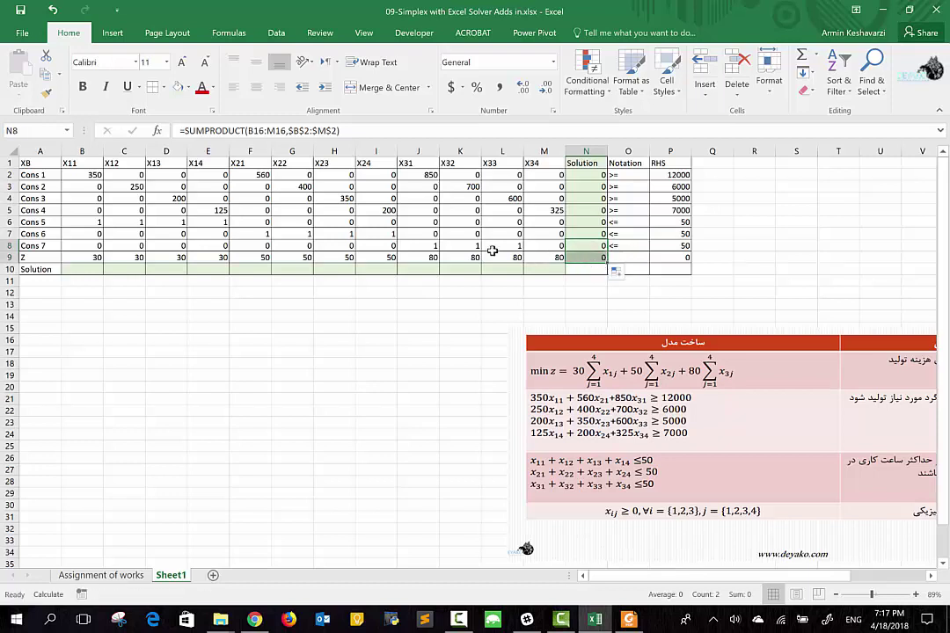
- Fill the objective cell N9 with light blue
click(81, 267)
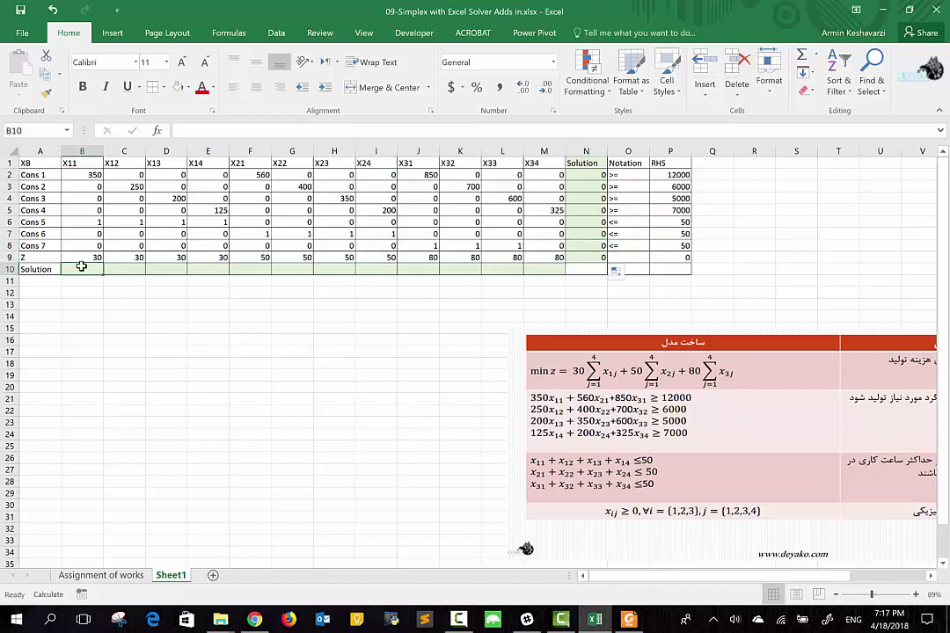
click(88, 257)
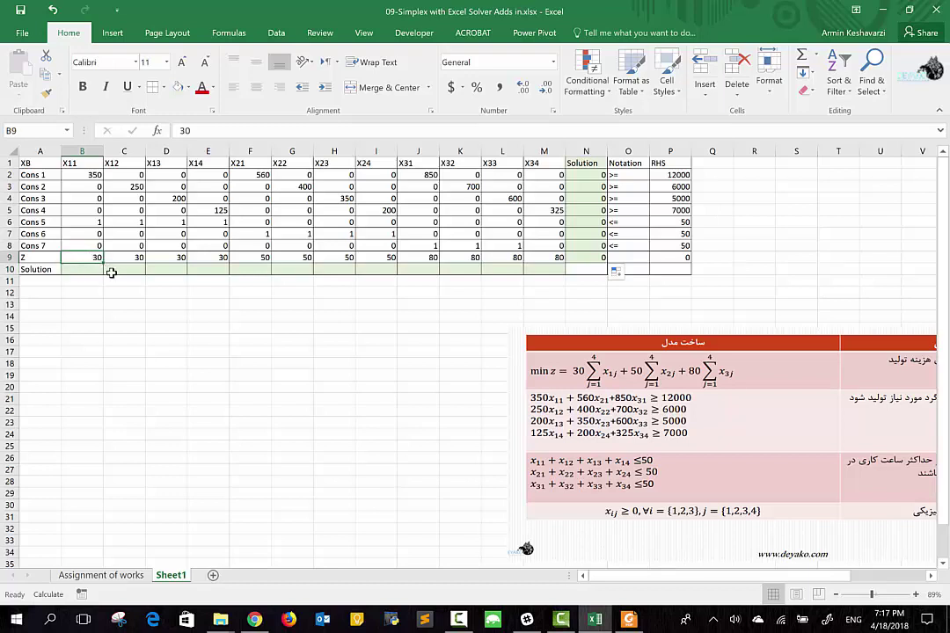
drag(87, 268, 545, 272)
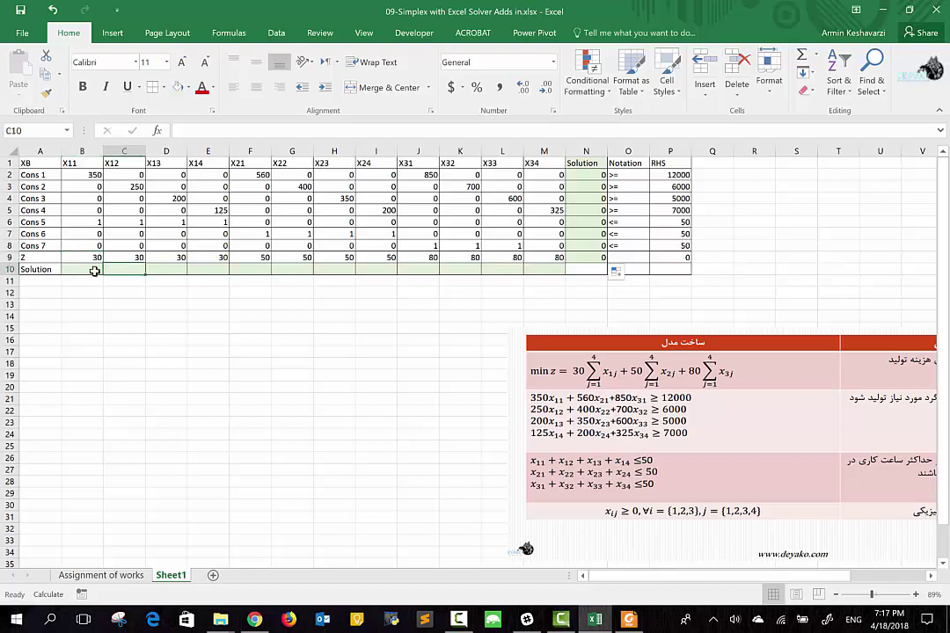
drag(81, 257, 552, 275)
click(580, 255)
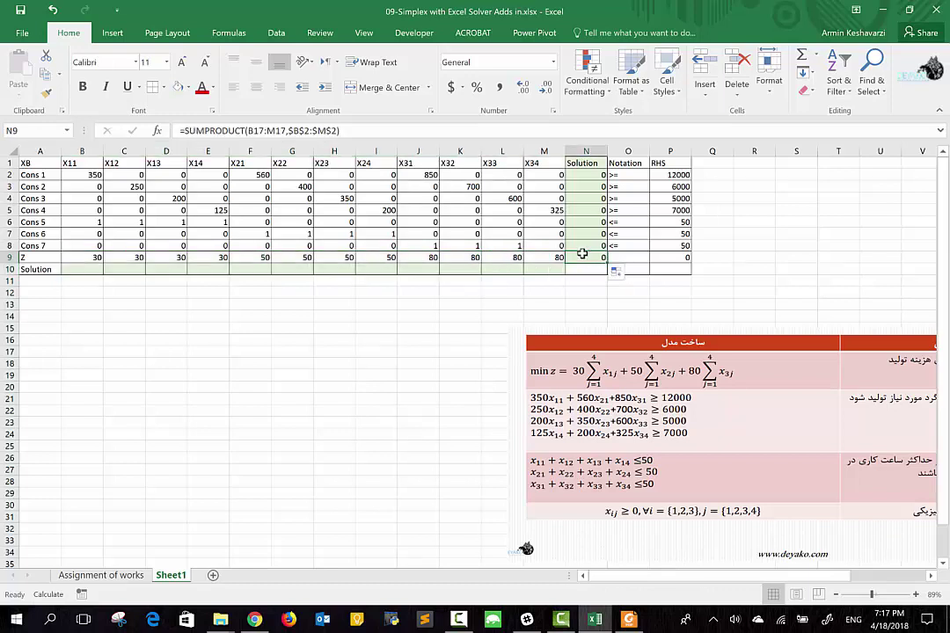
click(187, 87)
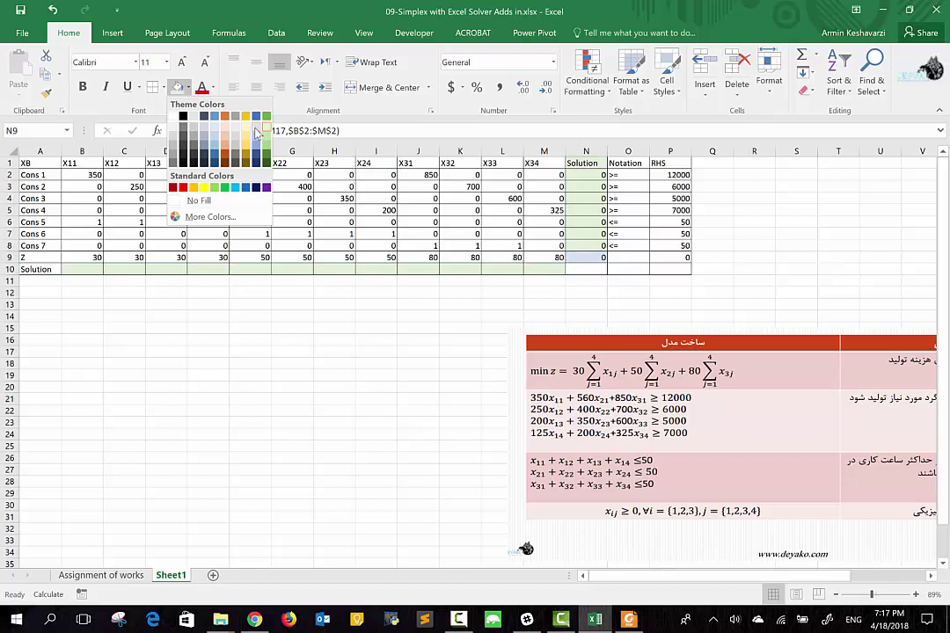
click(256, 136)
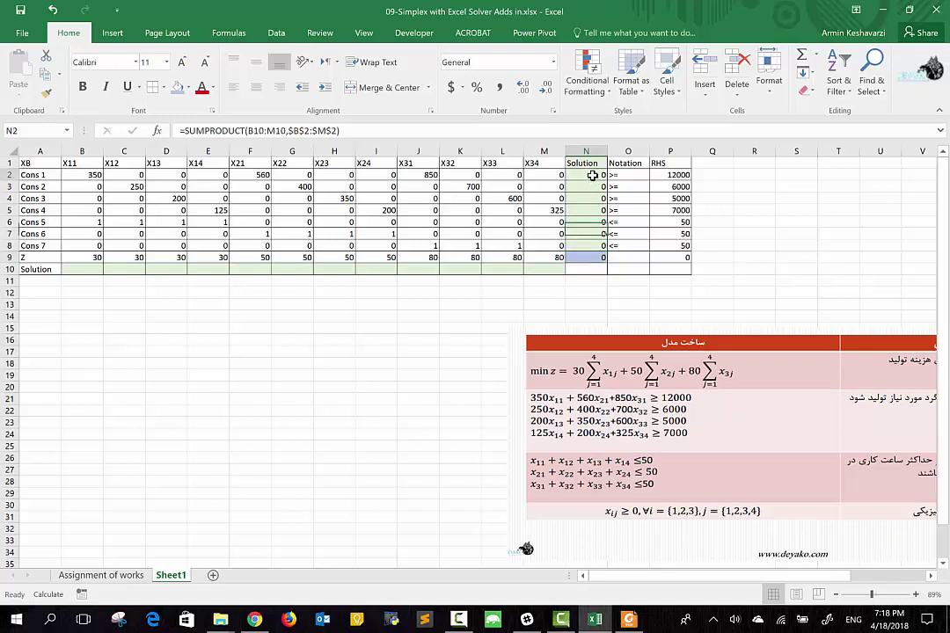
- Highlight constraint results N2:N8, right-hand sides P2:P8 and decision cells B10:M10, then select N9
drag(588, 179, 578, 252)
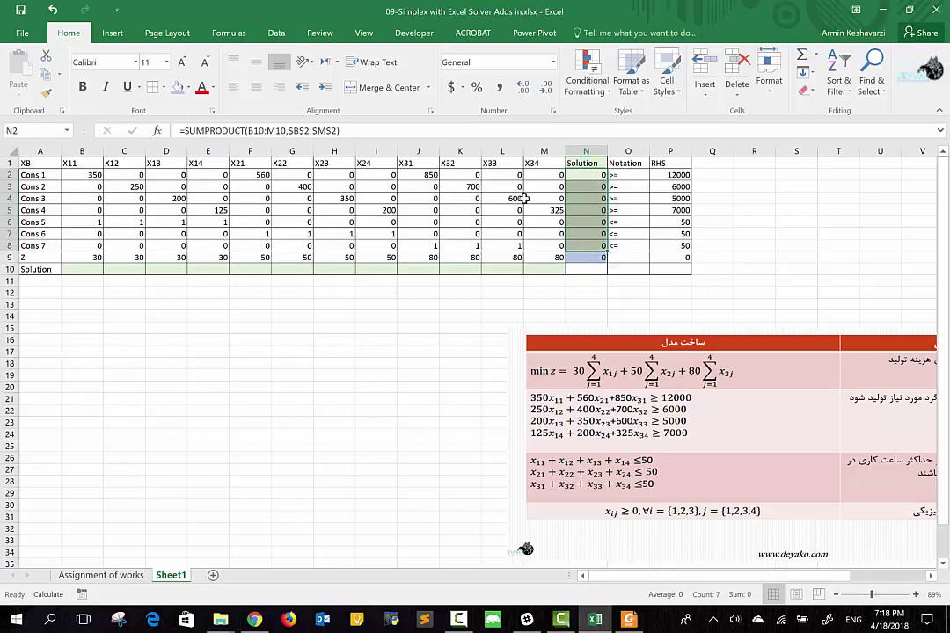
click(579, 257)
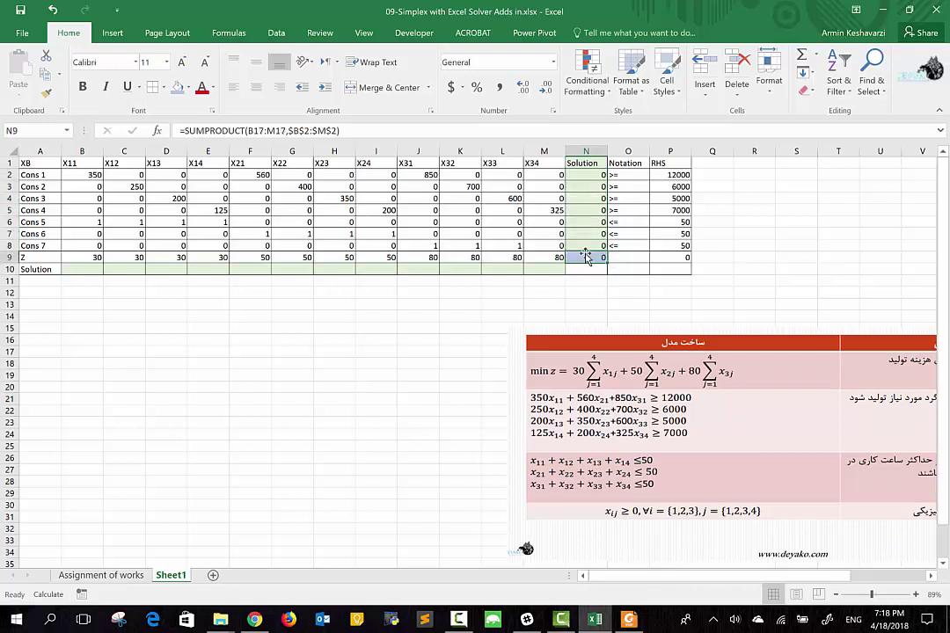
drag(600, 175, 583, 244)
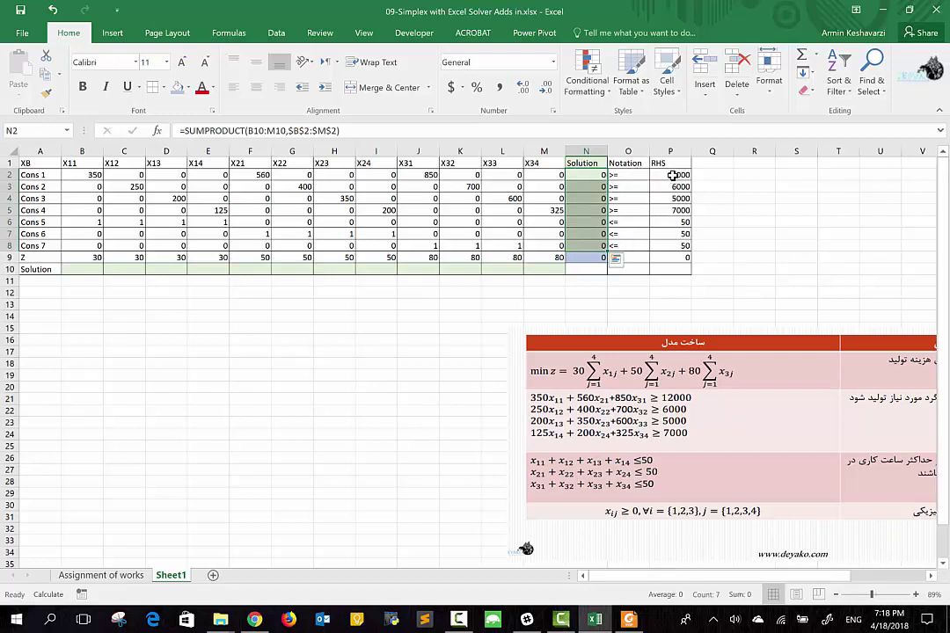
drag(672, 175, 657, 246)
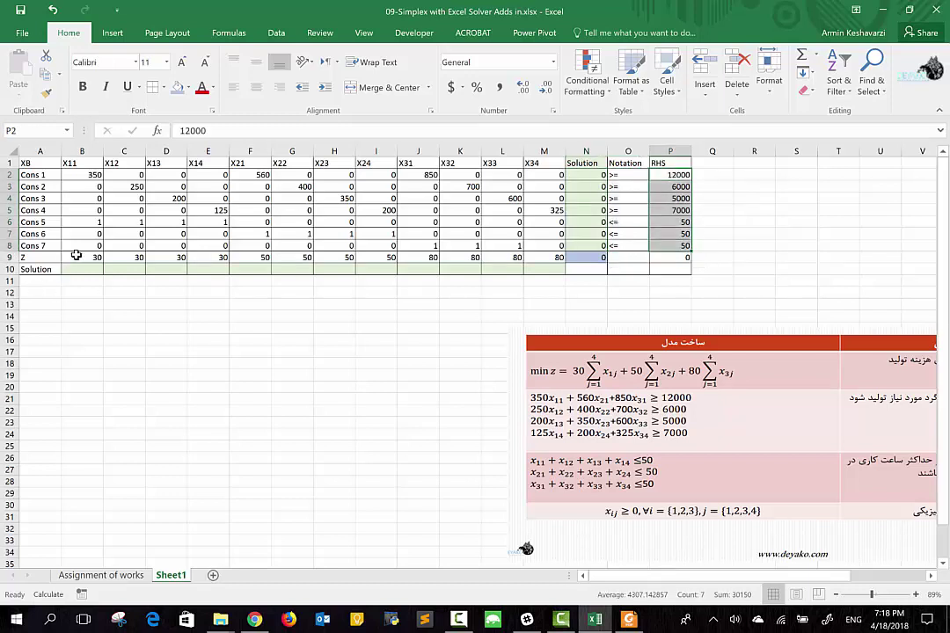
drag(78, 270, 547, 269)
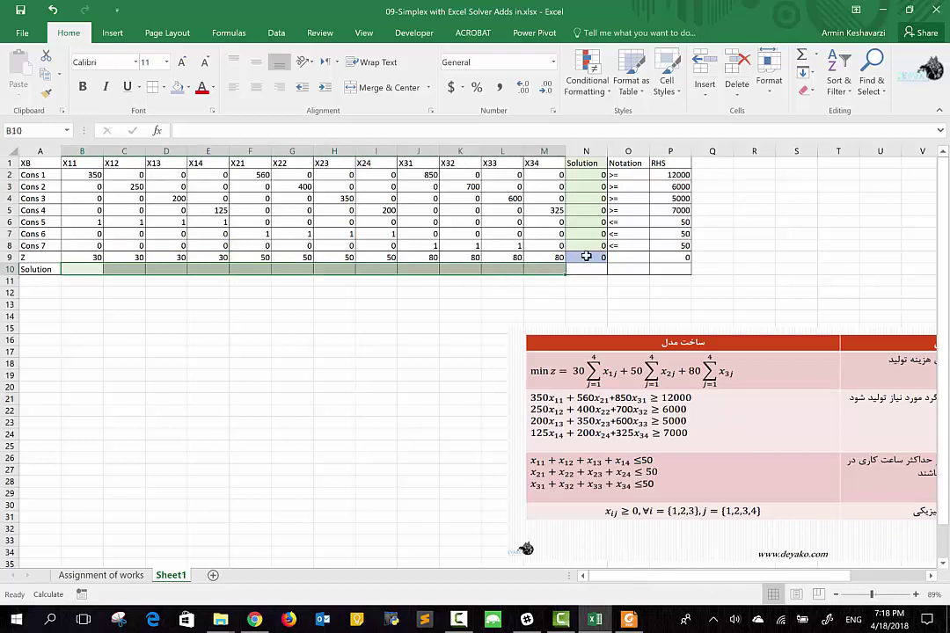
click(585, 256)
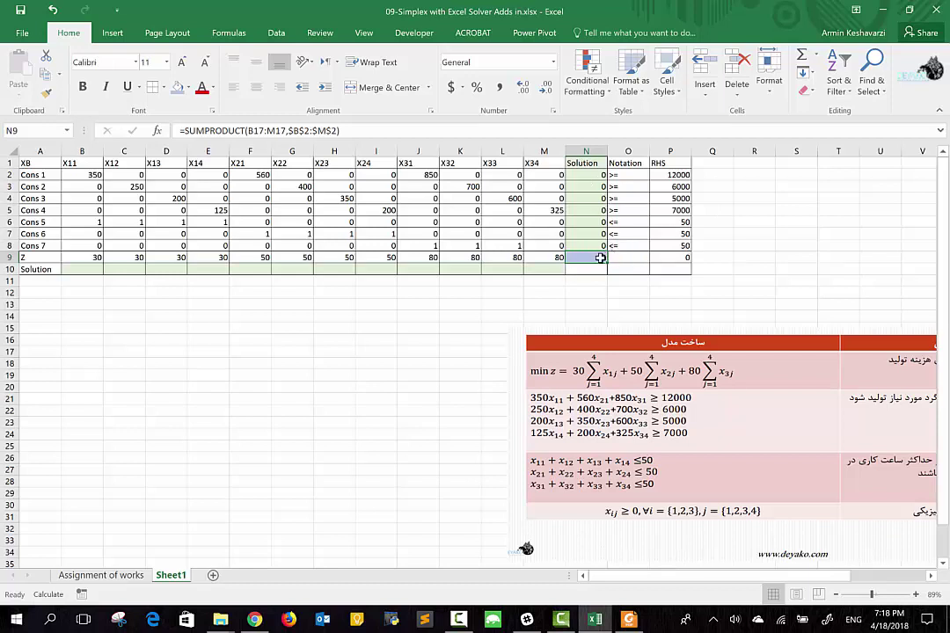
ctrl+click(584, 256)
- Tick Solver Add-in in the Excel Add-ins manager under File > Options > Add-ins
click(23, 33)
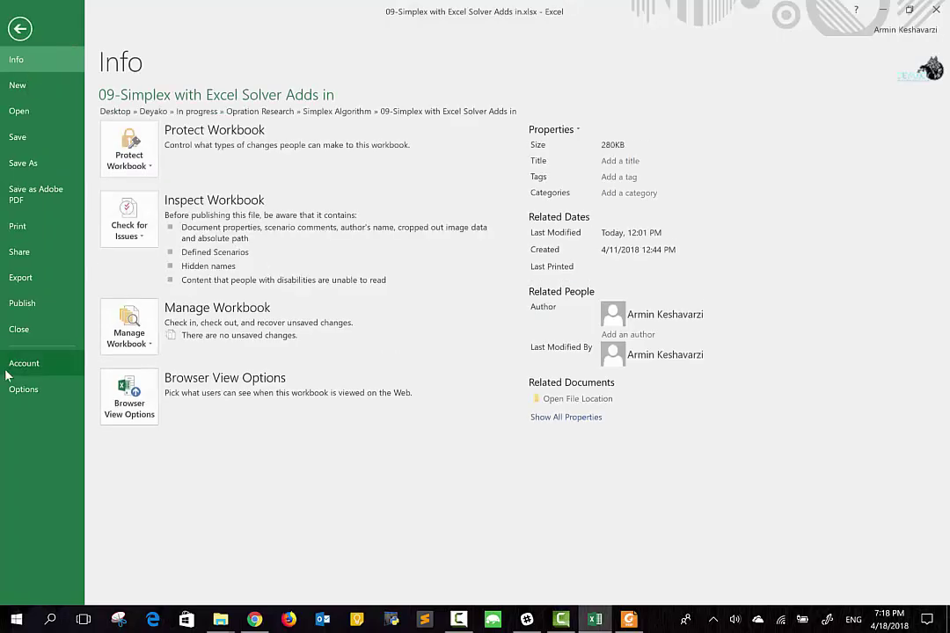
click(14, 387)
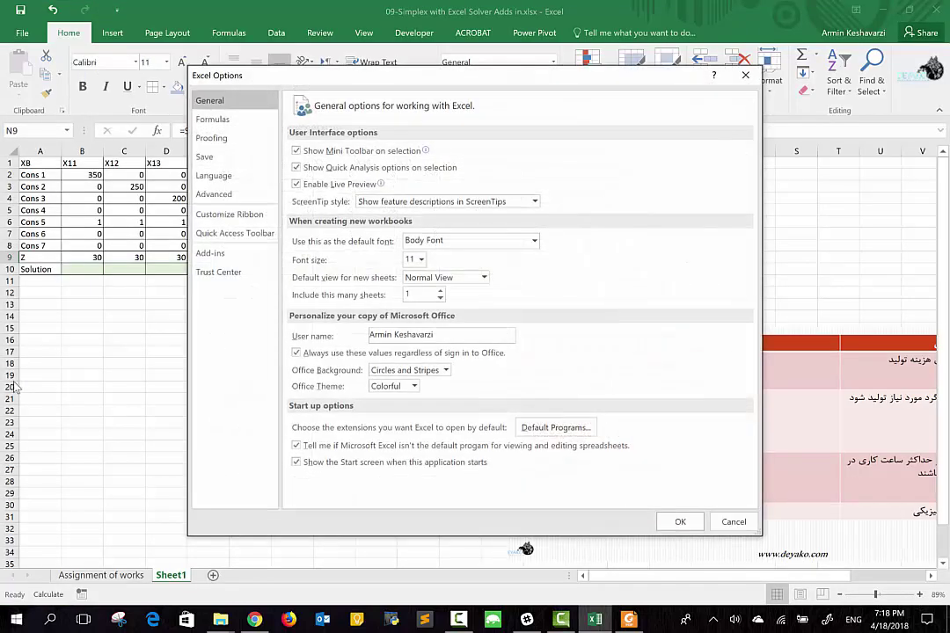
click(241, 257)
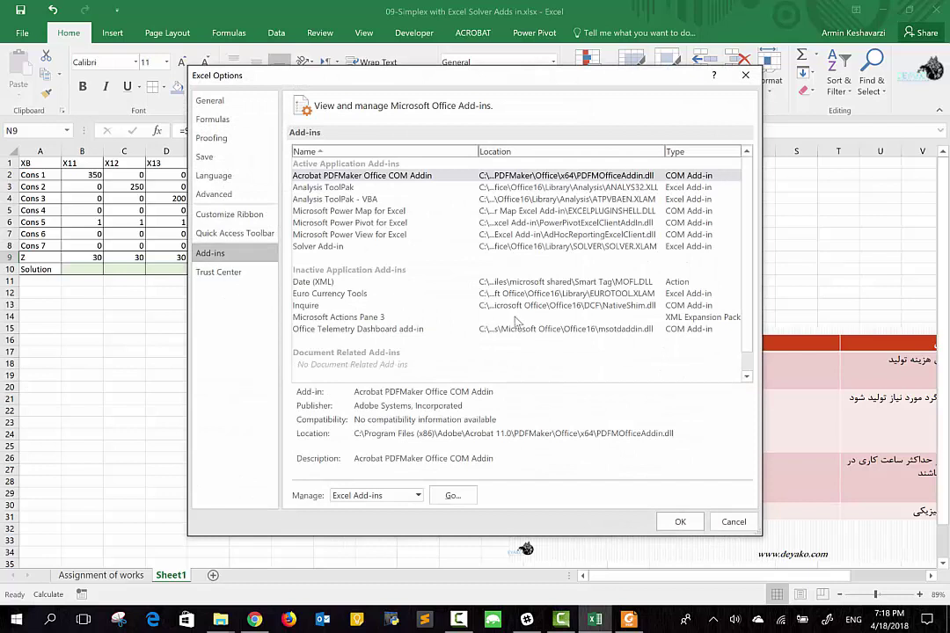
click(418, 497)
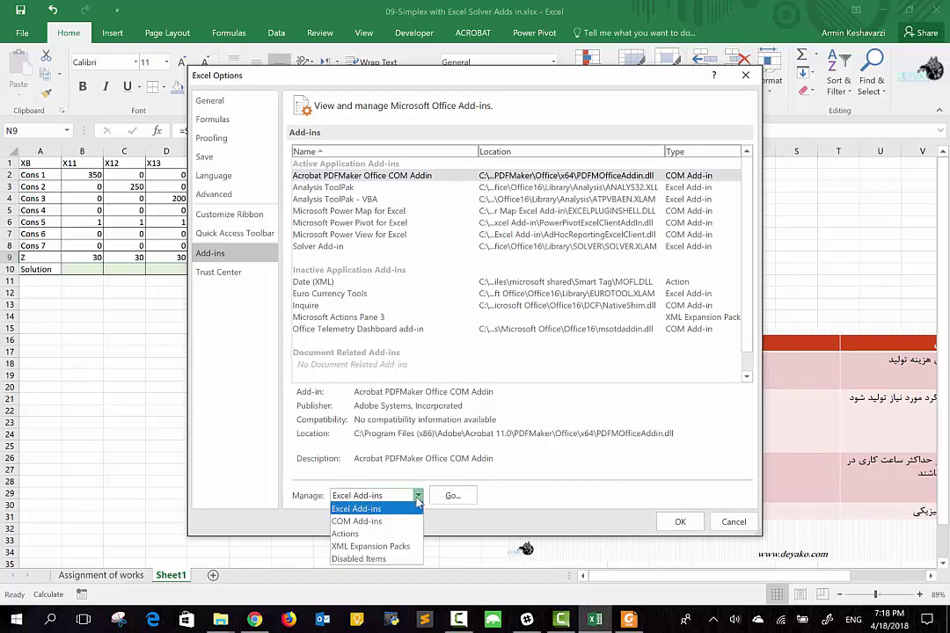
click(417, 507)
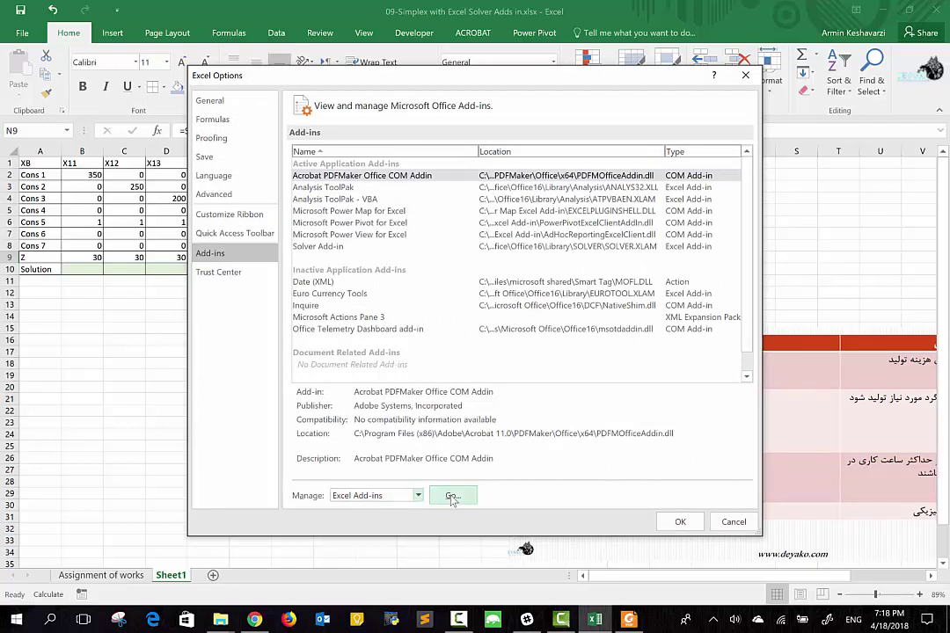
click(452, 496)
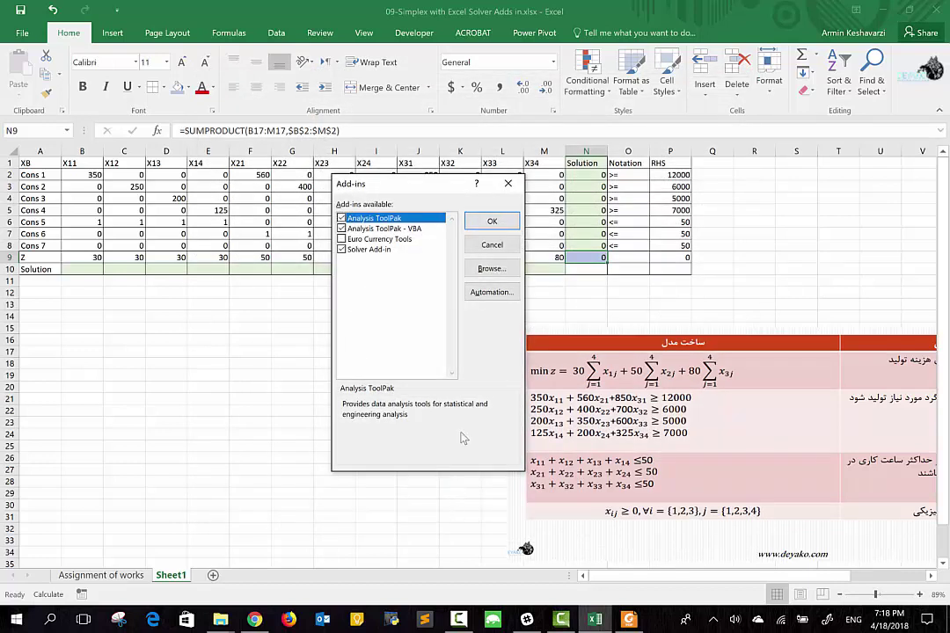
click(343, 253)
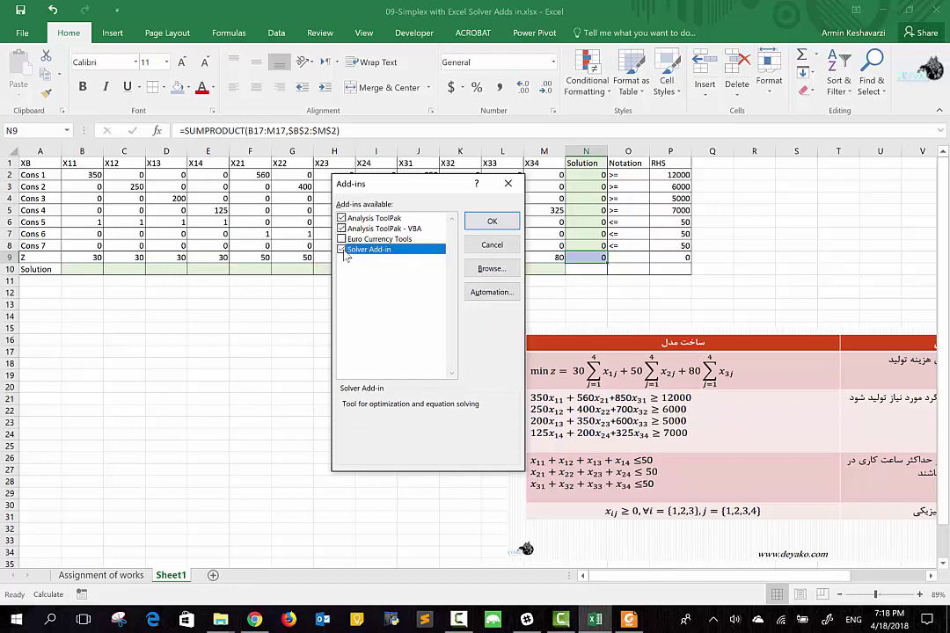
click(491, 222)
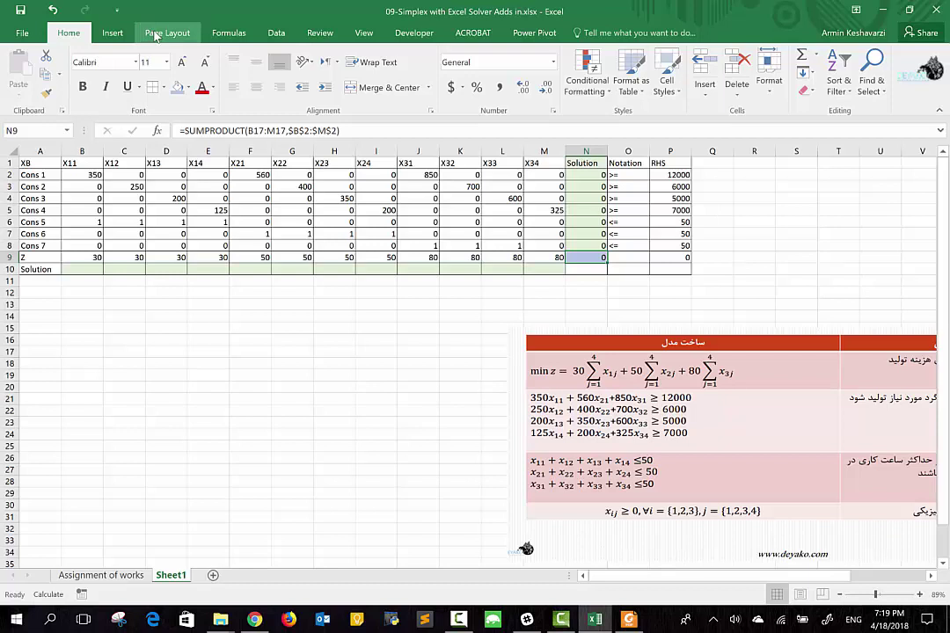
- In Solver Parameters, set objective $N$9 to Min with variable cells $B$10:$M$10
click(229, 32)
click(270, 33)
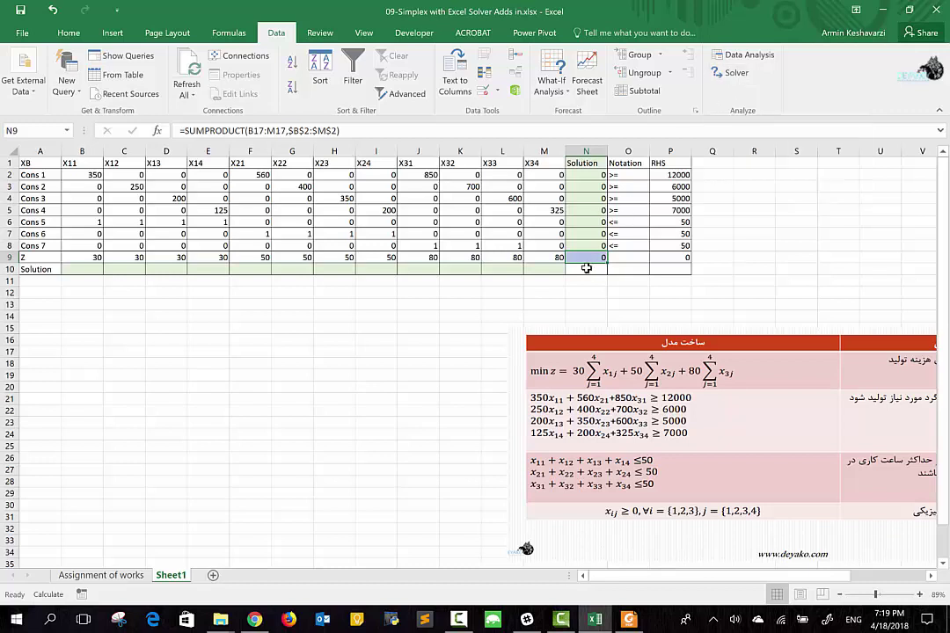
click(734, 74)
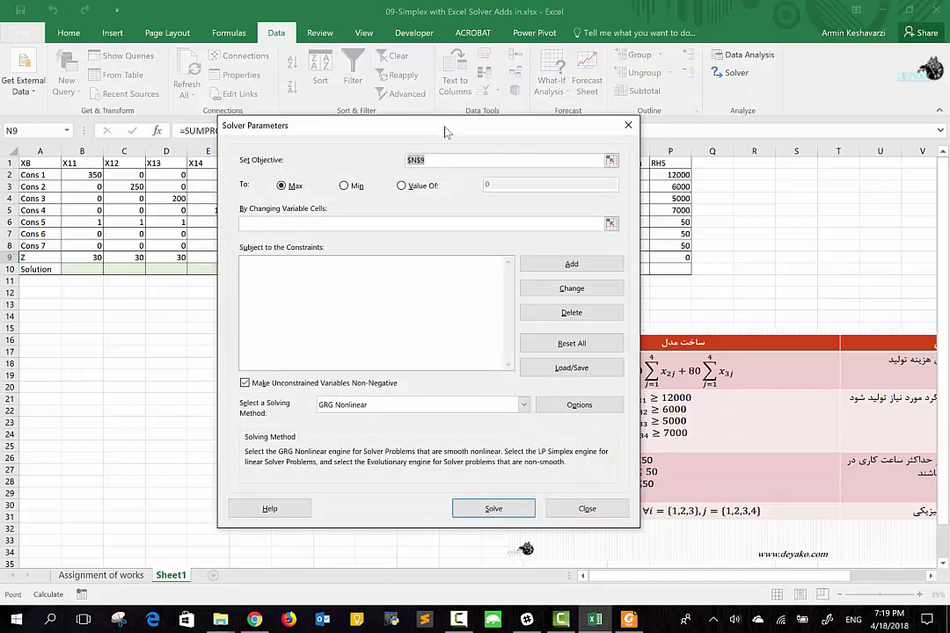
drag(445, 132, 280, 162)
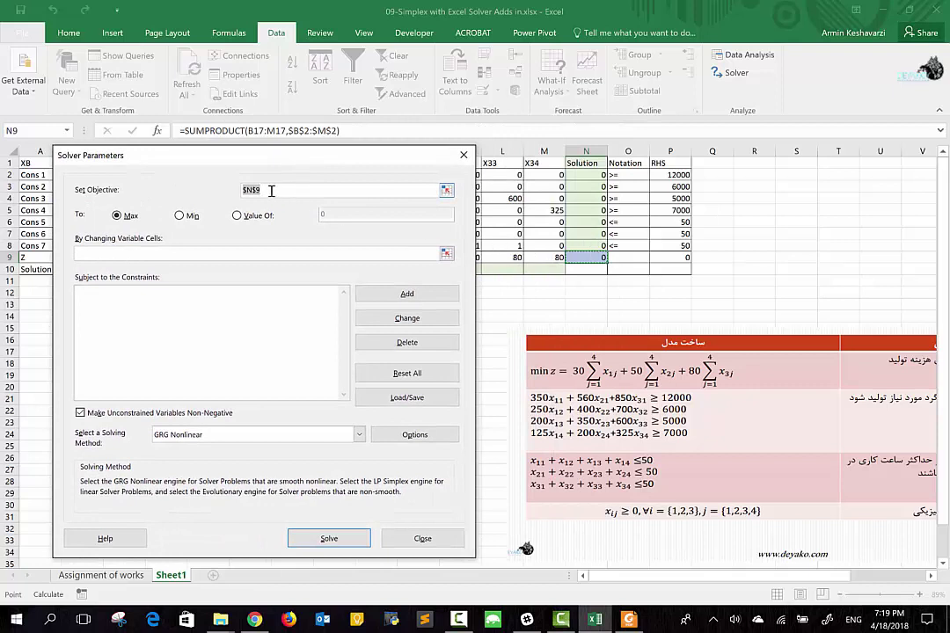
key(BackSpace)
click(588, 256)
click(181, 216)
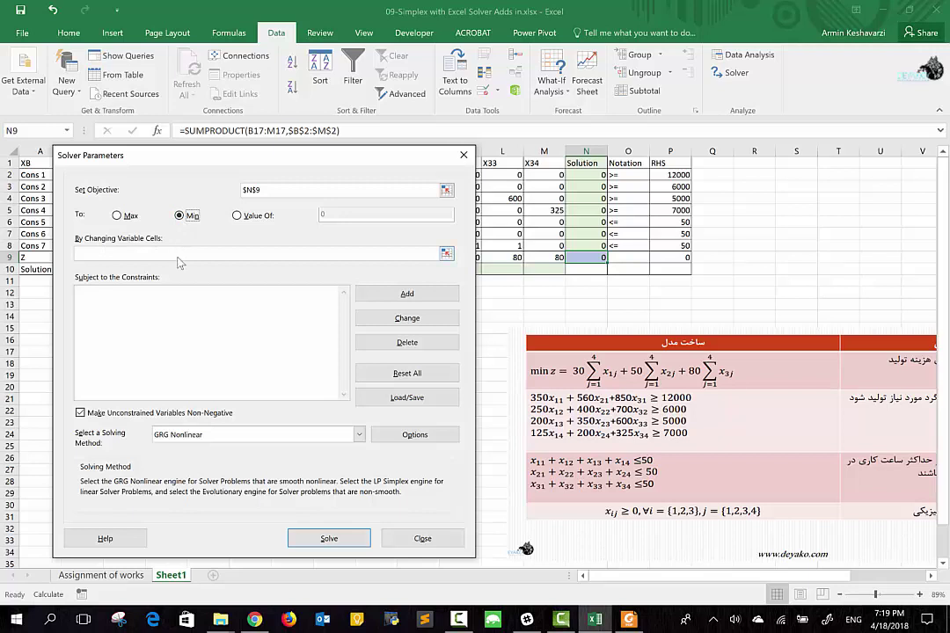
mouse_move(280, 160)
mouse_down()
mouse_move(759, 166)
mouse_move(667, 317)
mouse_up()
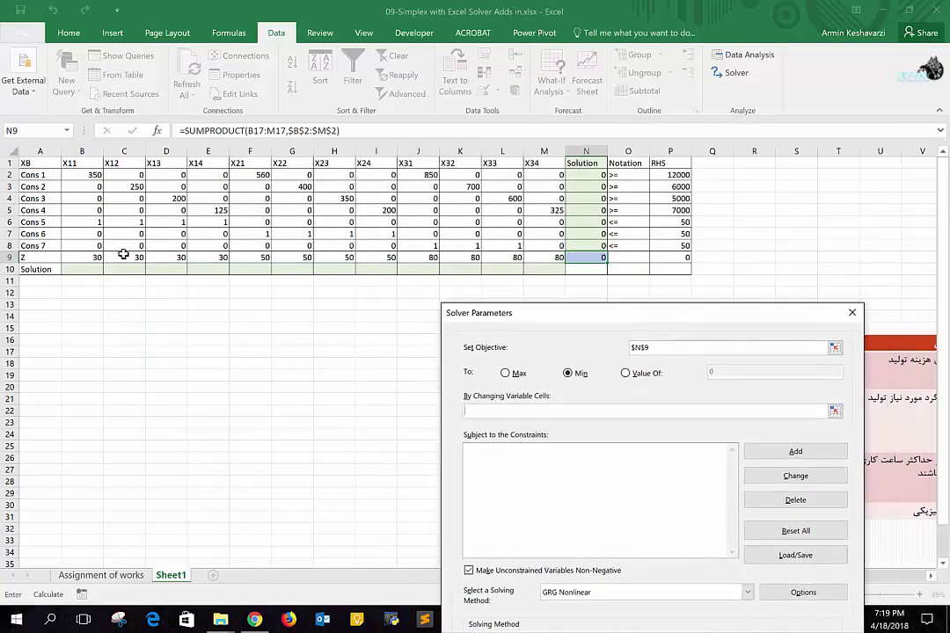
mouse_move(88, 269)
mouse_down()
mouse_move(534, 269)
mouse_move(343, 192)
mouse_move(302, 204)
mouse_up()
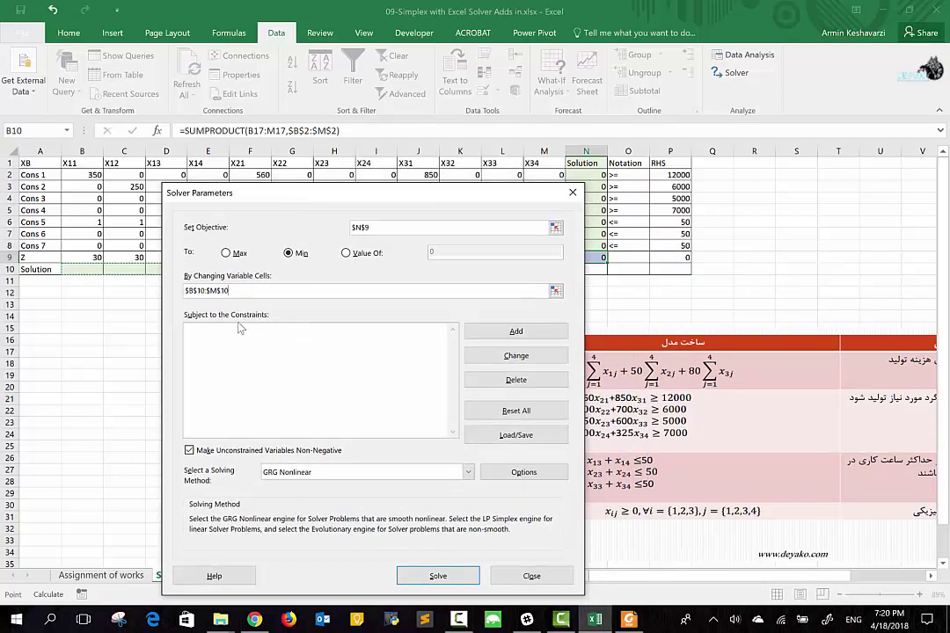
- Add the Solver constraint $N$2:$N$5 >= $P$2:$P$5
click(499, 337)
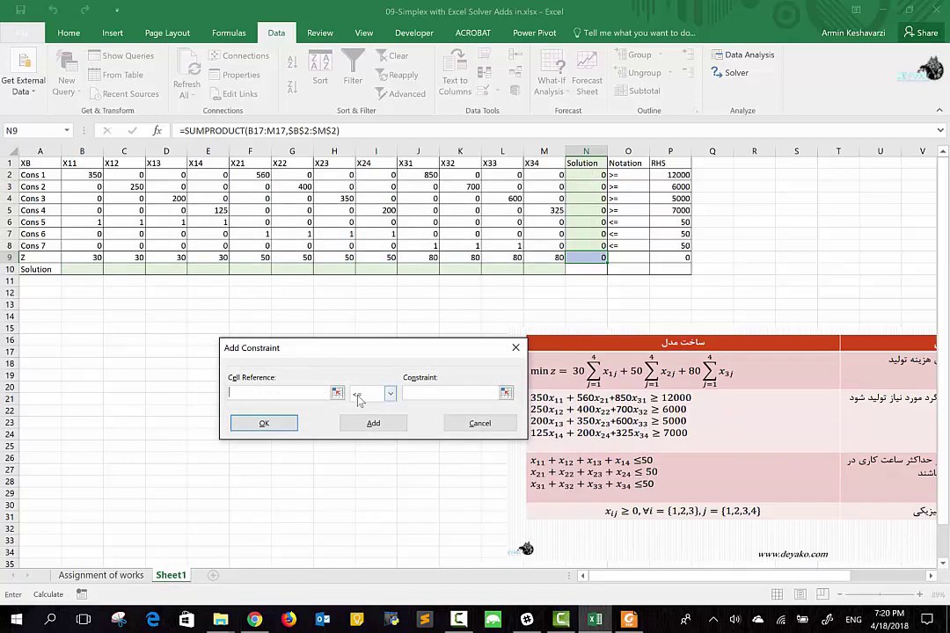
click(389, 397)
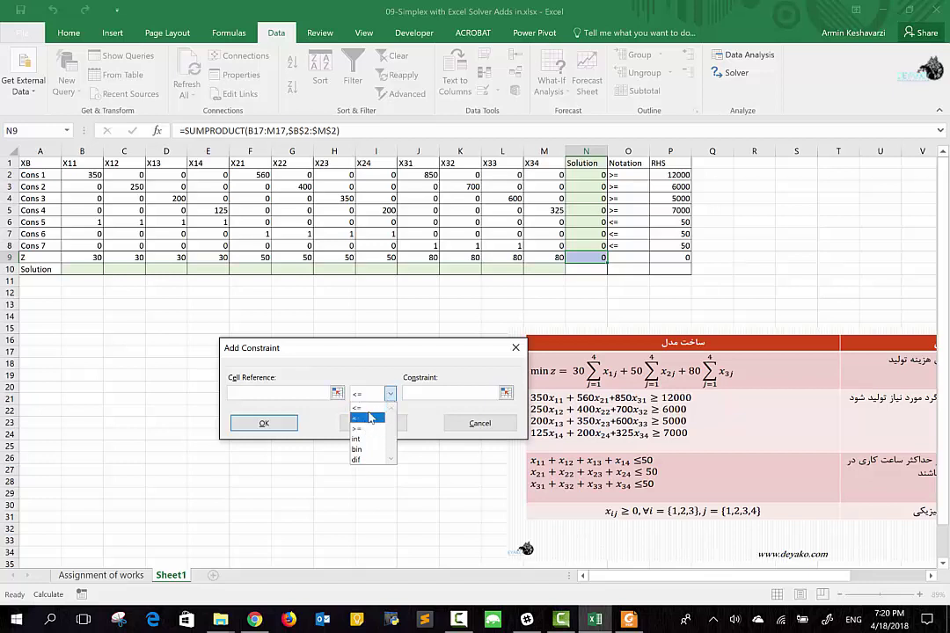
click(312, 393)
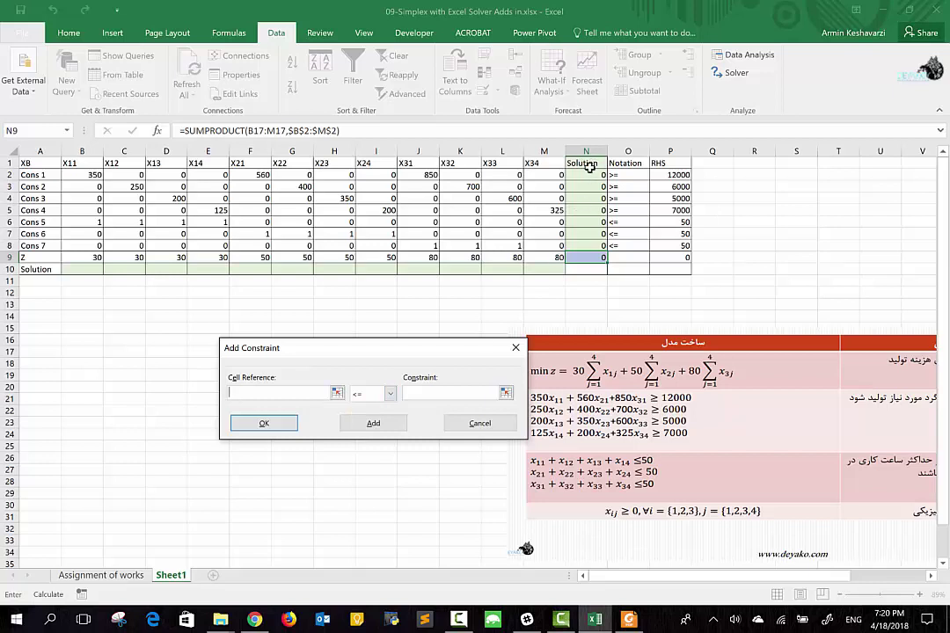
drag(588, 174, 584, 212)
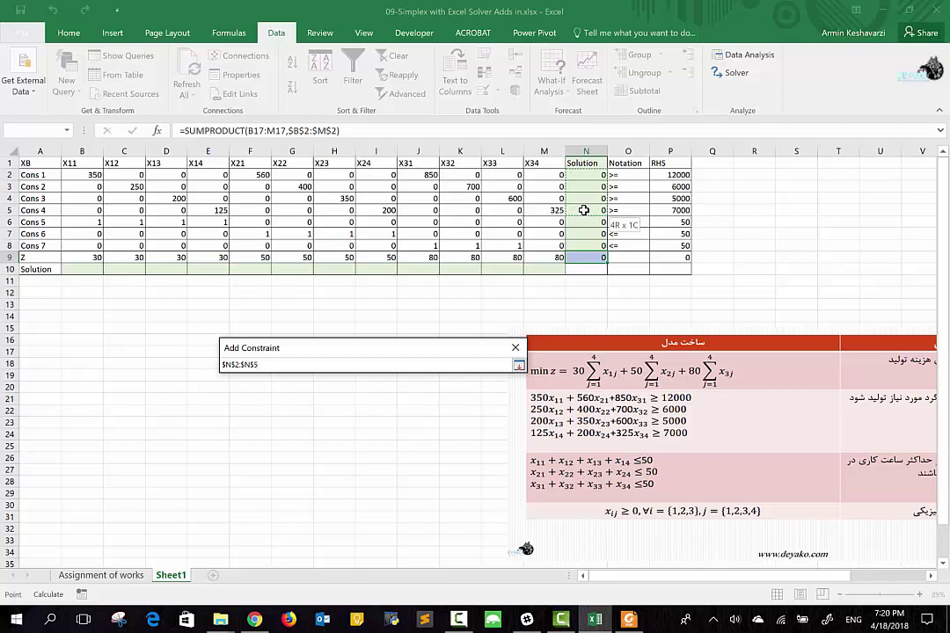
drag(584, 210, 584, 211)
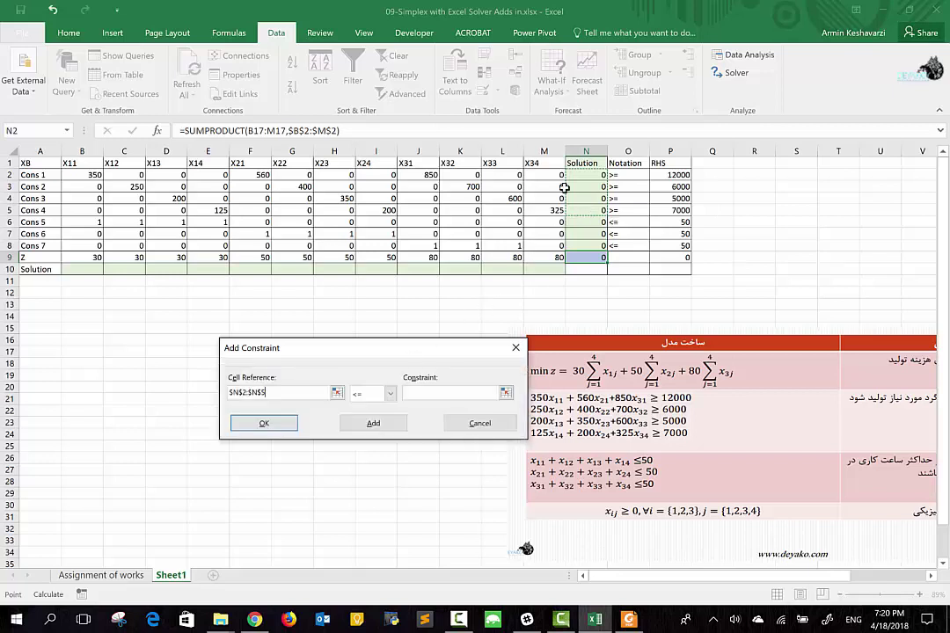
click(389, 394)
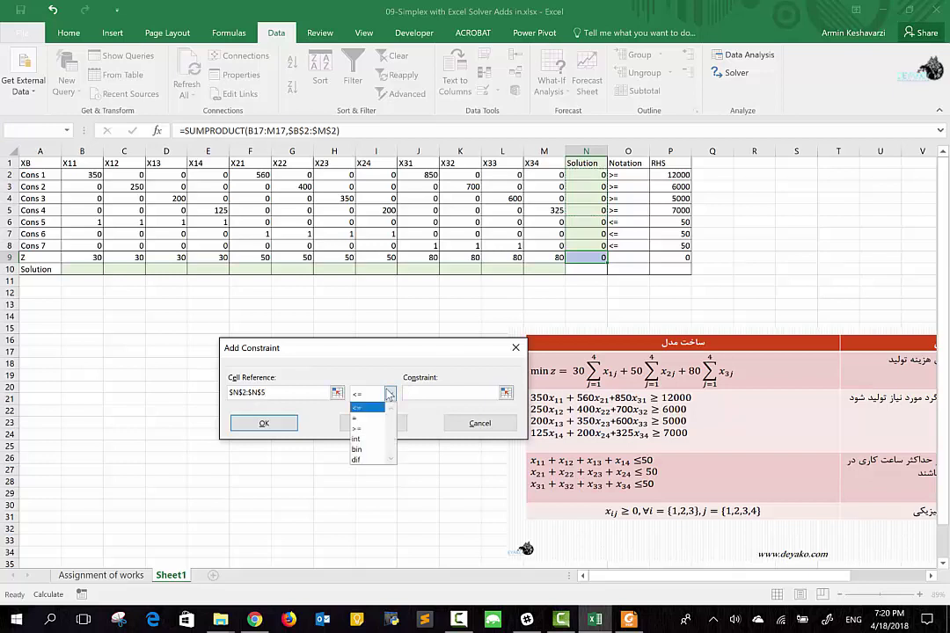
click(367, 429)
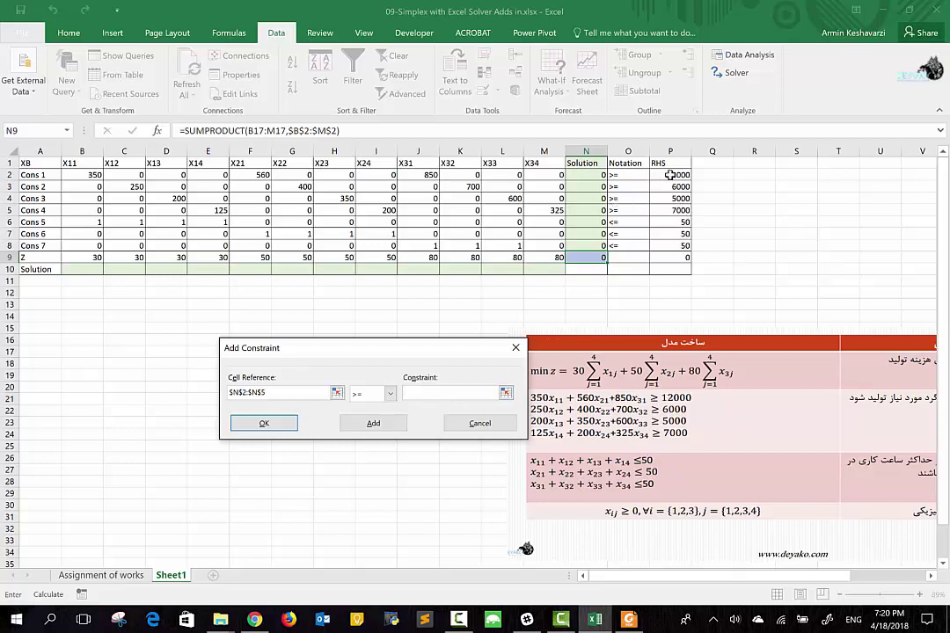
drag(670, 176, 660, 208)
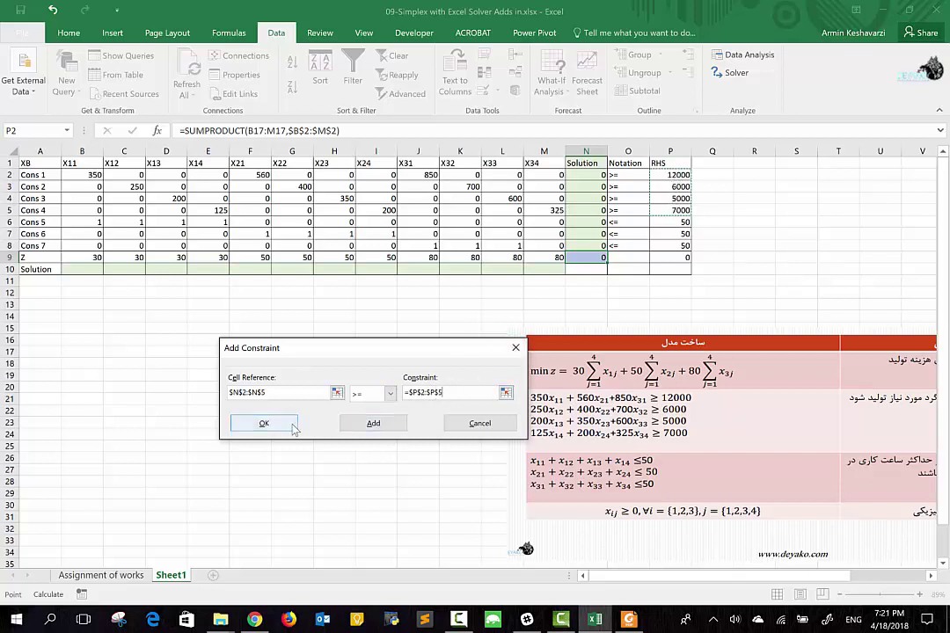
- Save the N2:N5 >= P2:P5 constraint, then add $N$6:$N$8 <= $P$6:$P$8 to cap worker hours
click(370, 427)
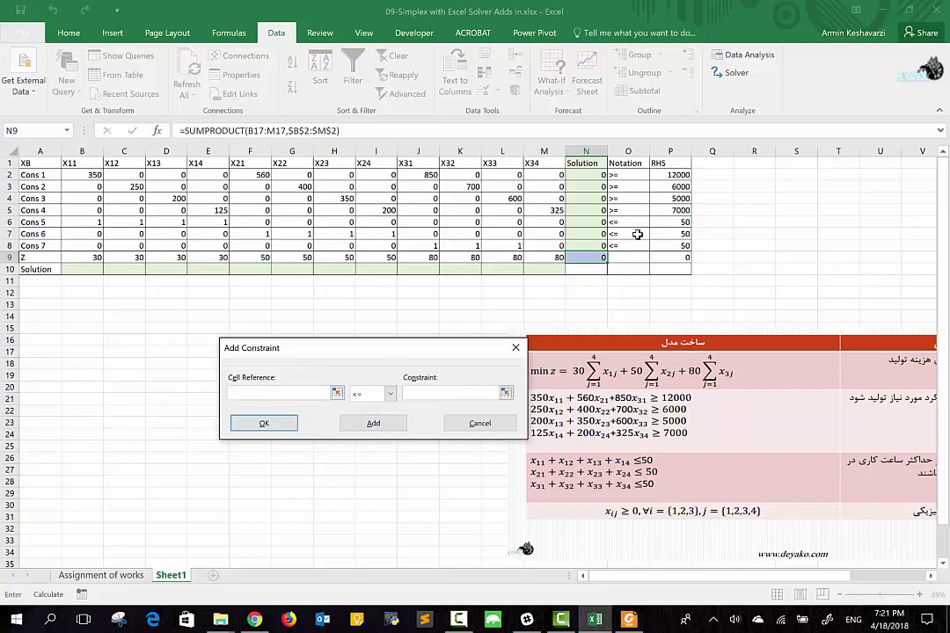
drag(597, 222, 594, 245)
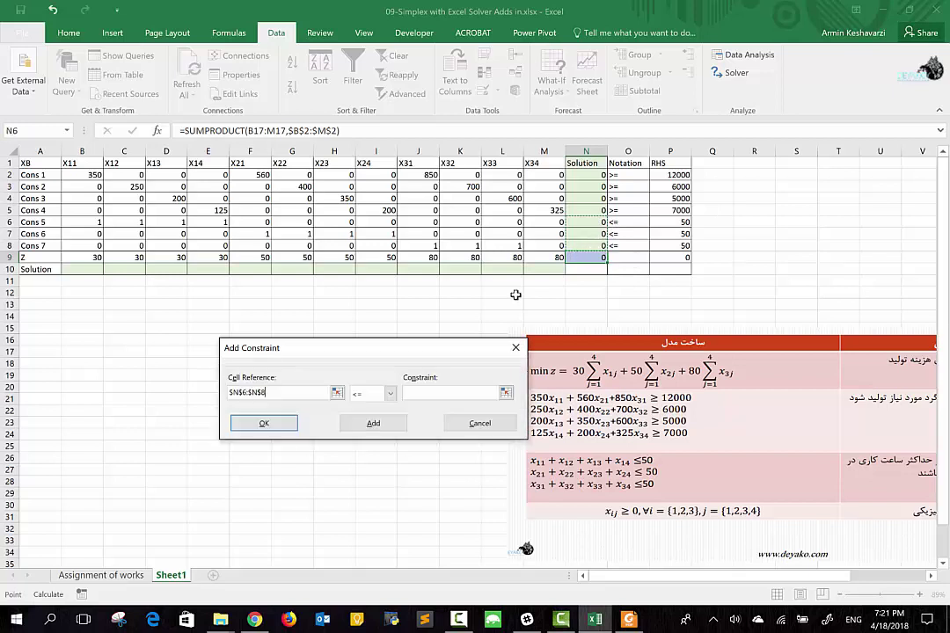
click(392, 397)
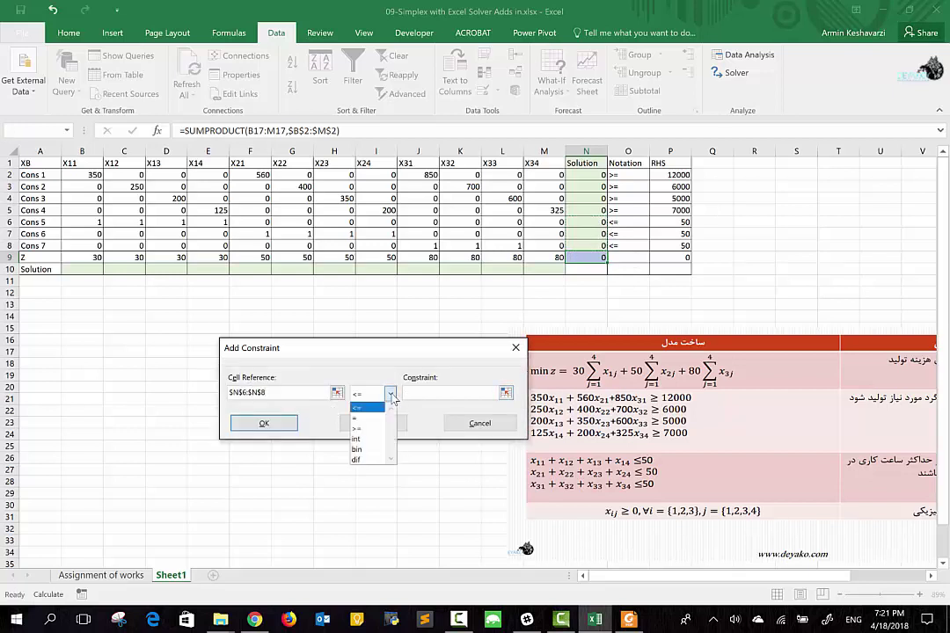
click(391, 400)
click(414, 398)
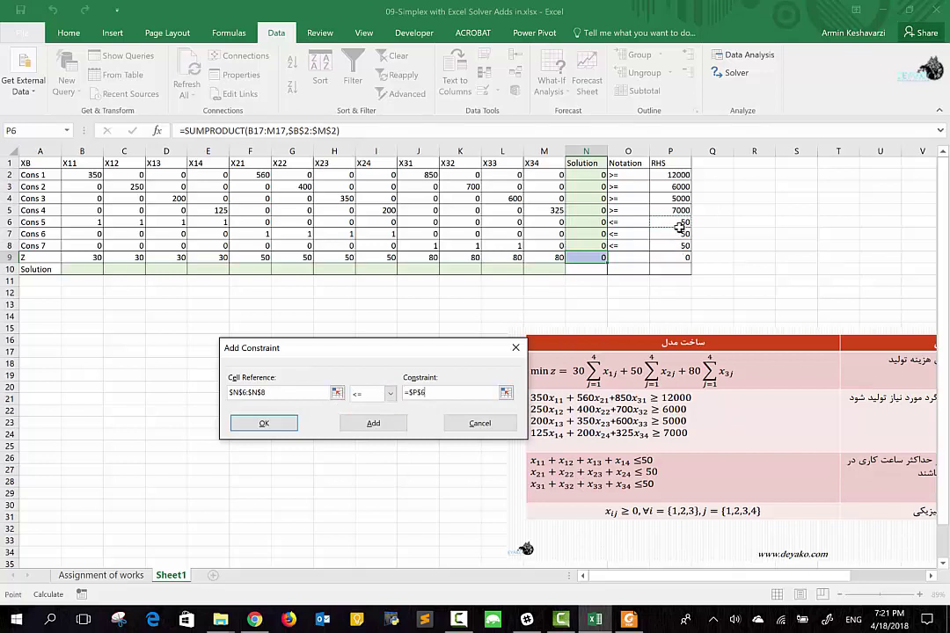
drag(680, 226, 673, 250)
click(275, 428)
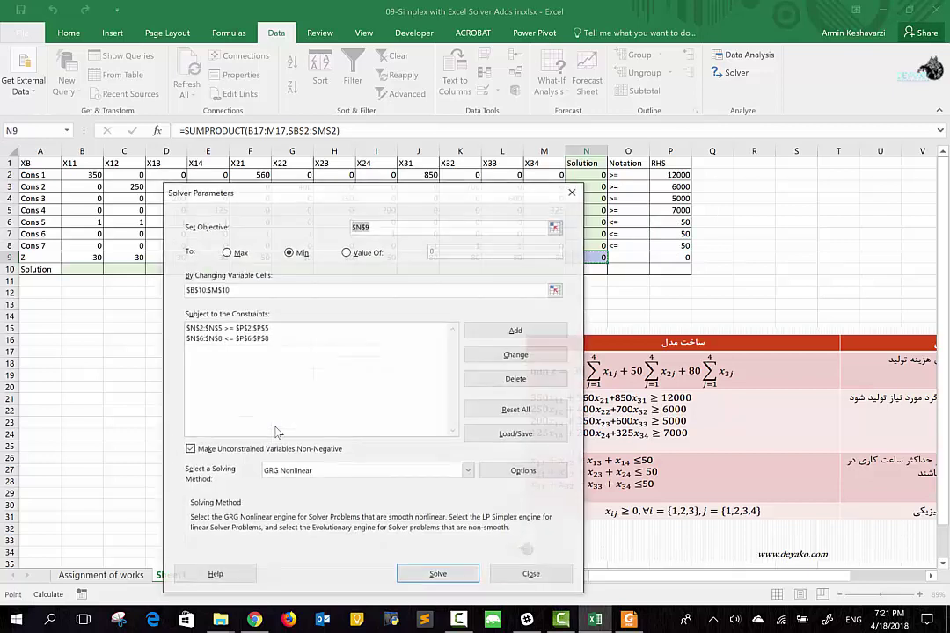
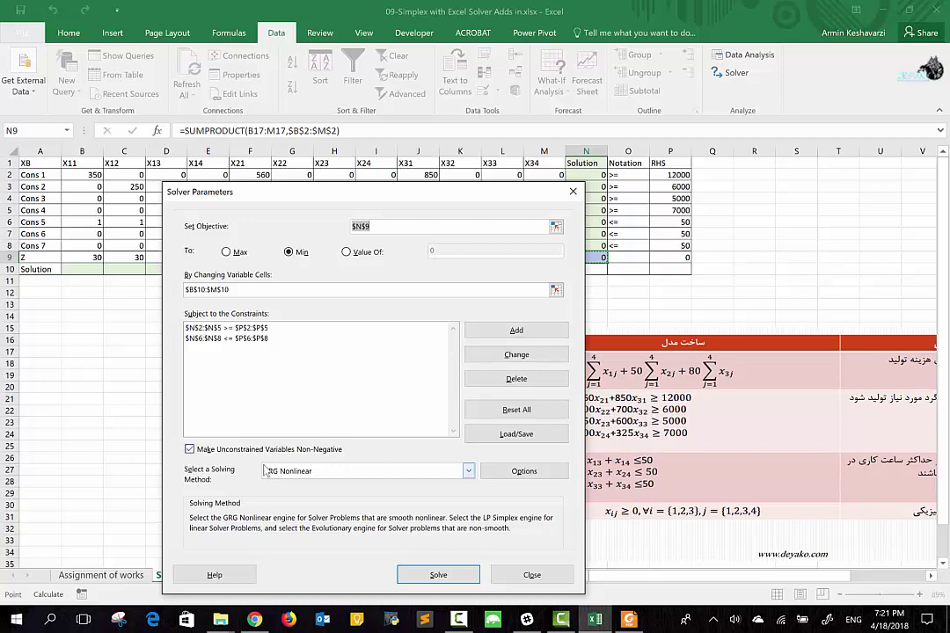
- Run Solver with the Simplex LP solving method, which finds no feasible solution
click(424, 475)
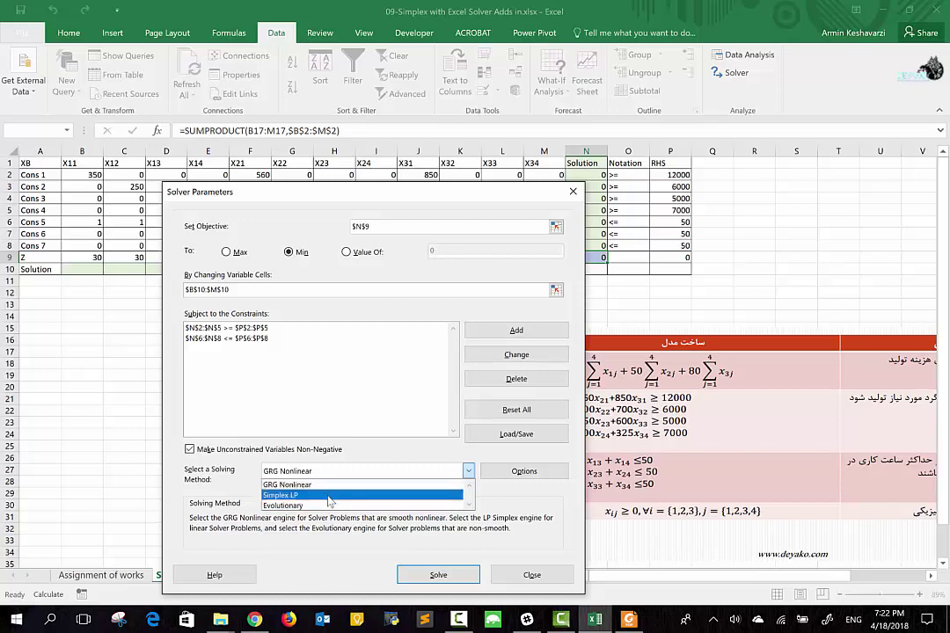
click(329, 497)
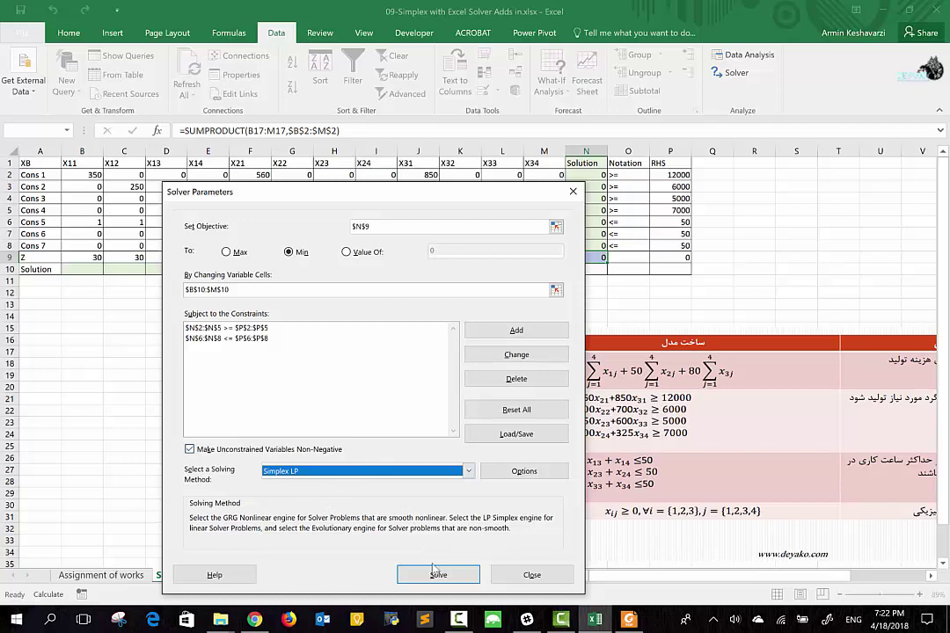
click(434, 573)
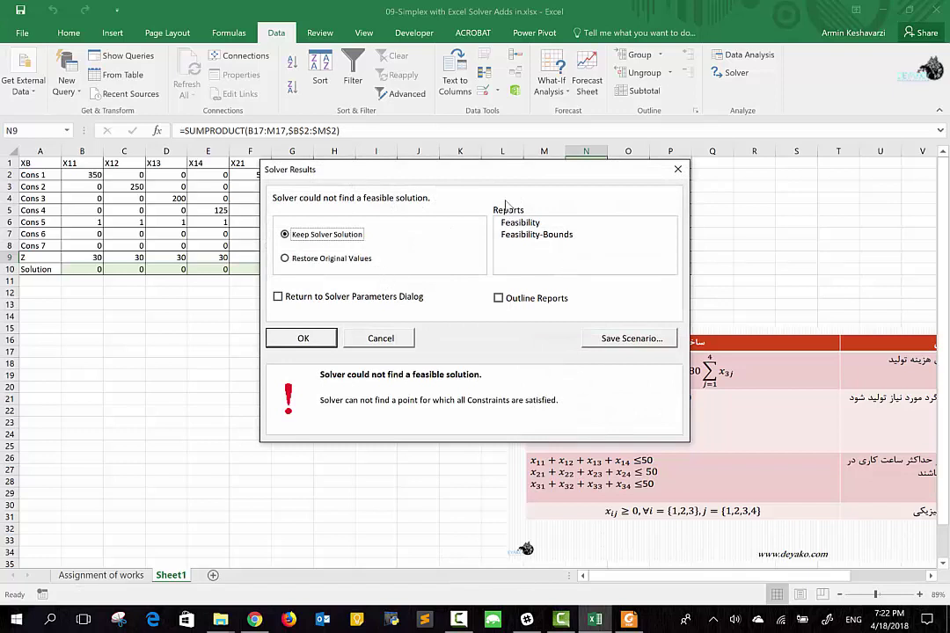
- Keep Solver's result (J10 14.11765, N2 12000) and inspect the N2 and N9 formulas
mouse_move(506, 176)
mouse_down()
mouse_move(472, 238)
mouse_move(454, 207)
mouse_up()
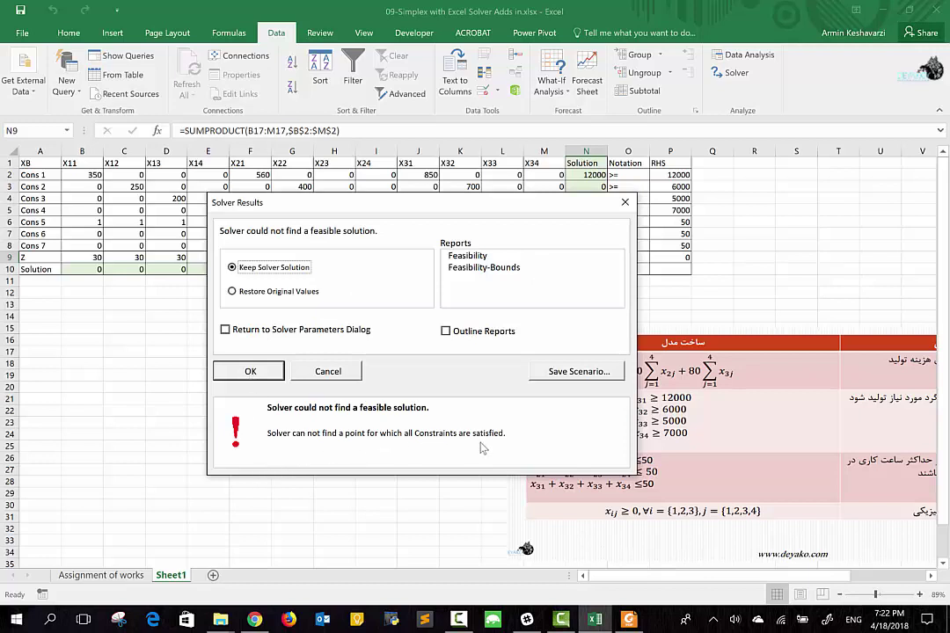
click(250, 372)
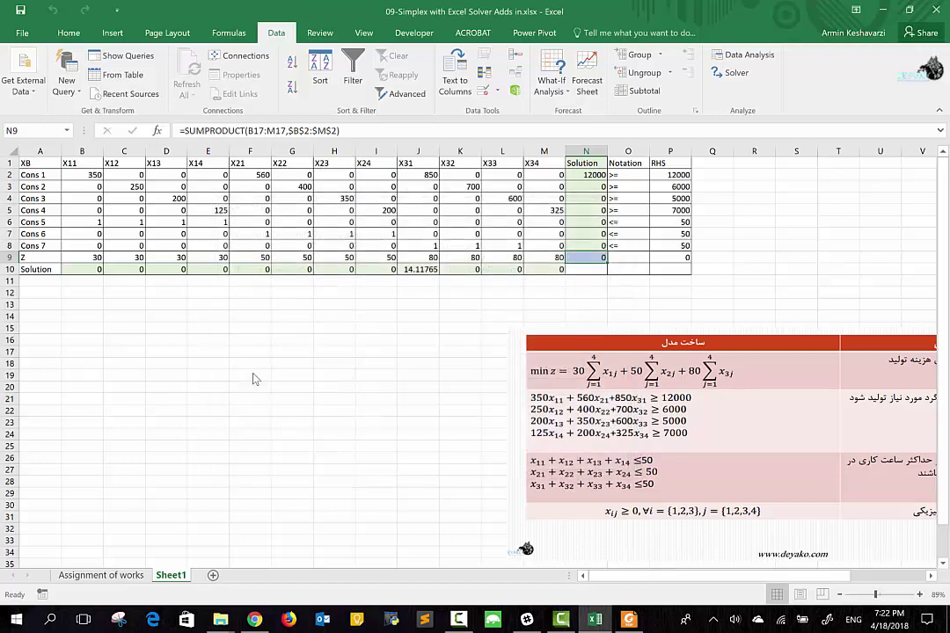
click(595, 175)
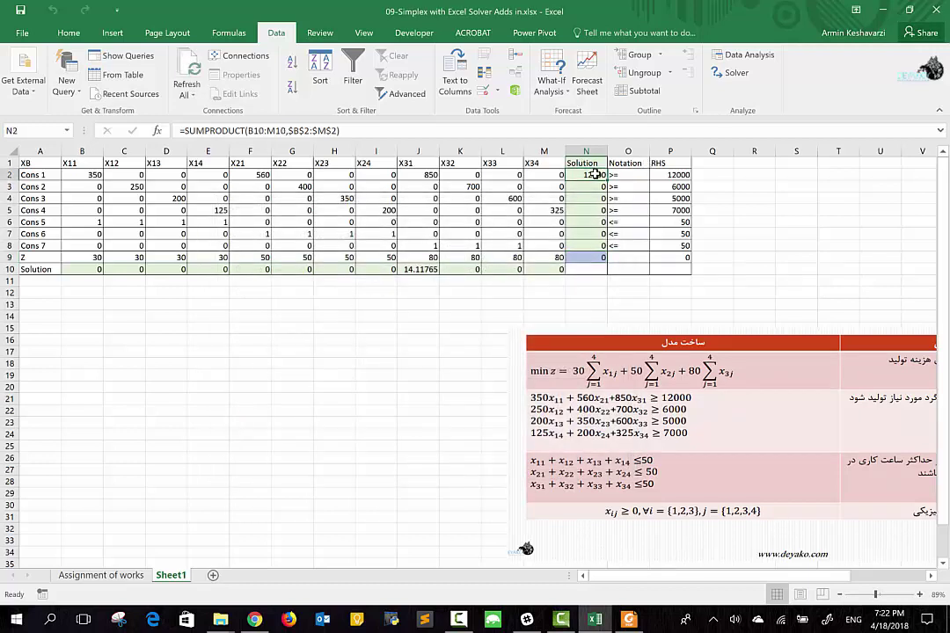
click(587, 260)
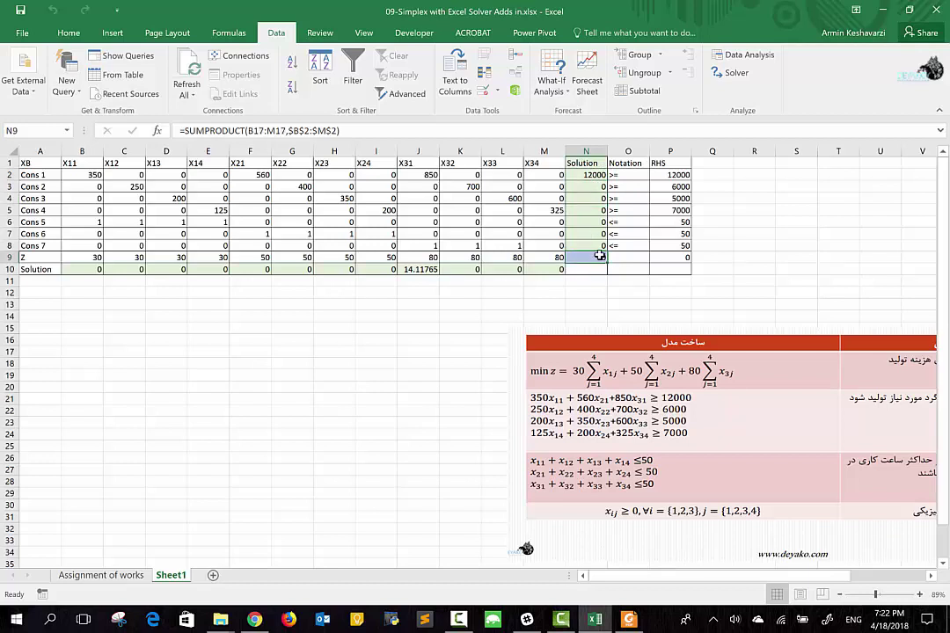
click(730, 74)
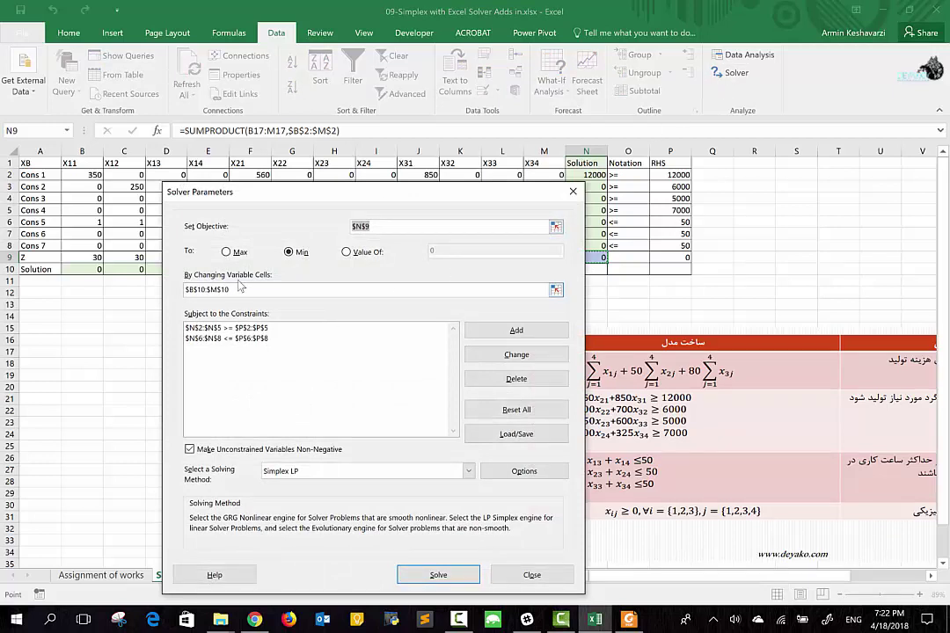
drag(377, 198, 374, 305)
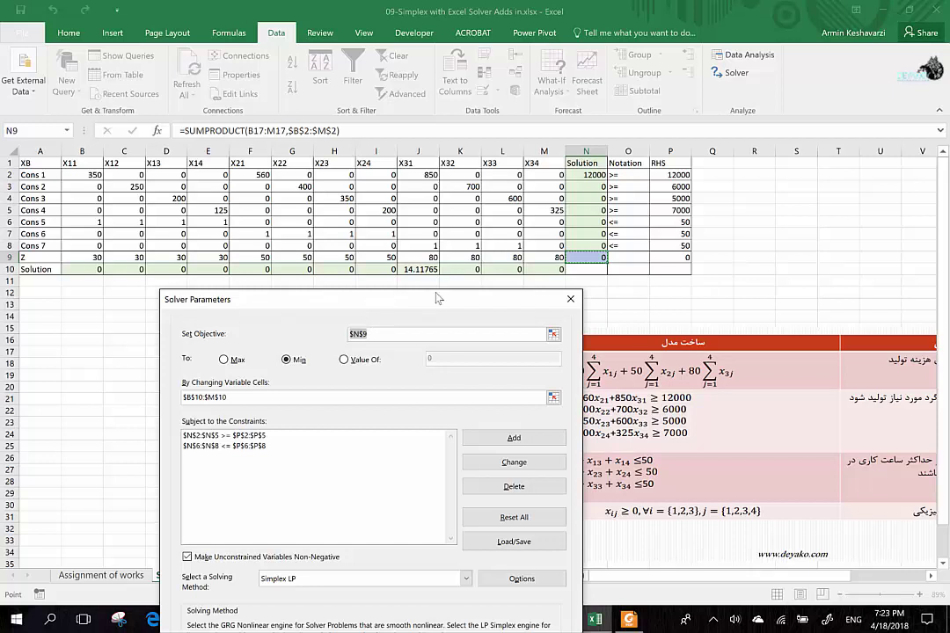
drag(433, 300, 355, 220)
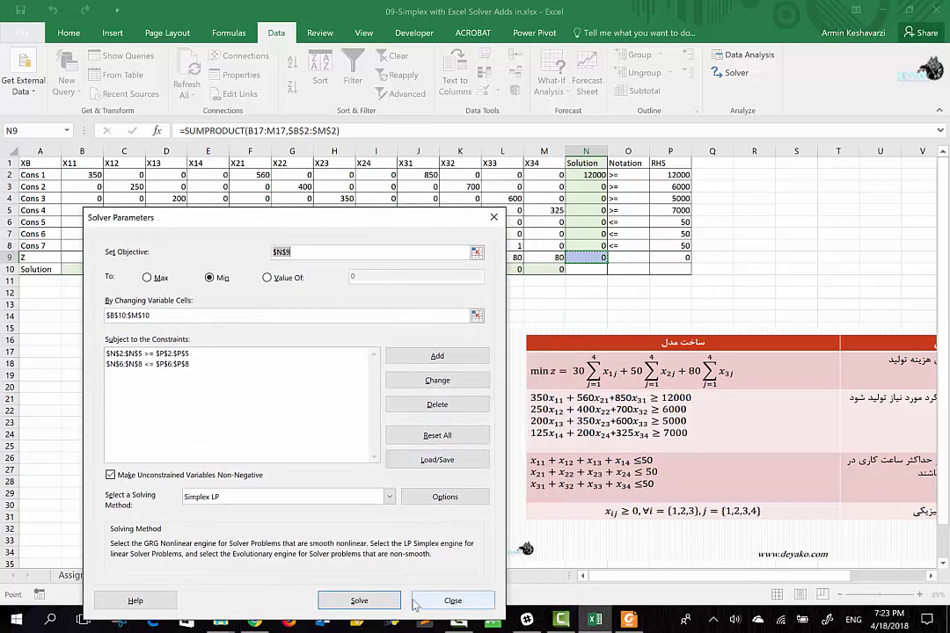
click(356, 601)
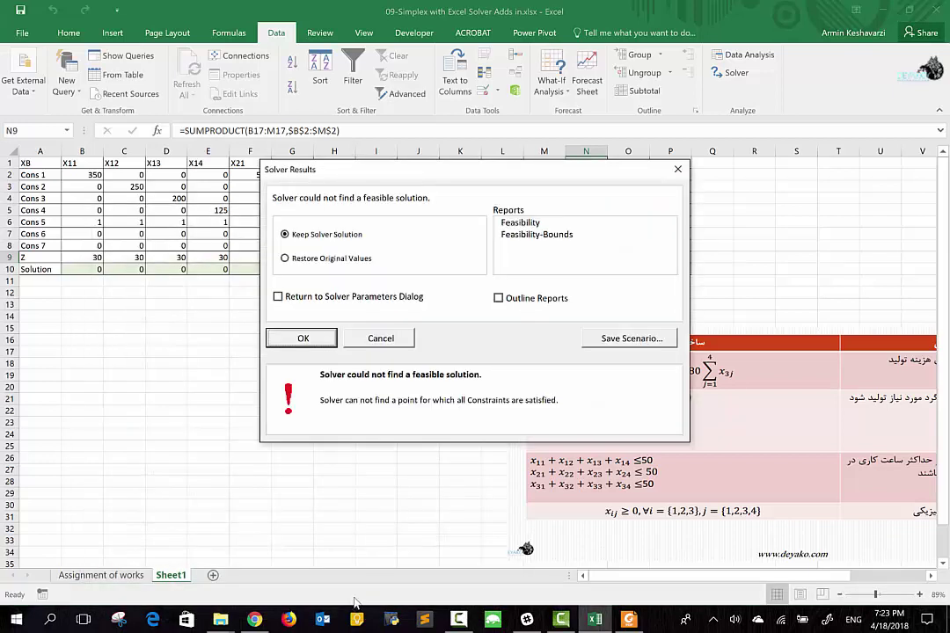
click(391, 346)
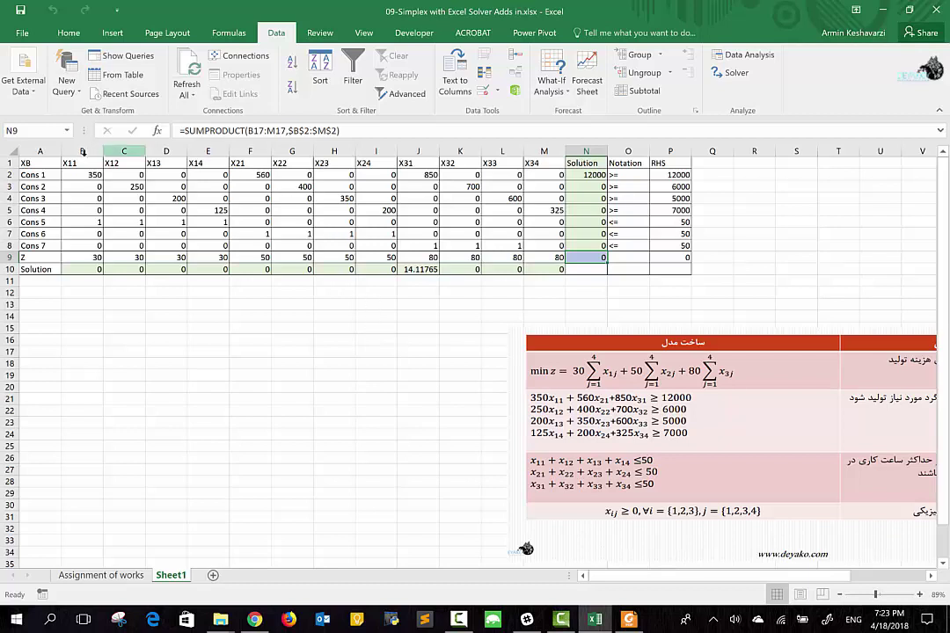
click(78, 175)
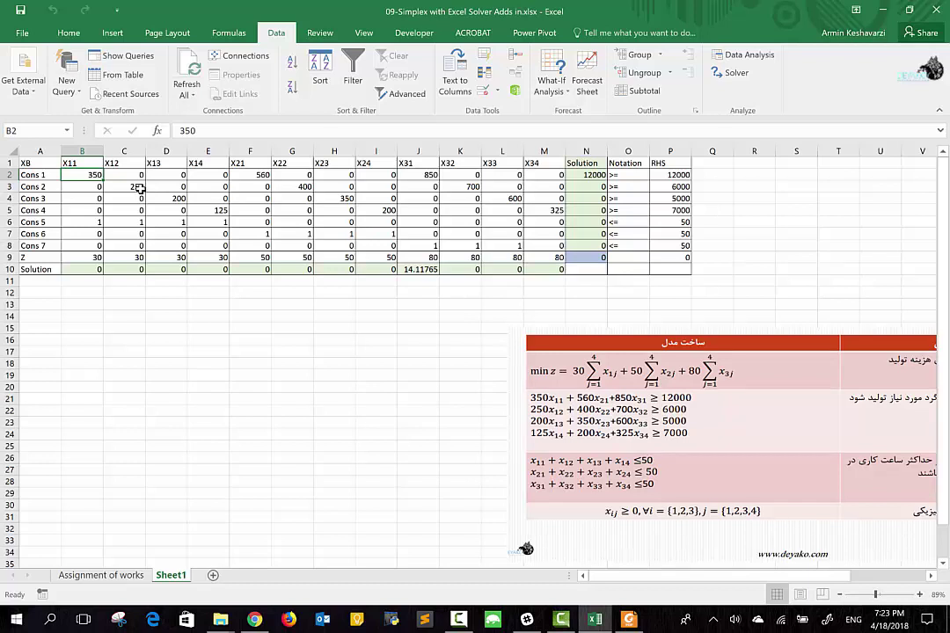
click(140, 188)
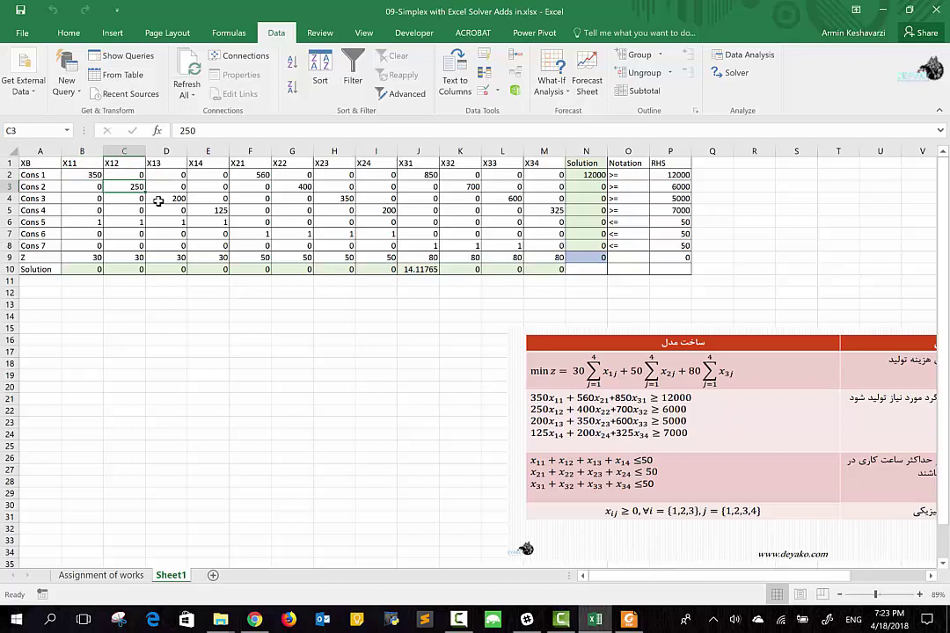
click(159, 201)
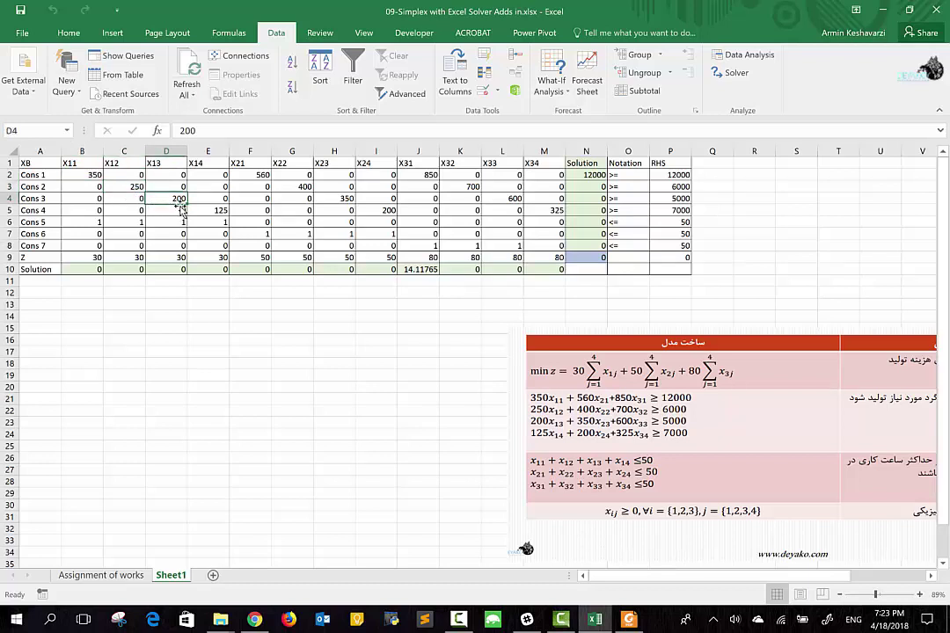
click(211, 213)
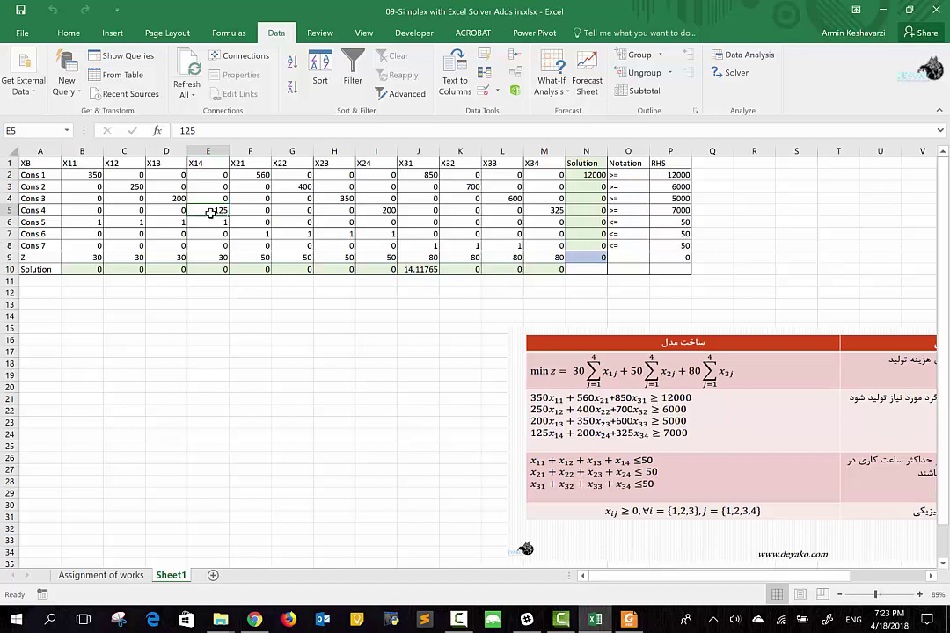
click(247, 174)
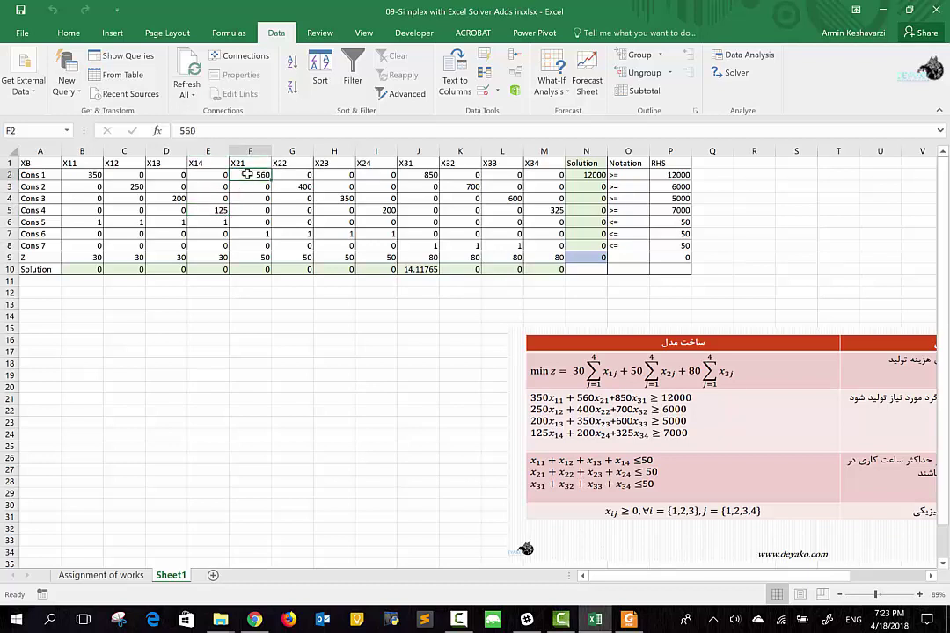
click(298, 190)
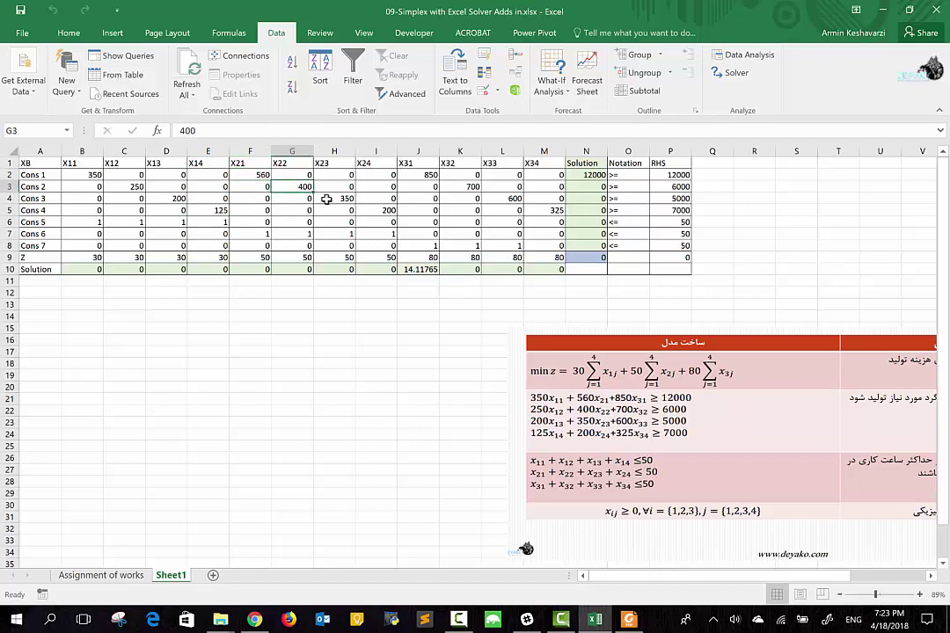
click(329, 199)
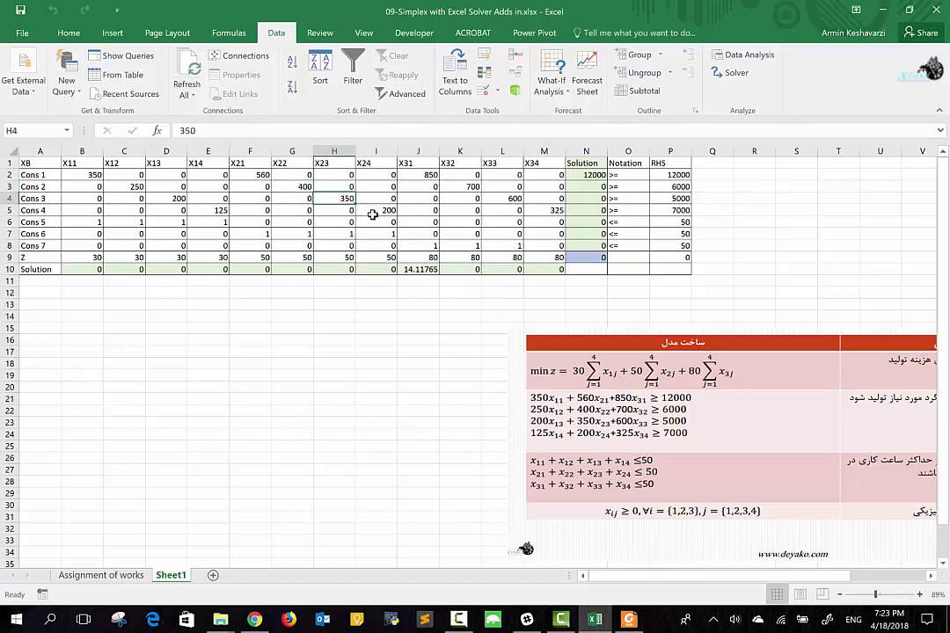
click(372, 214)
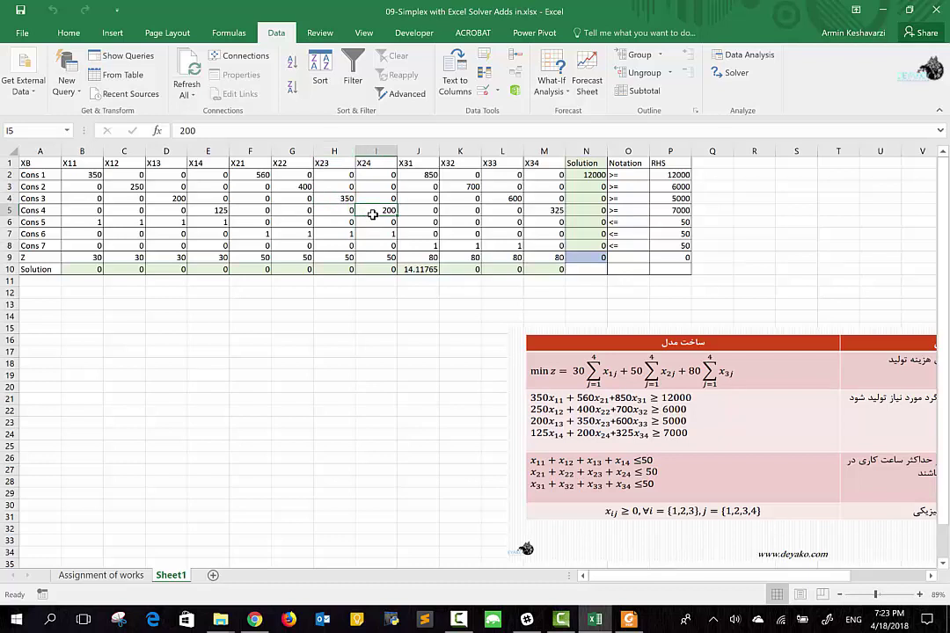
click(406, 178)
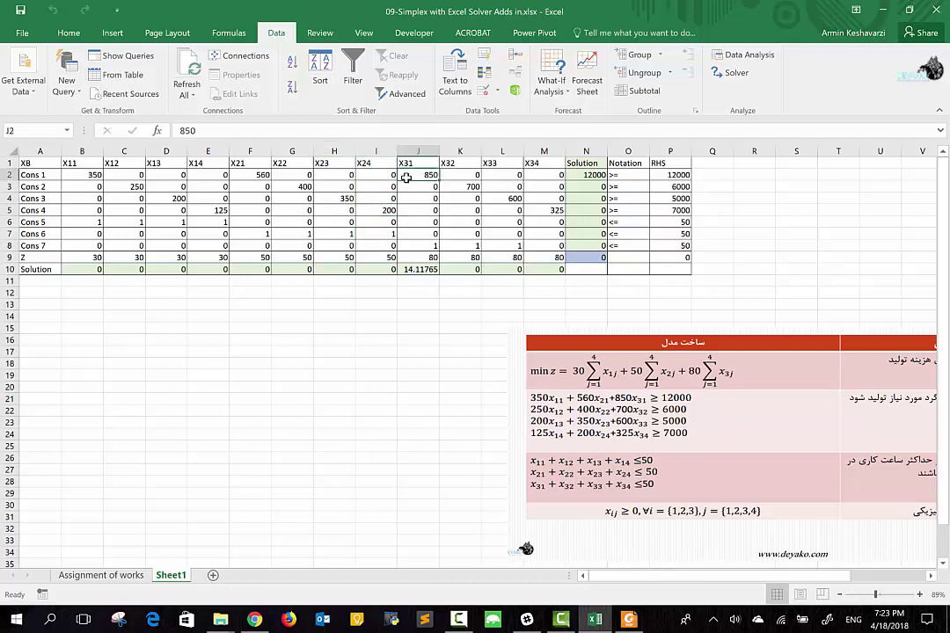
click(453, 188)
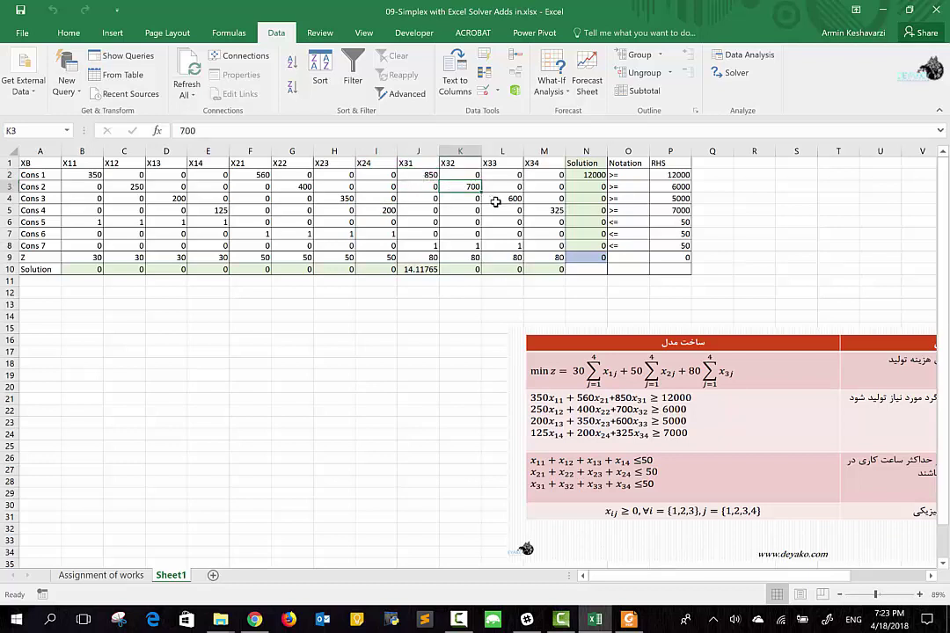
click(495, 202)
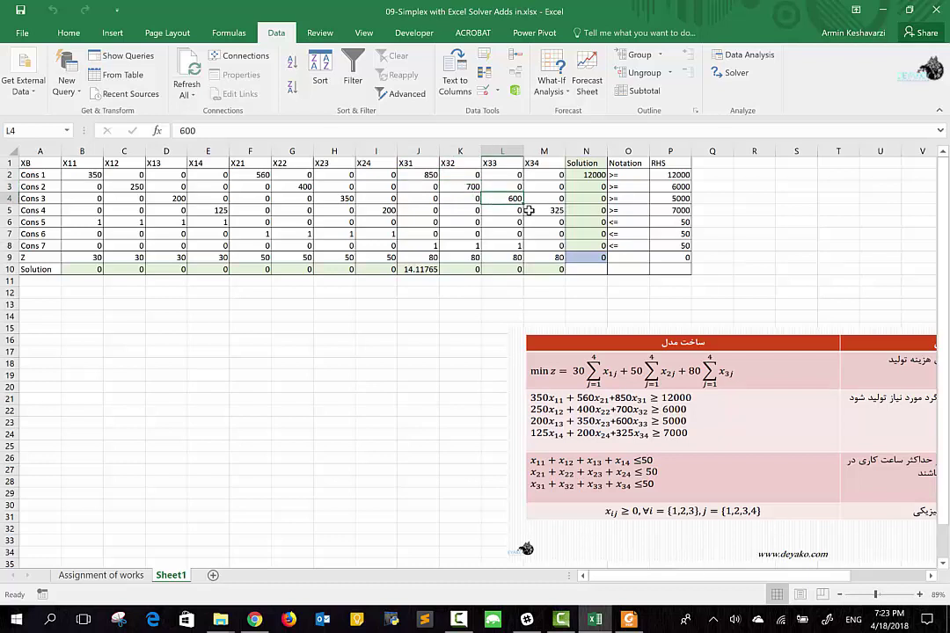
click(536, 211)
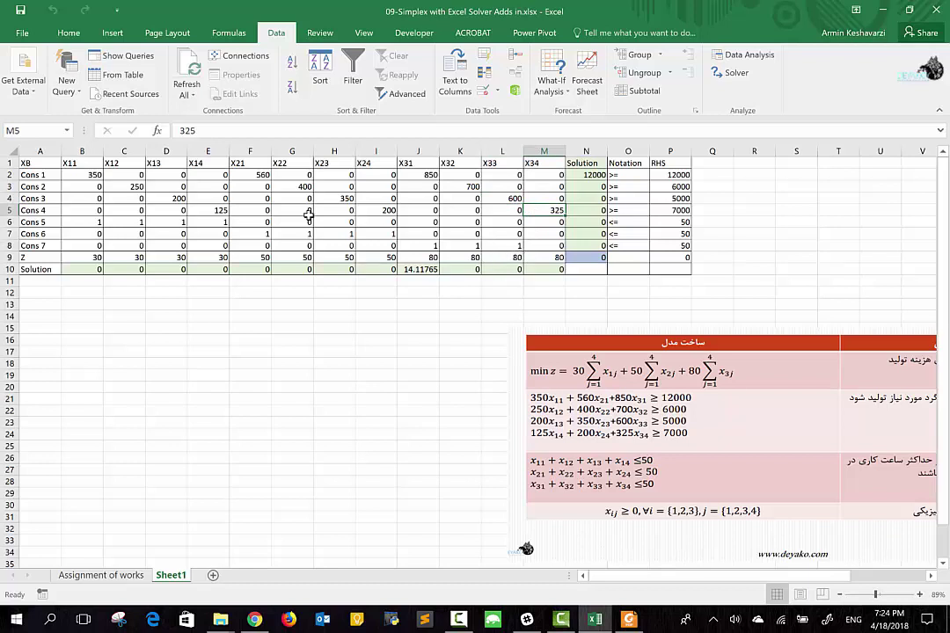
click(74, 221)
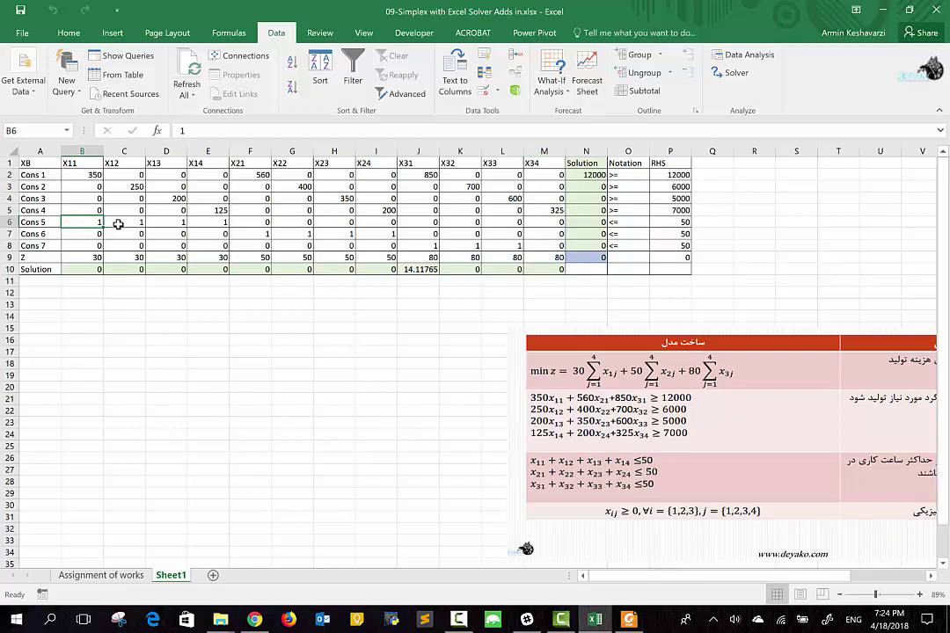
- Review the Cons 5–7 coefficients for variables X12 through X33
click(118, 224)
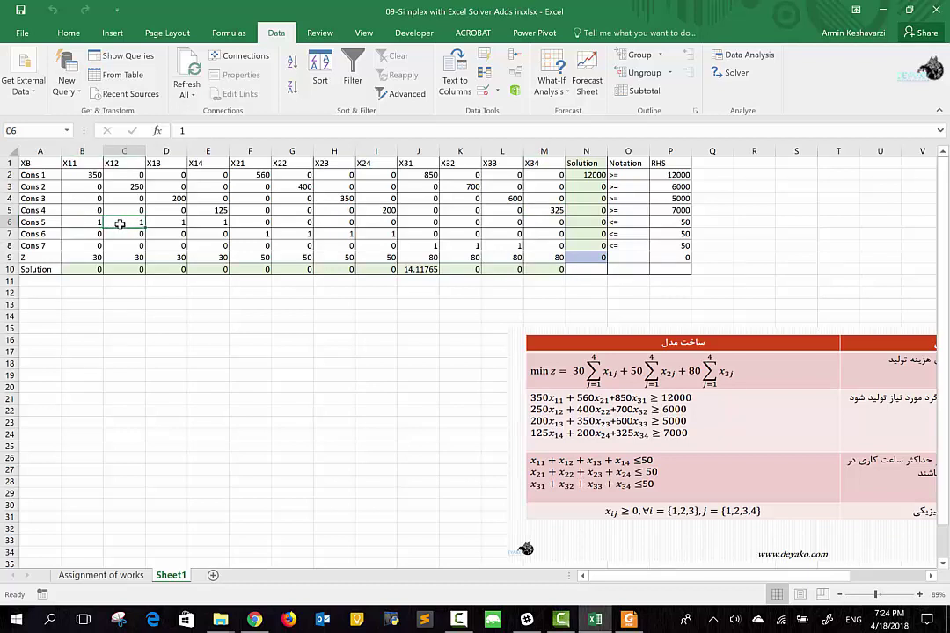
click(161, 225)
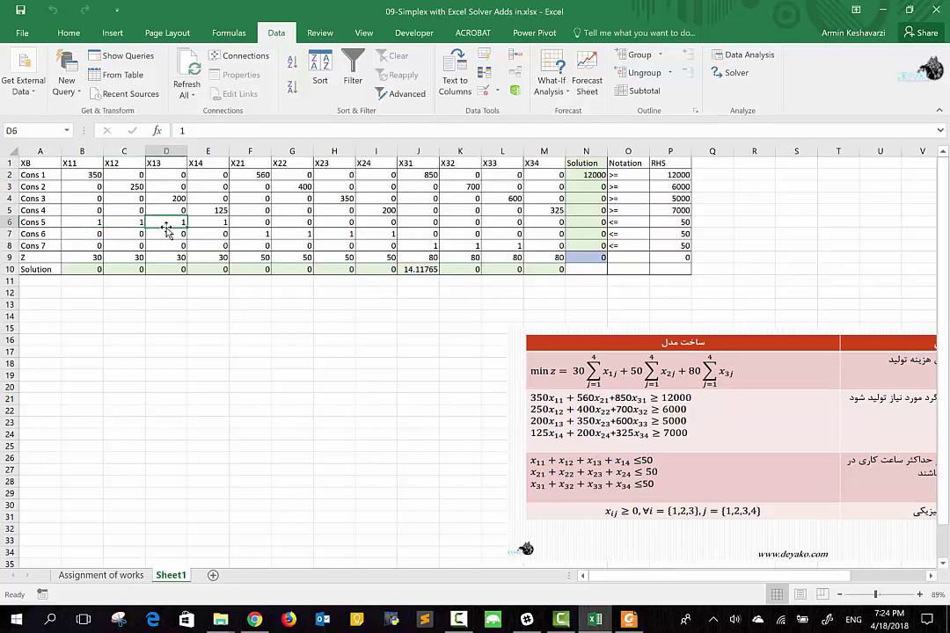
click(197, 223)
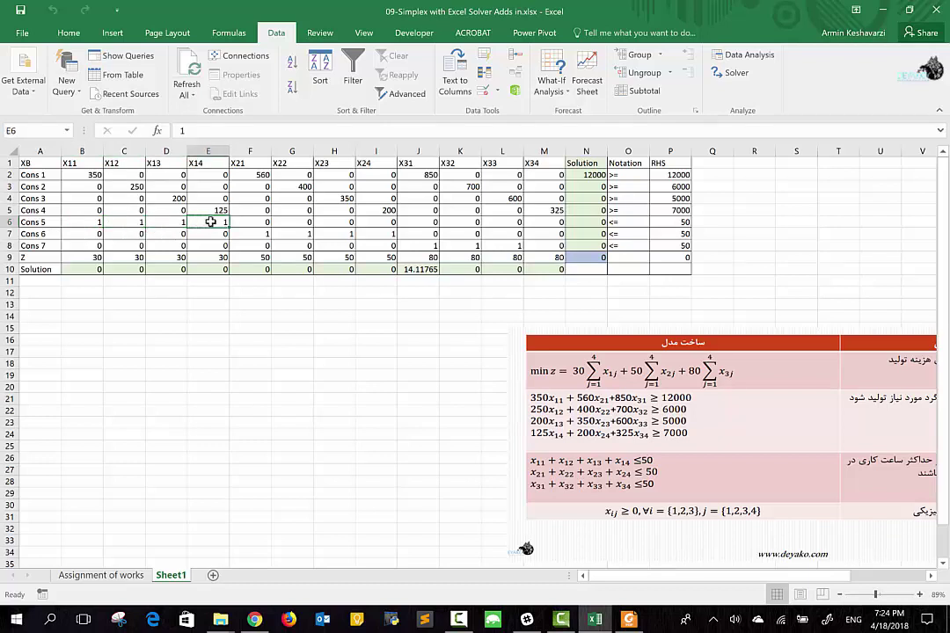
click(250, 233)
click(295, 233)
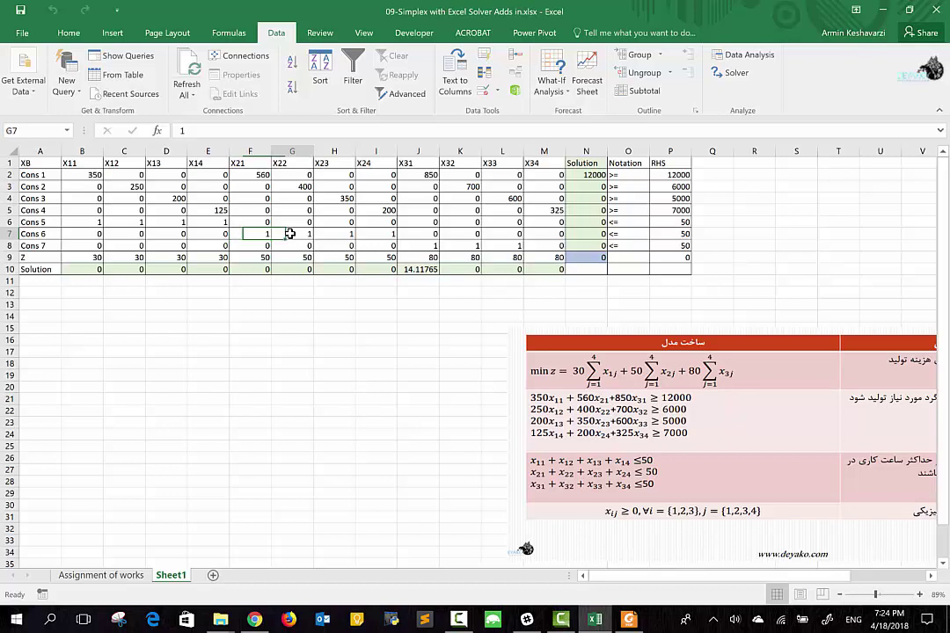
click(330, 233)
click(360, 225)
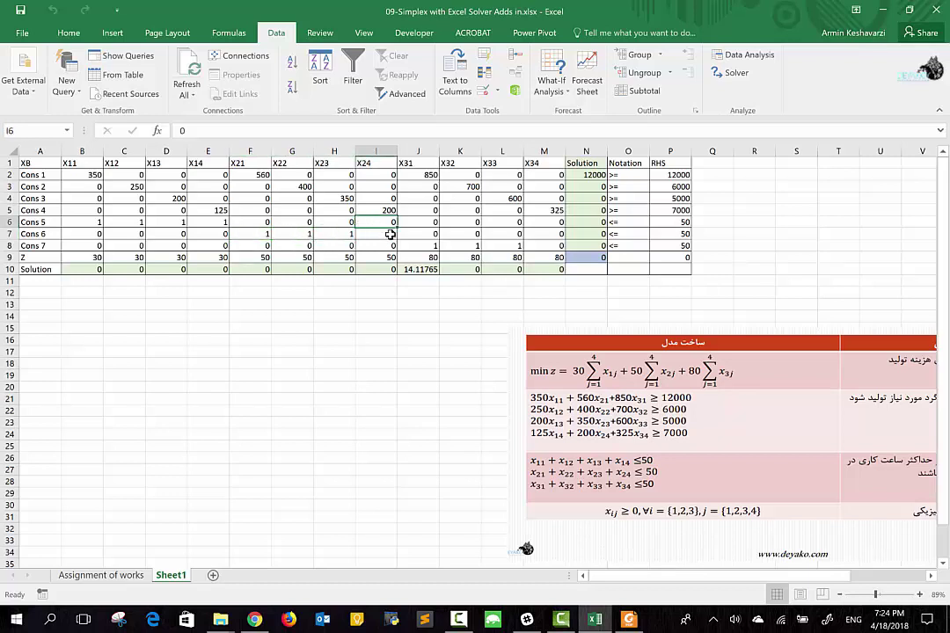
text(1)
click(409, 246)
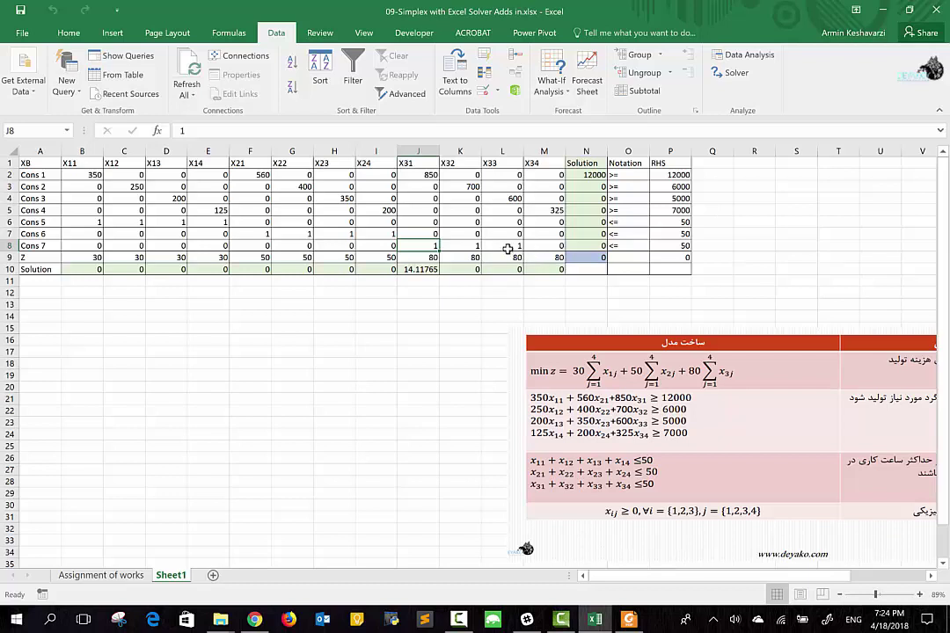
click(507, 249)
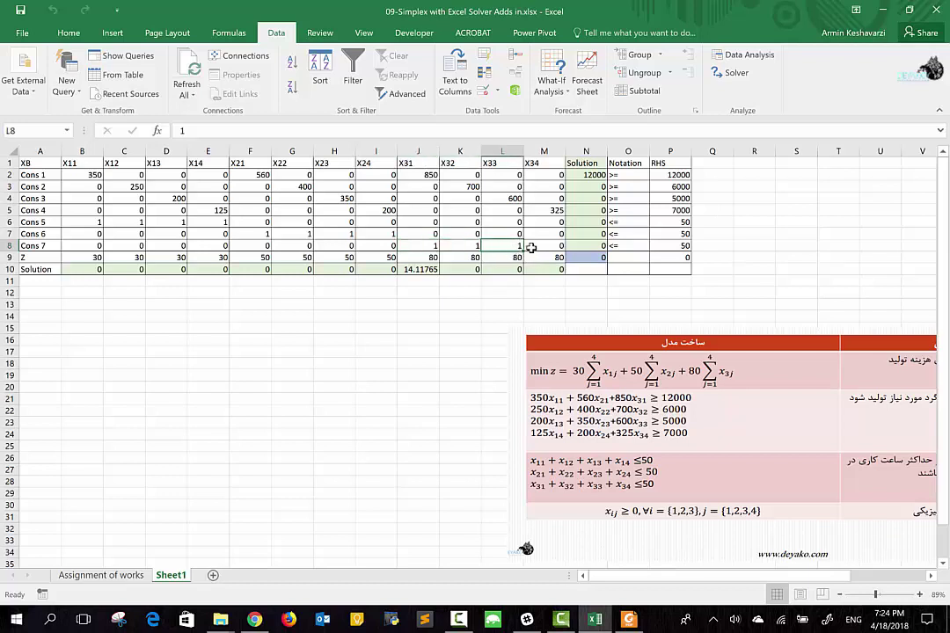
- Enter 1 as the X34 coefficient of Cons 7 in M8
click(532, 248)
text(1)
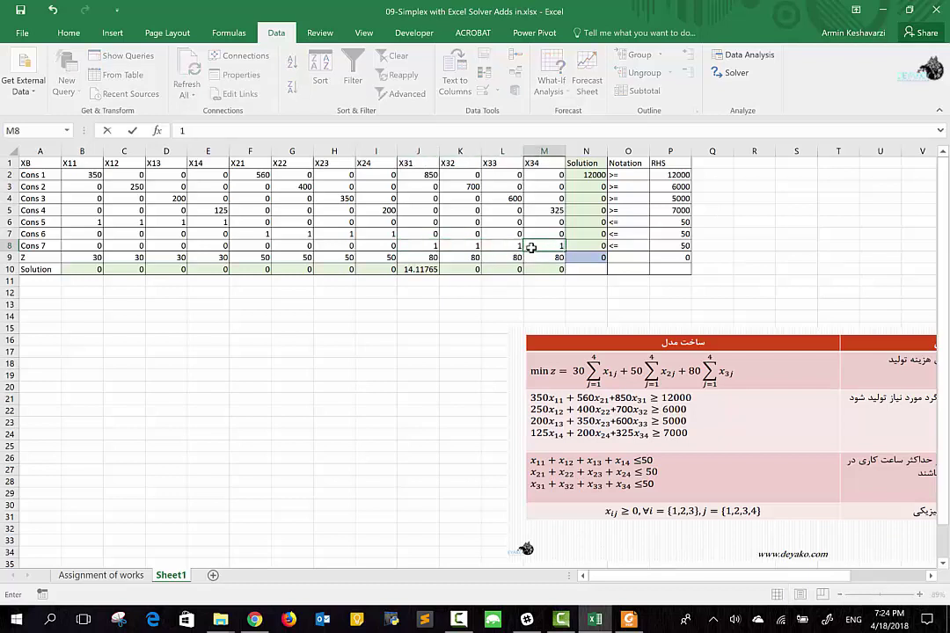
key(Return)
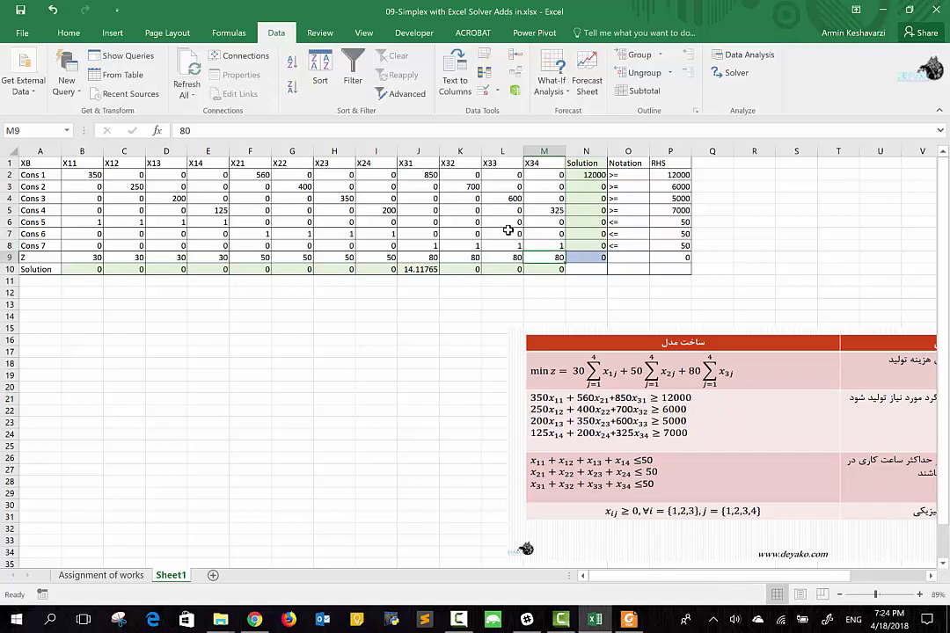
click(508, 232)
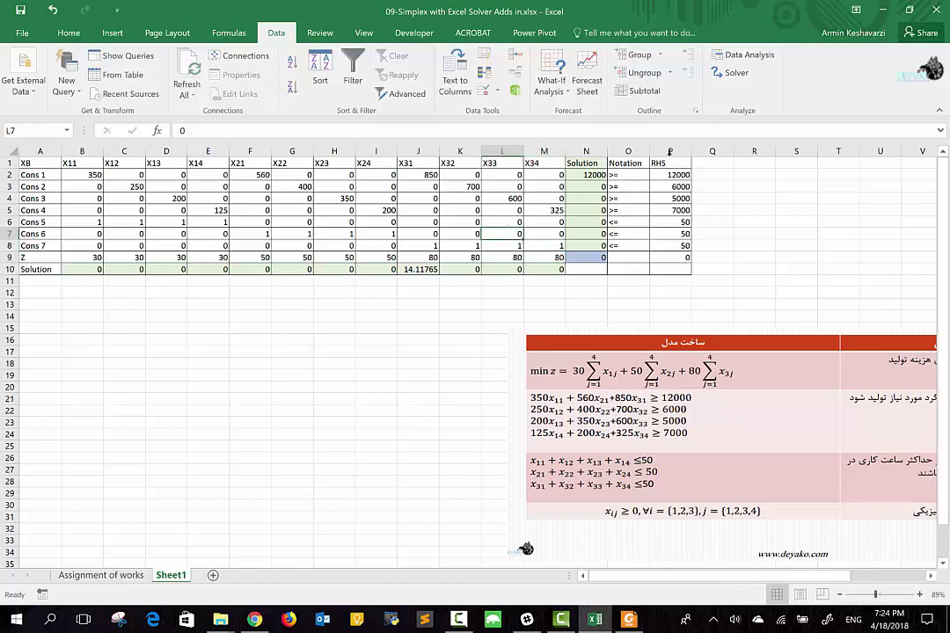
- Rerun Solver on total cost N9, which still finds no feasible solution, and keep the result
click(598, 257)
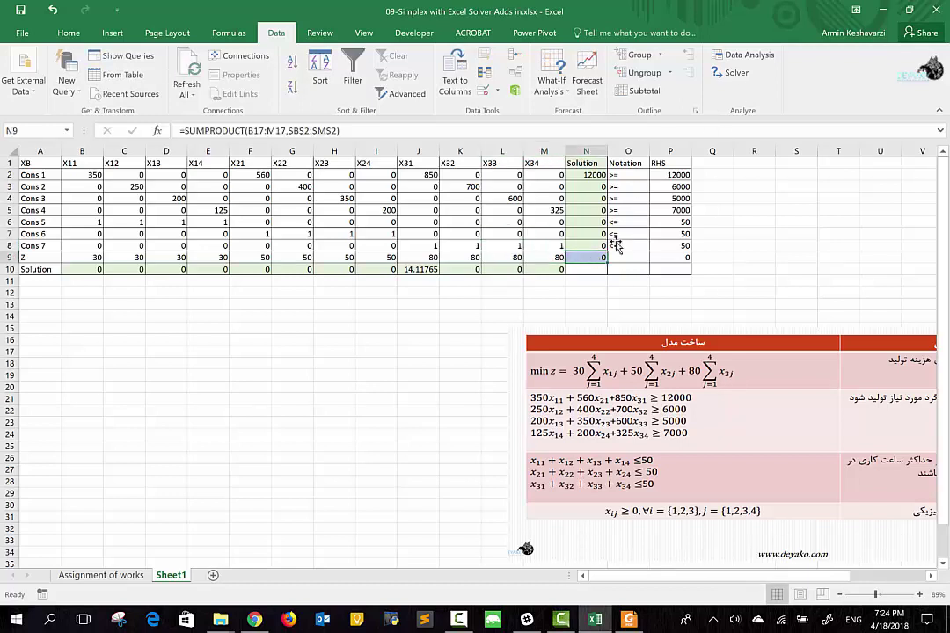
click(737, 74)
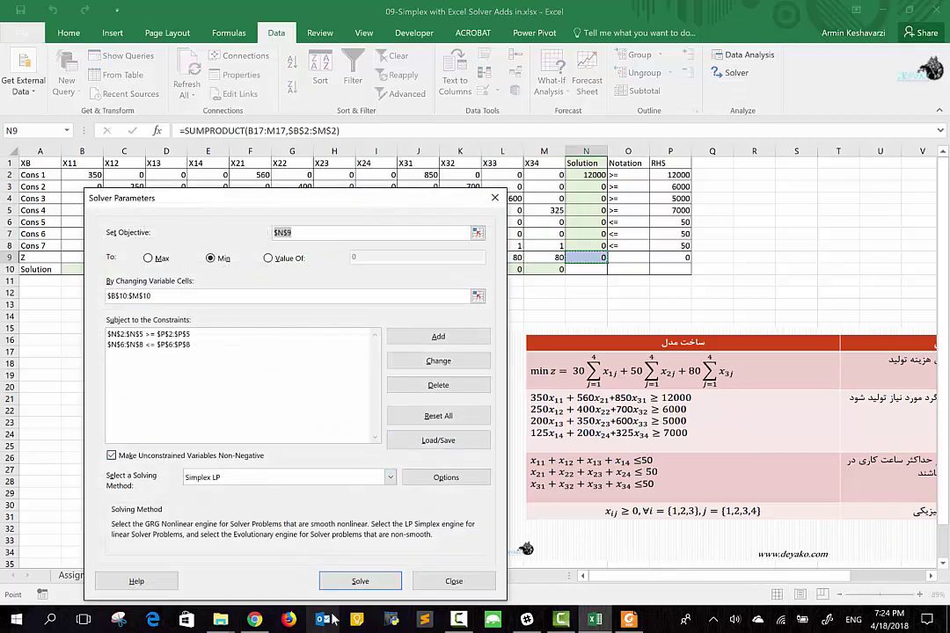
click(360, 583)
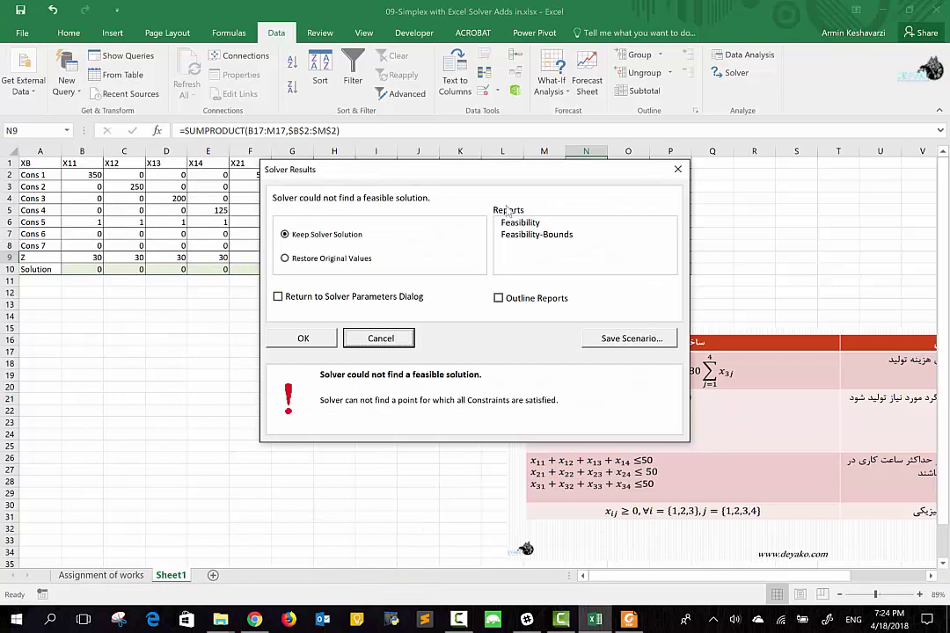
drag(526, 182, 422, 215)
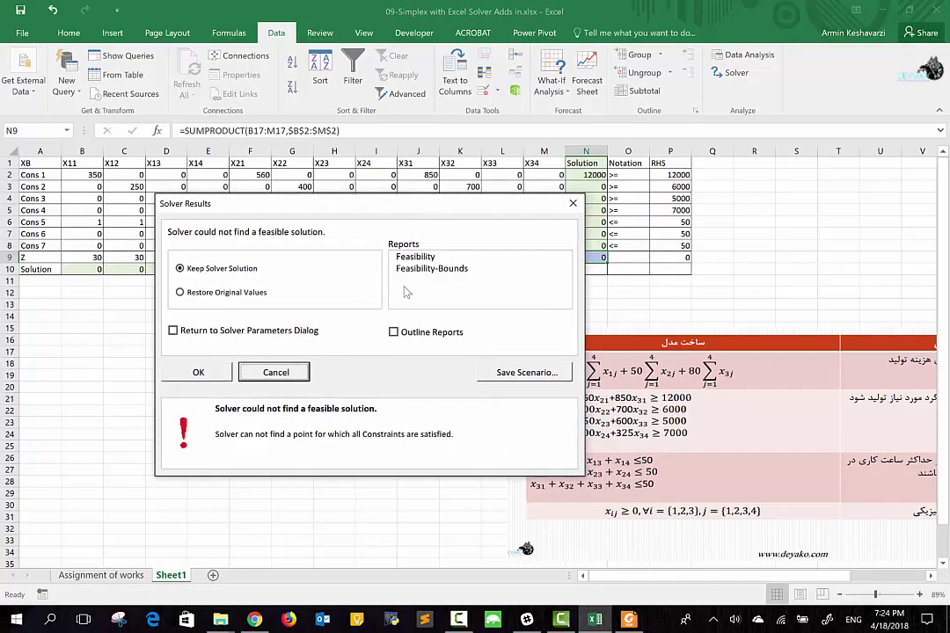
click(196, 374)
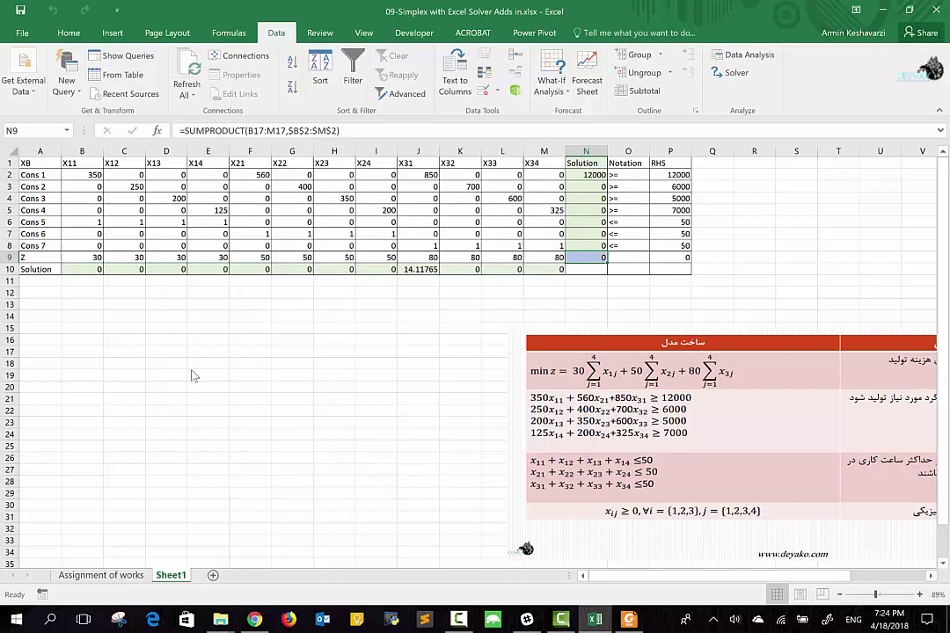
click(89, 260)
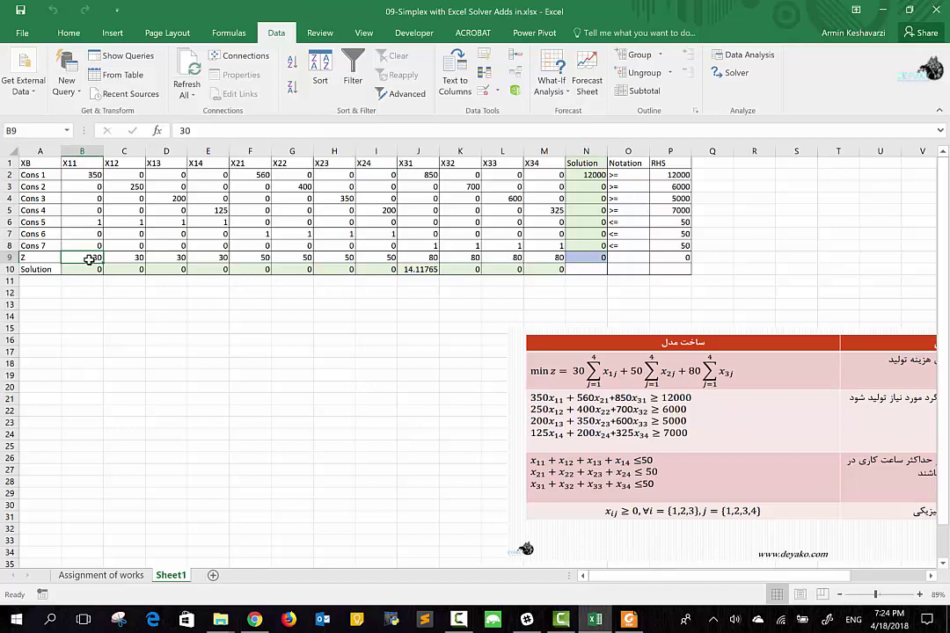
key(Right)
key(Right)
key(Right)
key(Right)
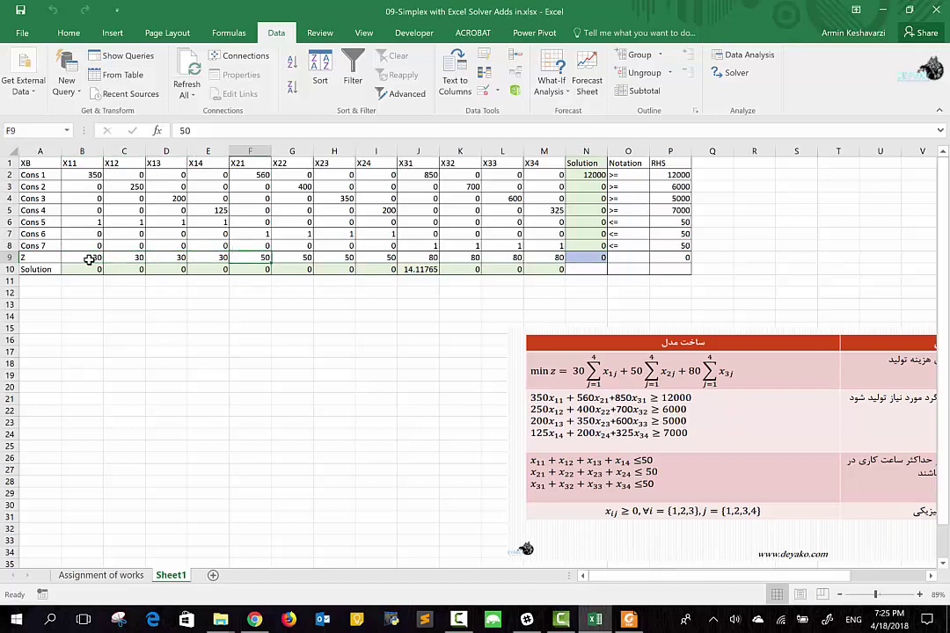
key(Right)
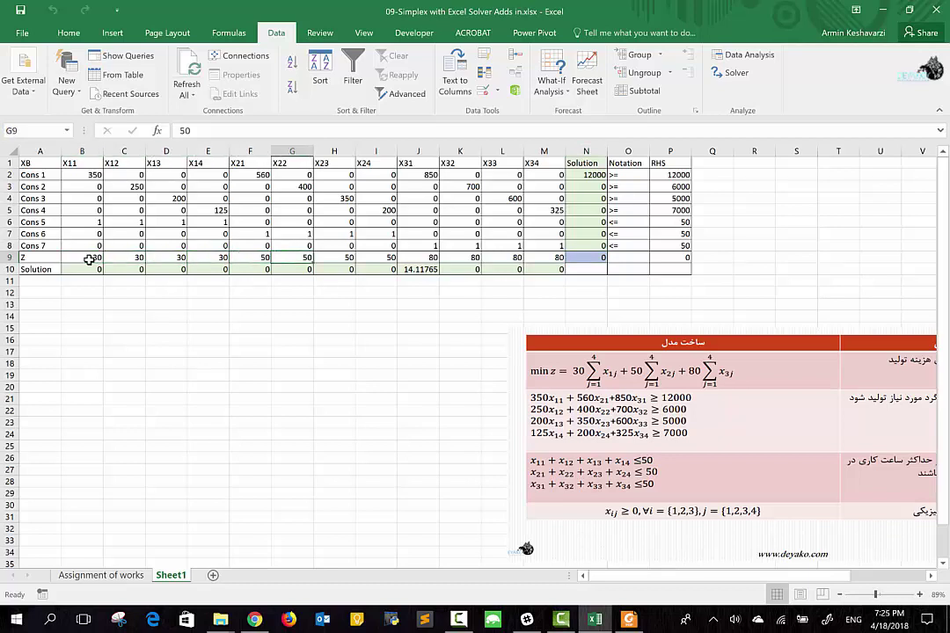
key(Right)
key(Right)
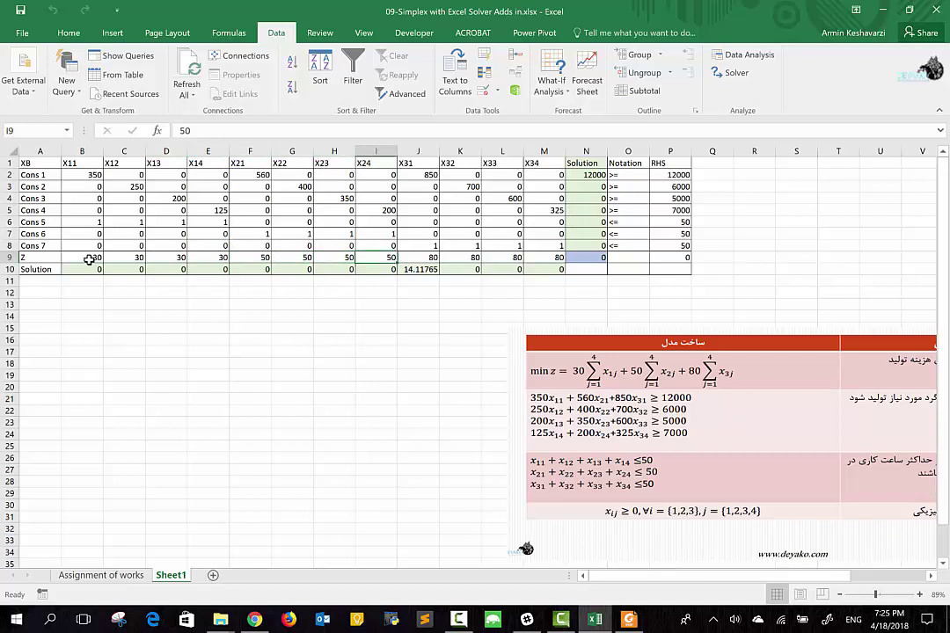
key(Right)
key(Right)
key(Right)
key(Right)
key(Right)
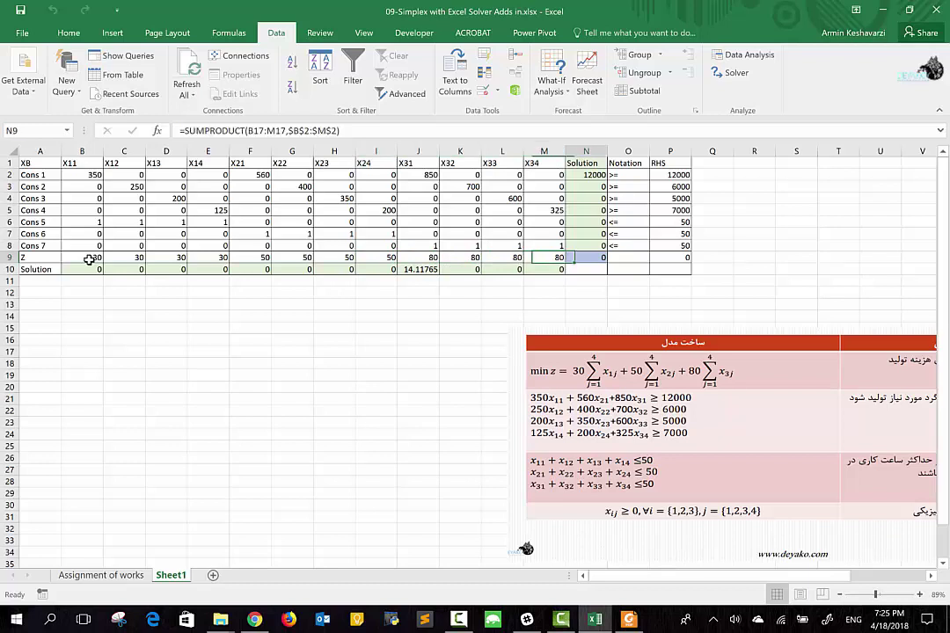
key(Right)
key(Right)
key(Up)
key(Up)
key(Up)
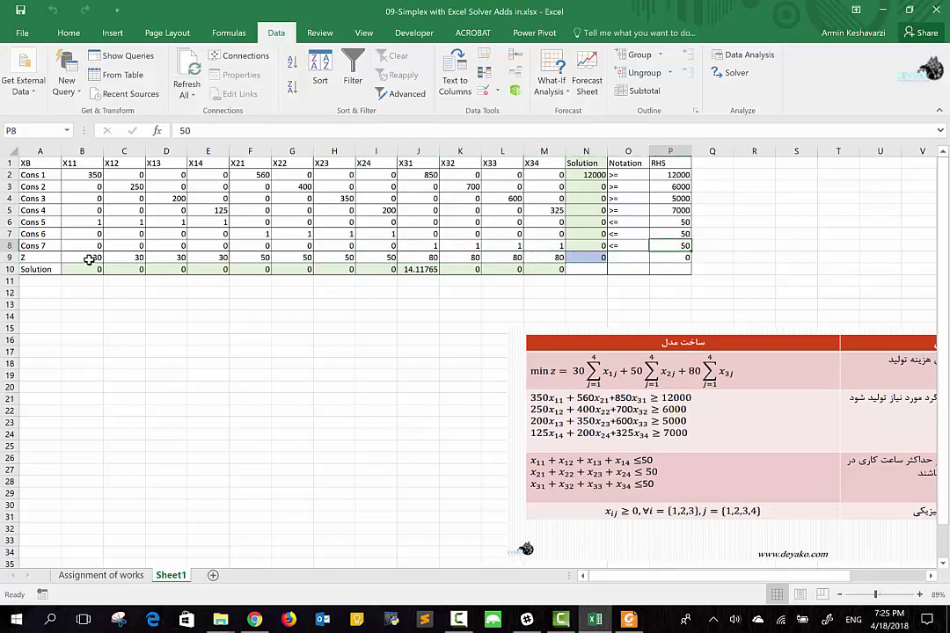
key(Up)
key(Up)
key(Up)
key(Up)
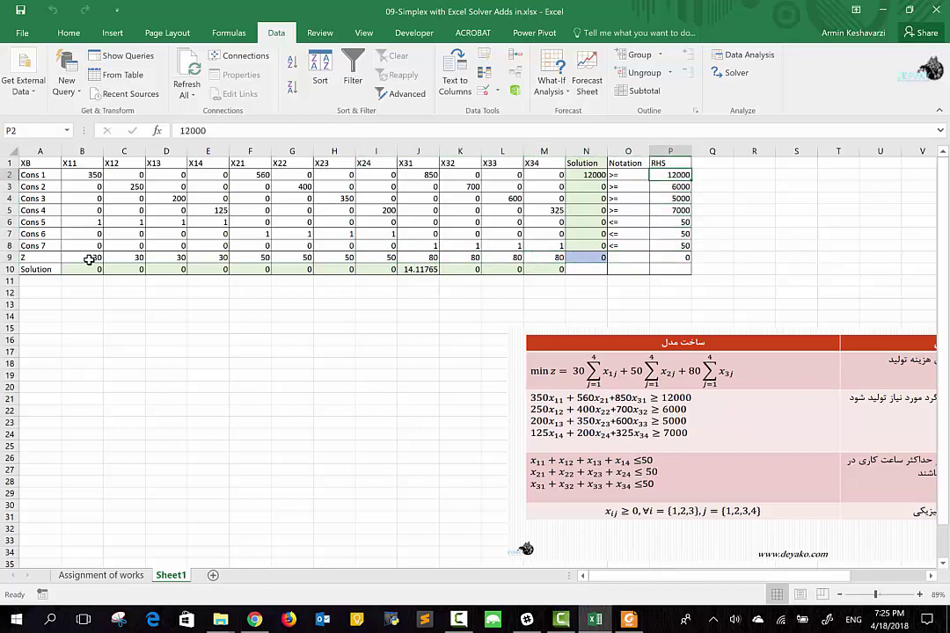
key(Down)
key(Down)
key(Down)
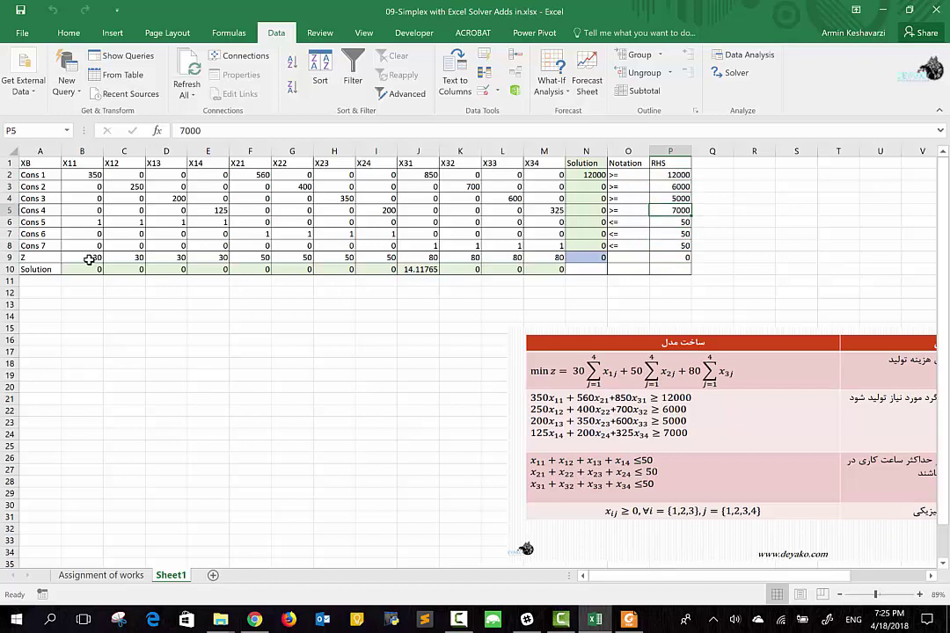
key(Down)
key(Down)
key(Down)
key(Down)
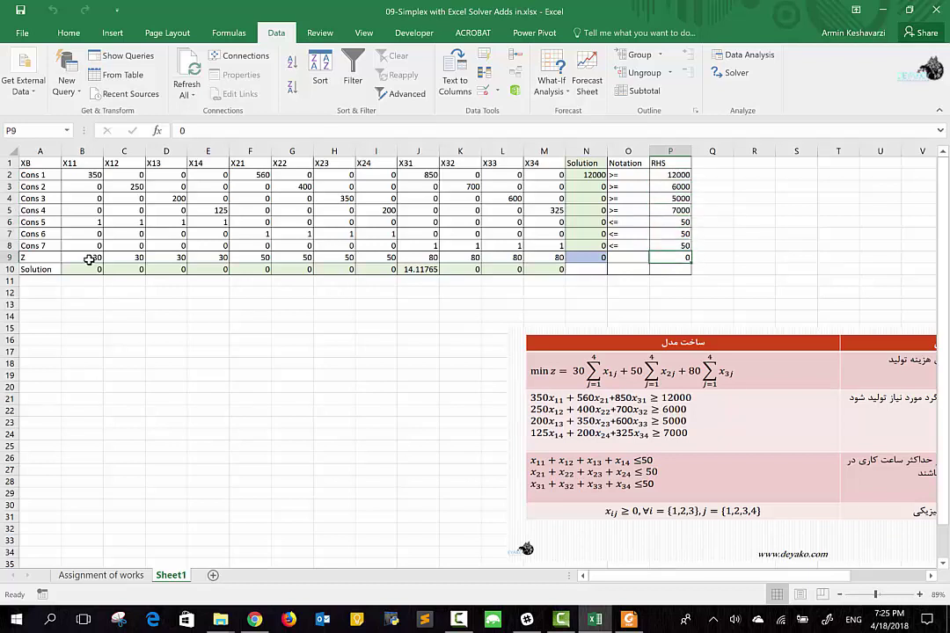
key(Left)
key(Left)
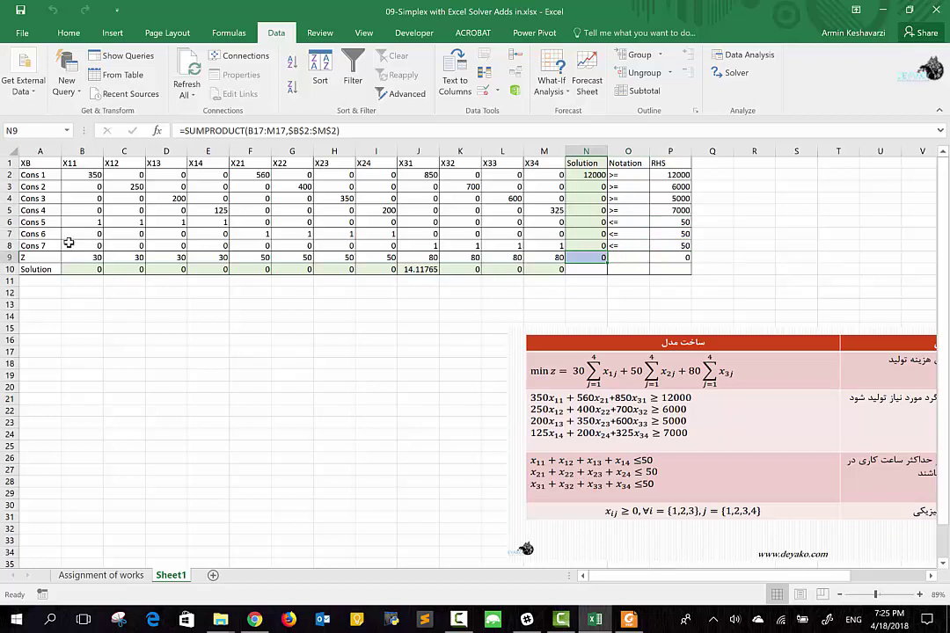
- Set N9 to =SUMPRODUCT(B10:M10,$B$2:$M$2) so it shows 12000
click(282, 129)
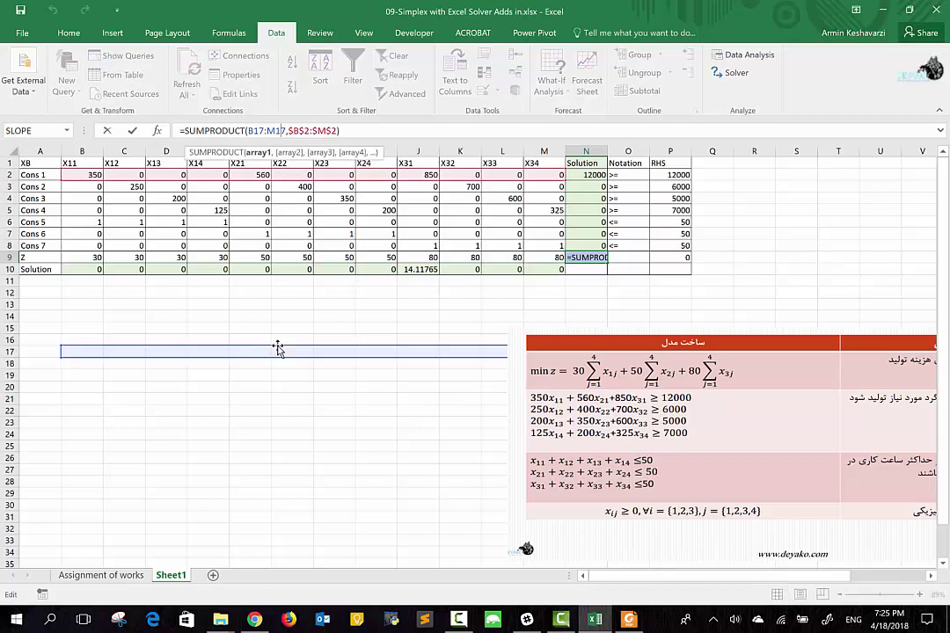
drag(278, 349, 290, 278)
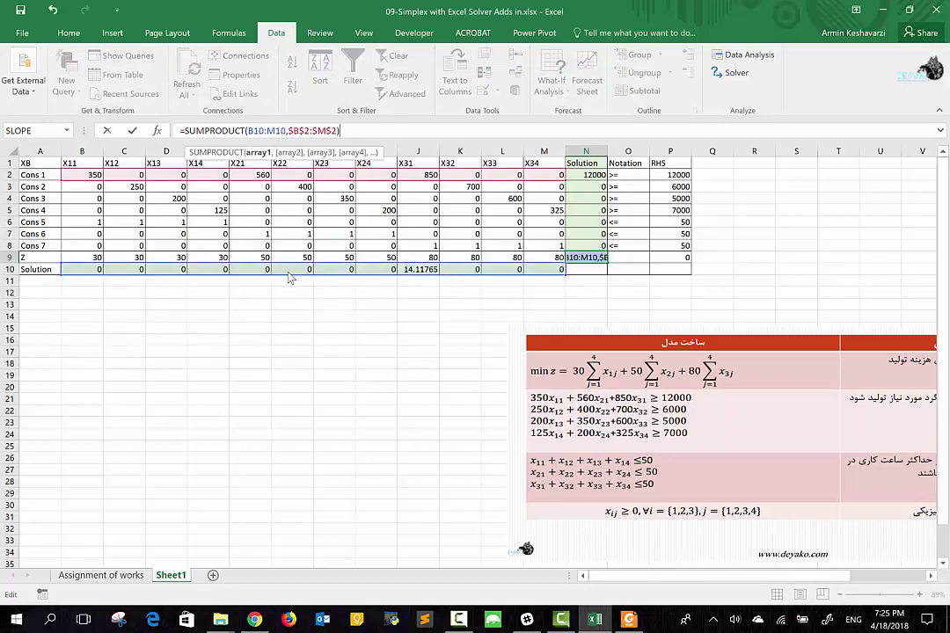
key(Return)
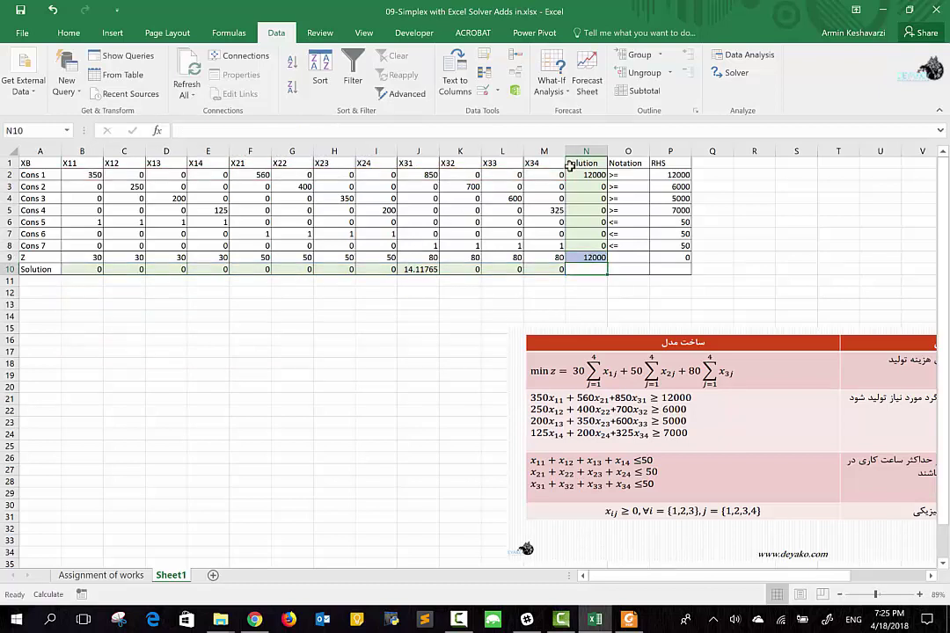
- Compare the SUMPRODUCT formulas in N2 and N3 without changing them
click(572, 175)
click(421, 131)
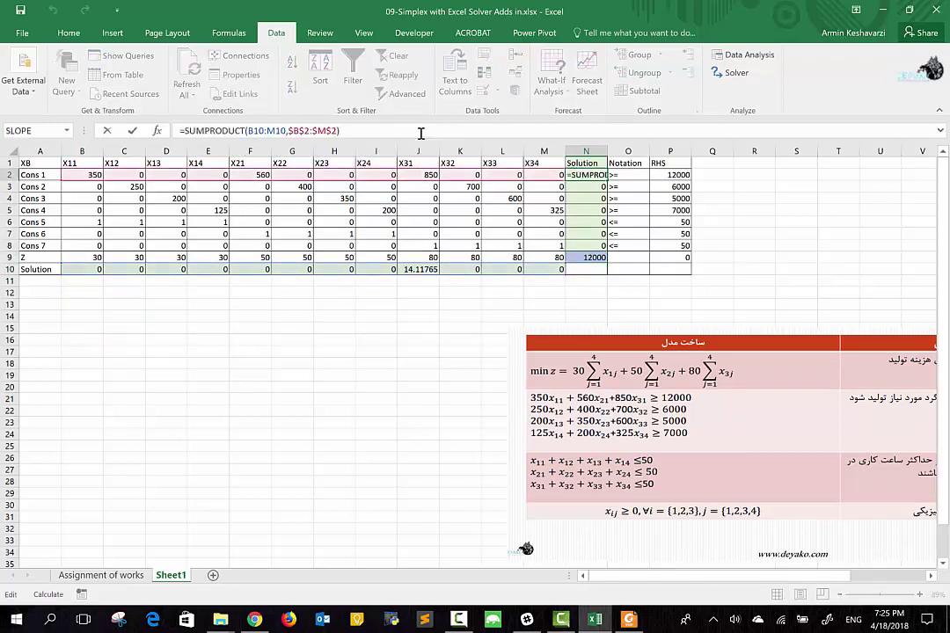
key(Return)
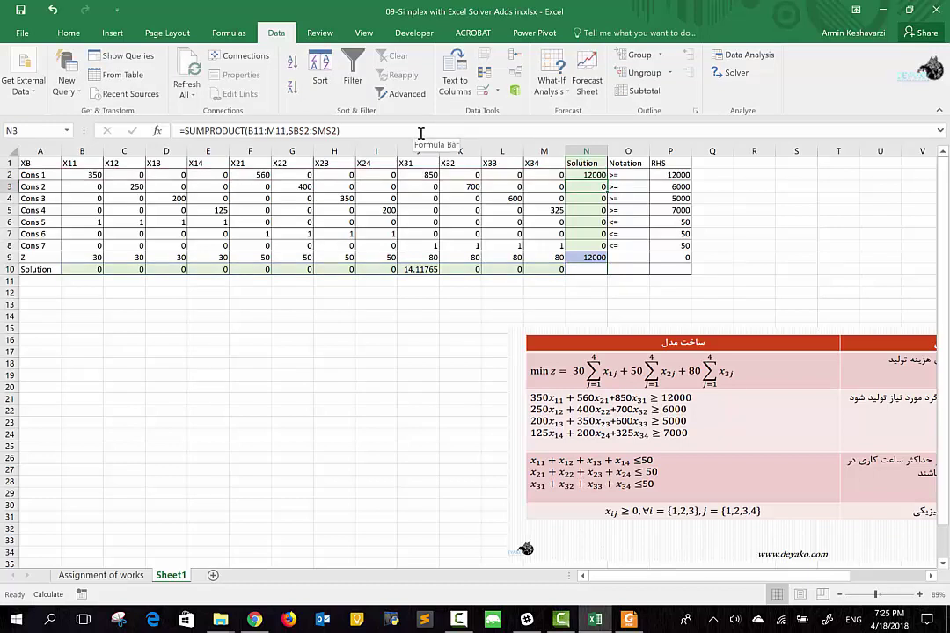
click(420, 131)
key(Escape)
click(596, 173)
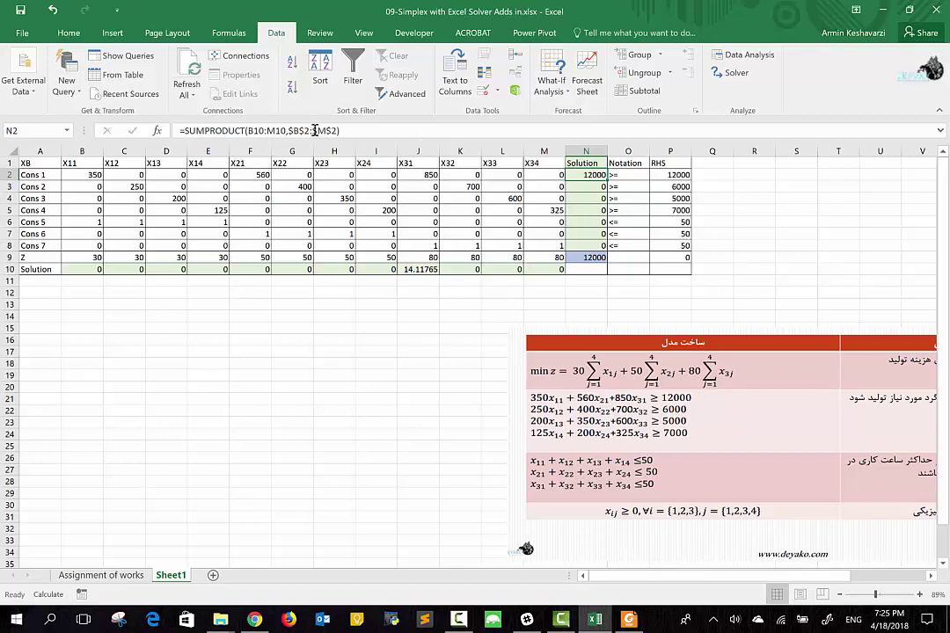
click(586, 186)
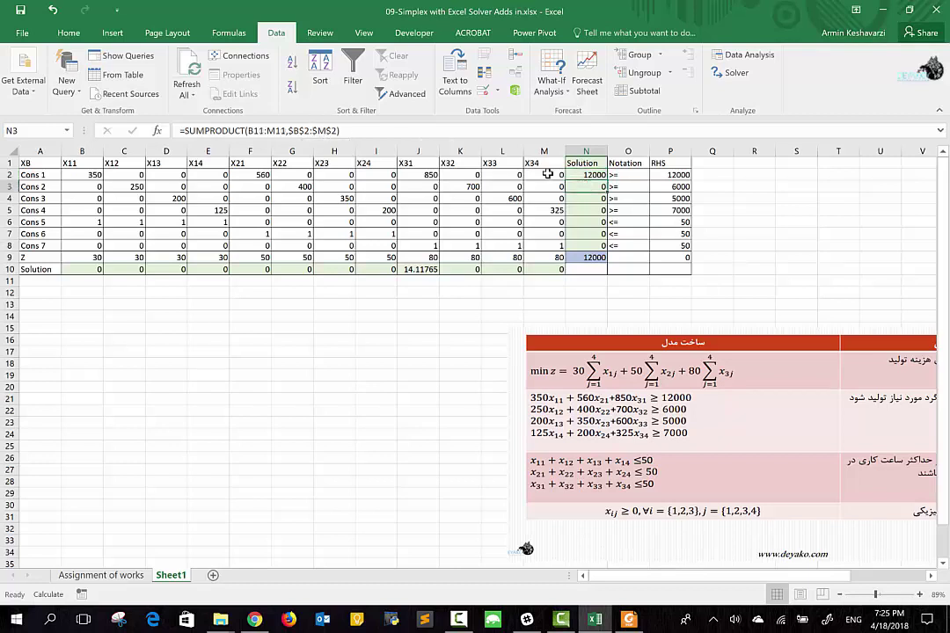
click(406, 127)
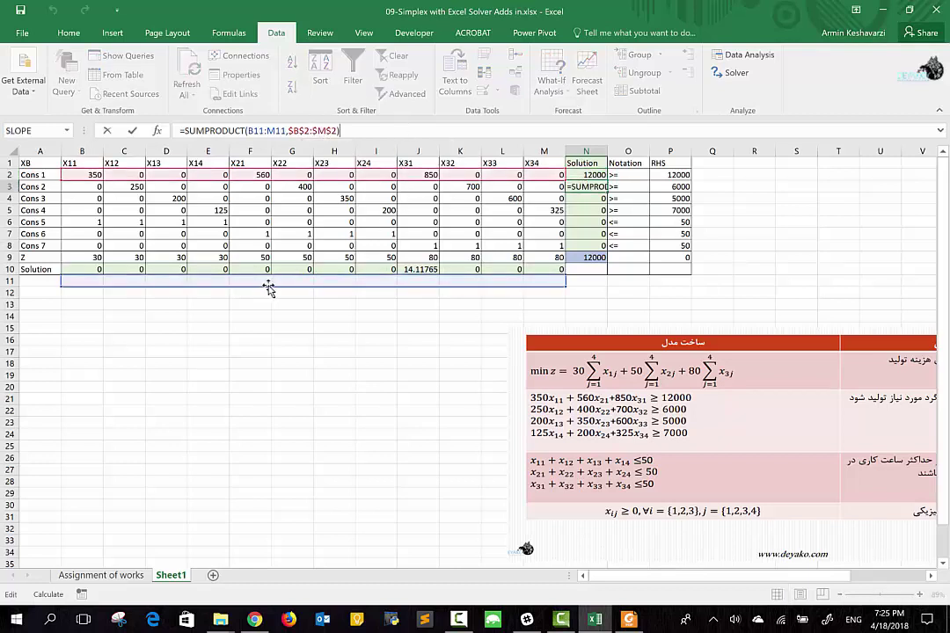
click(589, 187)
click(590, 175)
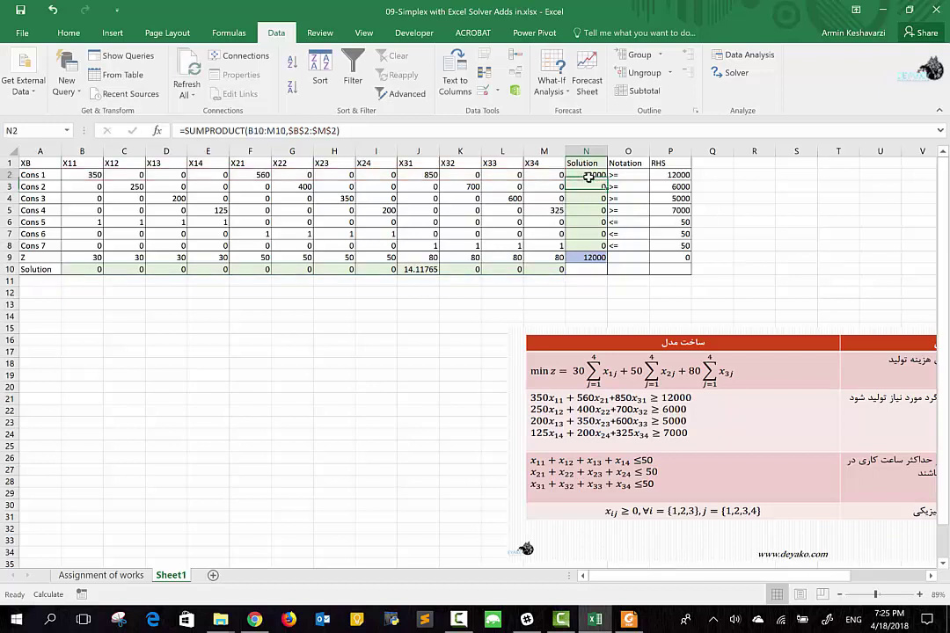
- Change N2 to =SUMPRODUCT($B$10:$M$10,B2:M2) with the Solution row anchored
click(335, 130)
key(BackSpace)
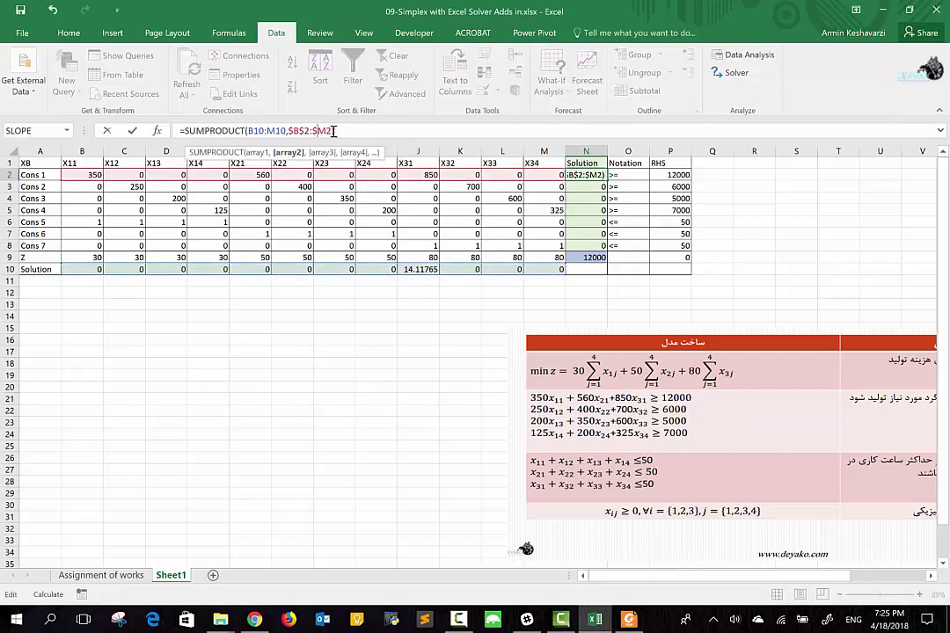
text())
key(Left)
key(Left)
key(Left)
key(BackSpace)
key(Left)
key(Left)
key(BackSpace)
key(Left)
key(Left)
key(Delete)
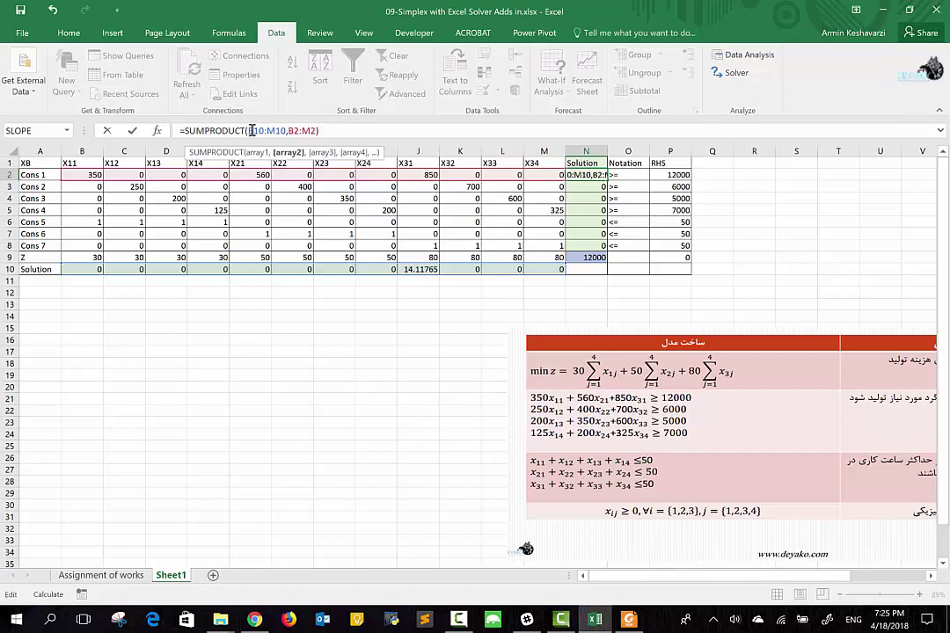
click(251, 130)
key(F4)
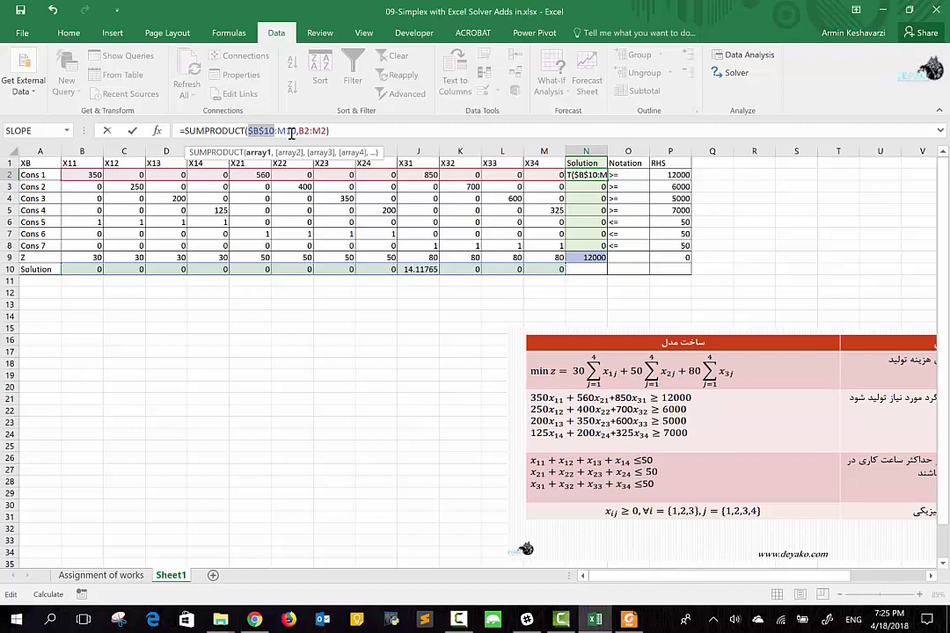
click(284, 130)
key(F4)
key(Return)
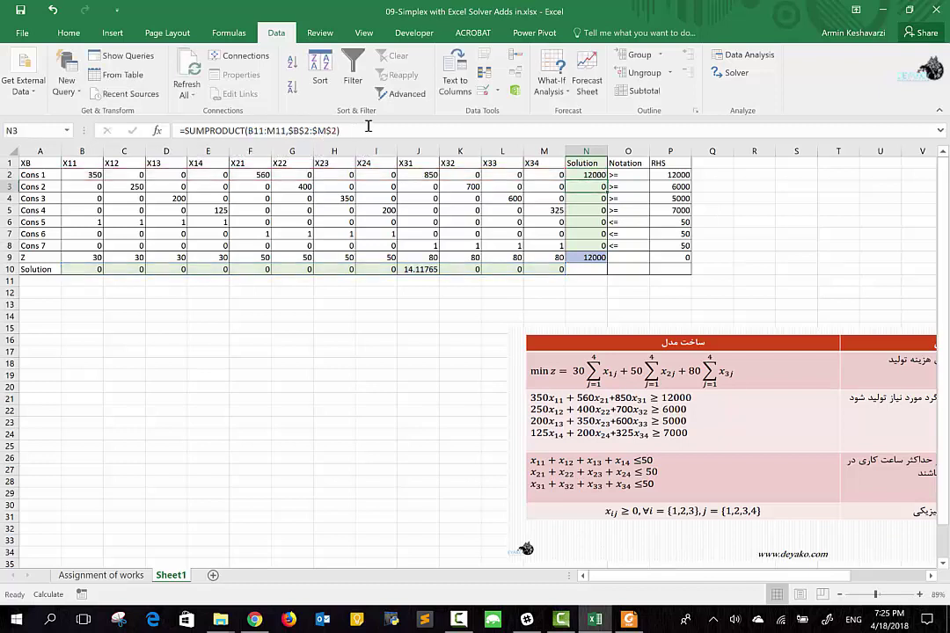
- Fill N2's formula down to N9 and reset J10 to 0
click(589, 175)
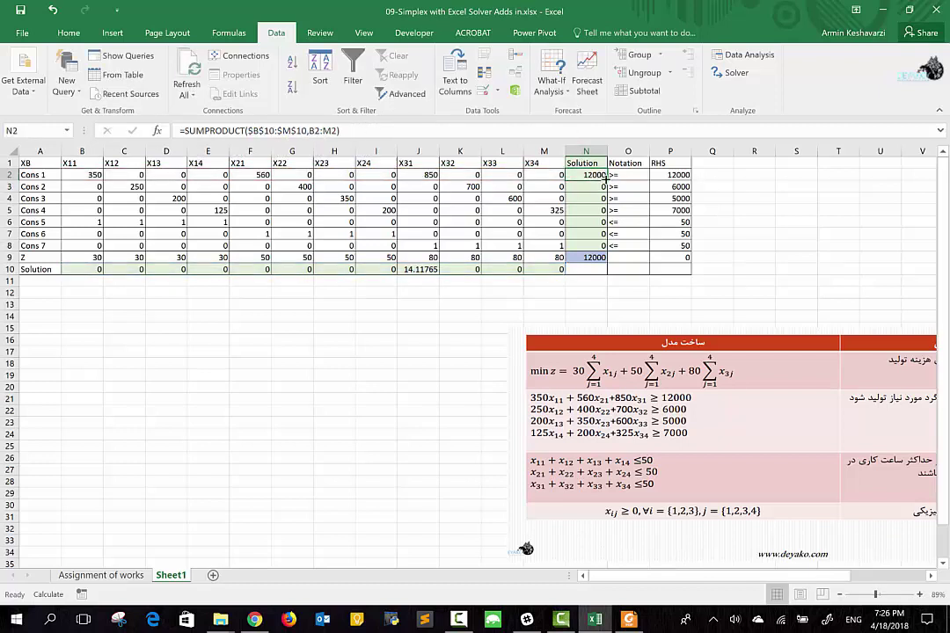
drag(606, 180, 605, 262)
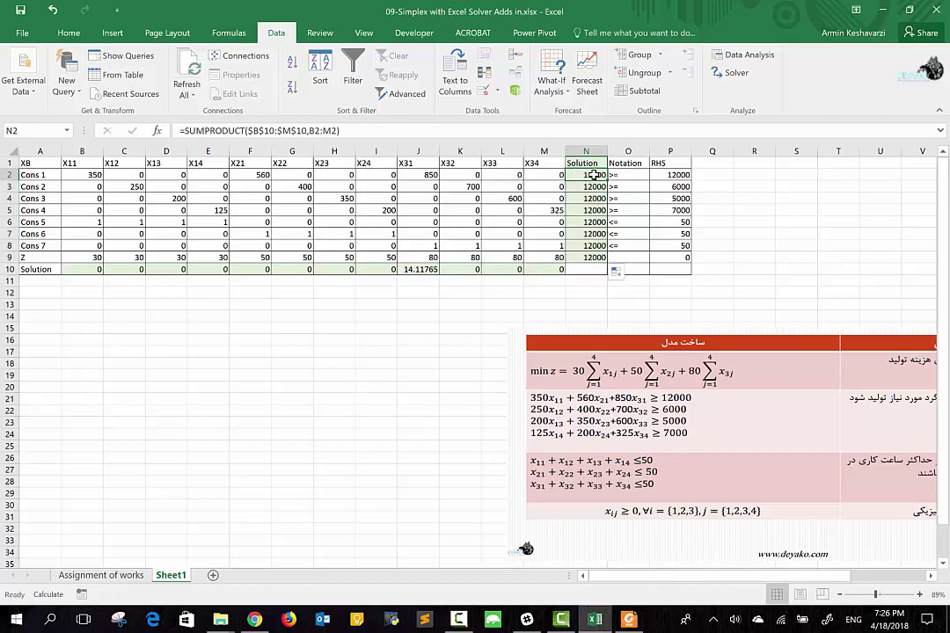
click(405, 270)
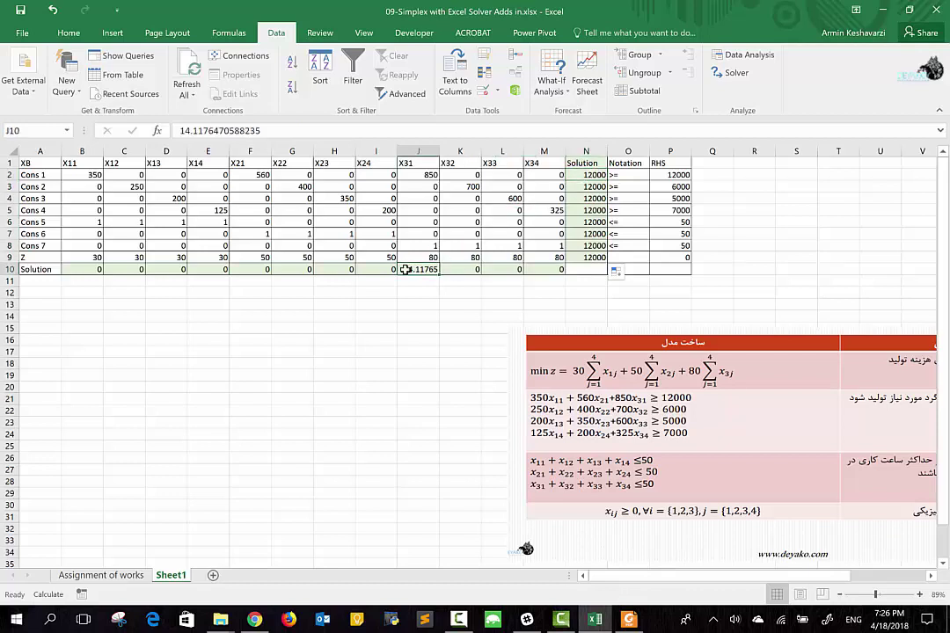
text(0)
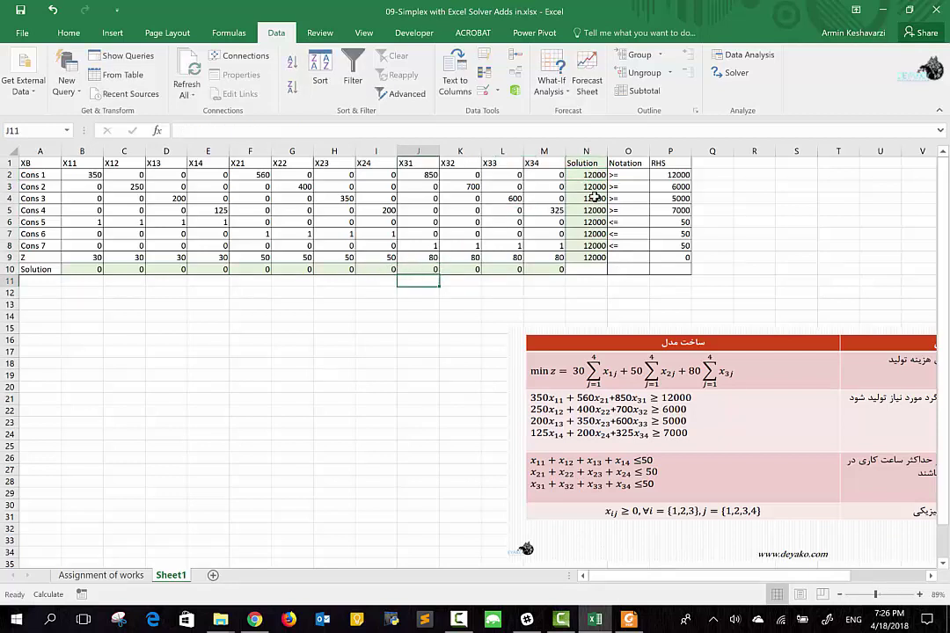
click(579, 174)
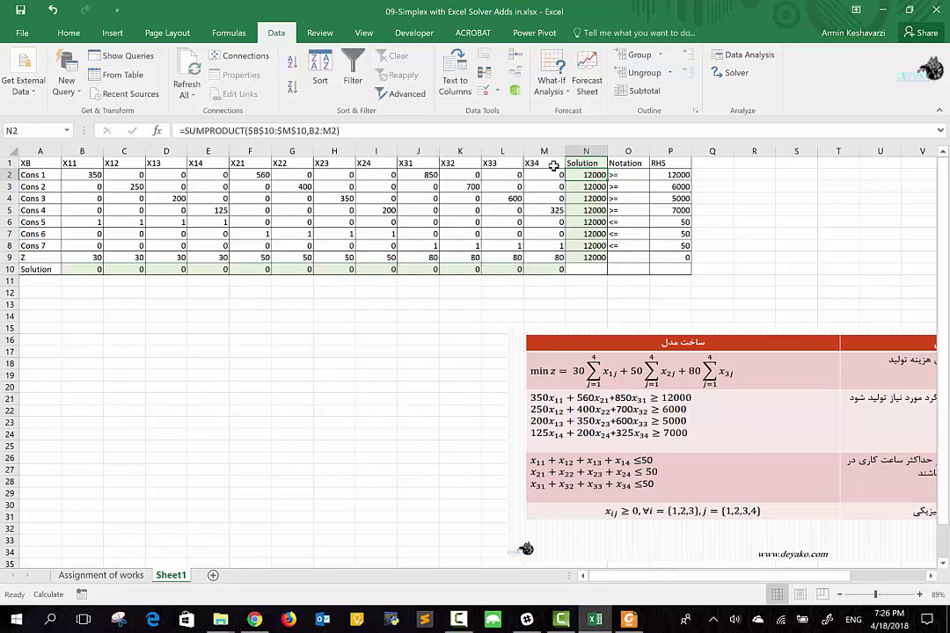
- Recopy N2's formula through N9 and open Solver Parameters with N9 selected
click(355, 131)
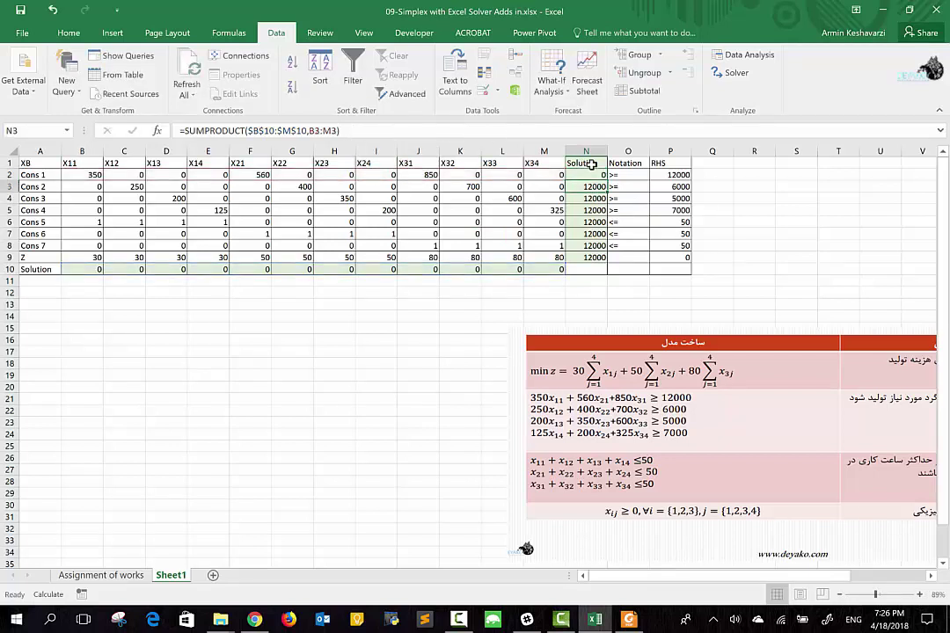
click(592, 174)
drag(606, 181, 580, 264)
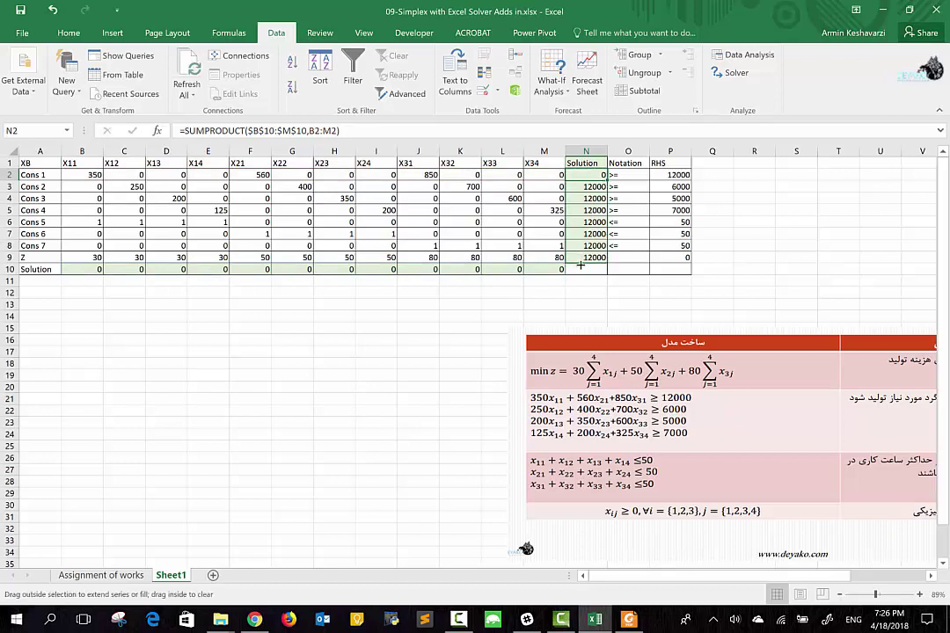
click(583, 221)
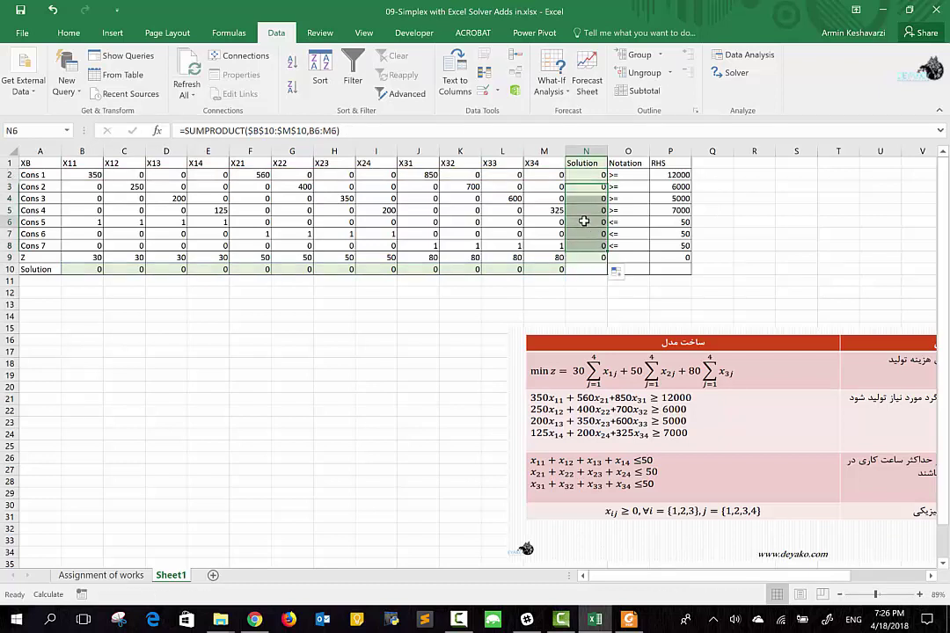
click(585, 256)
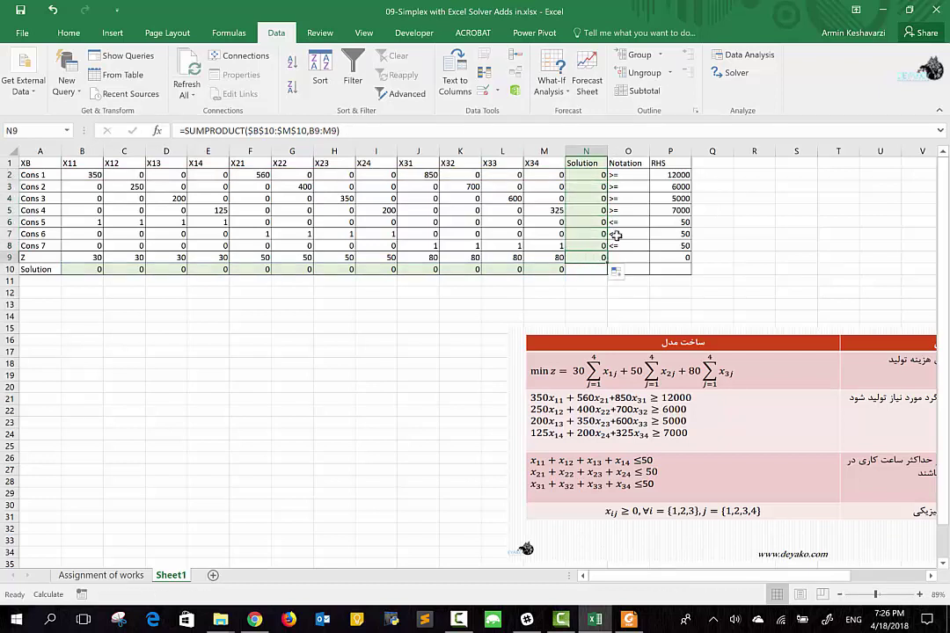
click(736, 74)
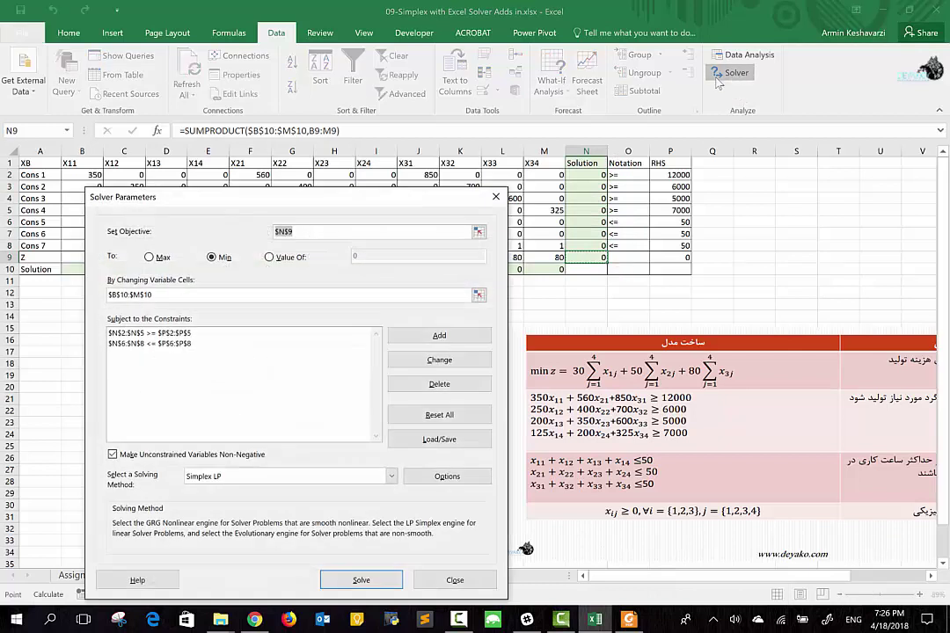
- Solve and keep the optimal solution, giving minimum cost 4091.941 in N9
click(375, 586)
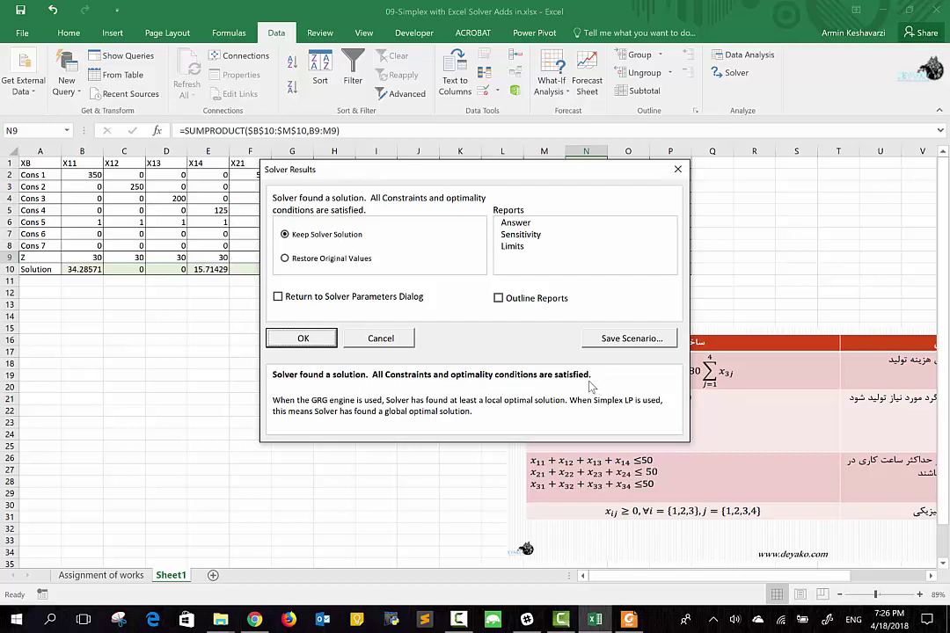
click(306, 340)
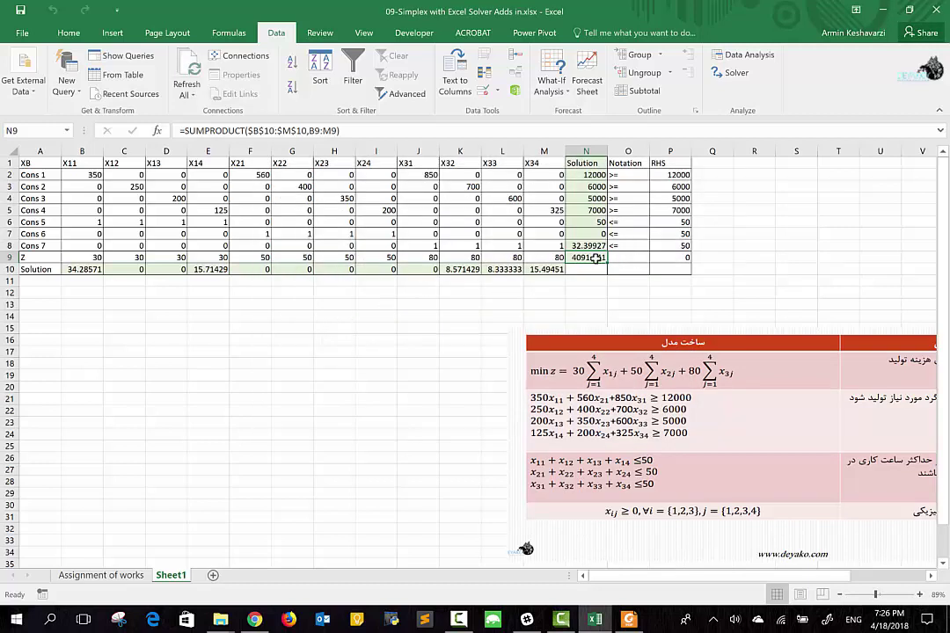
- Fill N9 light blue, review the row-10 solution, and move the formulation picture under the table
click(69, 32)
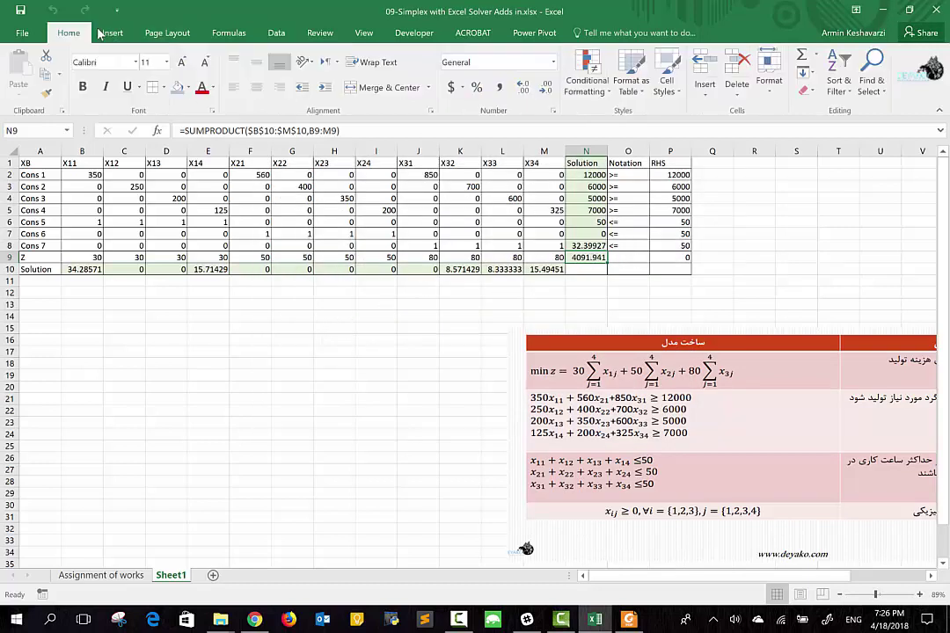
click(177, 87)
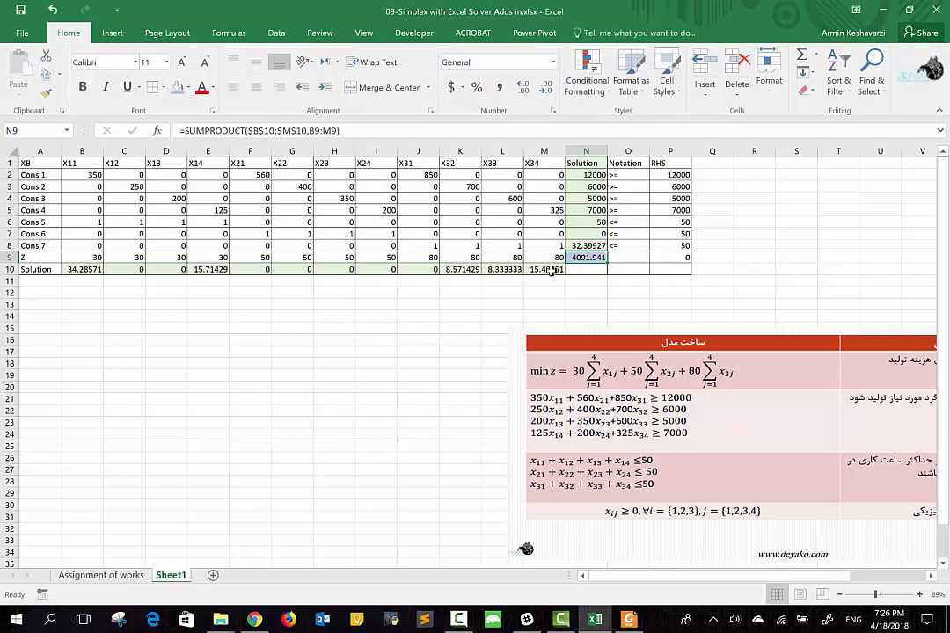
drag(551, 272, 281, 277)
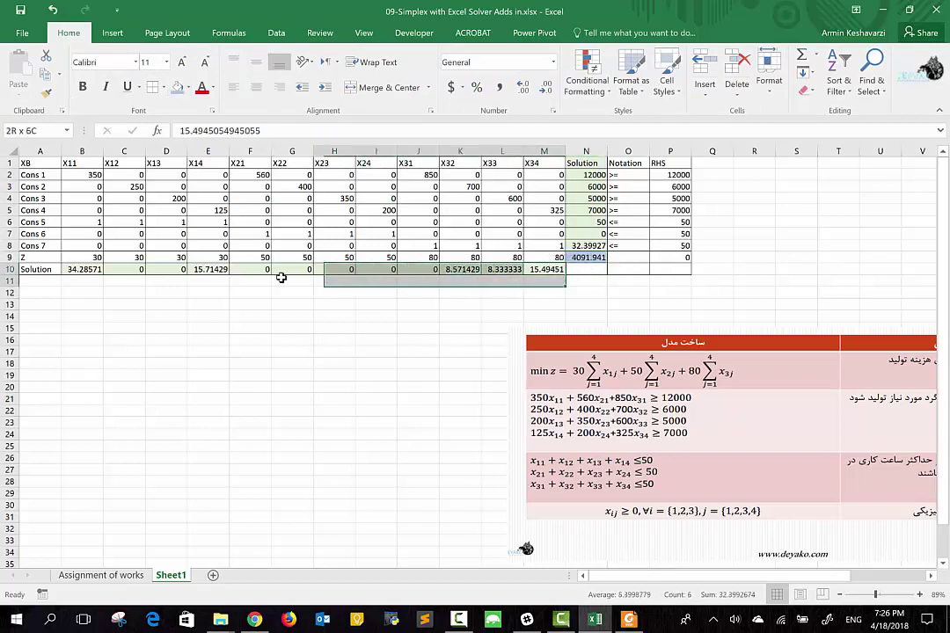
drag(281, 277, 144, 270)
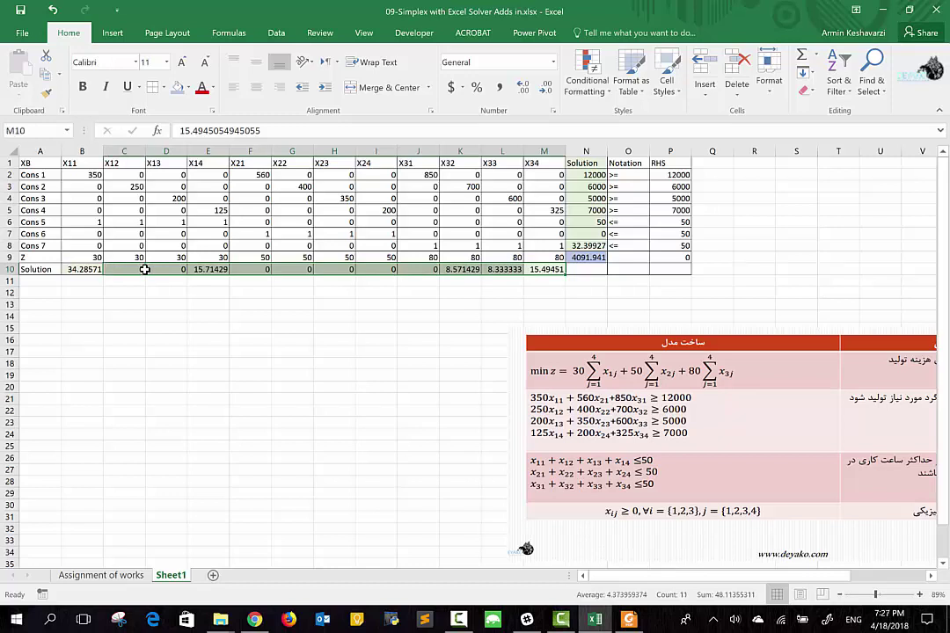
click(92, 269)
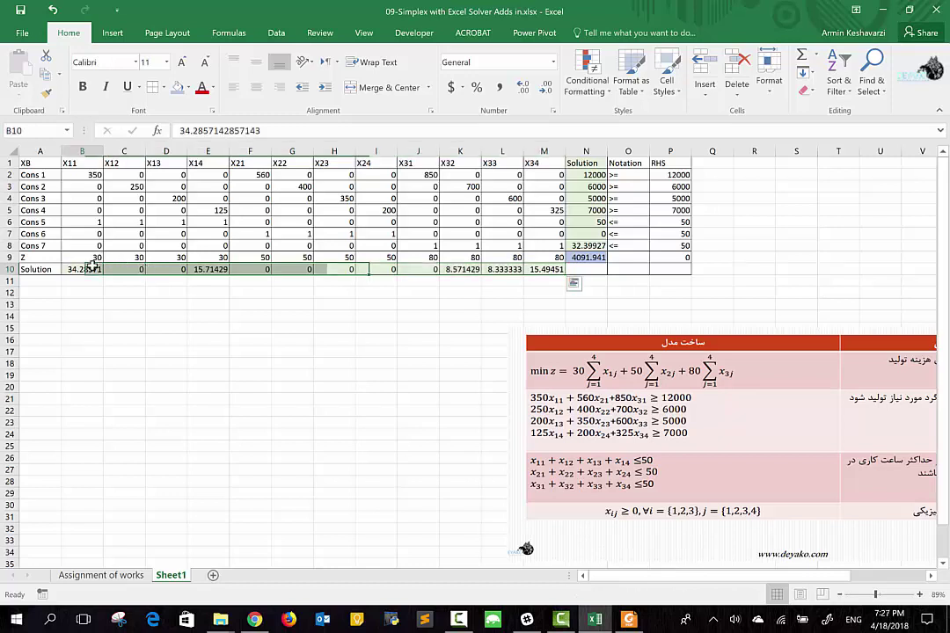
click(208, 270)
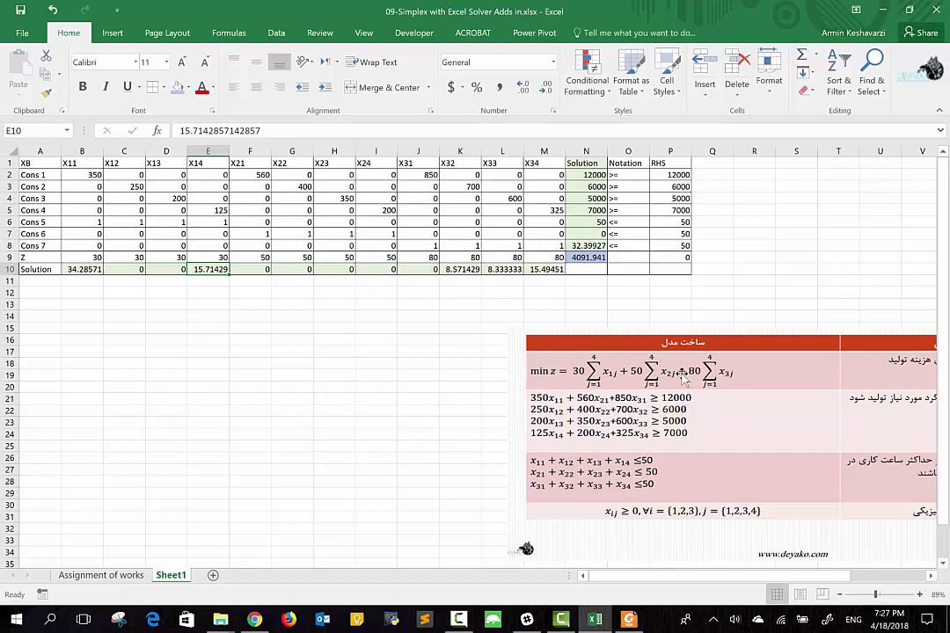
drag(683, 377, 198, 375)
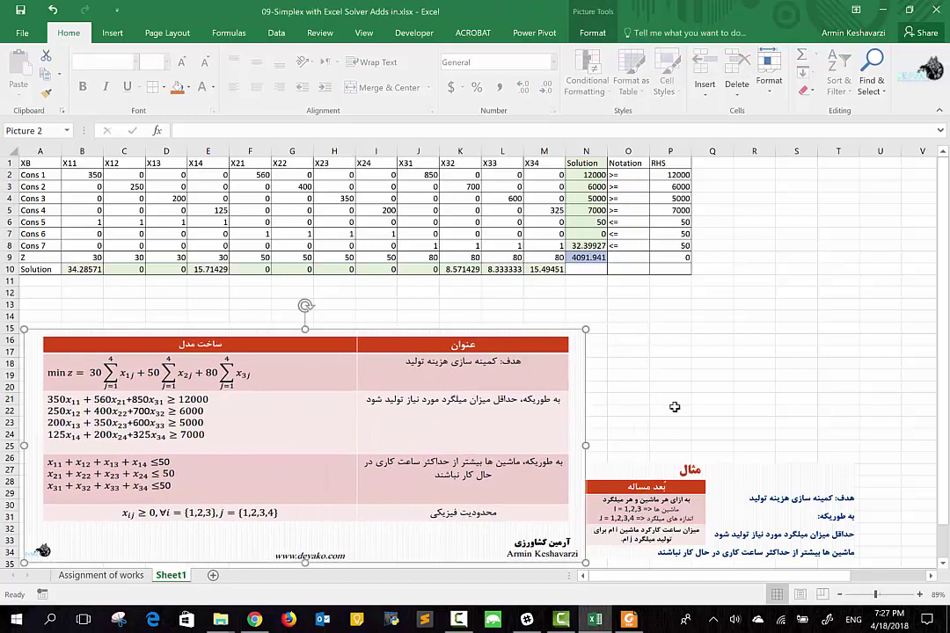
- Enlarge the example picture and position it beside the formulation picture, showing its variable column
drag(719, 490, 788, 349)
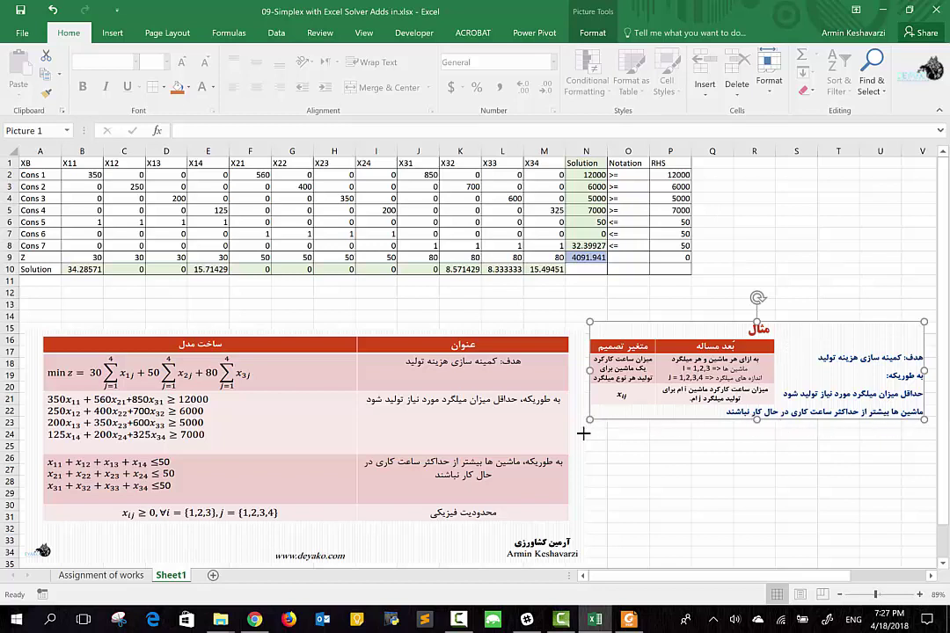
drag(583, 433, 570, 466)
mouse_move(781, 387)
mouse_down()
mouse_move(823, 398)
mouse_move(813, 400)
mouse_up()
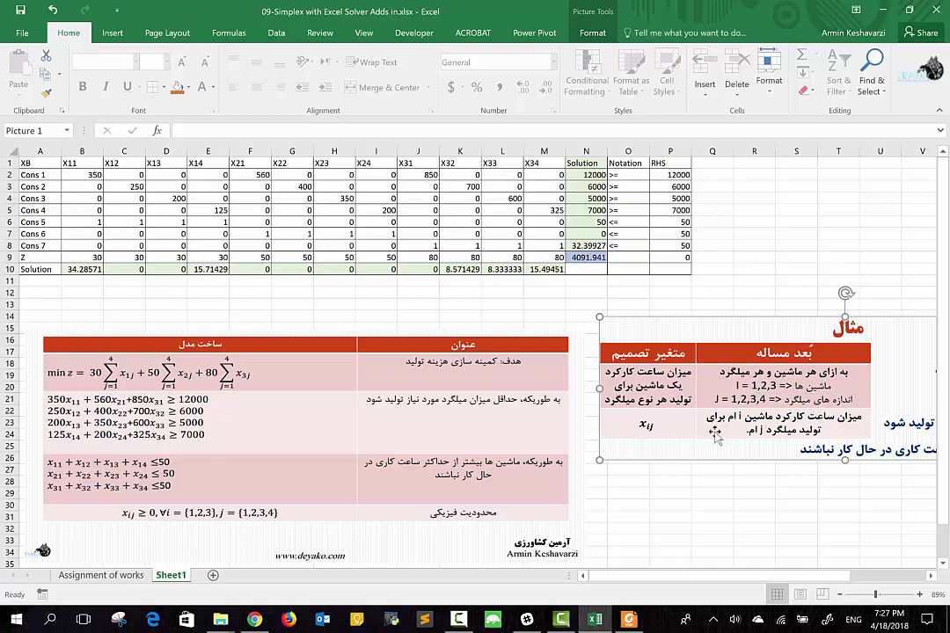
mouse_move(773, 413)
mouse_down()
mouse_move(598, 435)
mouse_move(593, 420)
mouse_move(618, 434)
mouse_up()
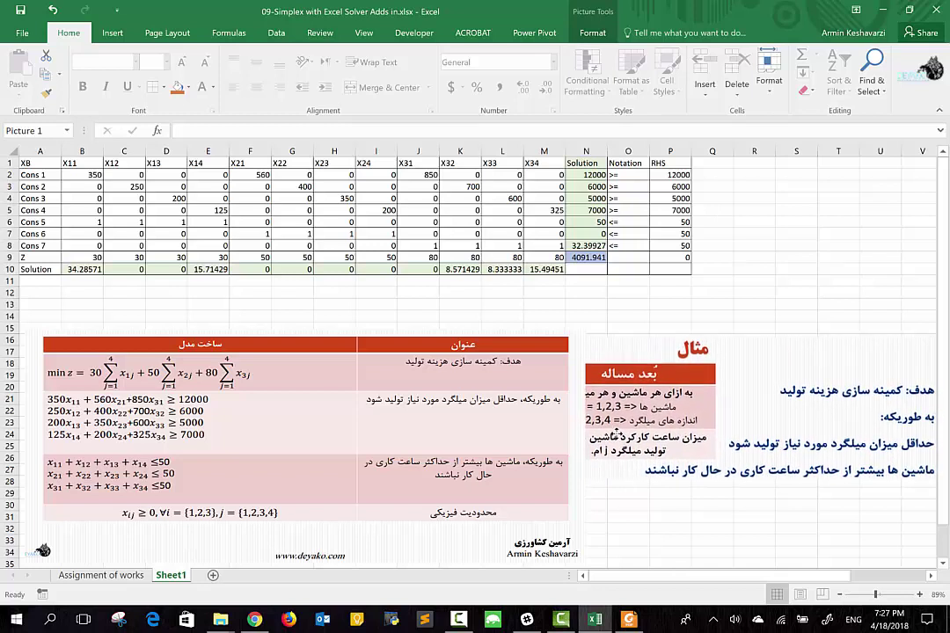
mouse_move(618, 435)
mouse_down()
mouse_move(730, 449)
mouse_move(673, 446)
mouse_up()
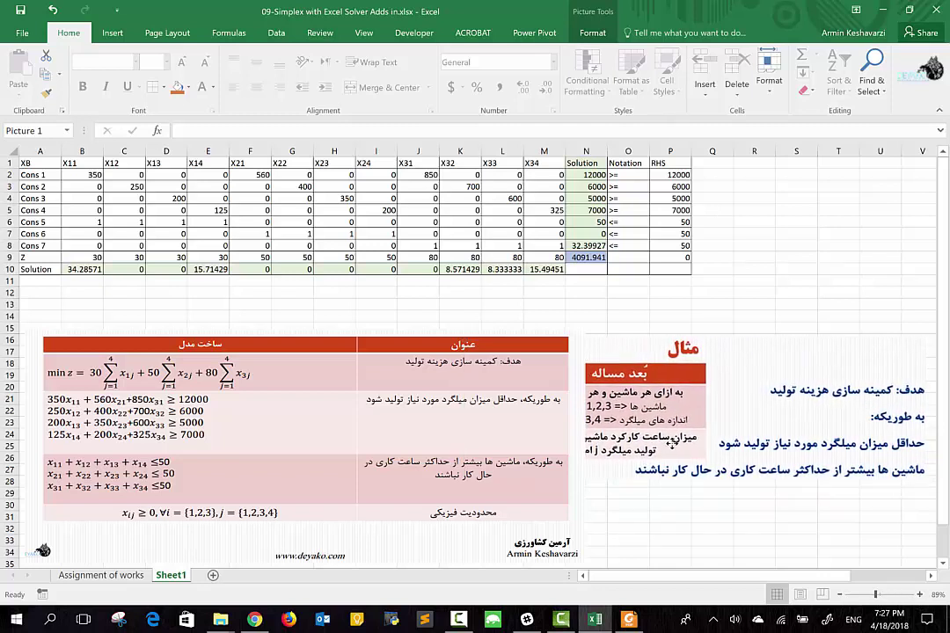
drag(673, 446, 676, 446)
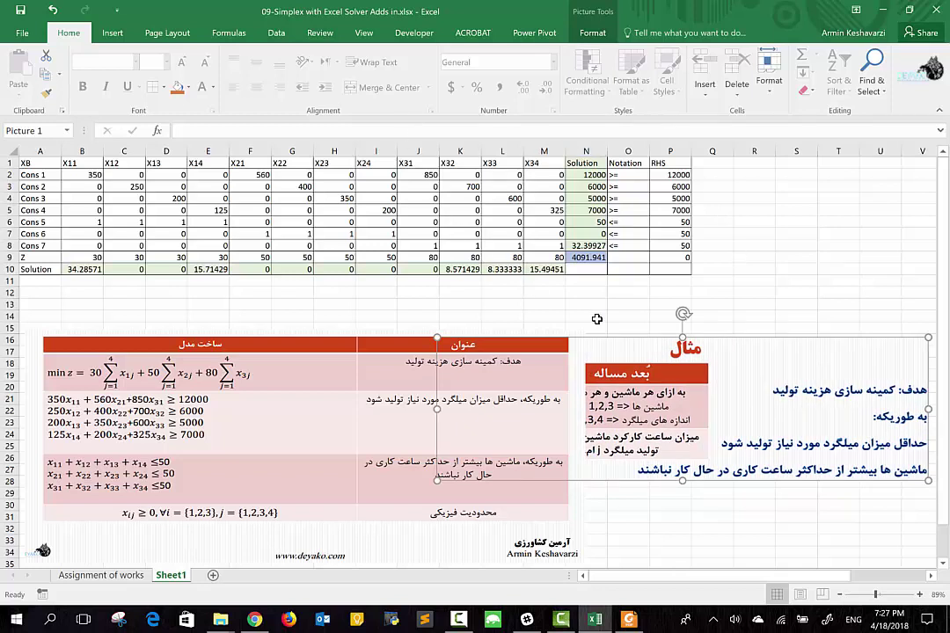
drag(746, 407, 815, 404)
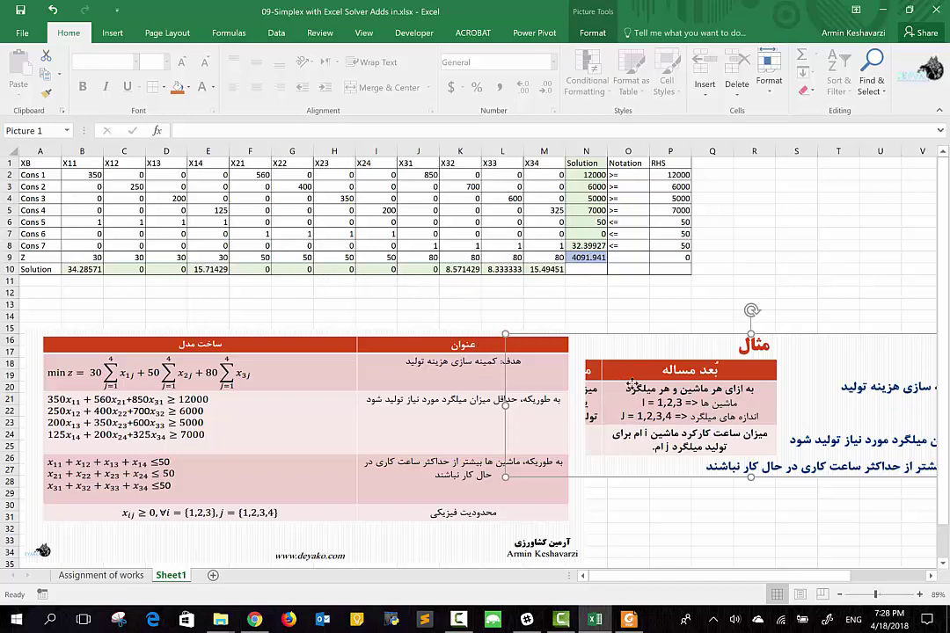
drag(631, 385, 707, 397)
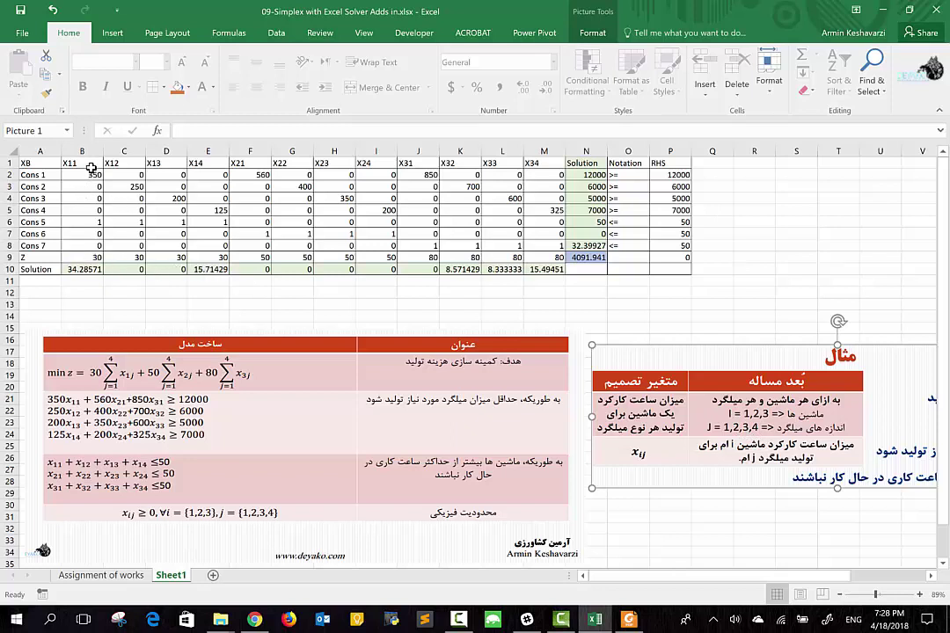
- Review the optimal hours in B10, E10 and K10 against X11's coefficient 350
click(92, 168)
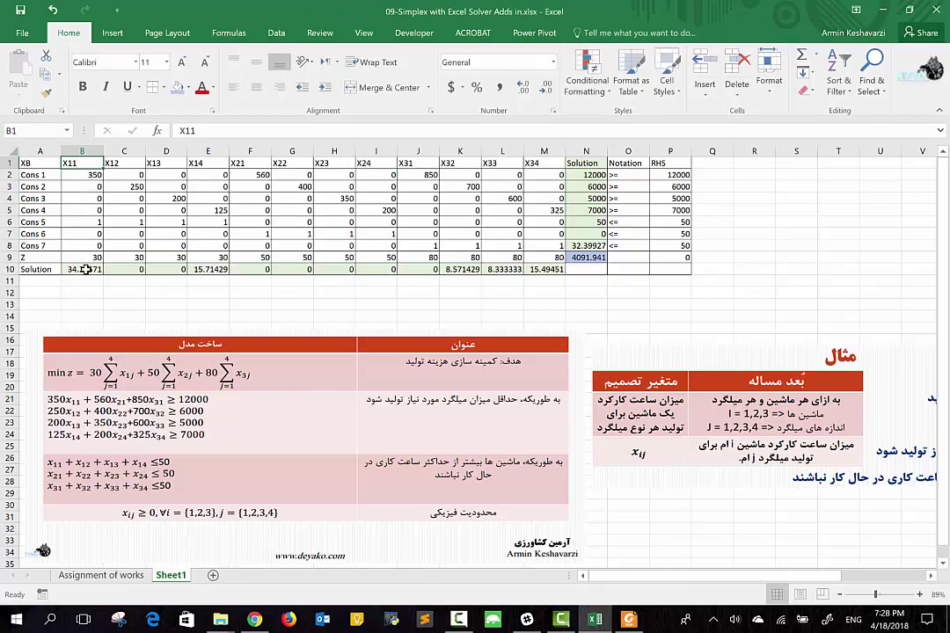
click(85, 270)
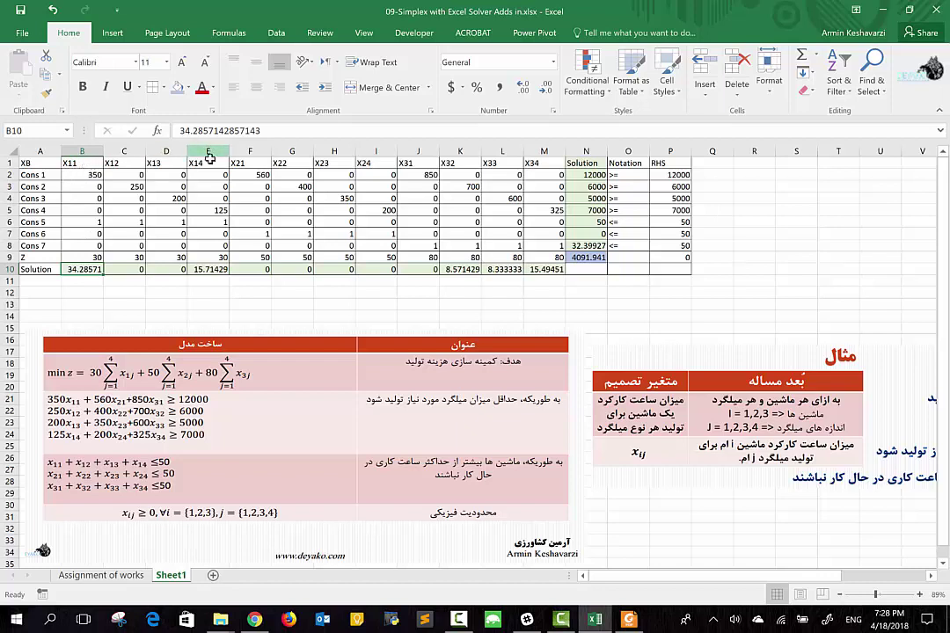
click(212, 264)
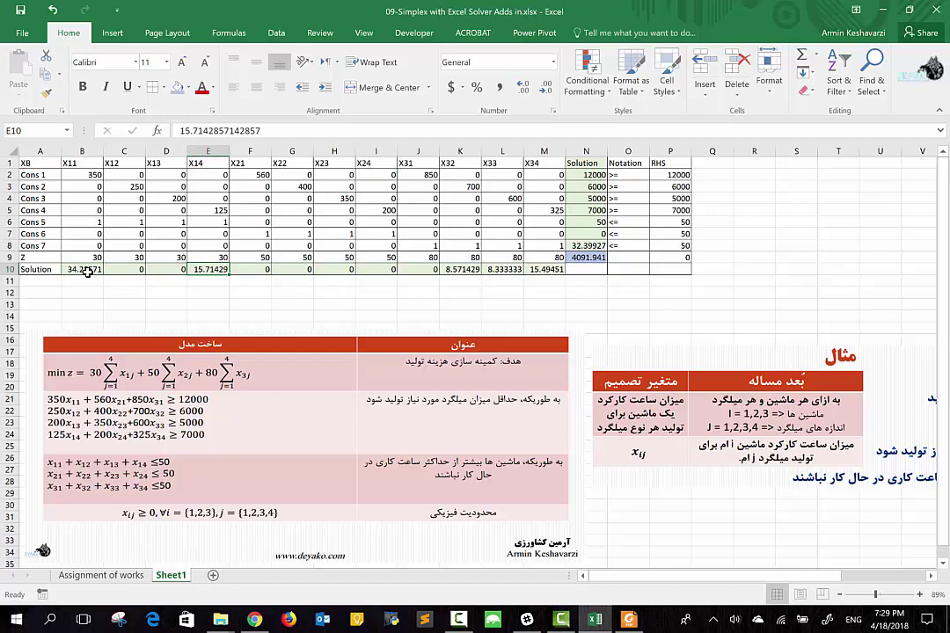
click(87, 270)
click(90, 176)
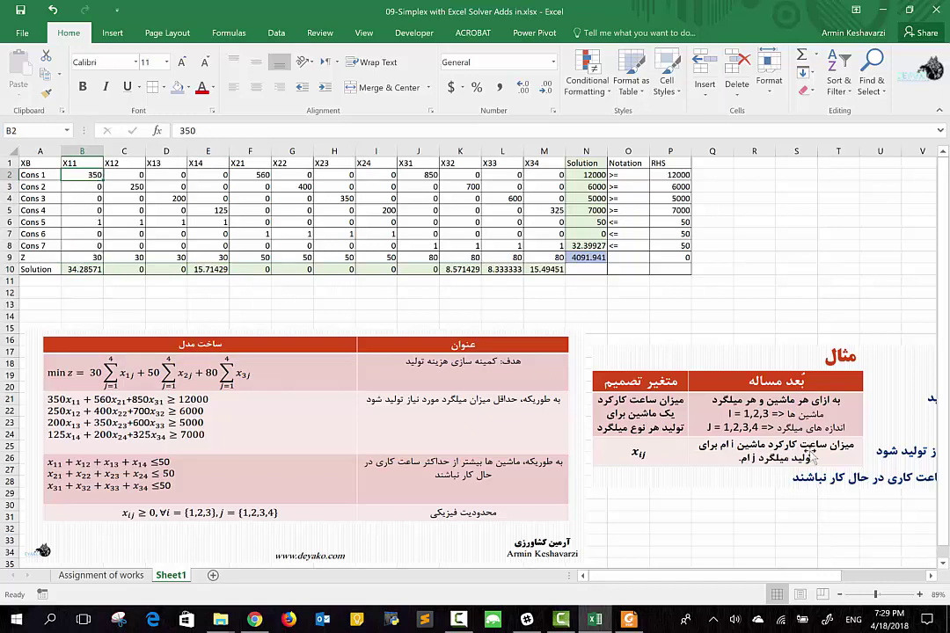
click(91, 270)
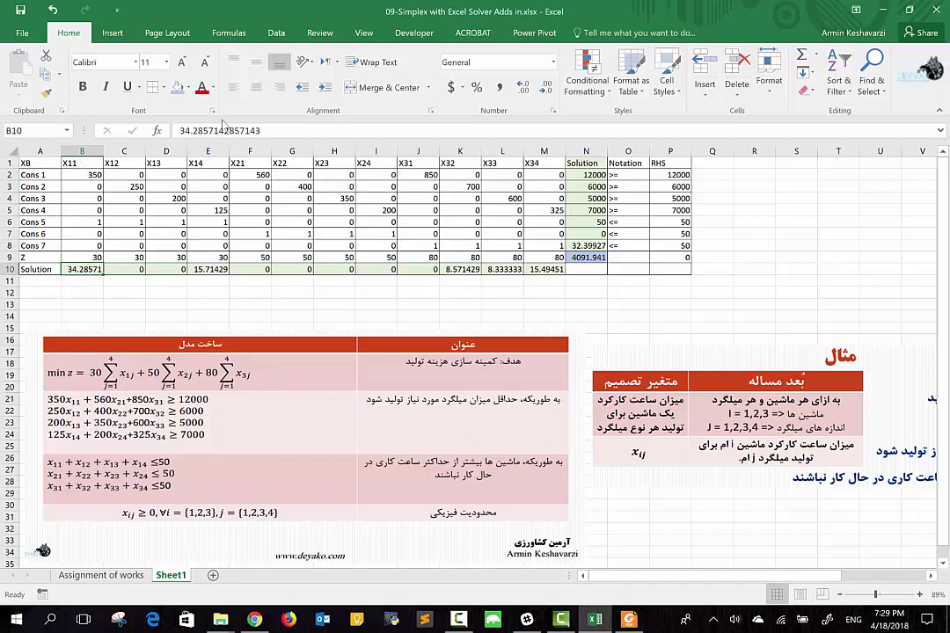
click(211, 268)
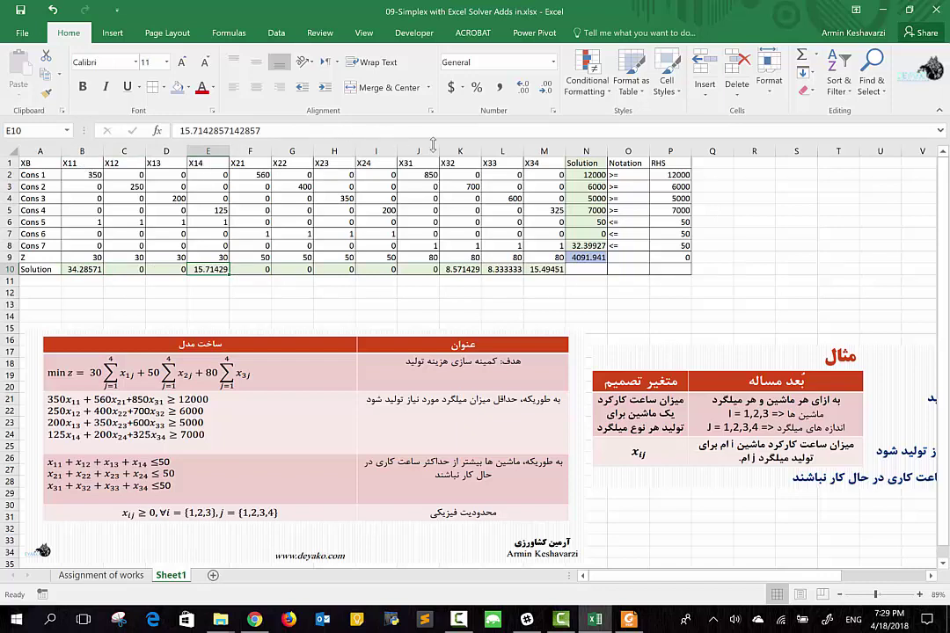
click(465, 266)
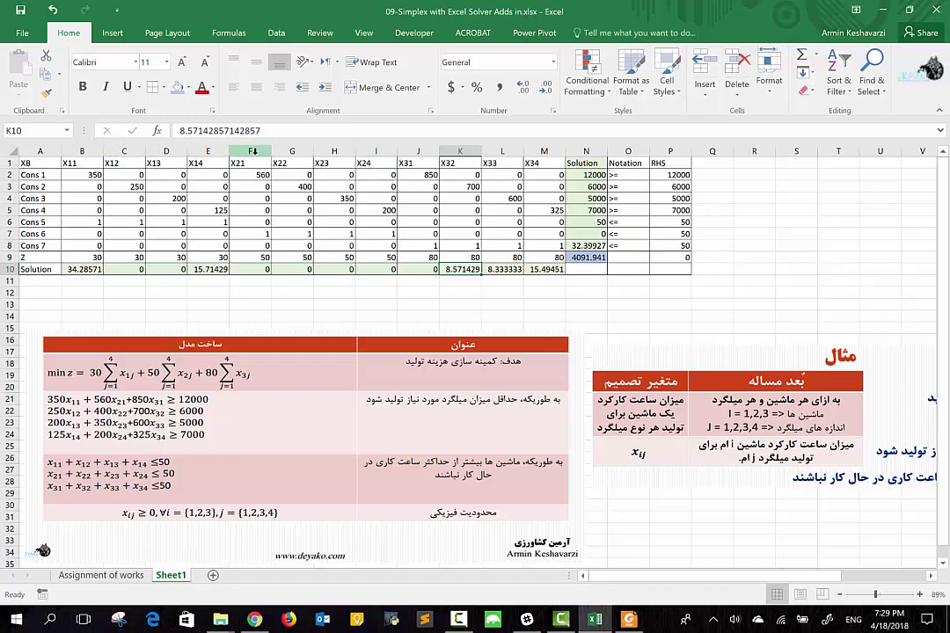
- Inspect N4's SUMPRODUCT and the limits in P2:P8, then go to the Assignment of works sheet
drag(253, 152, 381, 129)
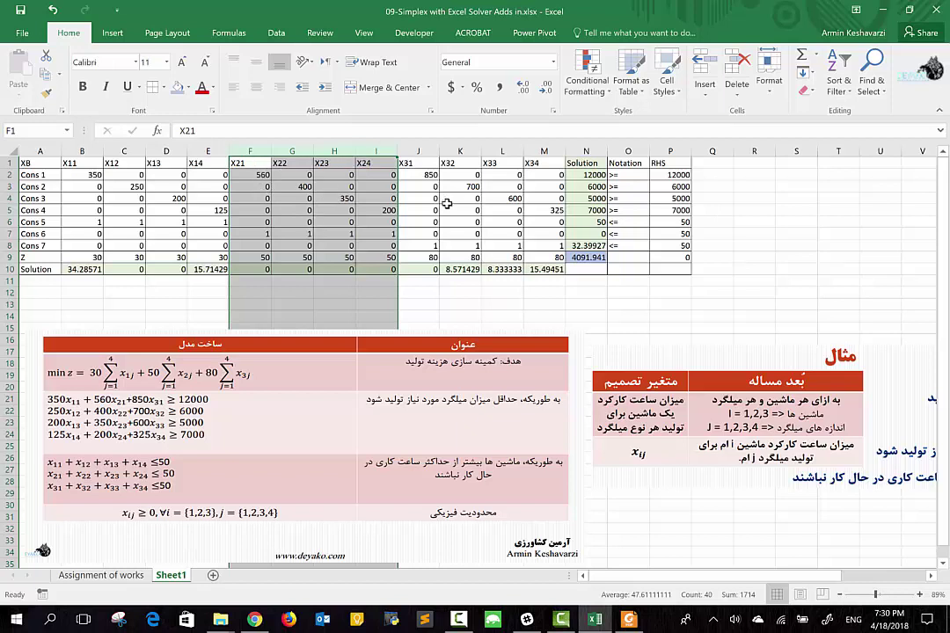
click(417, 155)
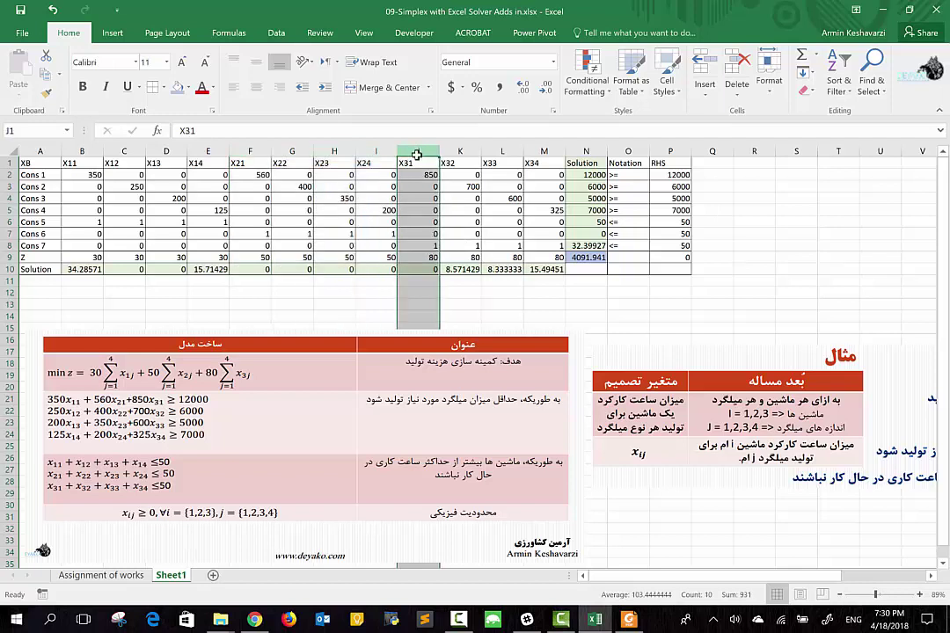
click(580, 199)
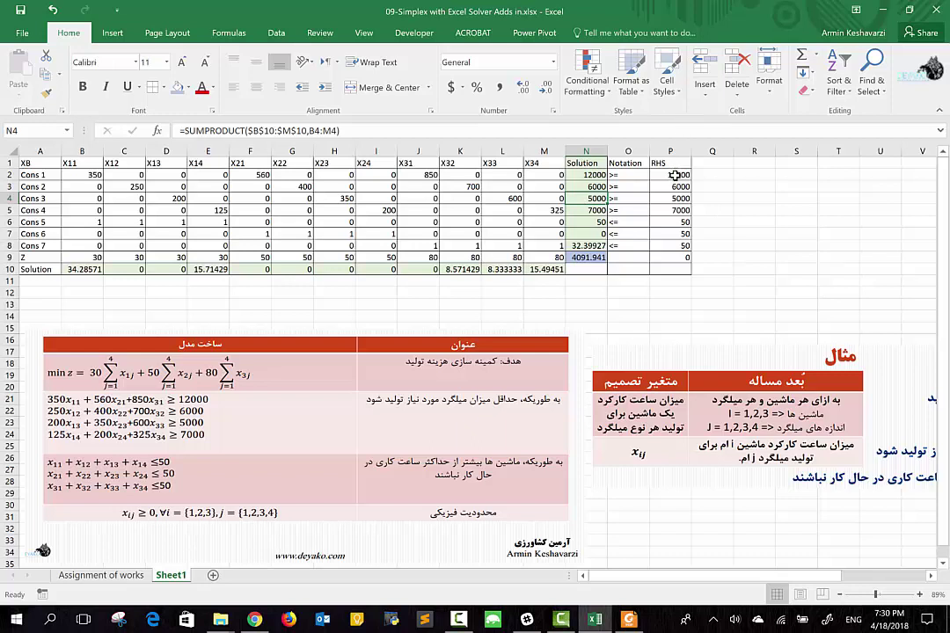
drag(673, 175, 671, 210)
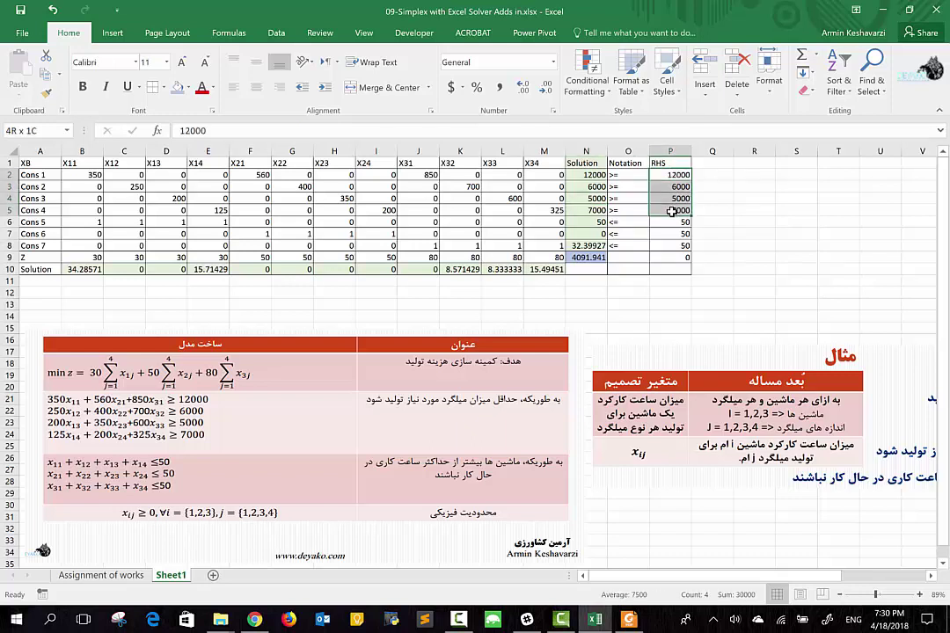
click(670, 222)
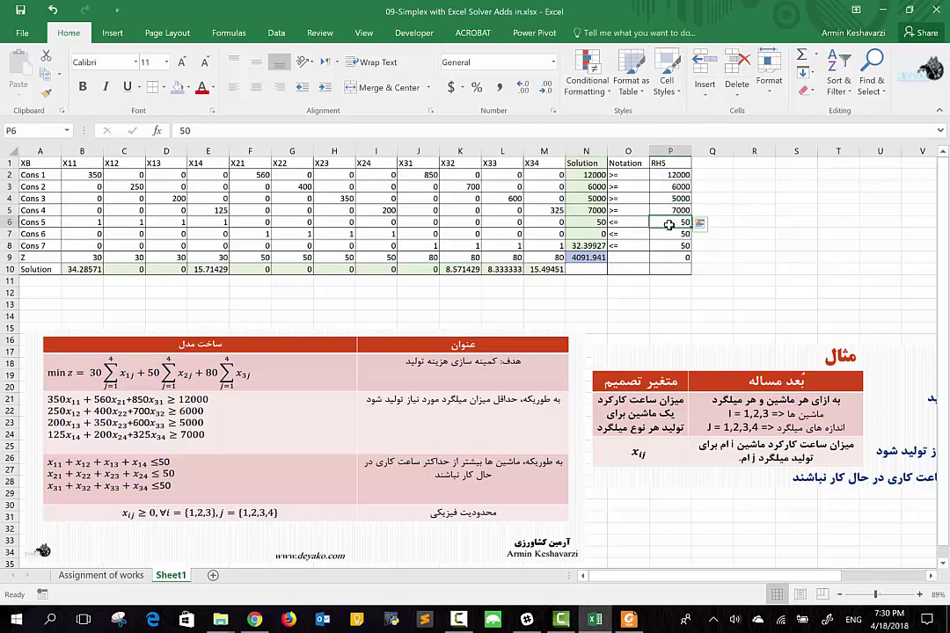
drag(669, 224, 665, 250)
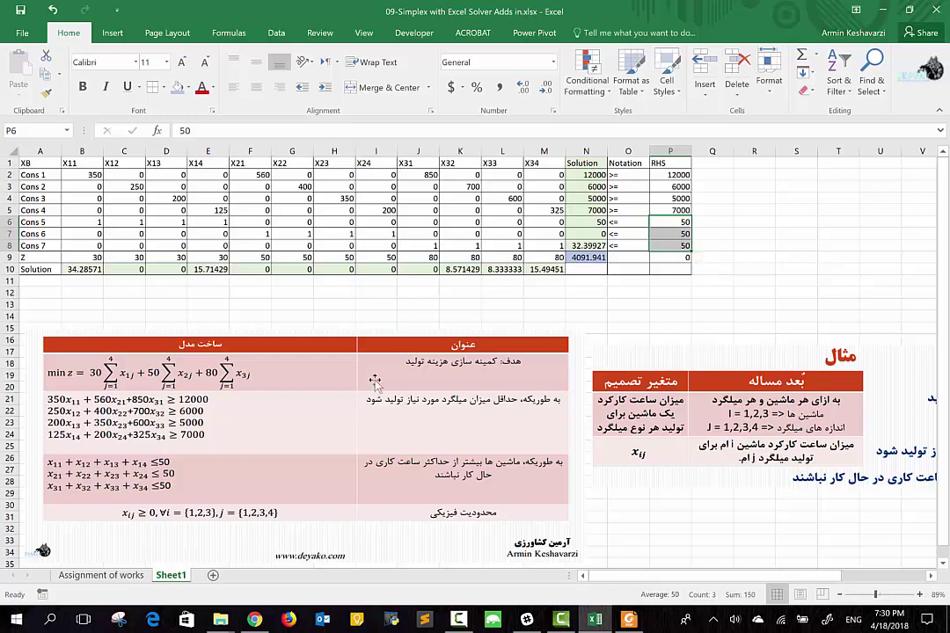
click(104, 576)
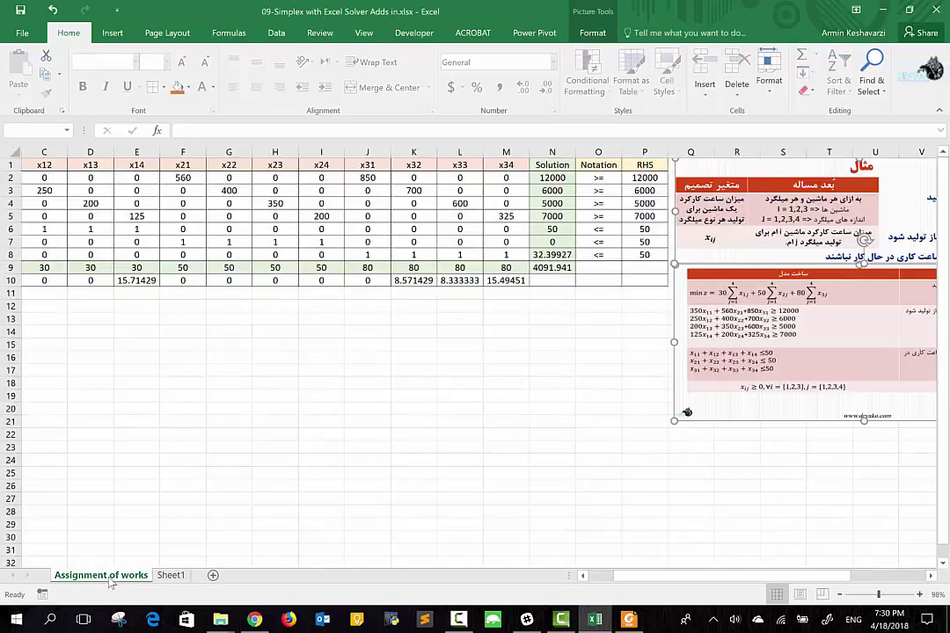